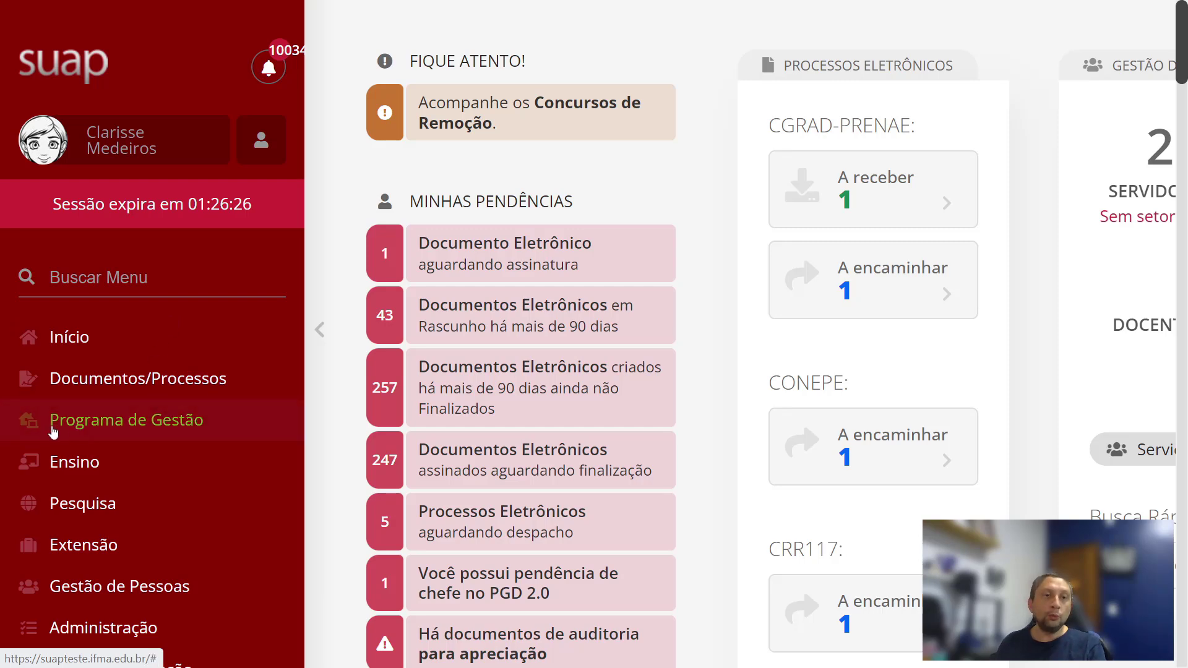
# Step: Open the PES Cadastrar/Consultar page for Chefe de Setor within PGD 2.0 of the Programa de Gestão
pyautogui.click(190, 417)
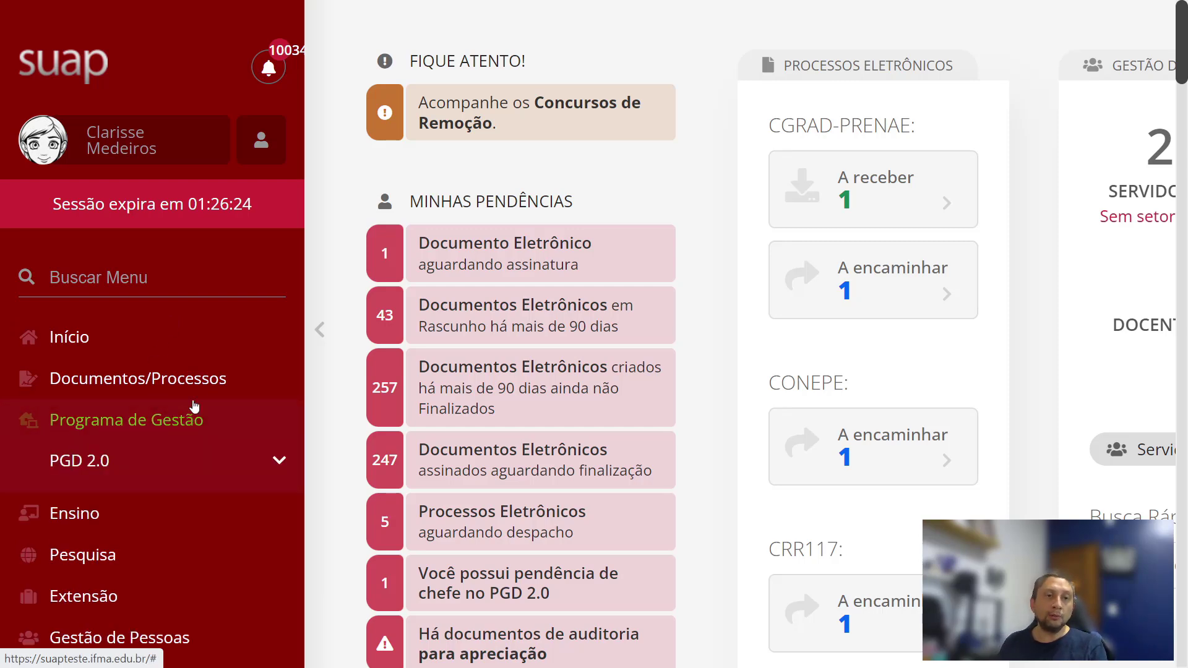
pyautogui.click(78, 465)
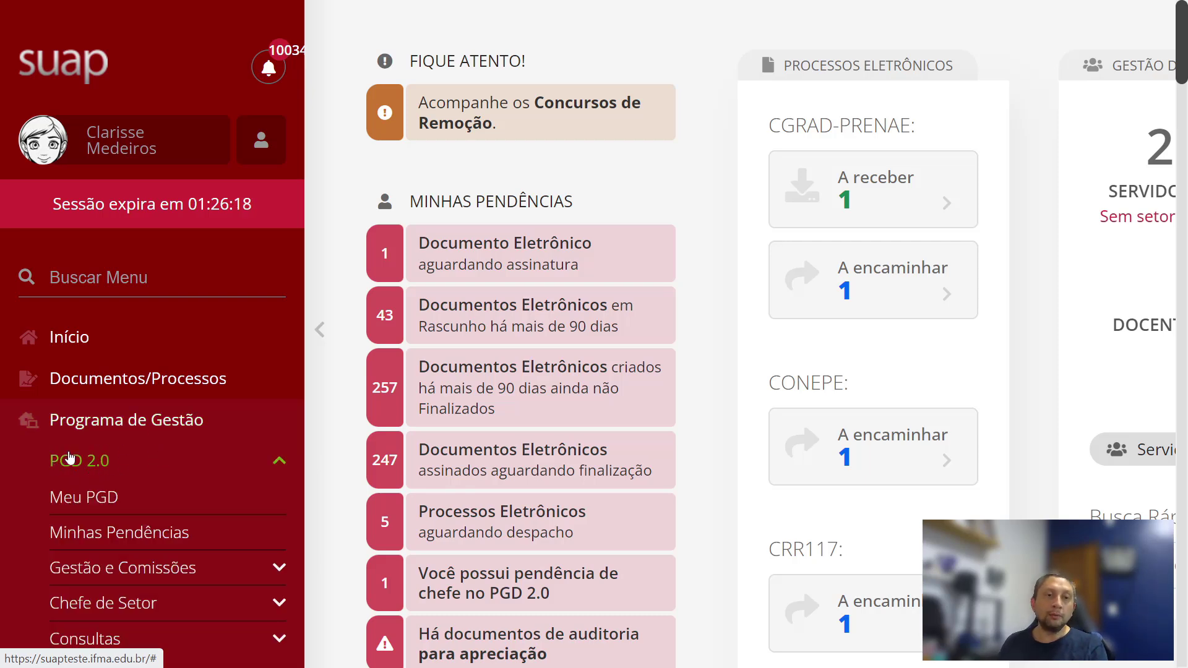
pyautogui.scroll(-2, 62, 447)
pyautogui.scroll(-1, 62, 446)
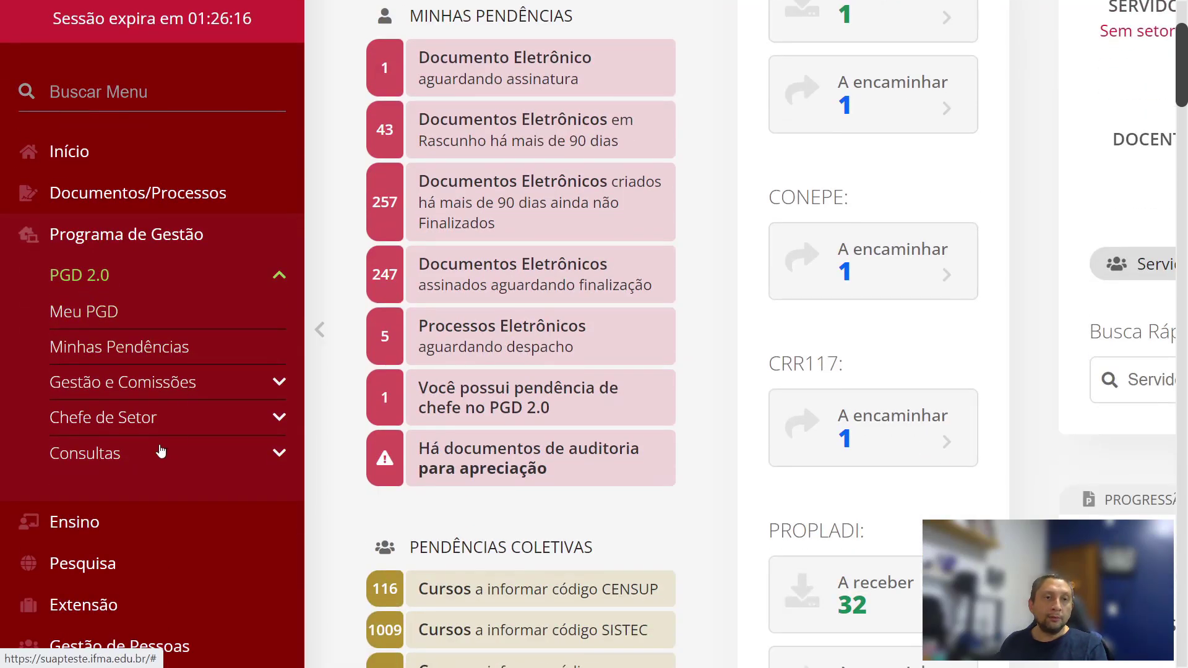
pyautogui.click(92, 420)
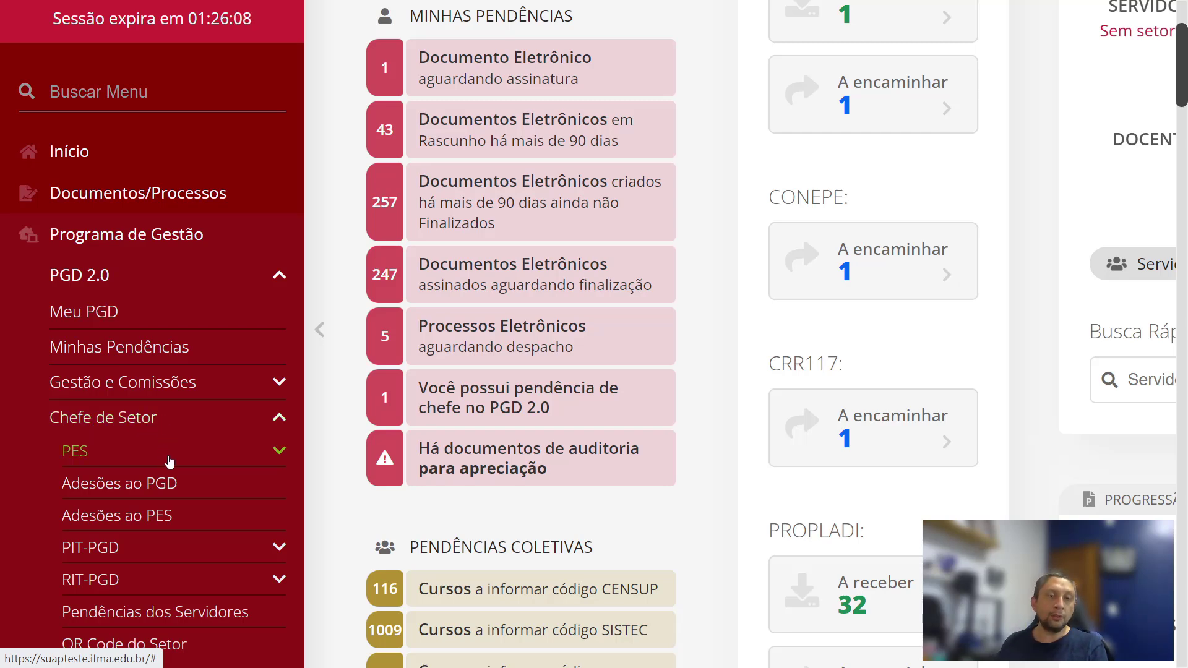
pyautogui.click(80, 454)
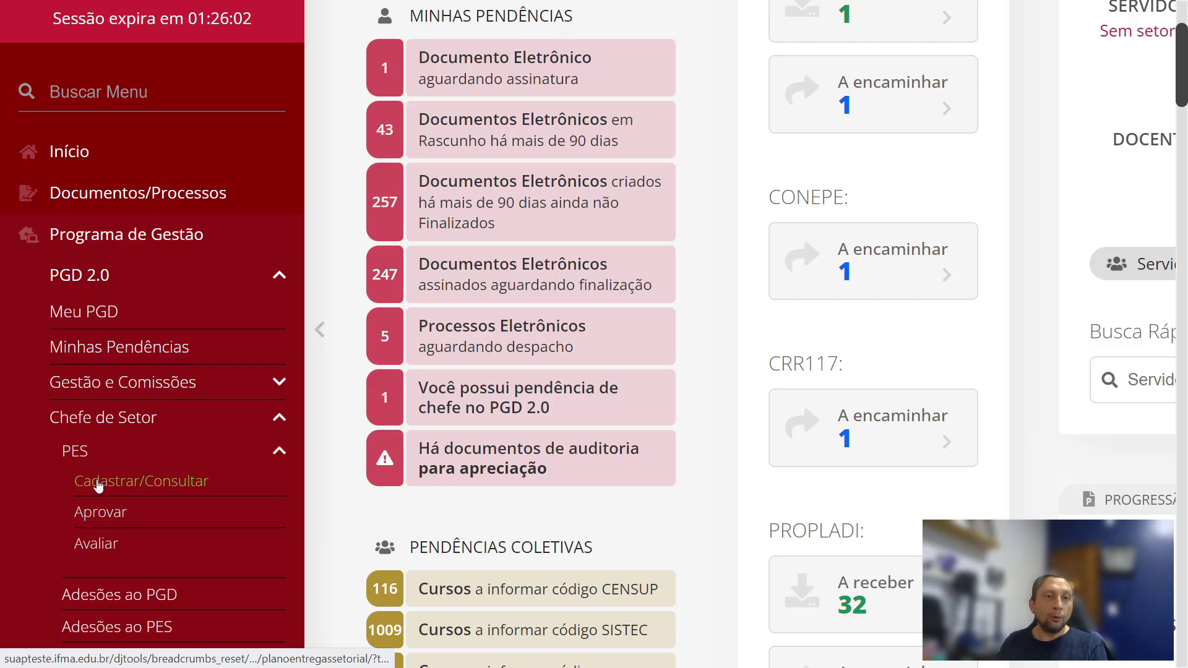
pyautogui.click(178, 484)
pyautogui.click(876, 438)
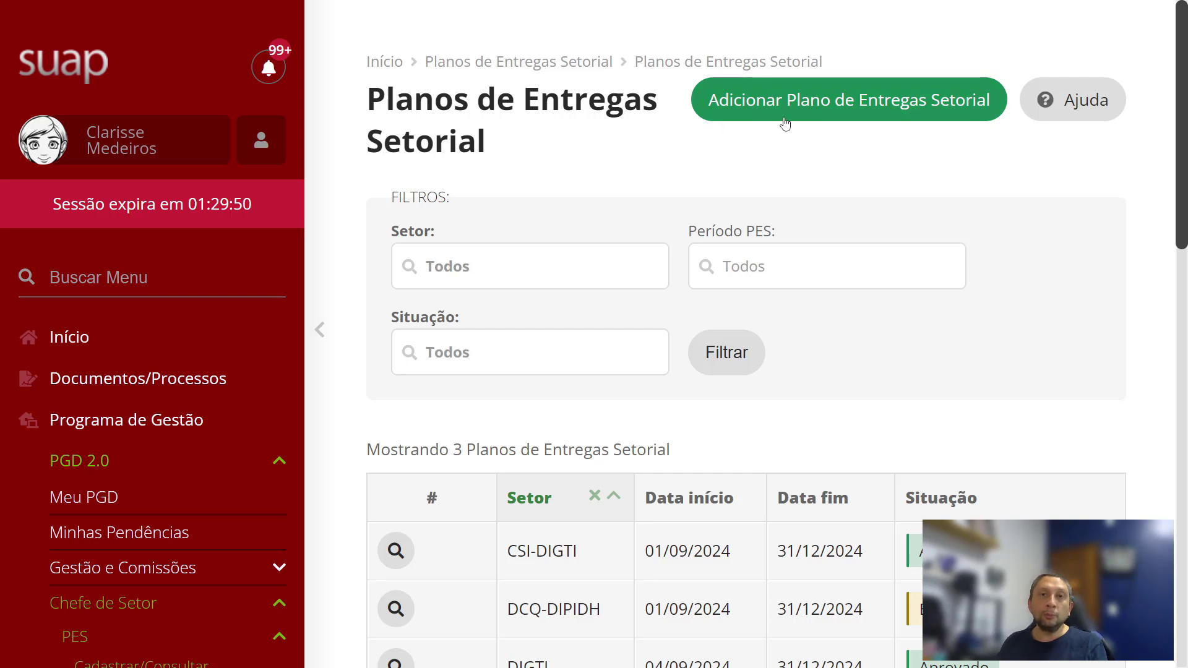
# Step: Add and save a Plano de Entregas Setorial for PROPLADI (Pró-Reitoria de Planejamento e Desenvolvimento Institucional) with the PES calendar 01/09/2024 a 31/12/2024
pyautogui.click(878, 107)
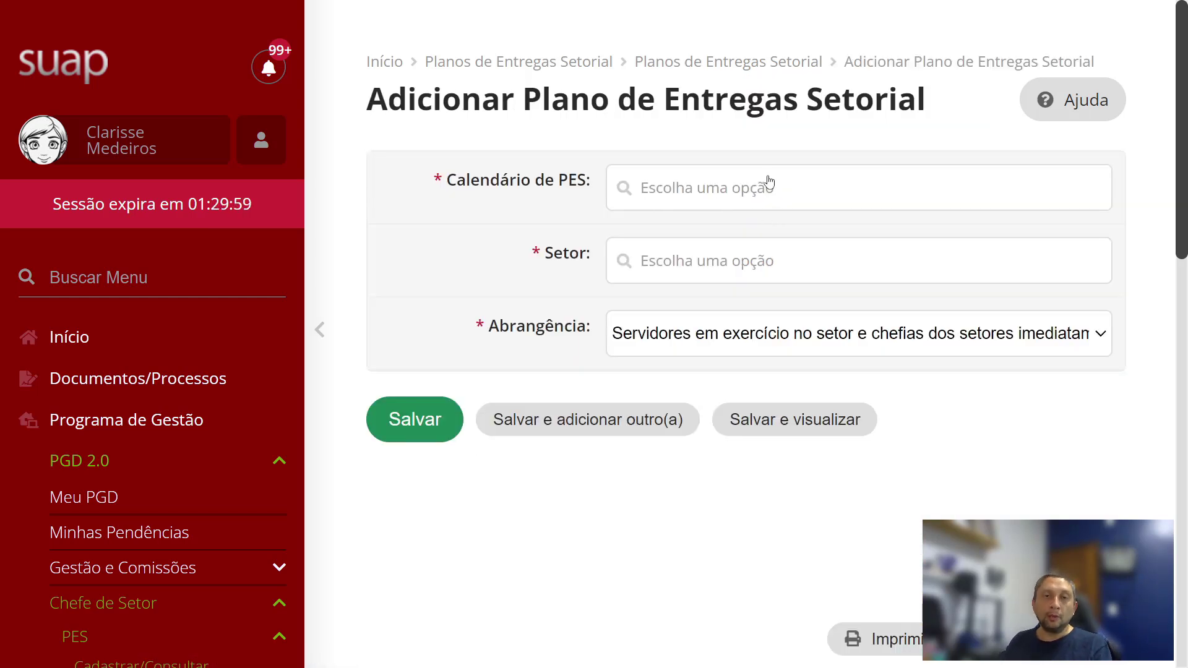
pyautogui.click(699, 197)
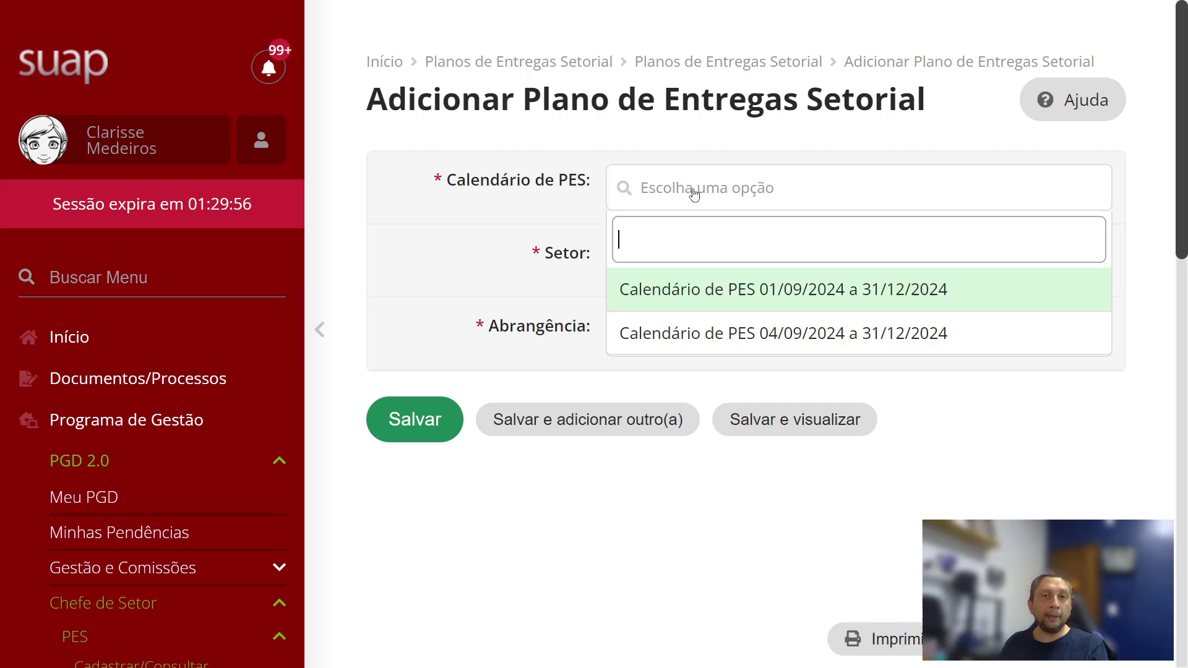
pyautogui.click(732, 291)
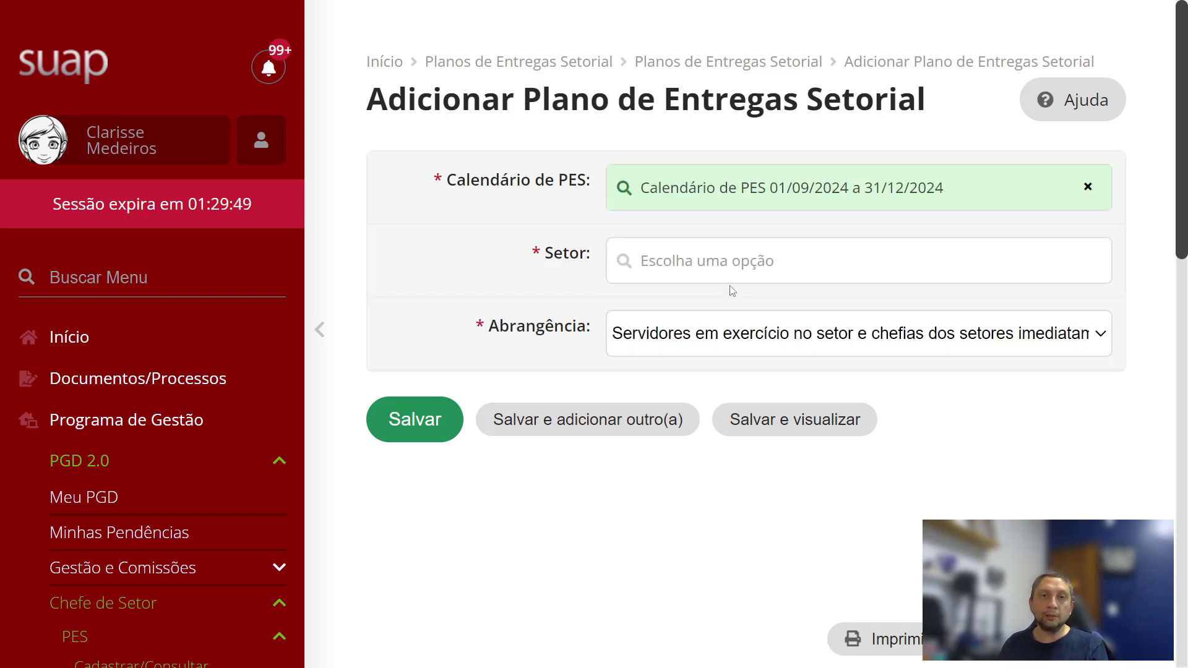
pyautogui.click(678, 260)
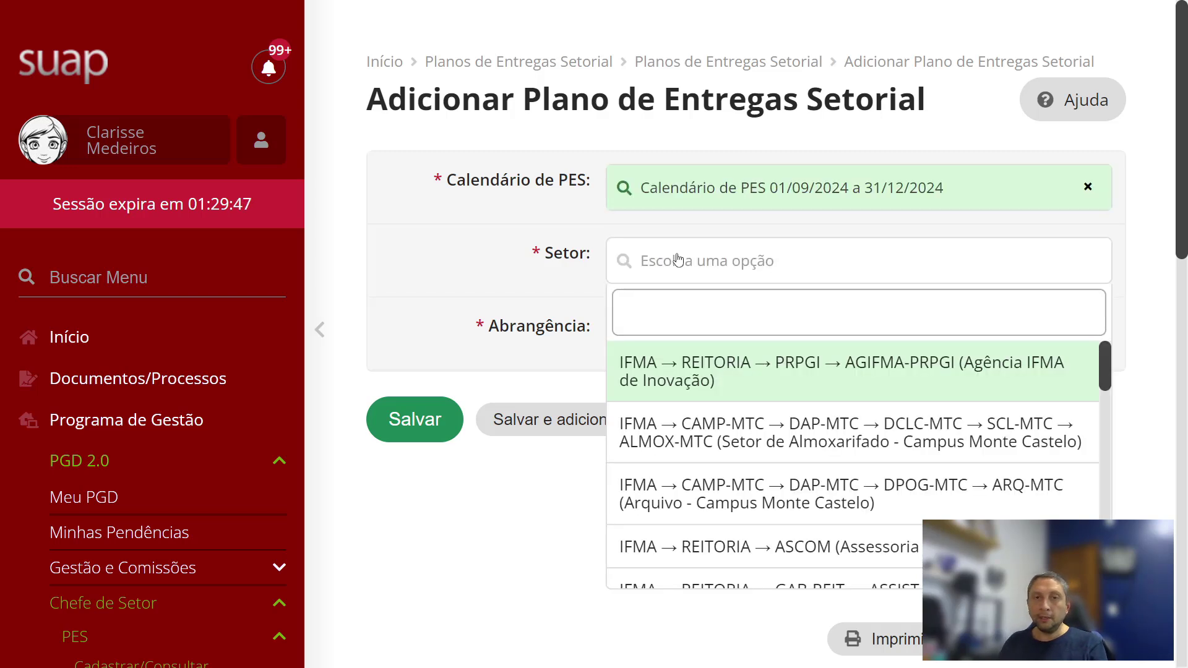
pyautogui.write('PROPLADI')
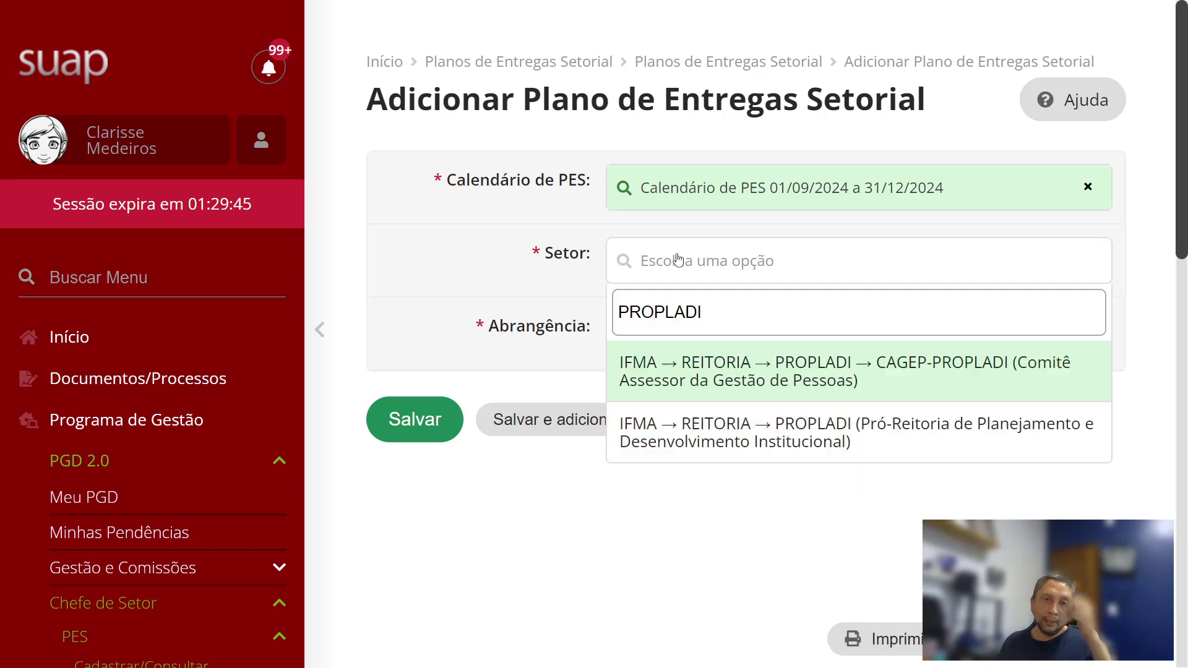
pyautogui.click(849, 424)
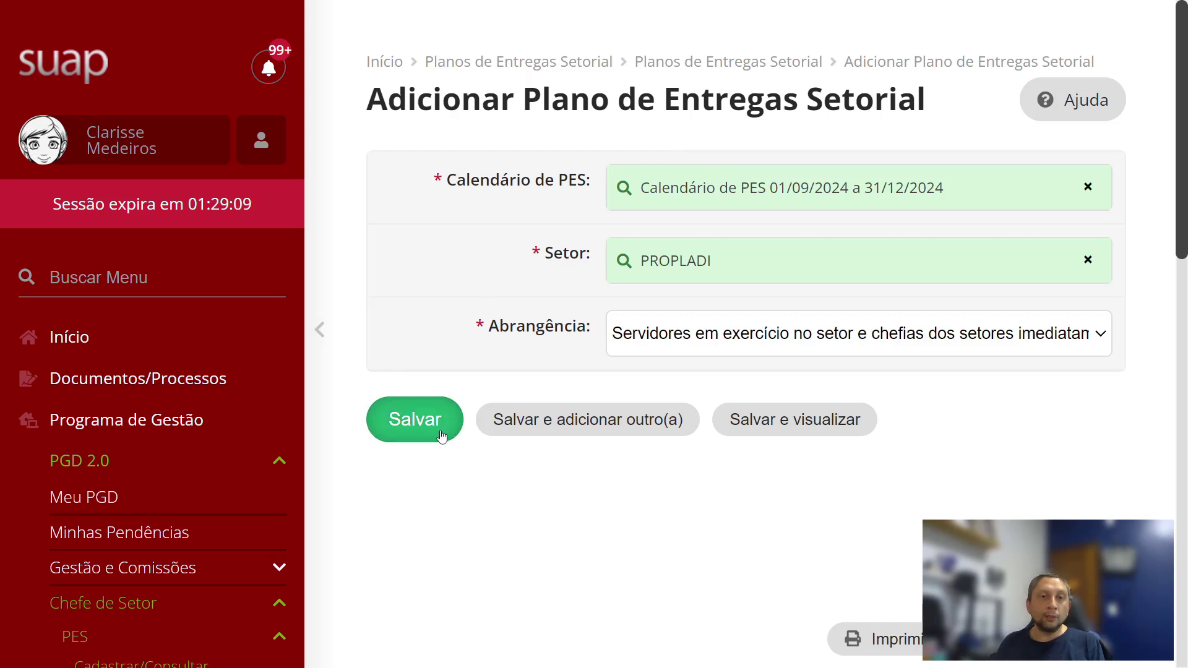
pyautogui.click(420, 424)
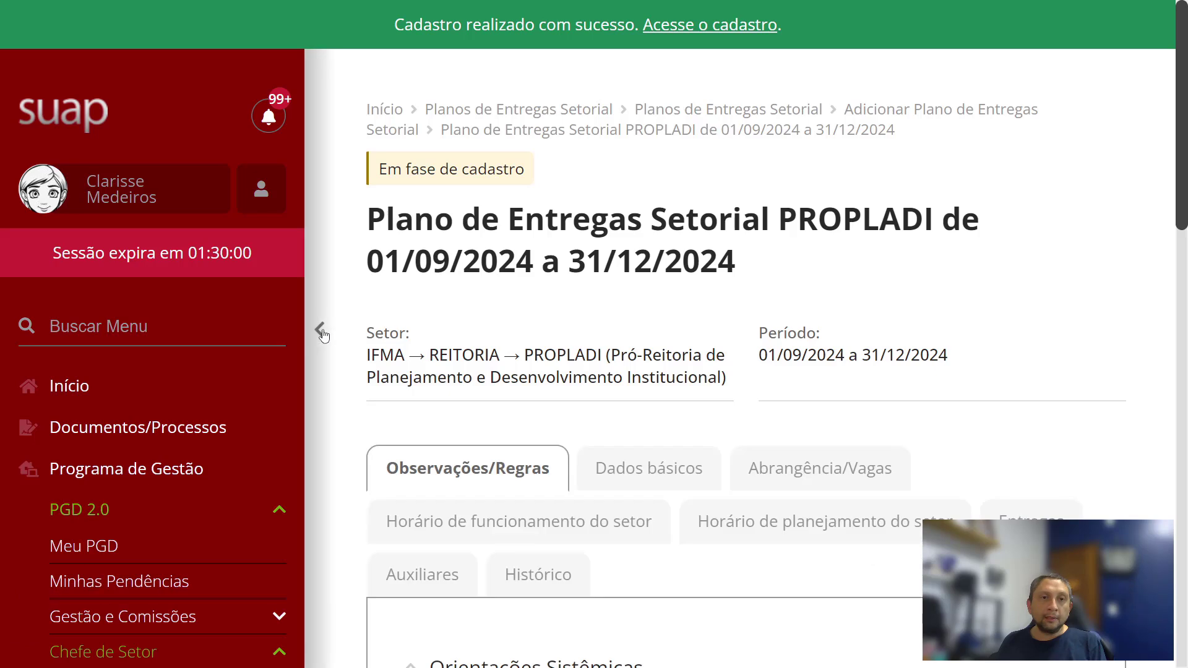
# Step: Collapse the side menu and review the new plan's title, sector, period, sections and Orientações Sistêmicas
pyautogui.click(320, 332)
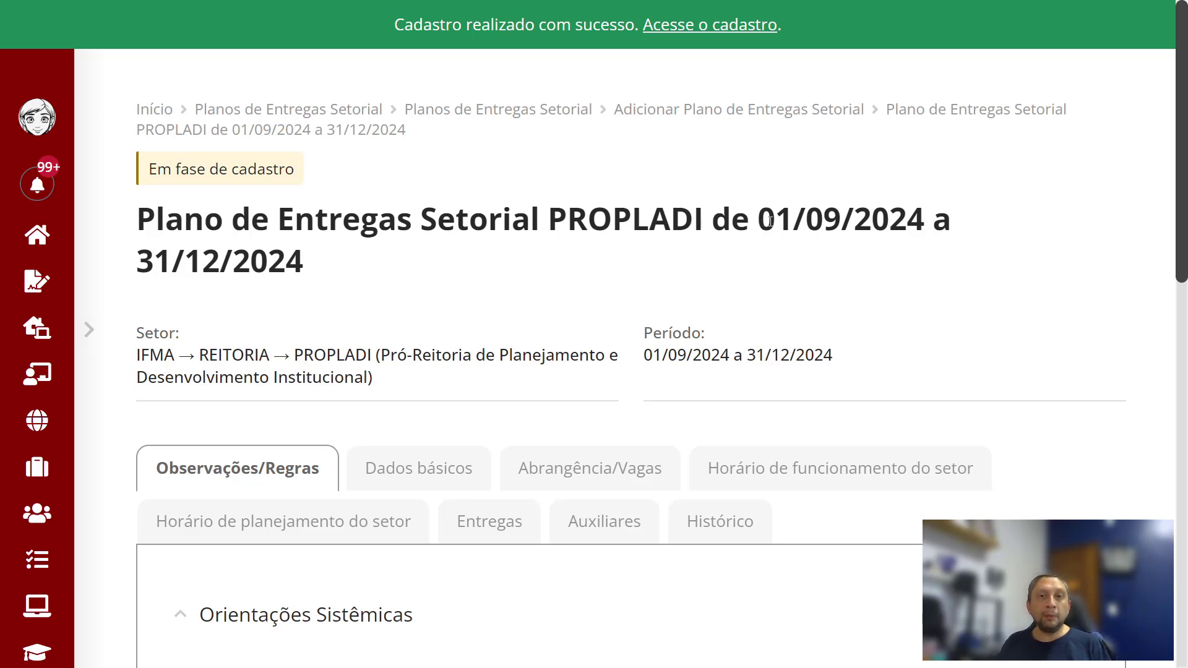
pyautogui.moveTo(770, 221); pyautogui.dragTo(671, 260)
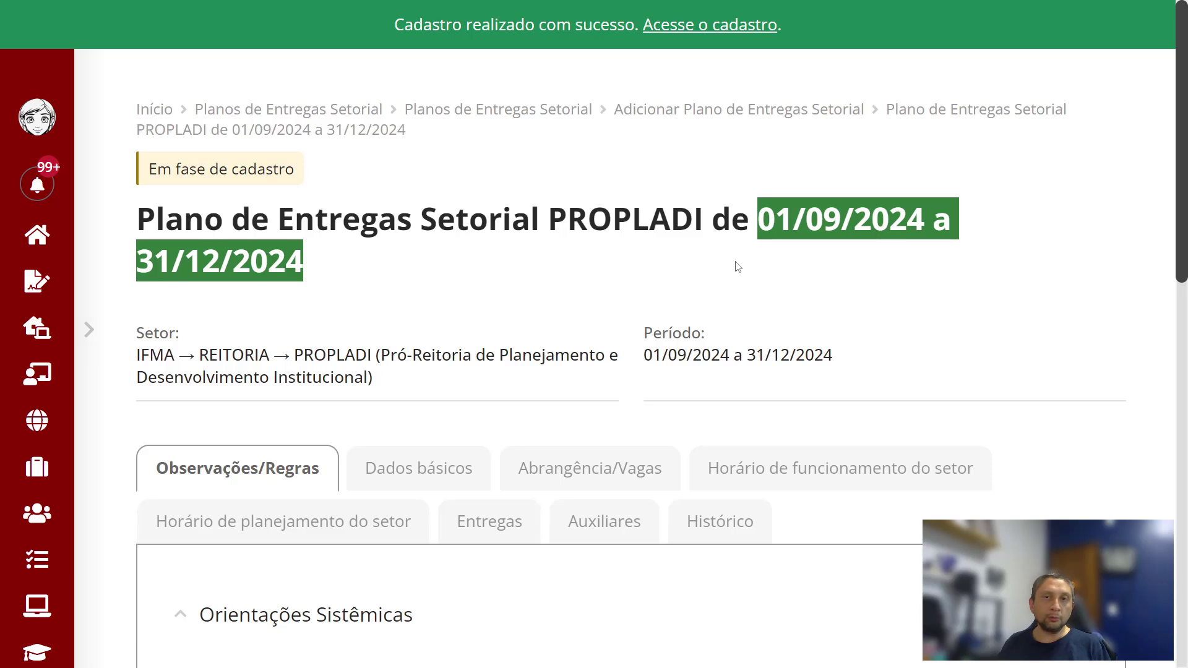
pyautogui.click(546, 270)
pyautogui.scroll(-3, 464, 284)
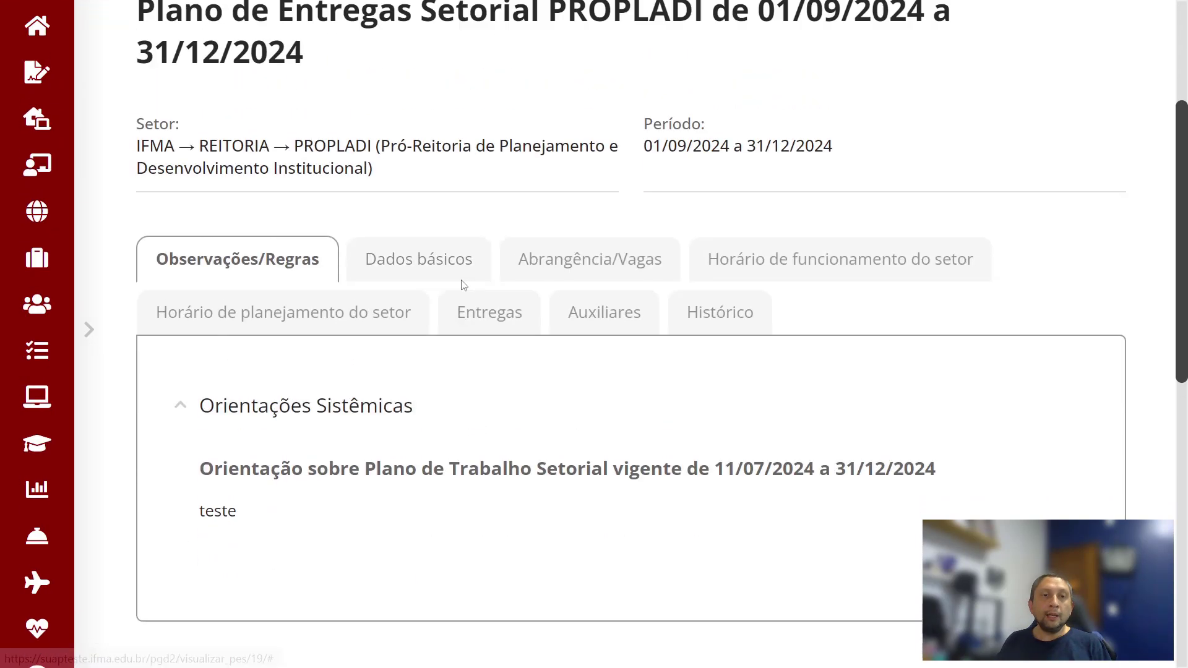
pyautogui.scroll(1, 464, 286)
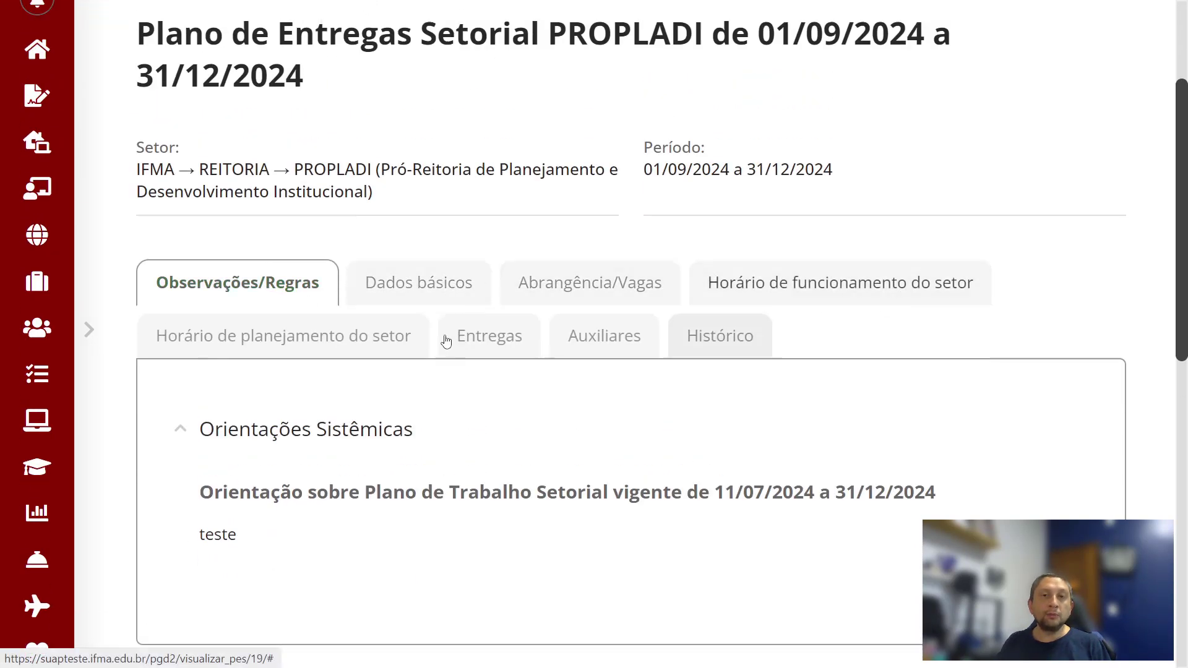
pyautogui.scroll(3, 499, 344)
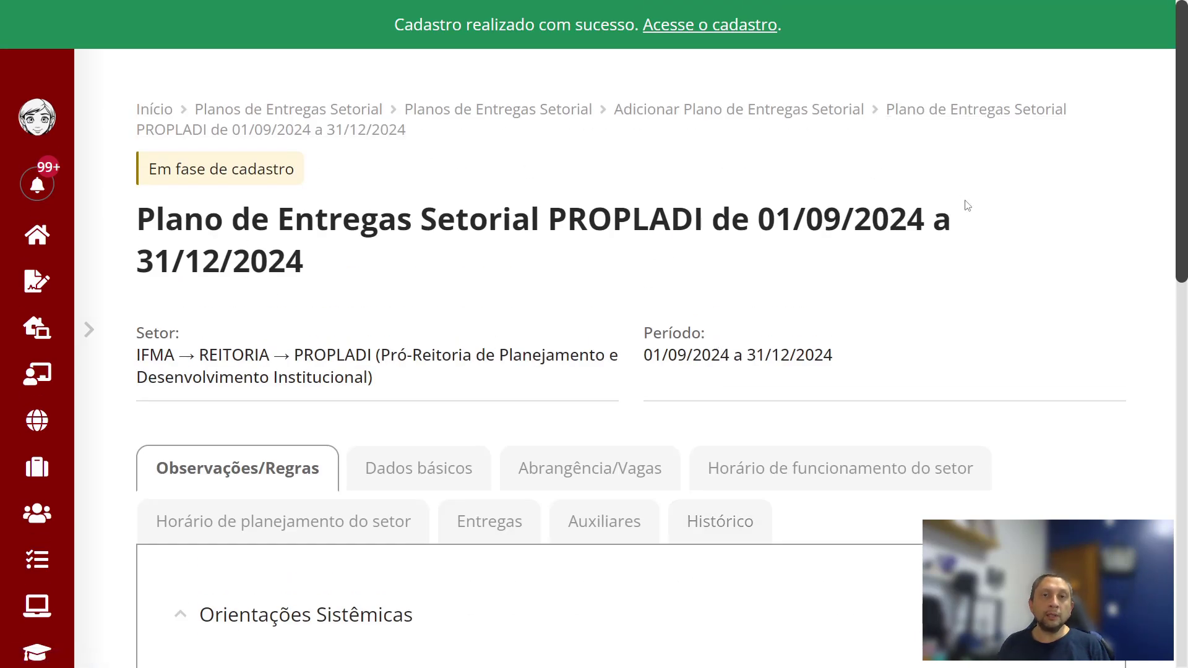
pyautogui.scroll(-2, 572, 257)
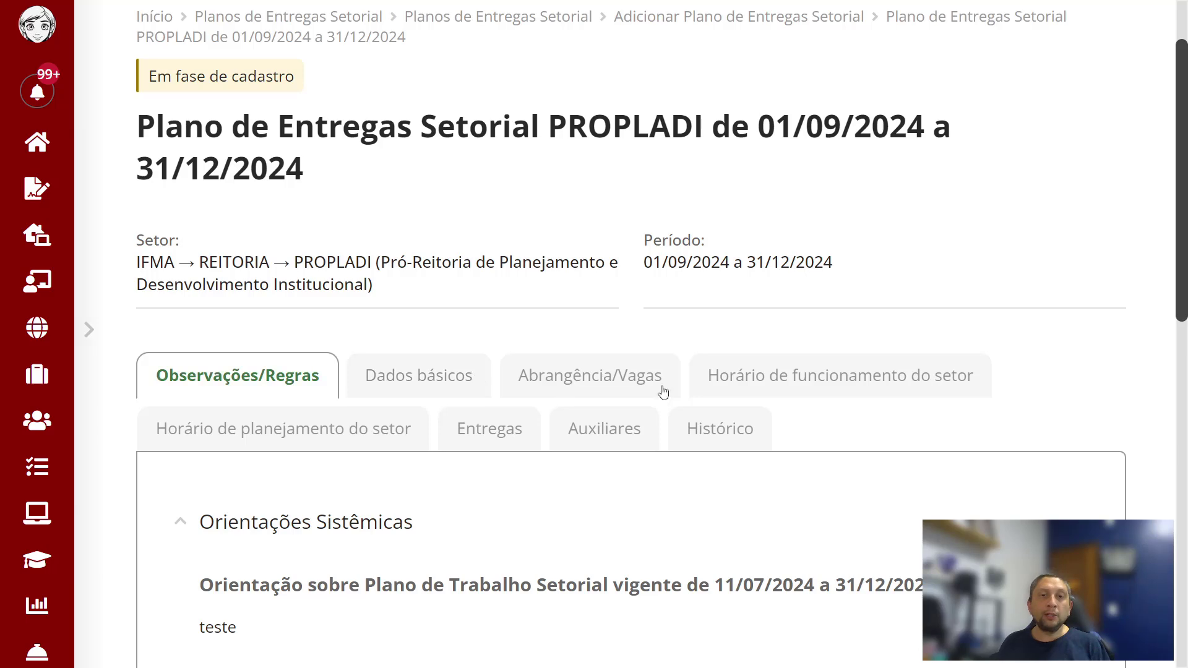
pyautogui.scroll(2, 835, 357)
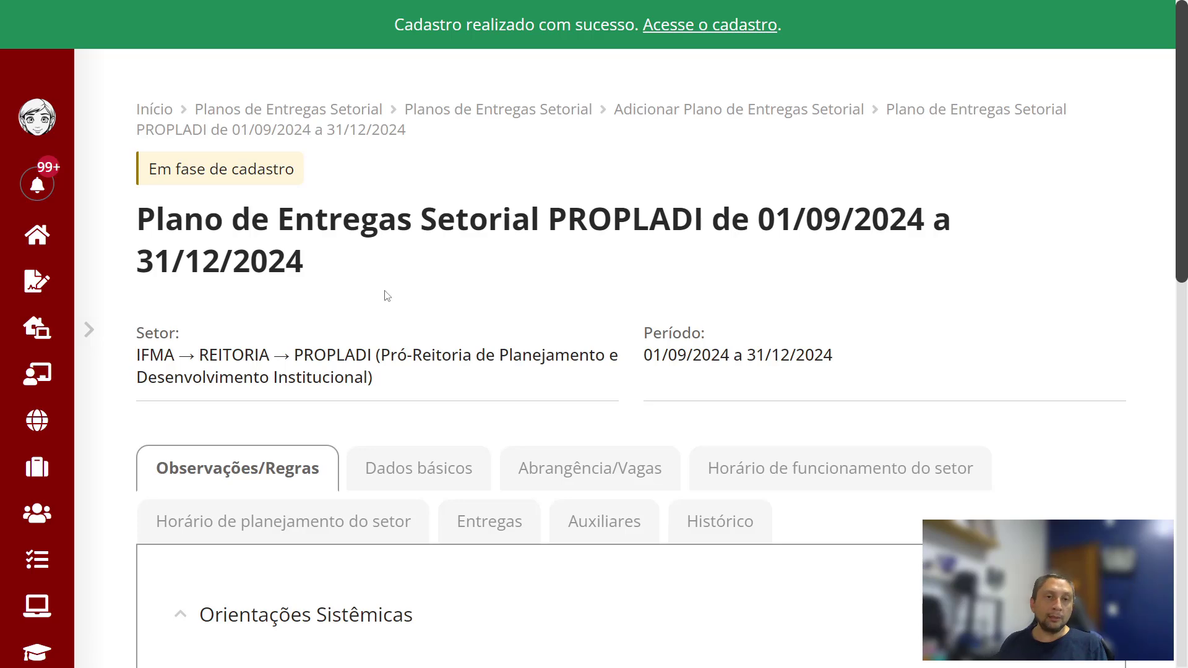
pyautogui.scroll(-5, 365, 291)
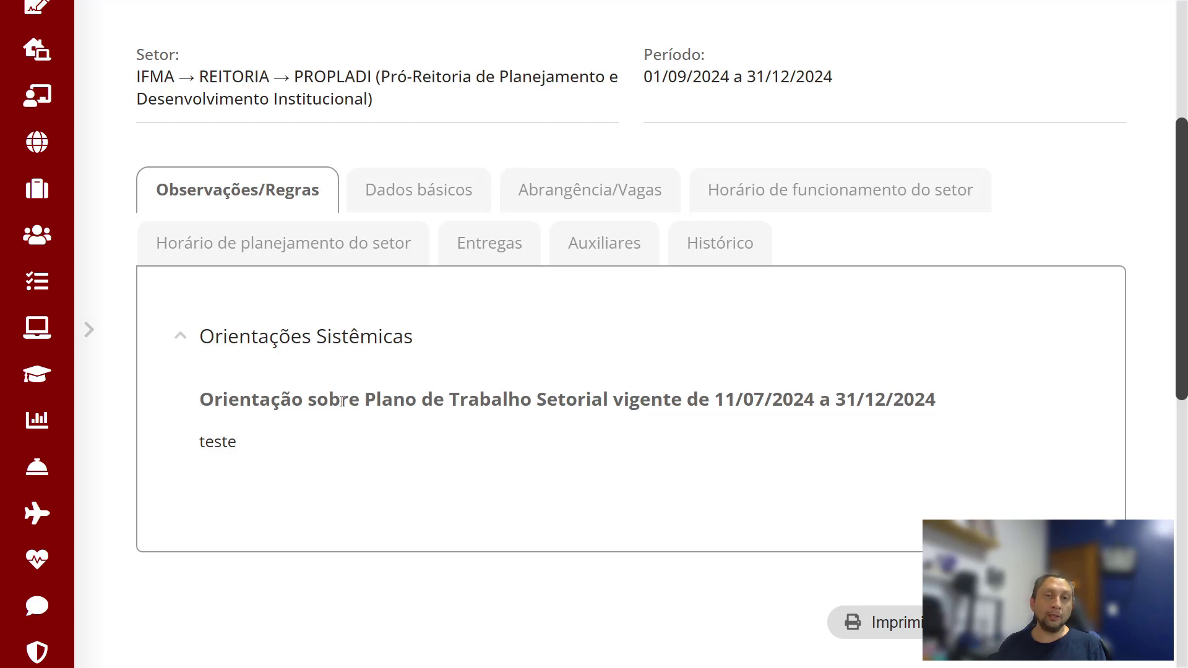
pyautogui.scroll(2, 342, 399)
pyautogui.scroll(3, 346, 402)
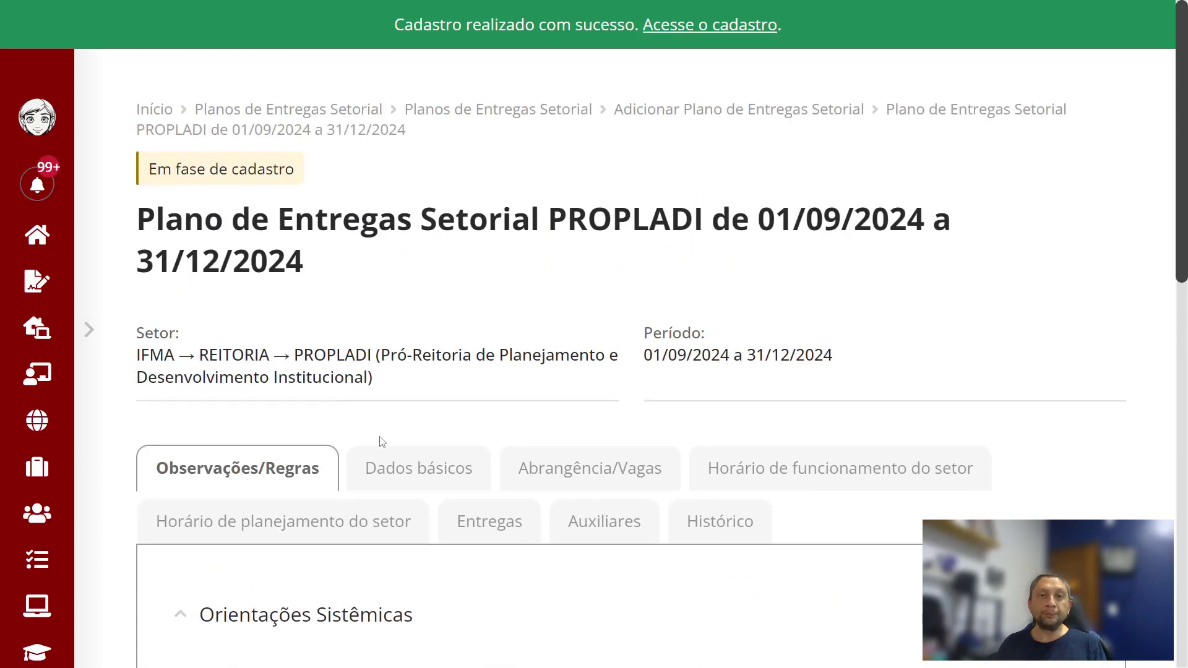
pyautogui.scroll(-2, 374, 443)
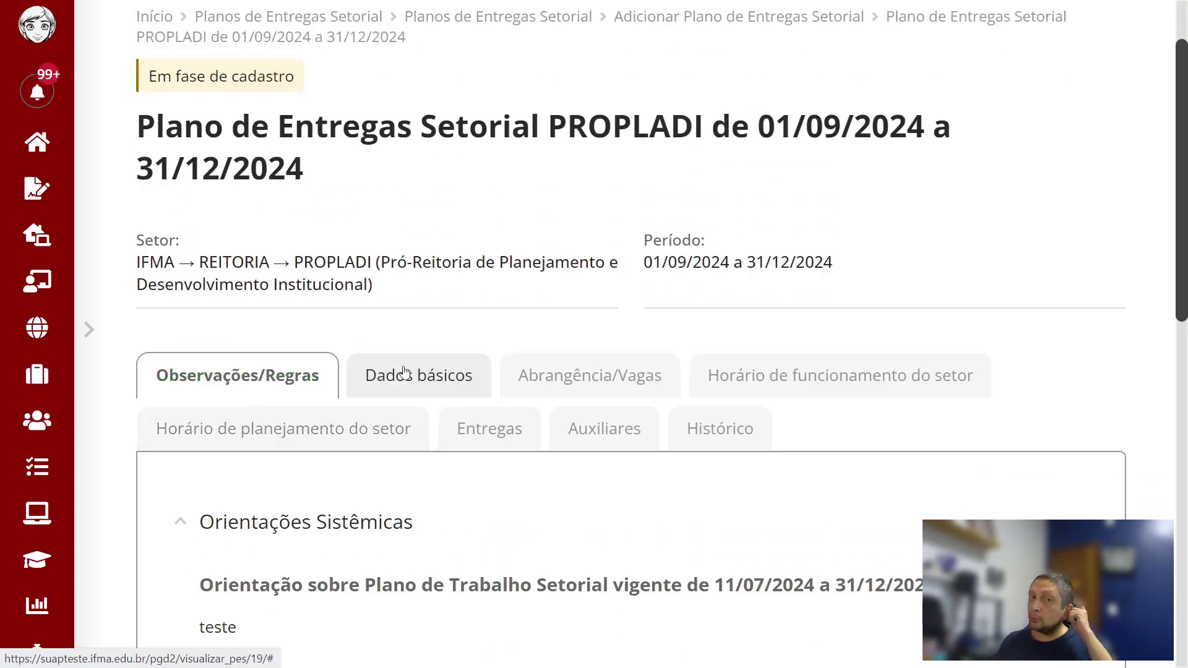
# Step: Edit the plan's Dados básicos and set the % máximo de Teletrabalho to 80,00
pyautogui.click(404, 373)
pyautogui.scroll(-2, 389, 374)
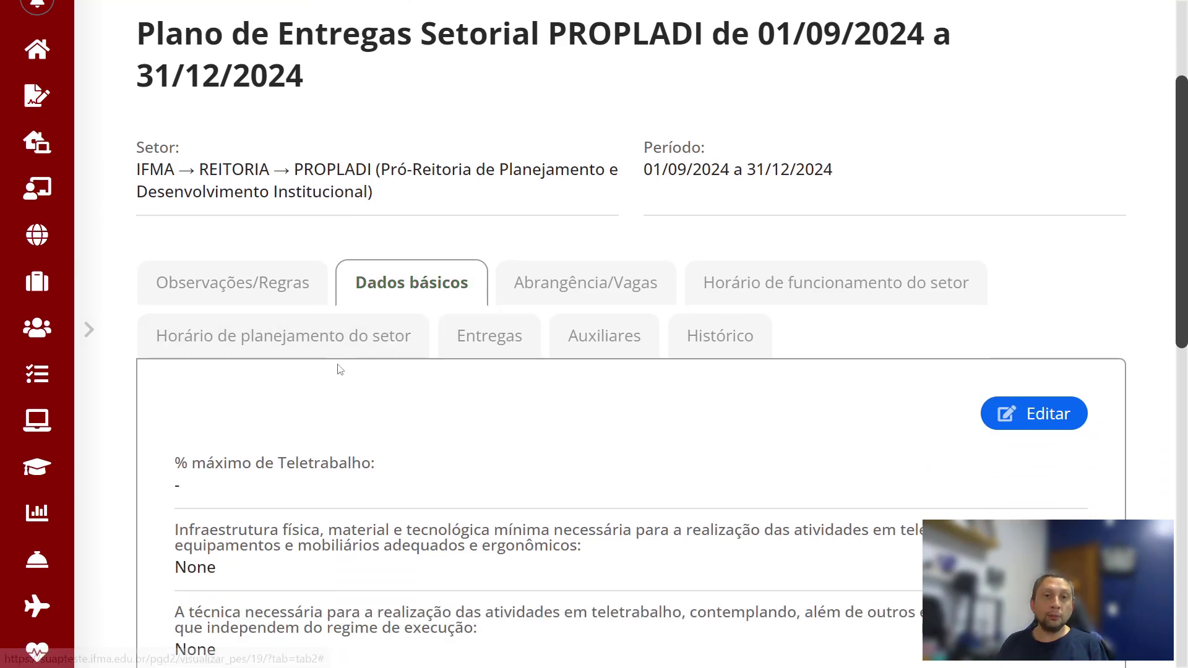
pyautogui.scroll(-3, 346, 297)
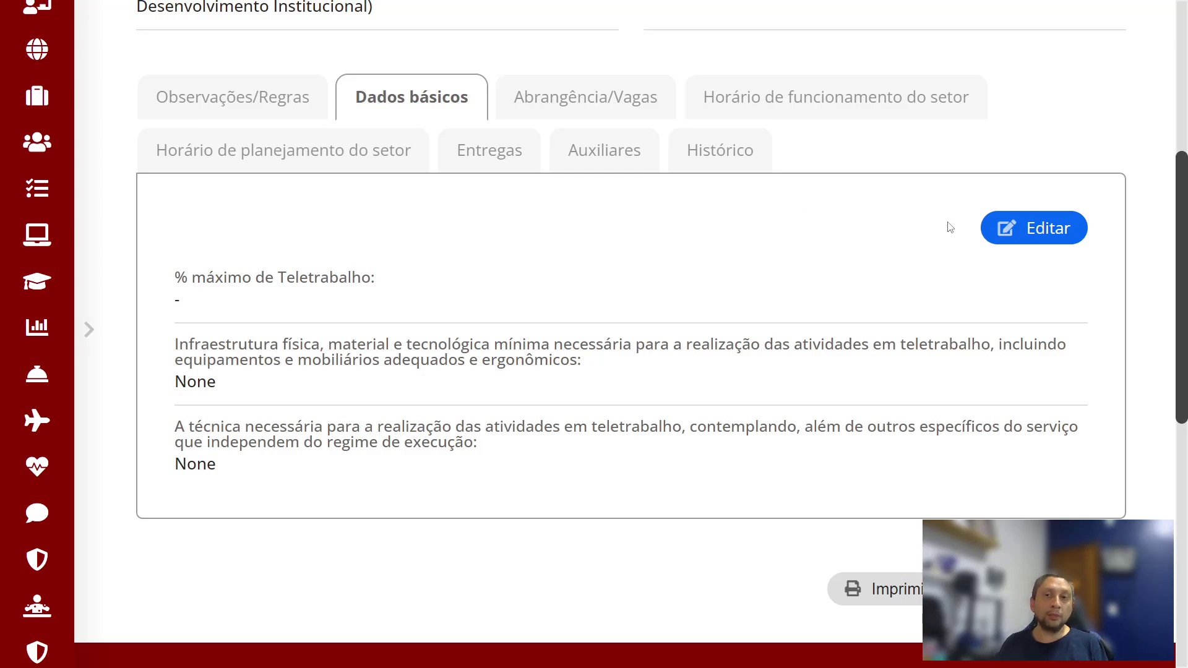
pyautogui.click(1056, 230)
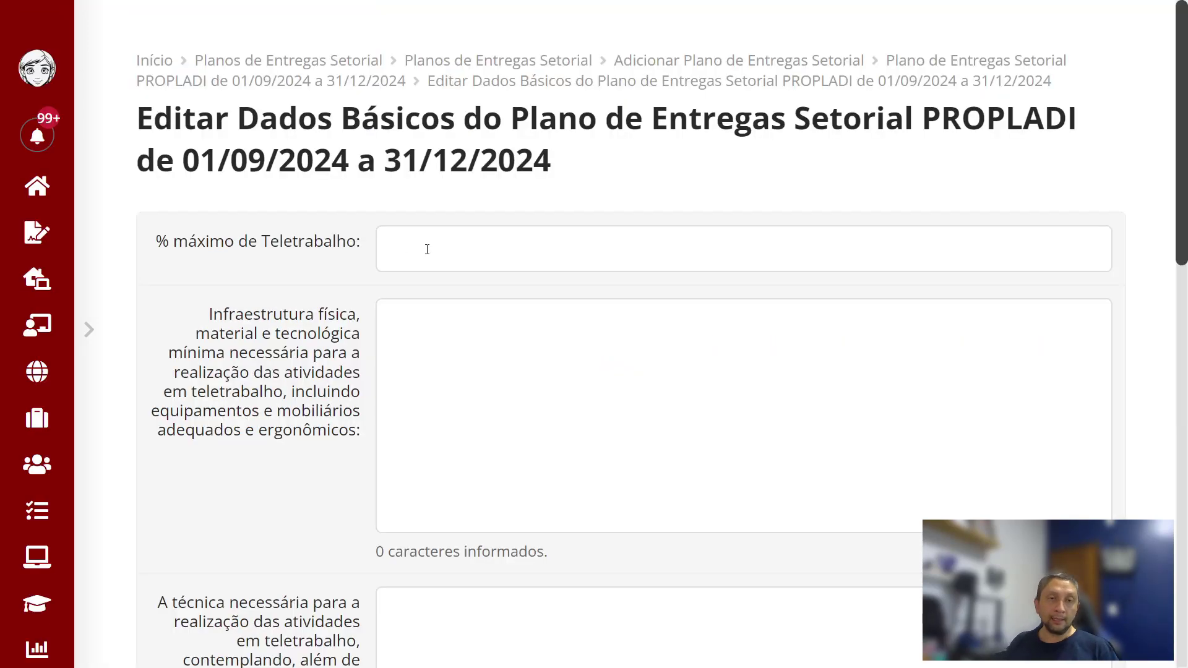
pyautogui.click(473, 249)
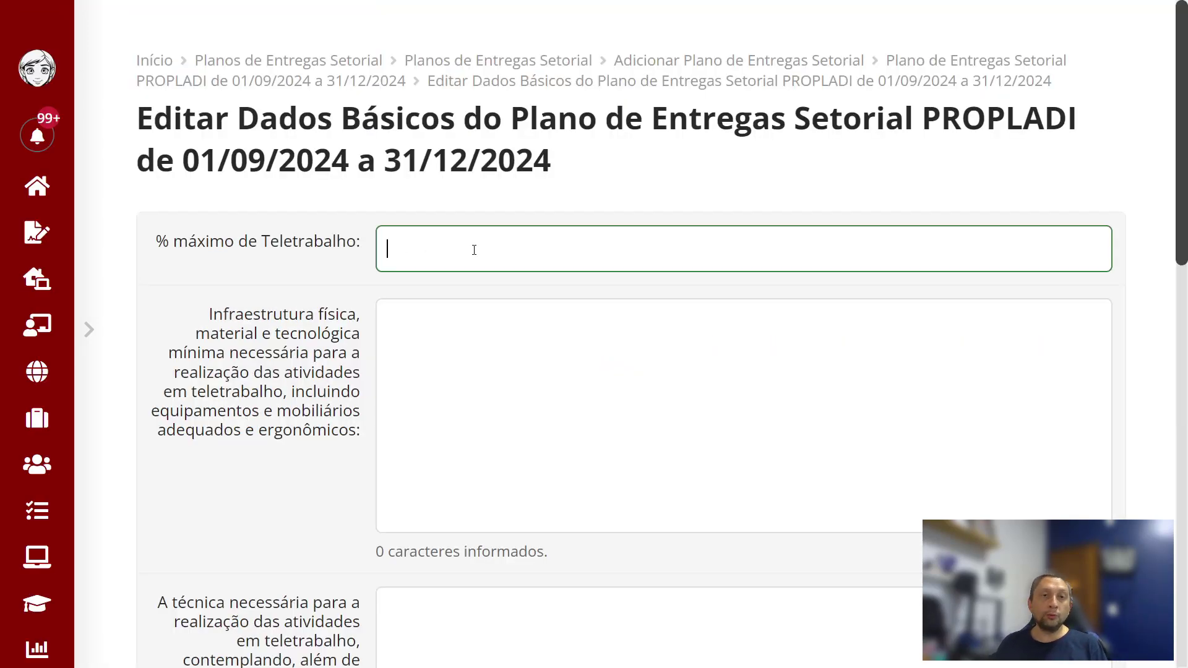
pyautogui.write('8000')
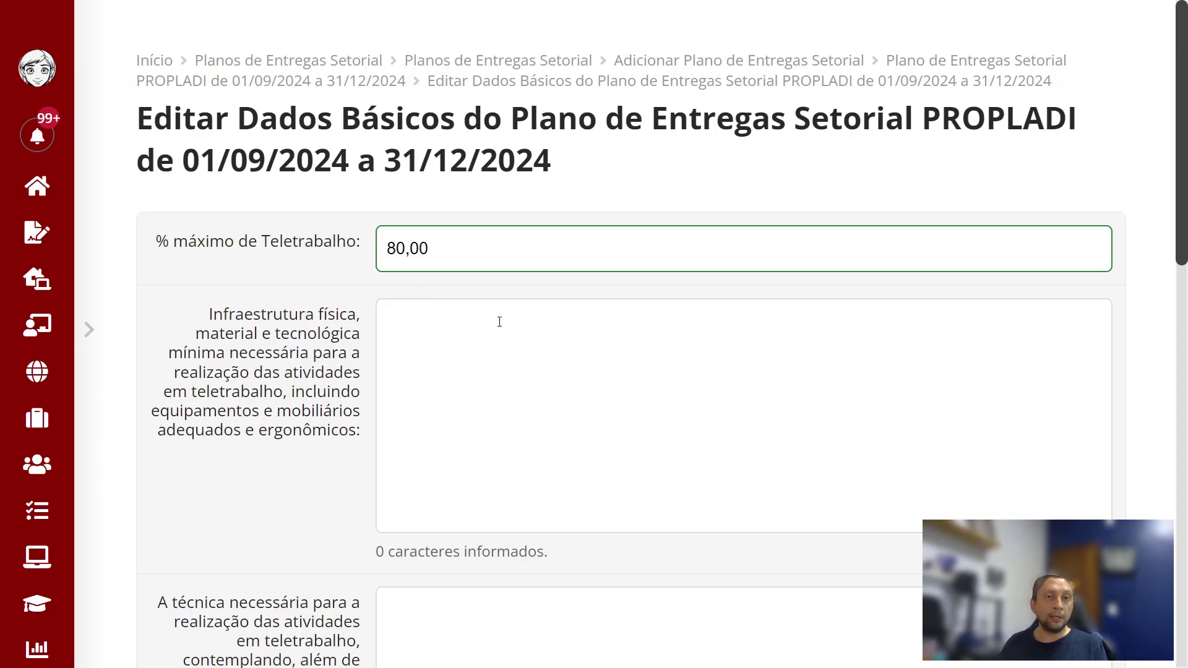
# Step: Enter Computador, Cadeira and Estação de Trabalho on separate lines as the minimum infrastructure required for telework
pyautogui.click(499, 321)
pyautogui.scroll(-1, 575, 337)
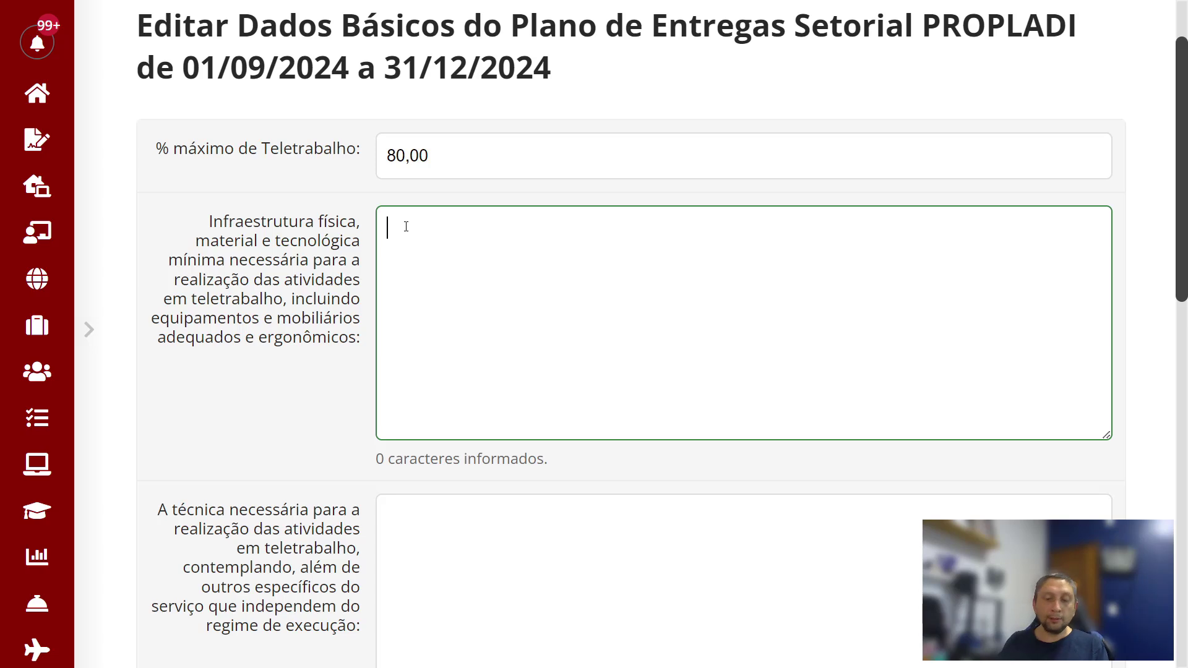
pyautogui.write('Computador')
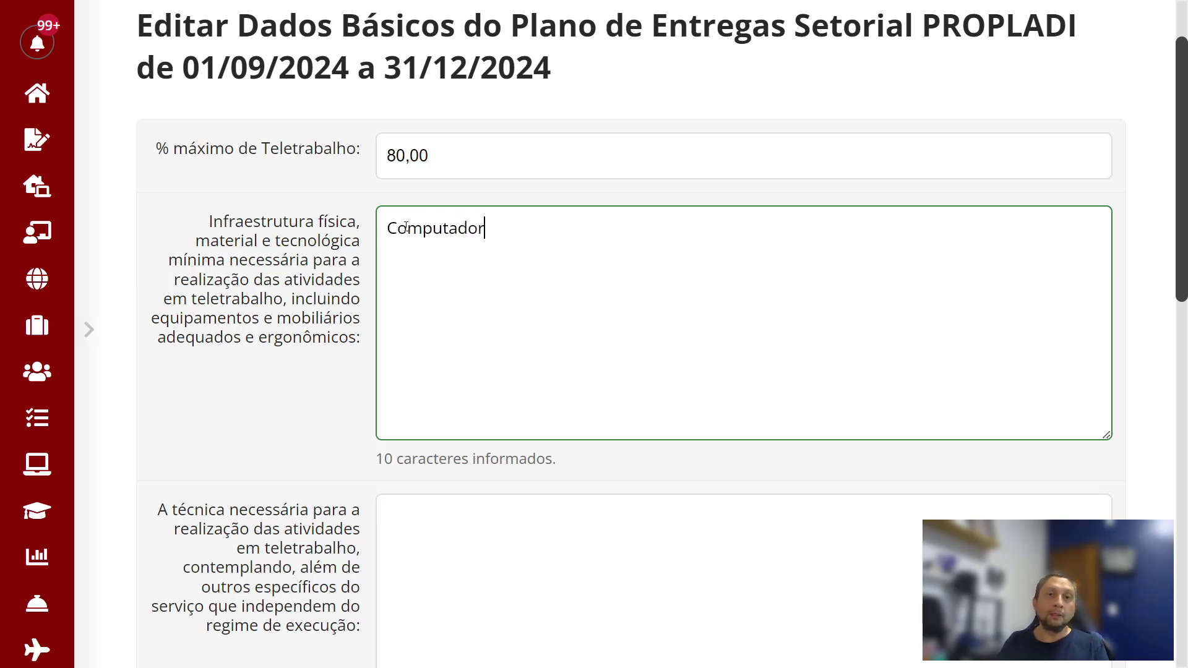
pyautogui.press('Return')
pyautogui.write('Cadeira')
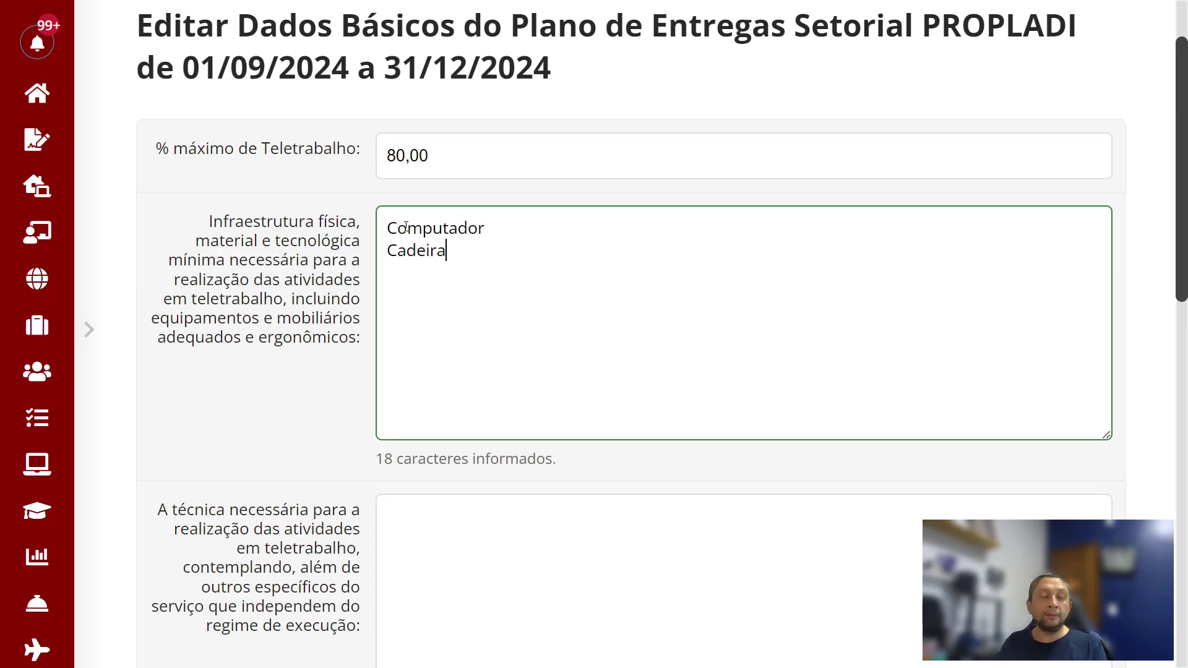
pyautogui.press('Return')
pyautogui.write('Estraç')
pyautogui.press('BackSpace')
pyautogui.press('BackSpace')
pyautogui.press('BackSpace')
pyautogui.write('aç')
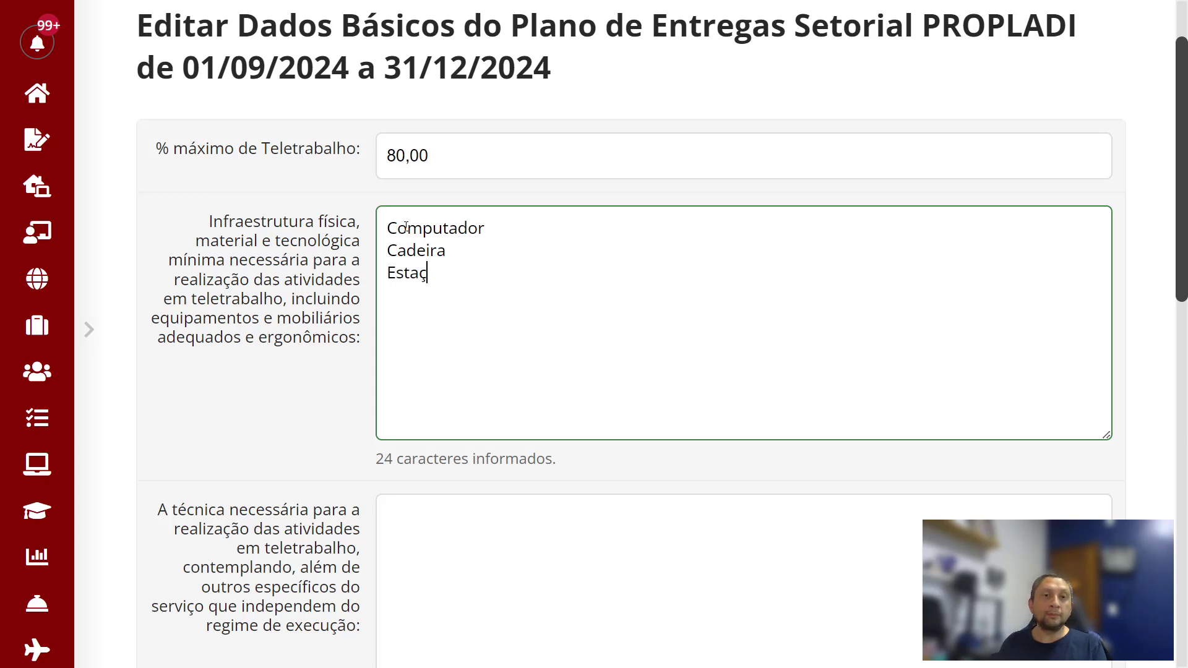
pyautogui.write('ão de Trabalho')
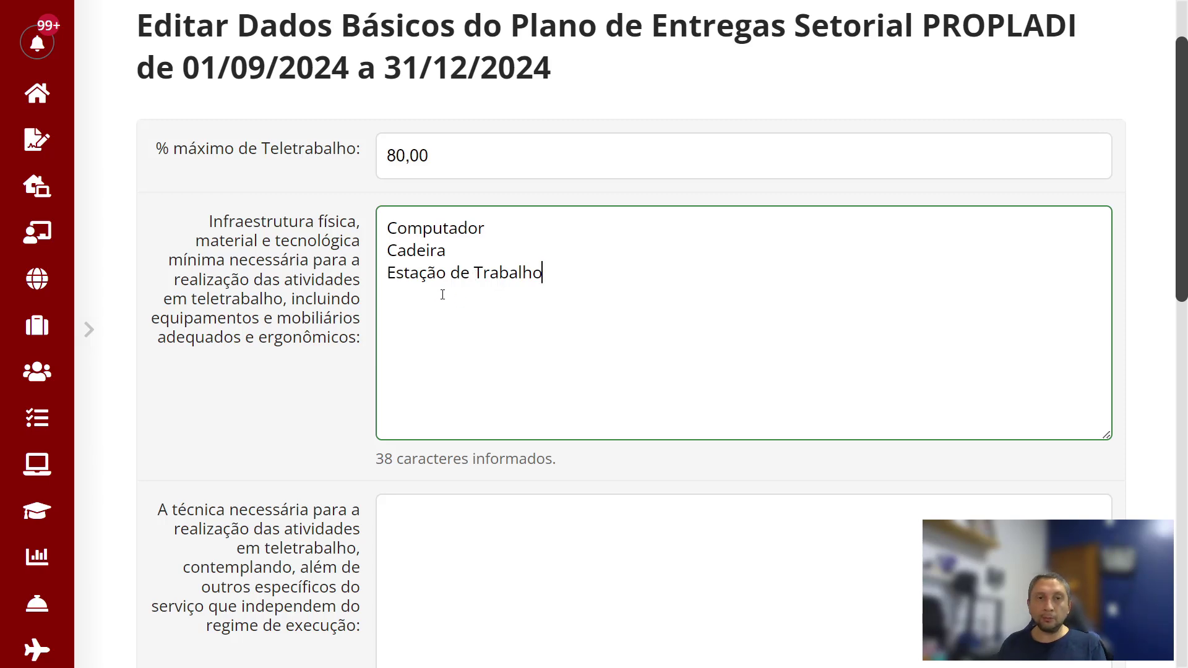
# Step: Add Internet banda larga on a new line of the minimum infrastructure required for telework
pyautogui.press('Return')
pyautogui.write('inter')
pyautogui.press('BackSpace')
pyautogui.press('BackSpace')
pyautogui.press('BackSpace')
pyautogui.press('BackSpace')
pyautogui.press('BackSpace')
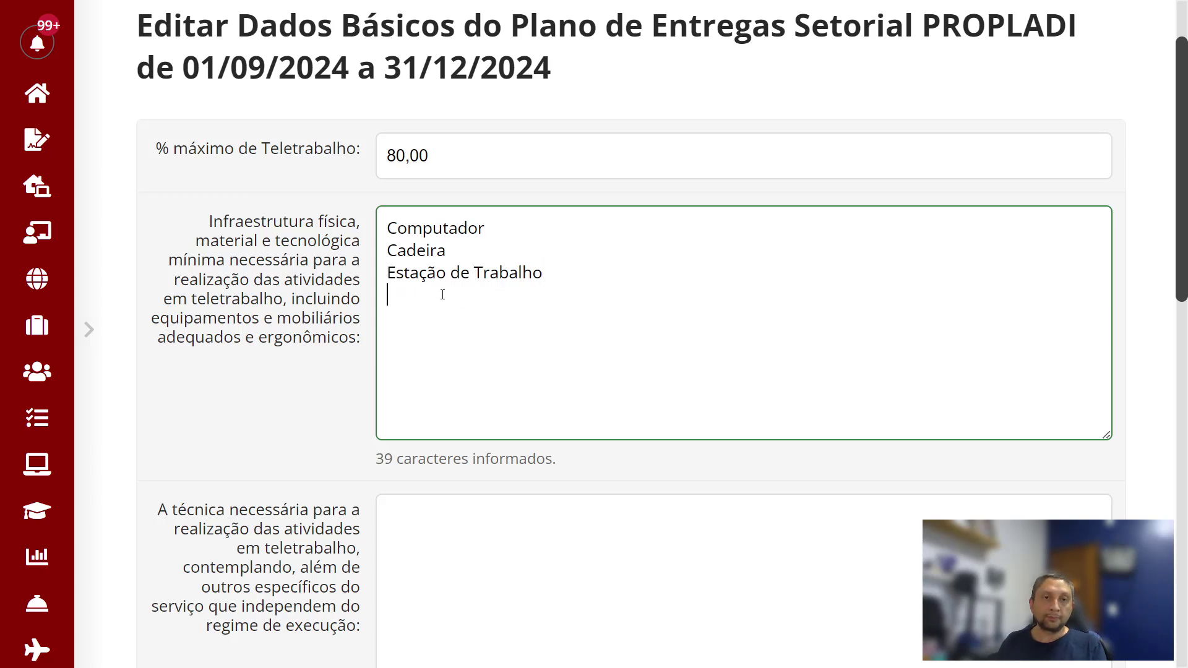
pyautogui.write('Internet banda ')
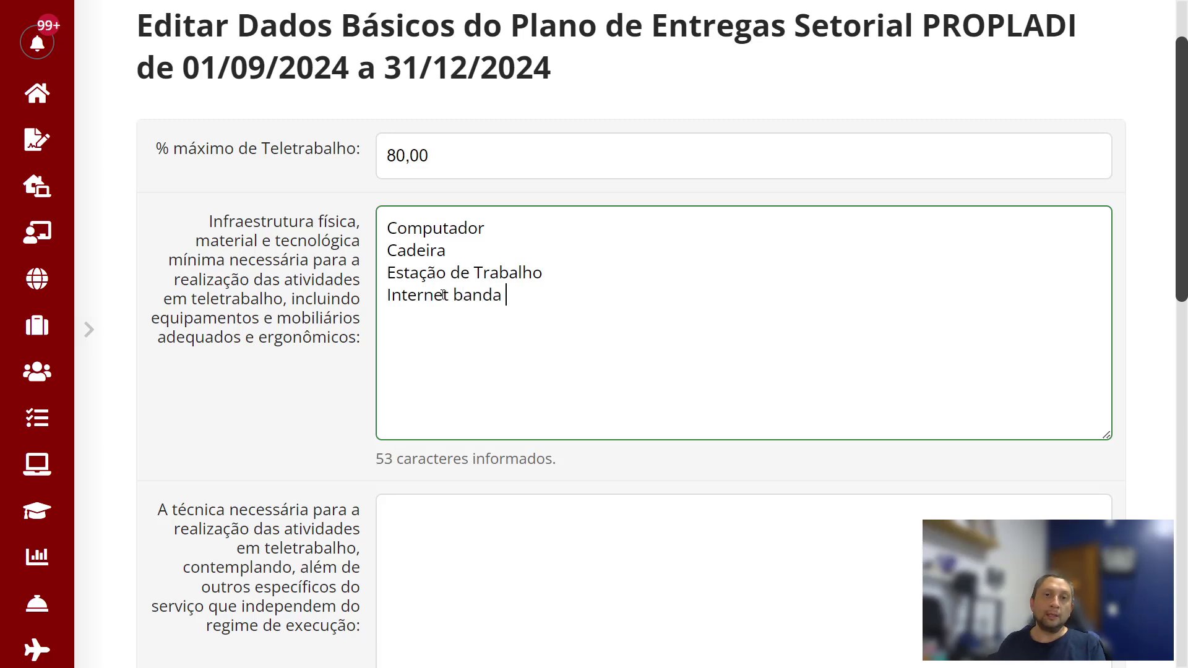
pyautogui.write('larga')
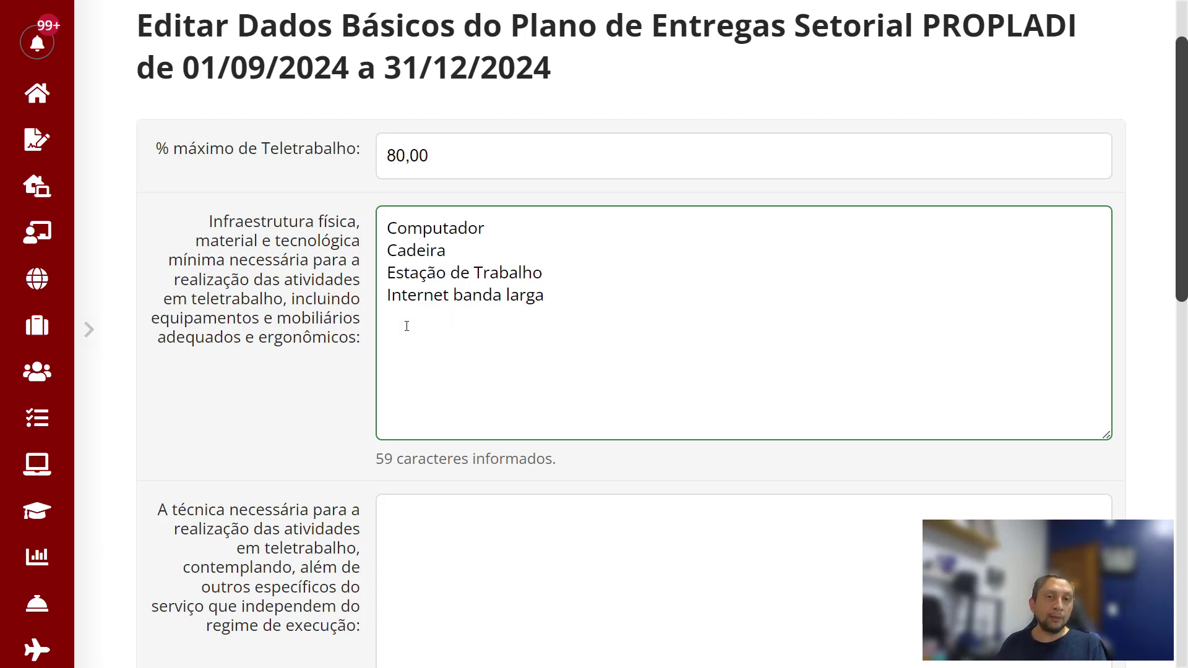
# Step: List Operacionalizar o E-mail Institucional, Tramitar Processos Eletrônicos no SUAP and Elaborar Documentos Eletrônicos no SUAP on separate lines as technical requirements for telework
pyautogui.scroll(-2, 407, 327)
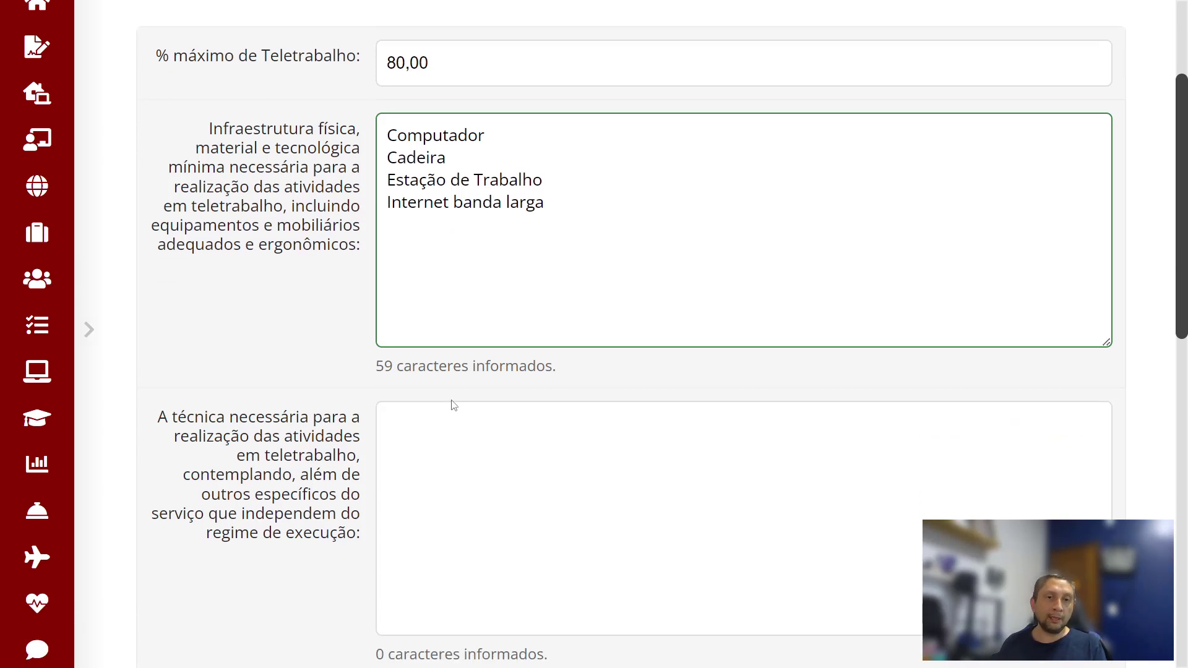
pyautogui.click(432, 440)
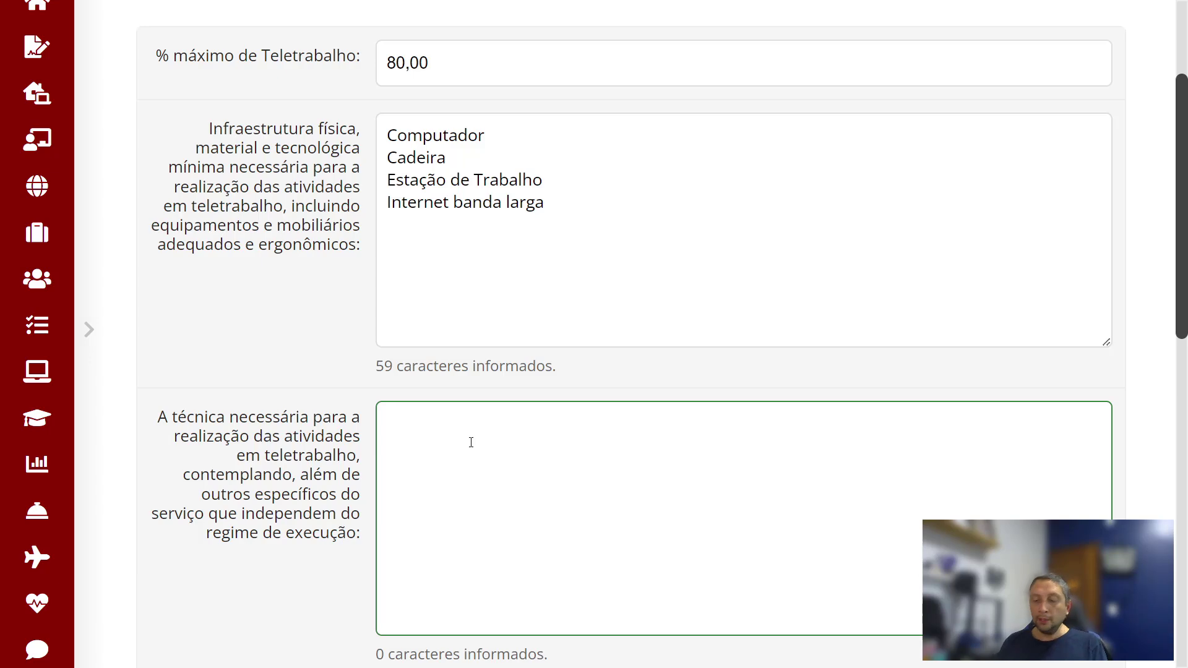
pyautogui.write('O')
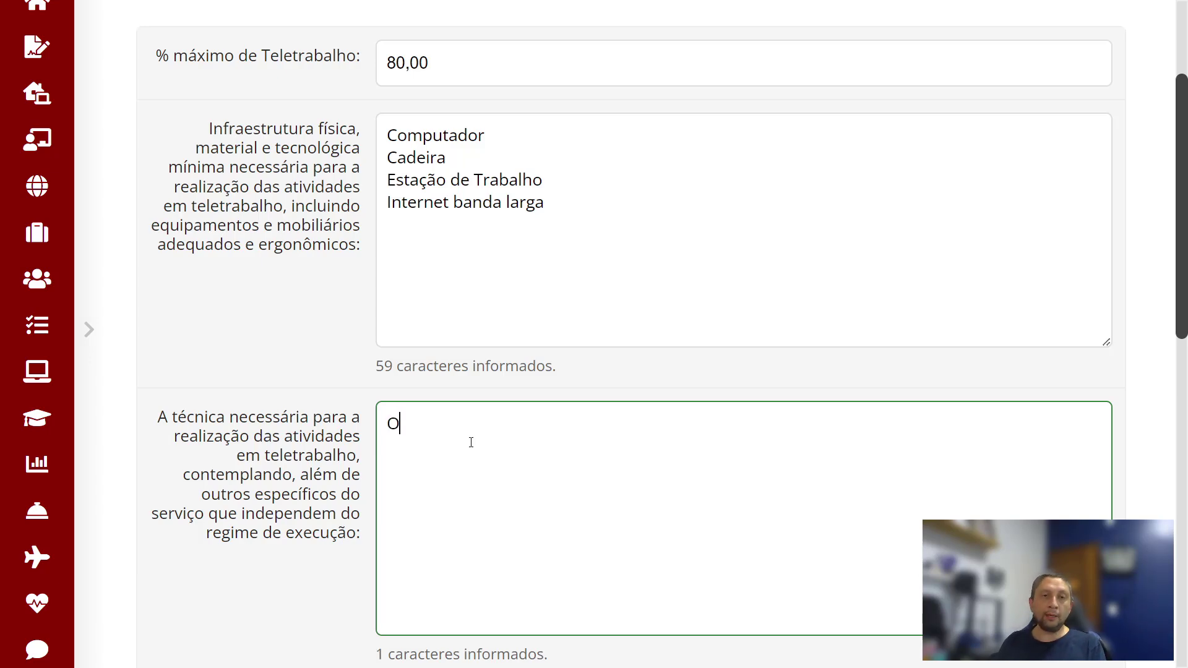
pyautogui.write('peracionaliz')
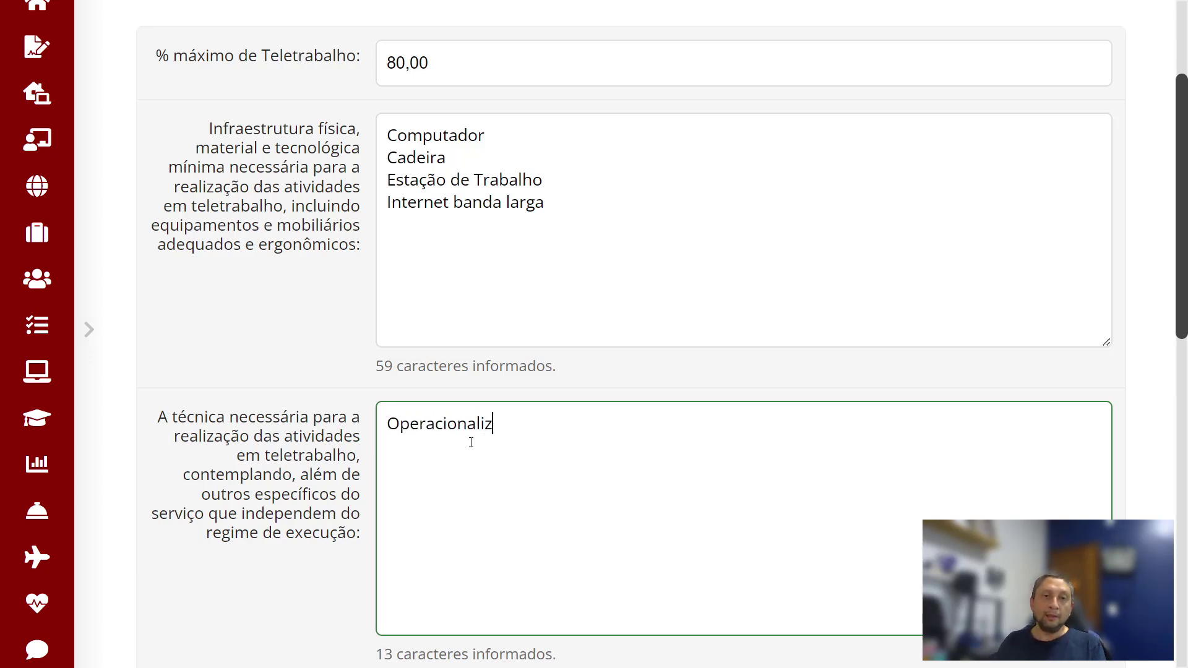
pyautogui.write('ar o E-mail Institucional')
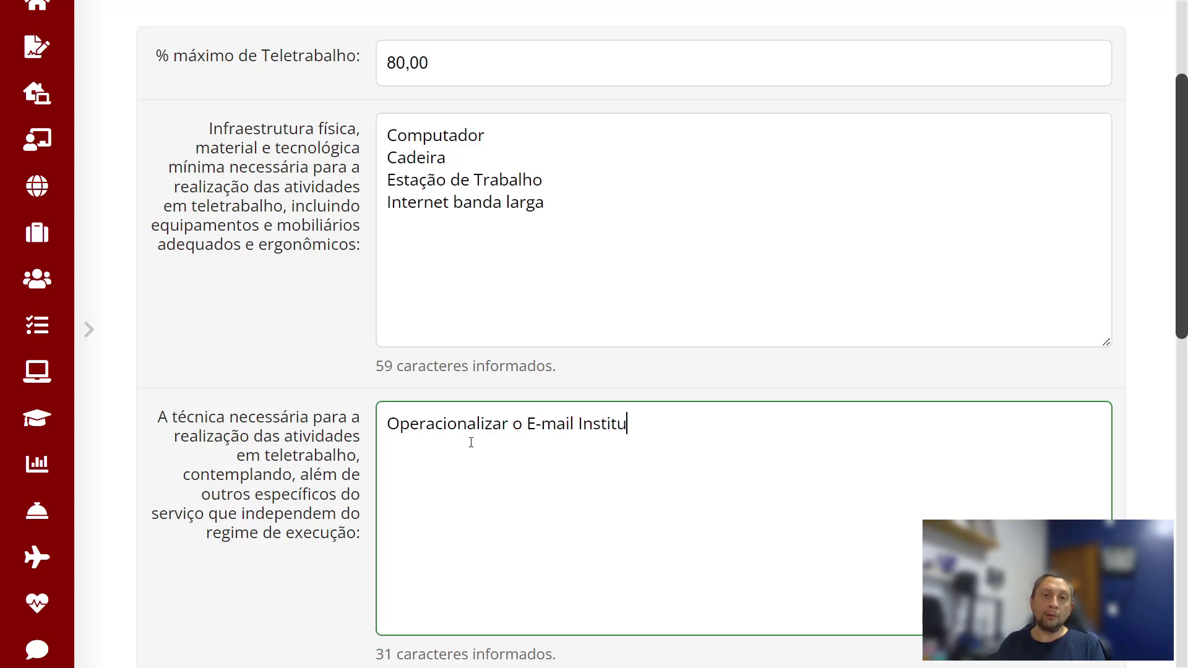
pyautogui.press('Return')
pyautogui.write('Tramitar Proce')
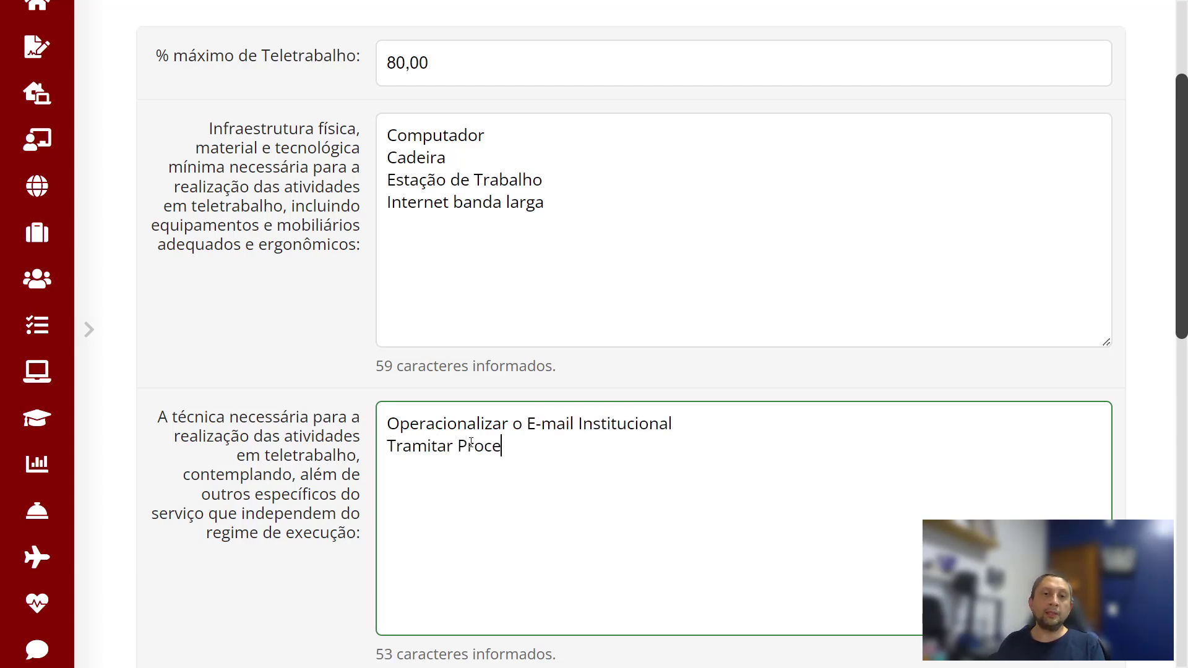
pyautogui.write('ssos Eletrônicos no SUAP')
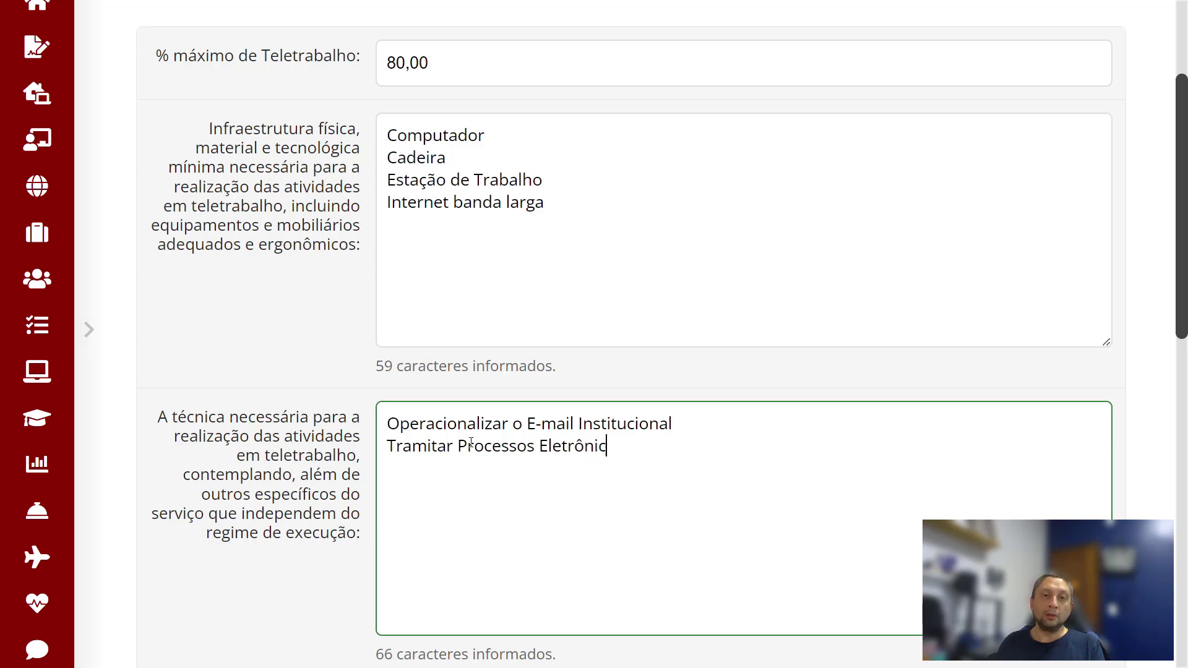
pyautogui.press('Return')
pyautogui.write('Elabora')
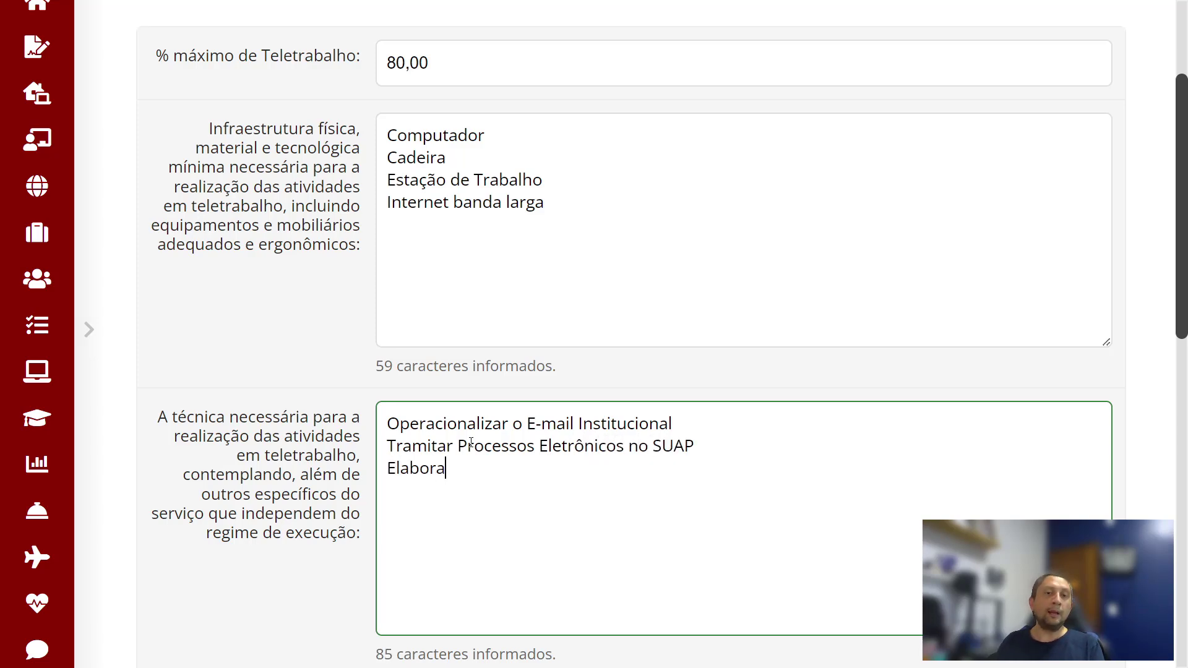
pyautogui.write('r Documentos Eletrônicos no SUAP ')
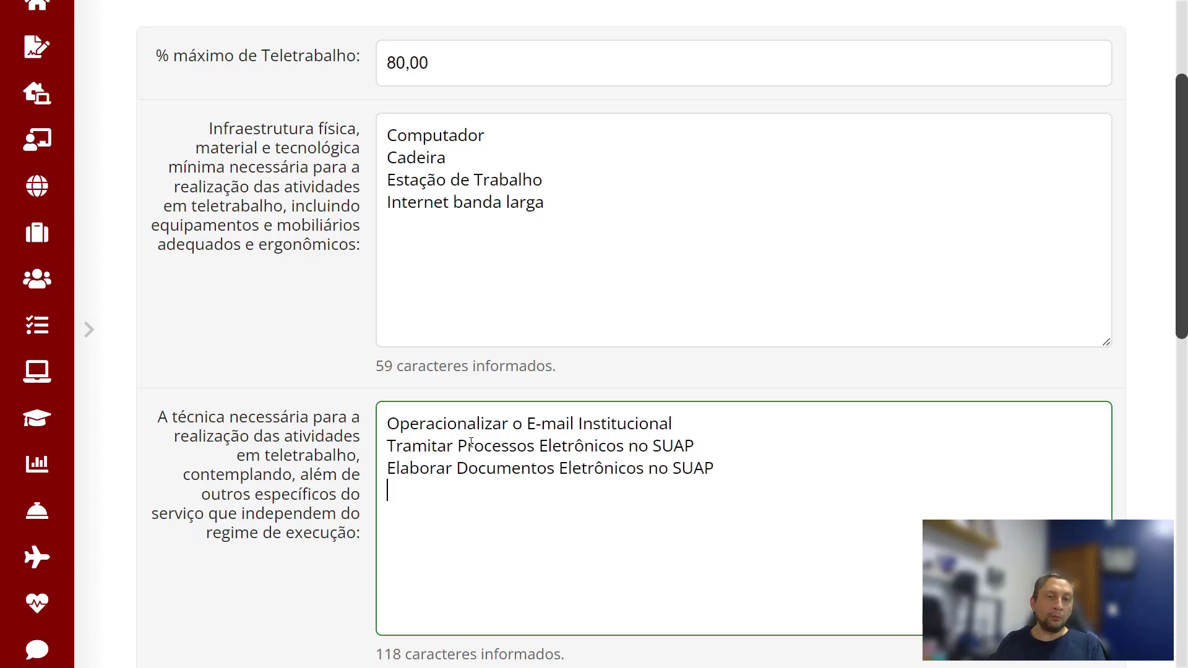
# Step: Add the lines Saber utilizar o módulo de Central de Serviços do SUAP and Saber utilizar a VPN to the technical requirements
pyautogui.write('Saber ut')
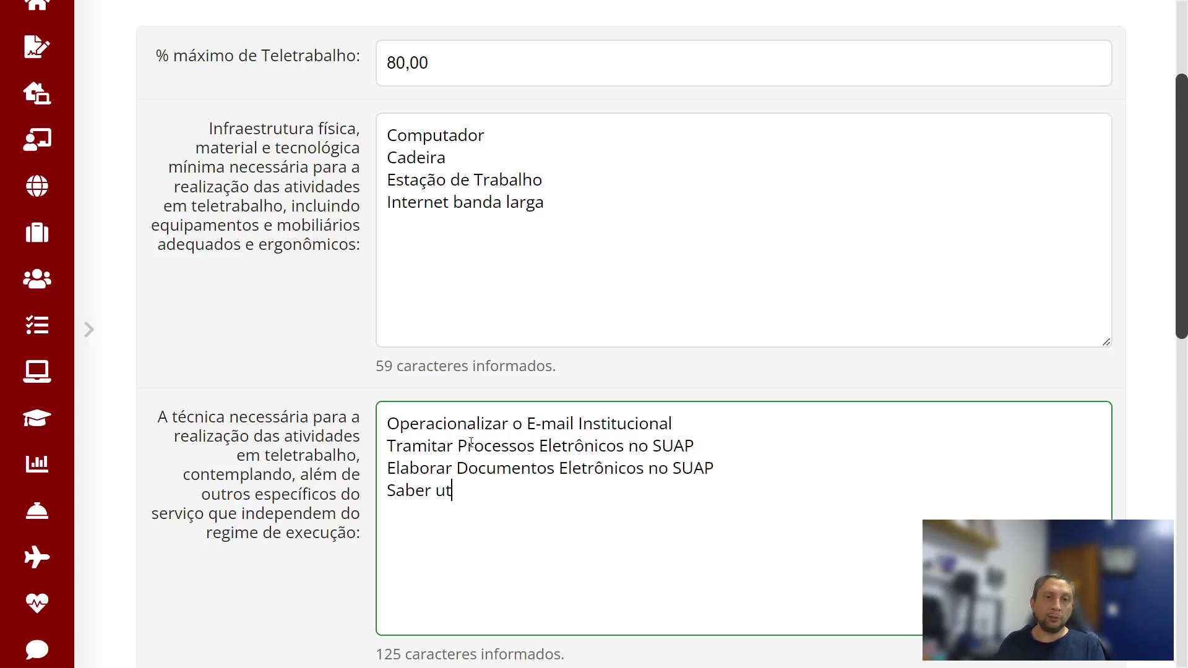
pyautogui.write('ilizar o módulo de ')
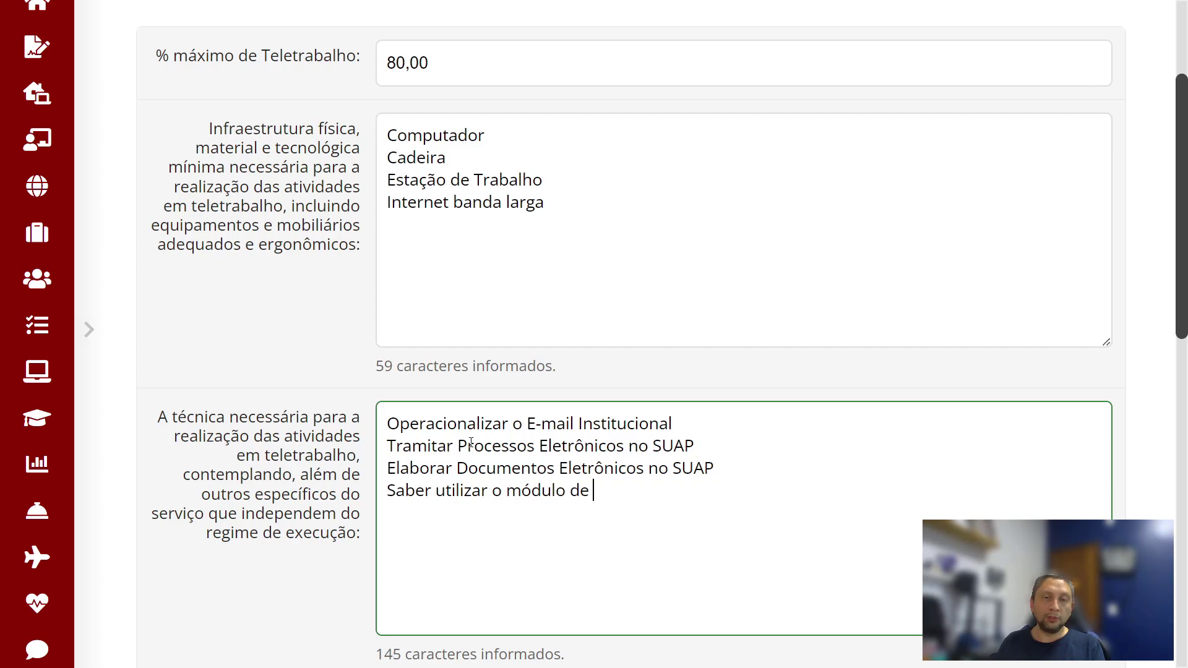
pyautogui.write('Central de Serviços ')
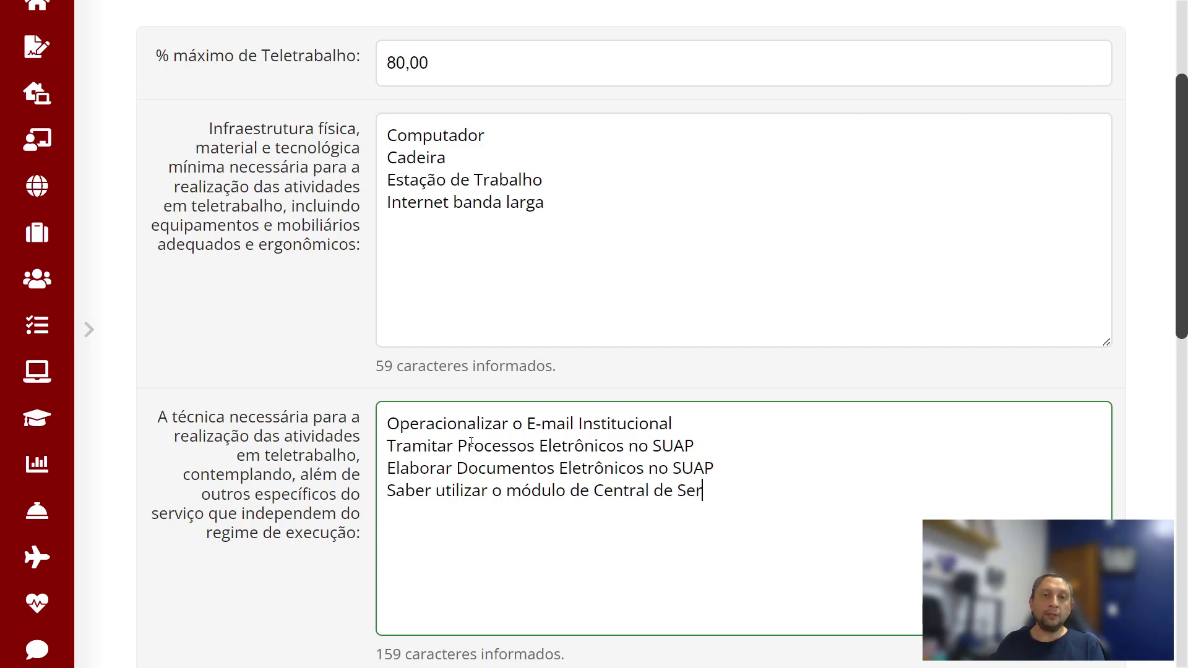
pyautogui.write('do')
pyautogui.press('BackSpace')
pyautogui.press('BackSpace')
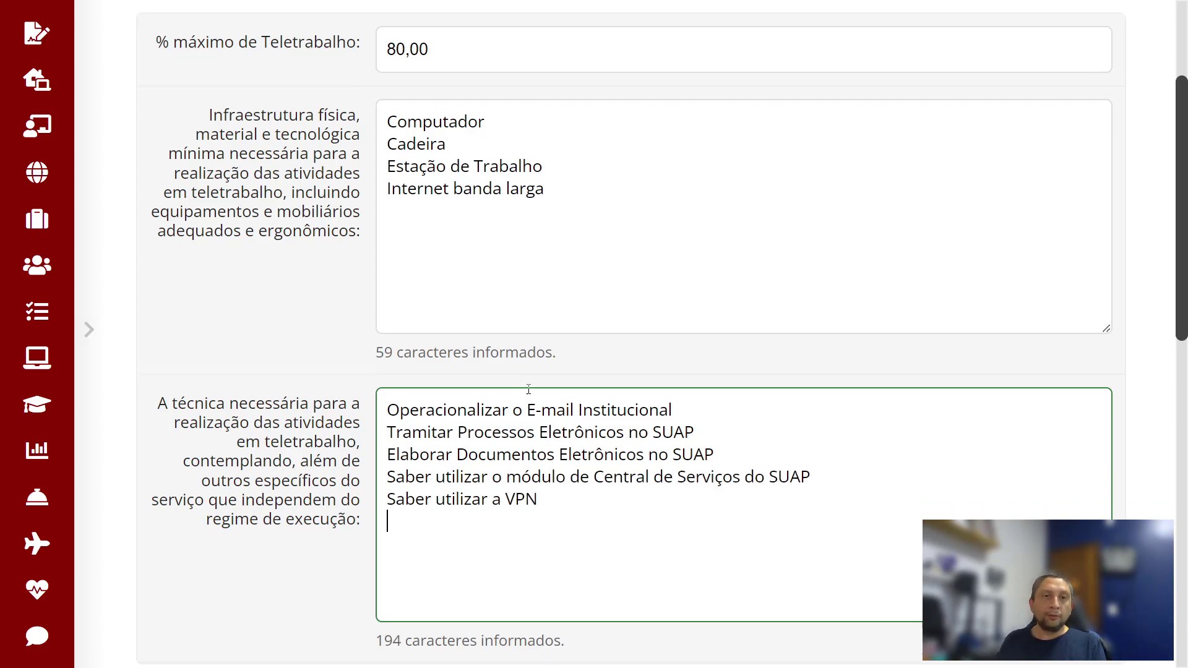
# Step: Check the completed form, save the Dados básicos, and review the telework percentage, infrastructure and technical requirements recorded in the plan
pyautogui.scroll(-3, 527, 389)
pyautogui.scroll(5, 527, 389)
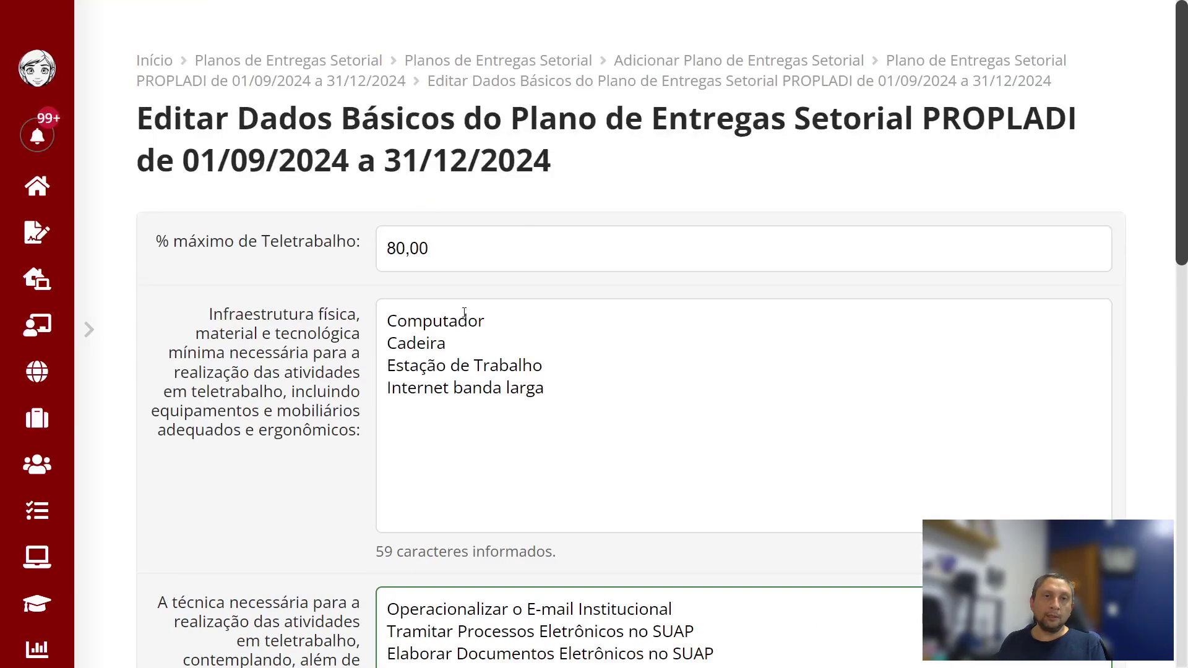
pyautogui.scroll(-5, 431, 366)
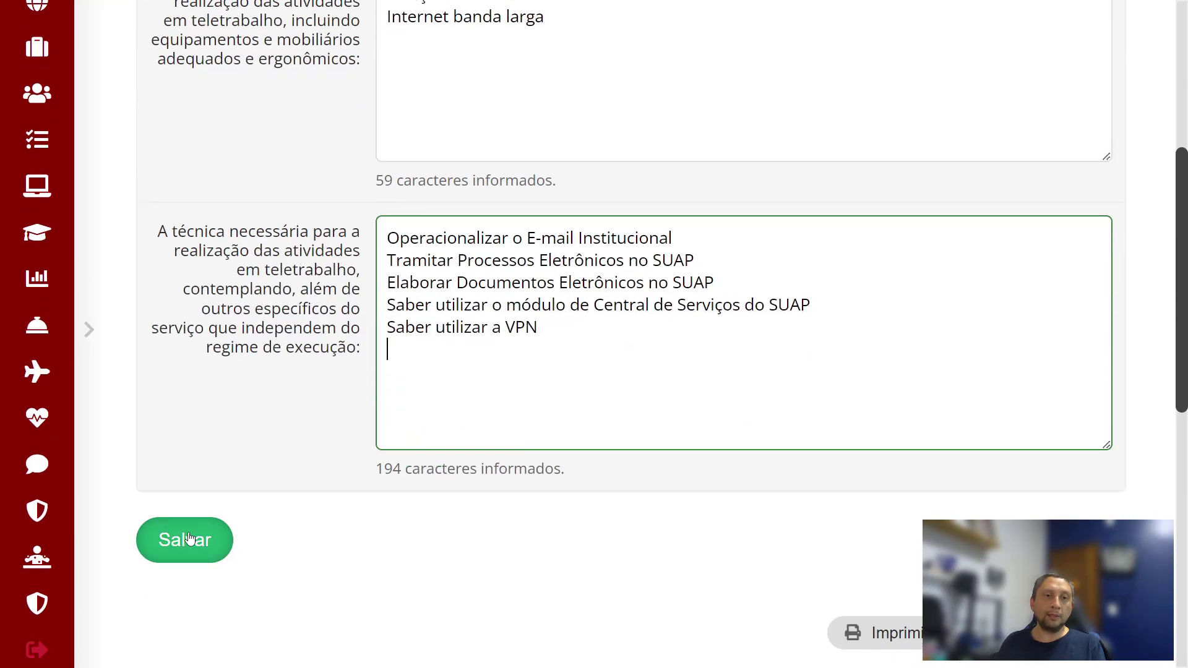
pyautogui.click(187, 540)
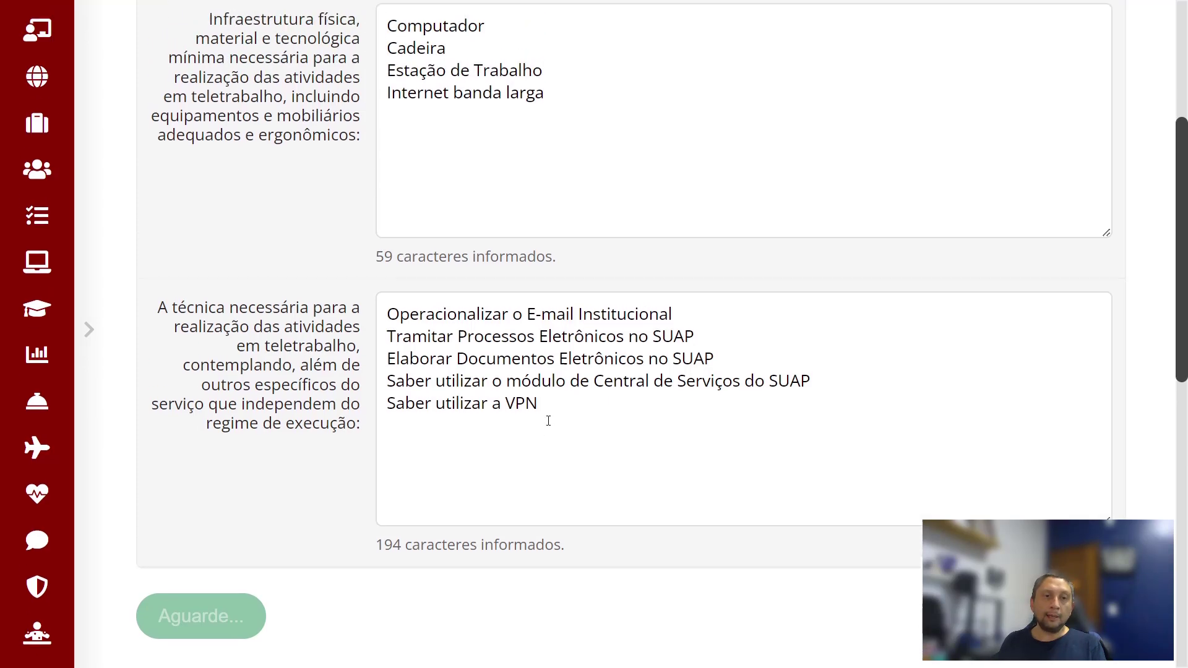
pyautogui.scroll(-3, 520, 433)
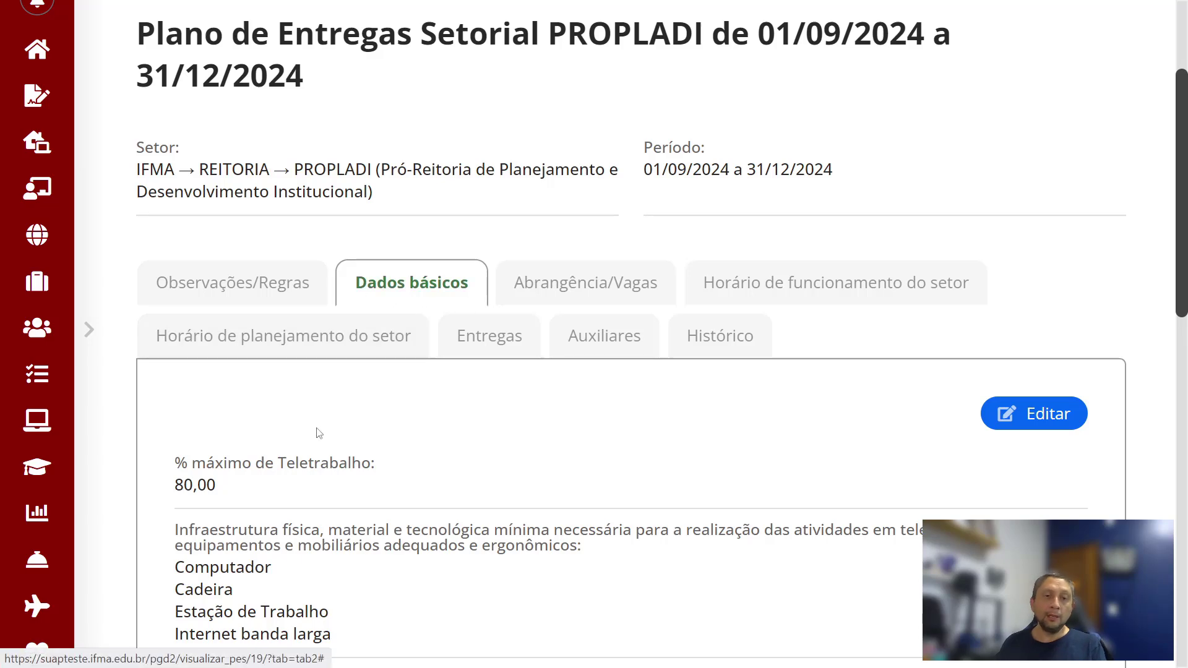
pyautogui.scroll(-1, 318, 431)
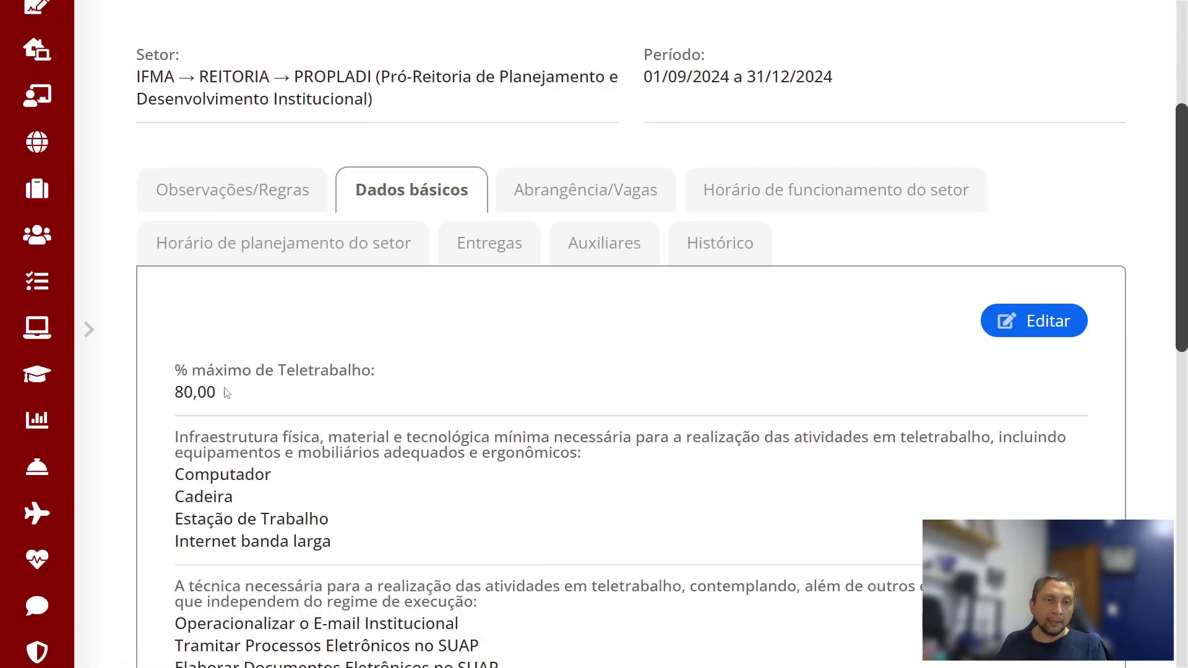
pyautogui.scroll(-1, 199, 382)
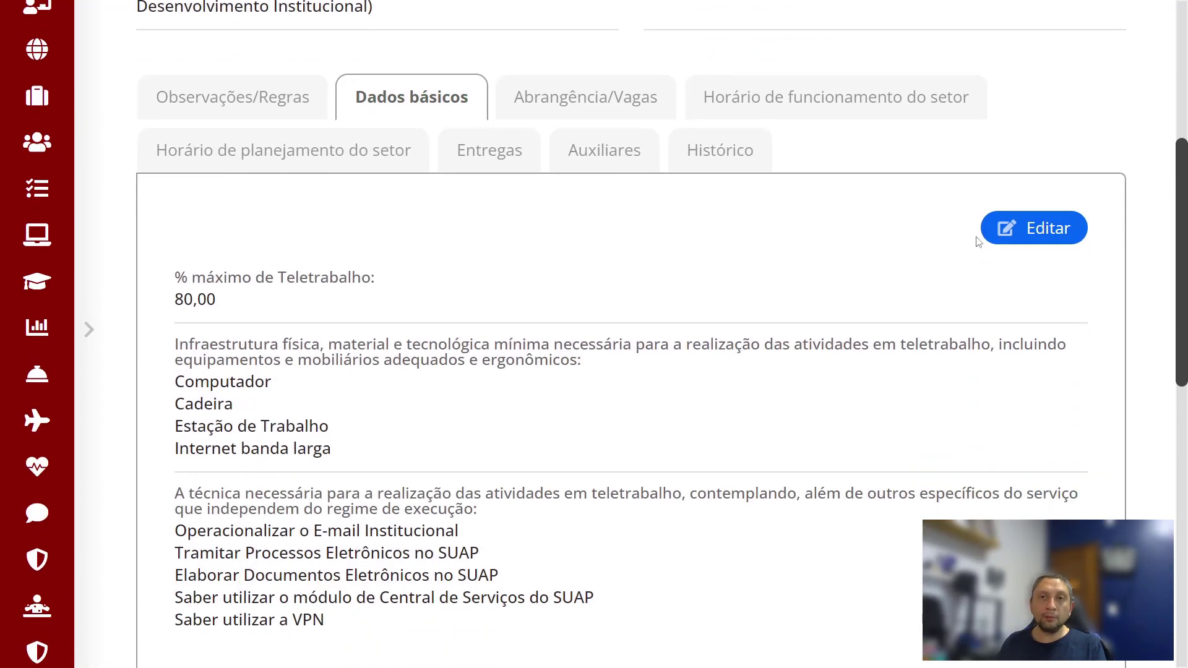
# Step: Edit the Dados básicos again, add a period after Saber utilizar a VPN in the technical requirements, and save
pyautogui.click(1049, 230)
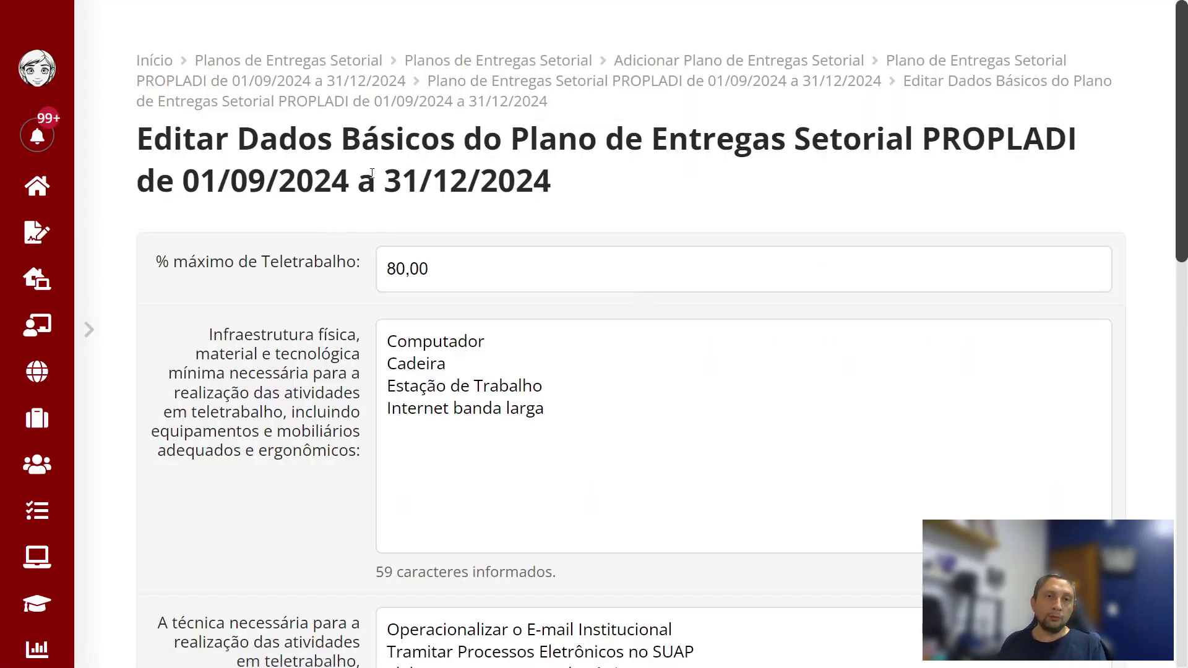
pyautogui.scroll(-8, 371, 174)
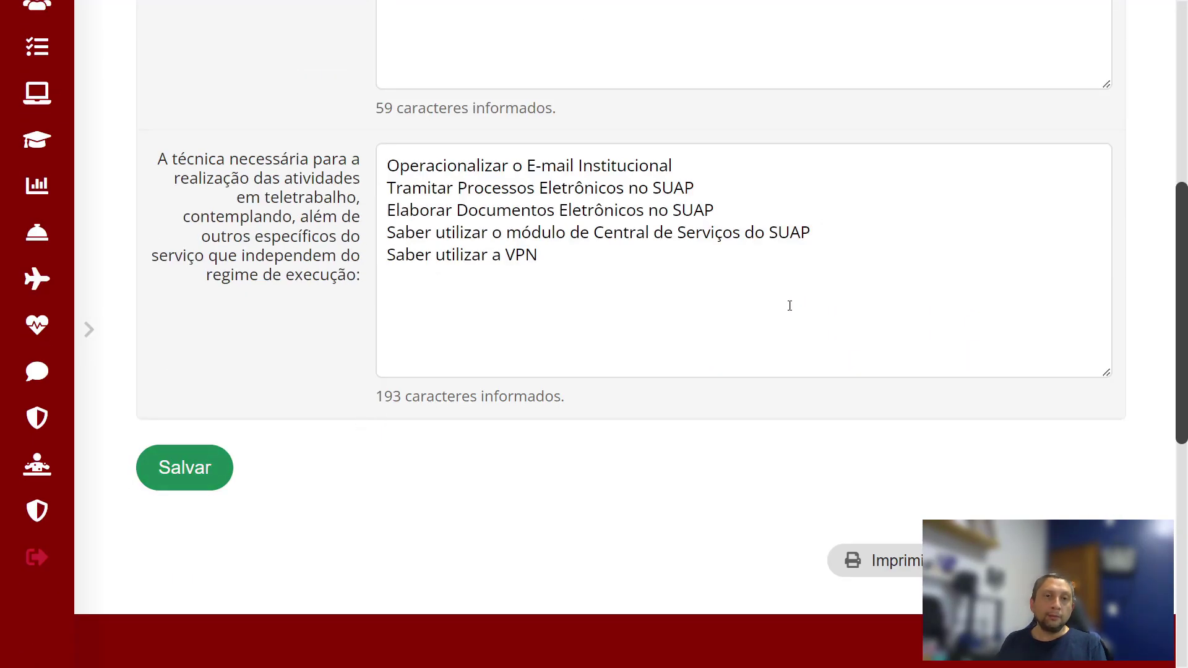
pyautogui.click(763, 284)
pyautogui.write('.')
pyautogui.click(184, 467)
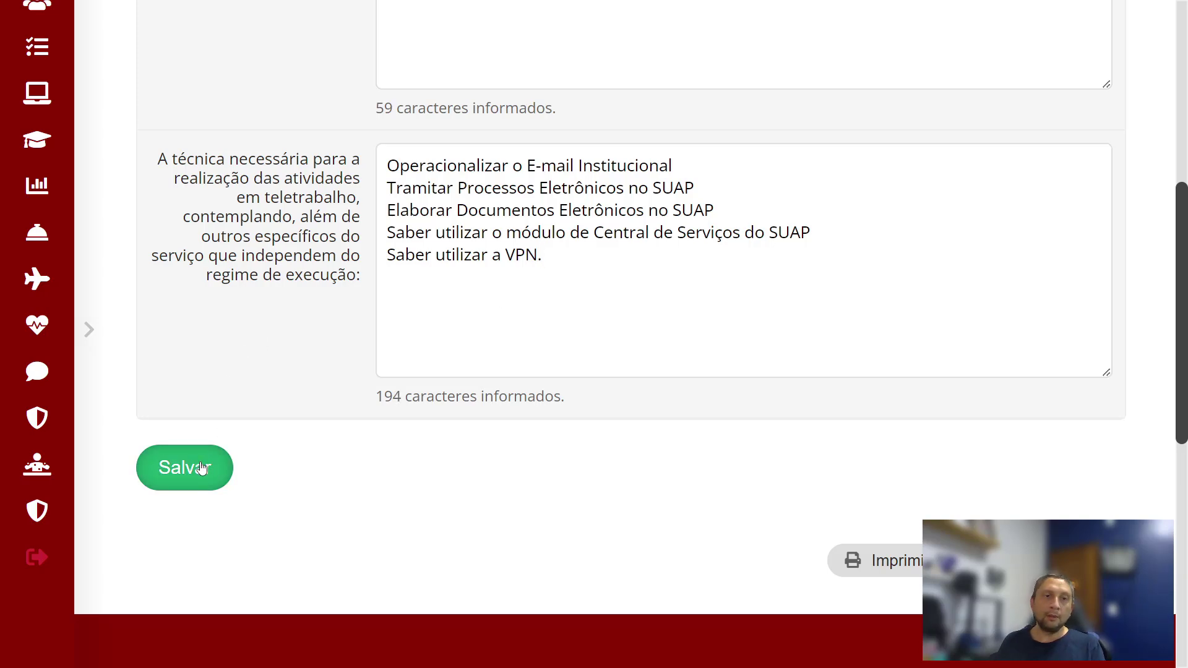
pyautogui.scroll(-5, 490, 348)
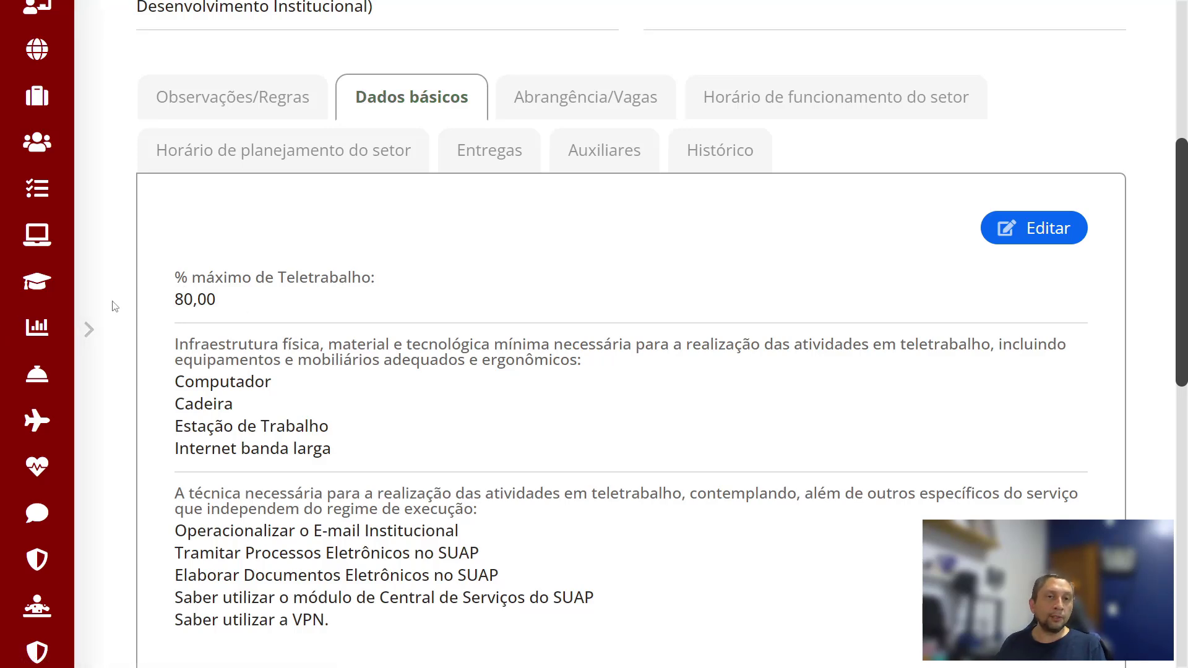
# Step: Open the plan's Abrangência/Vagas for editing and examine the Qtd. de Servidores breakdown and the vacancies table per Regime de Execução
pyautogui.scroll(3, 551, 301)
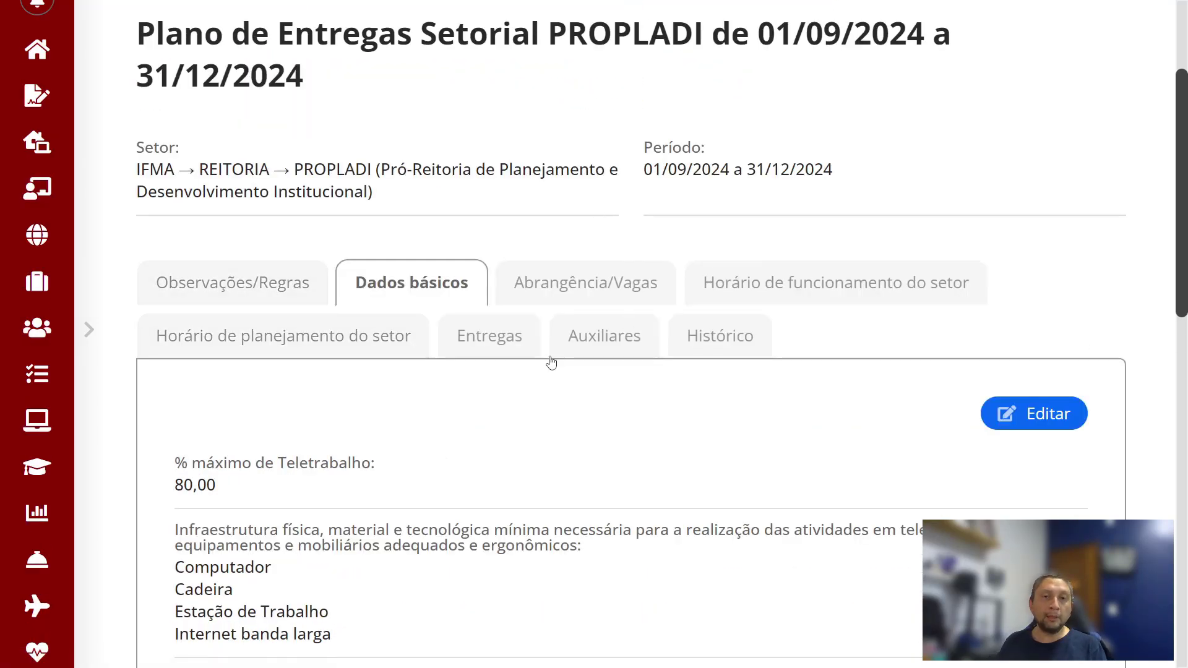
pyautogui.click(586, 292)
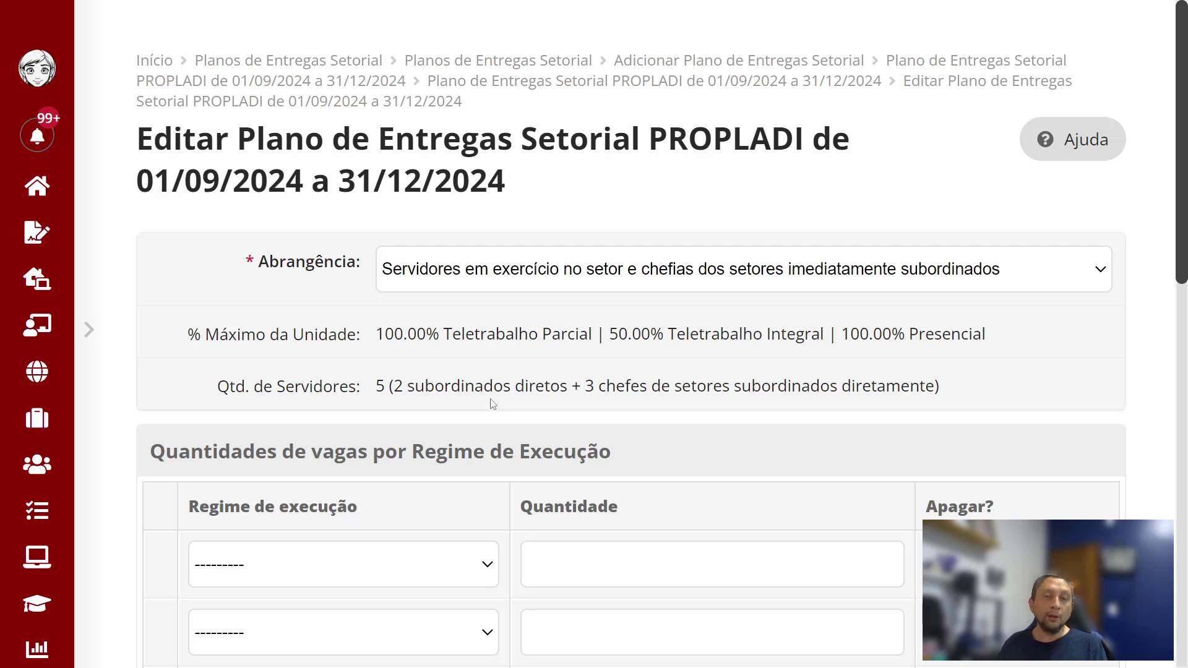
pyautogui.scroll(-2, 432, 403)
pyautogui.moveTo(373, 292); pyautogui.dragTo(386, 290)
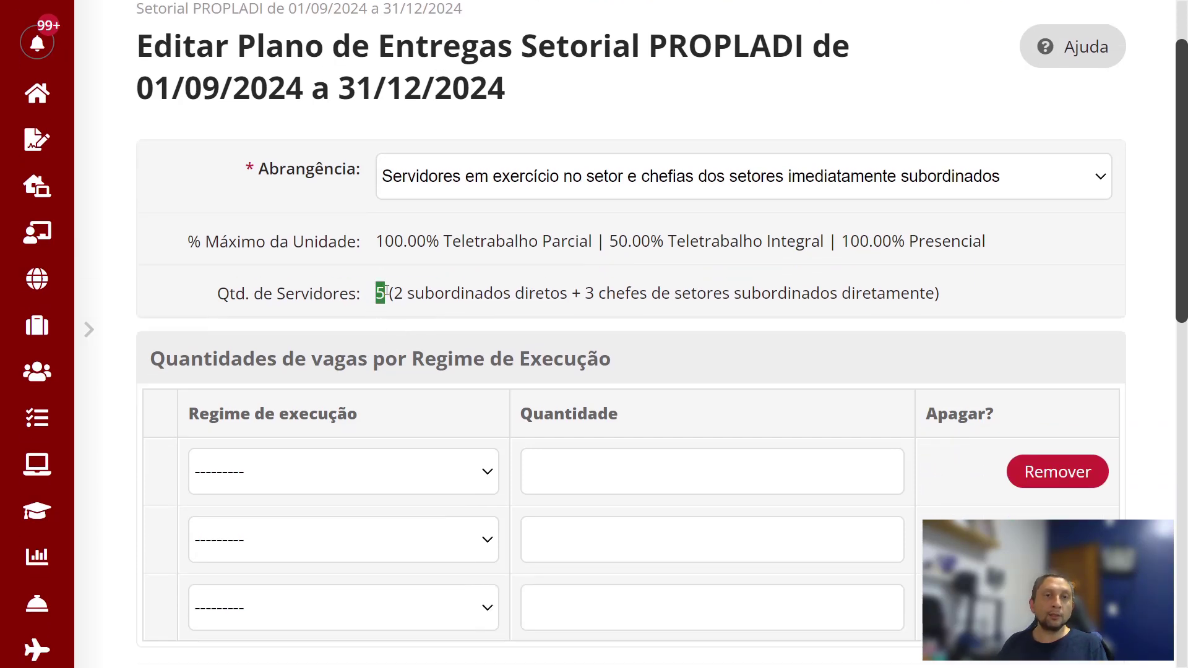
pyautogui.click(487, 287)
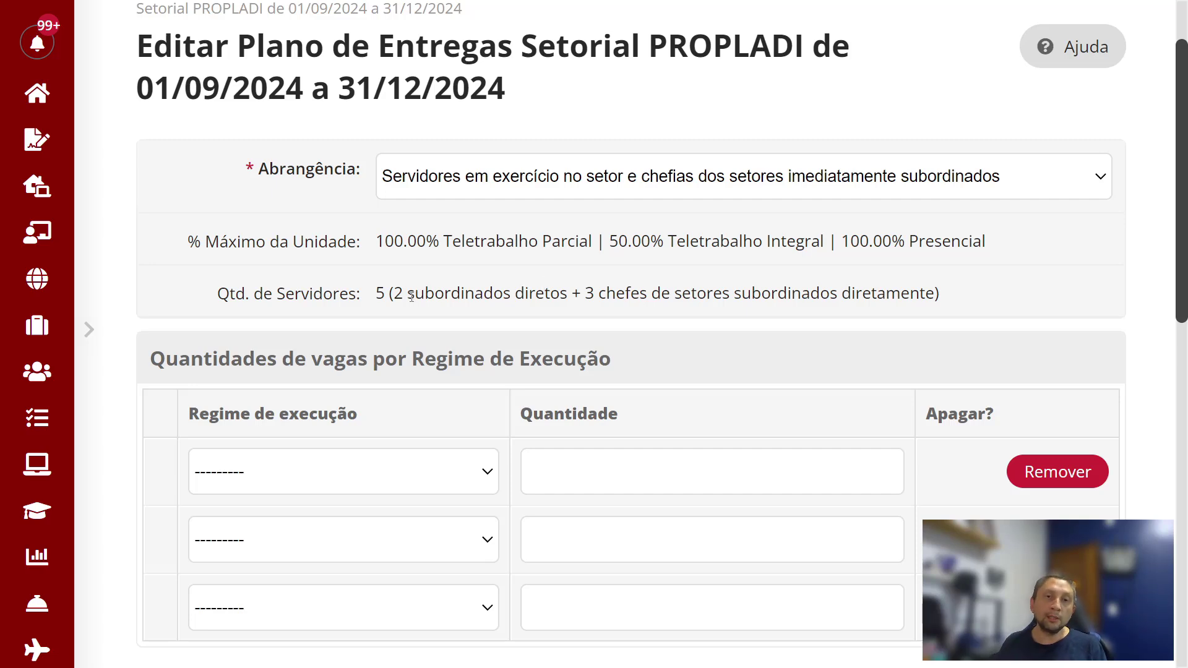
pyautogui.moveTo(407, 292); pyautogui.dragTo(568, 291)
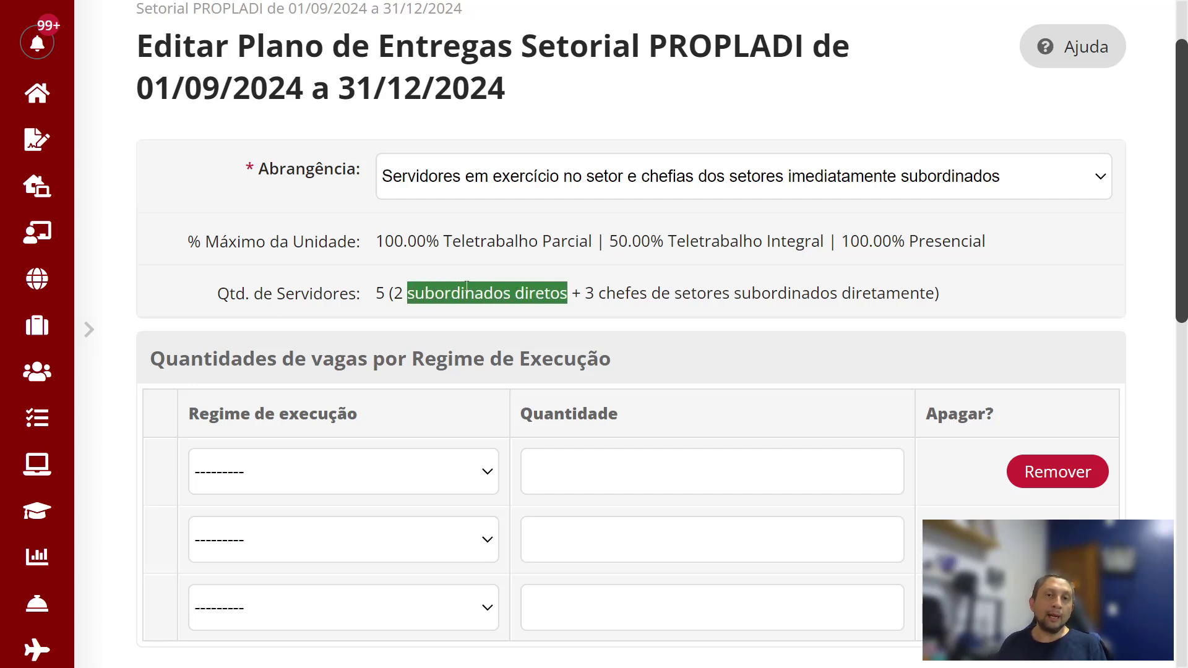
pyautogui.click(424, 309)
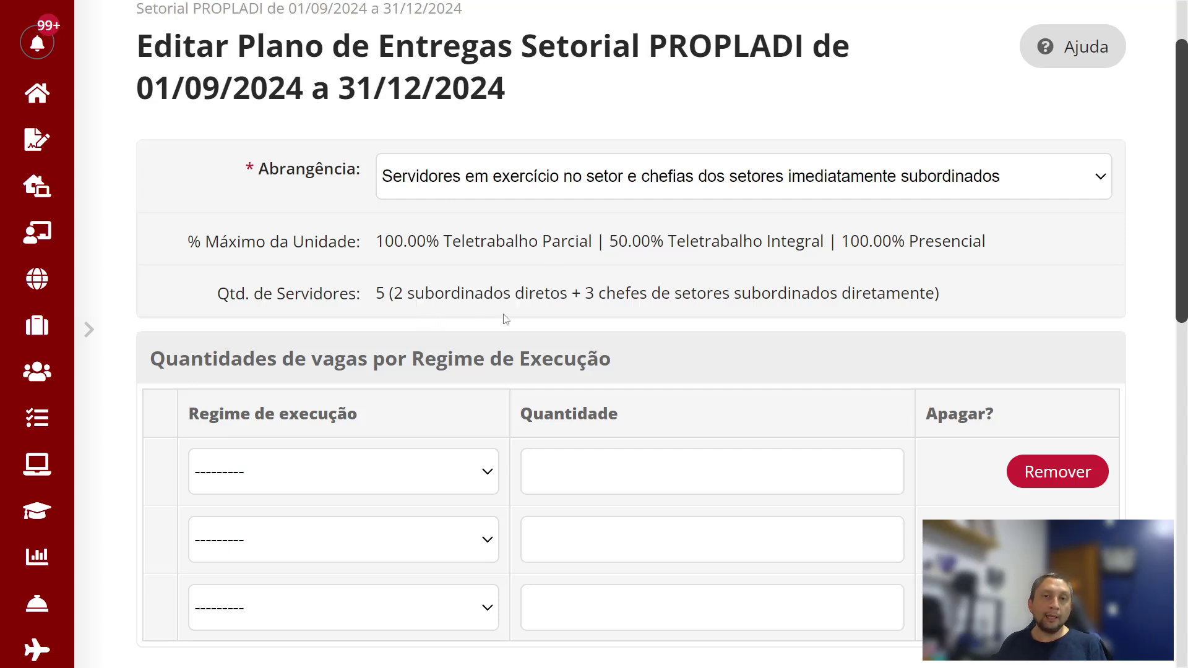
pyautogui.moveTo(587, 293); pyautogui.dragTo(933, 286)
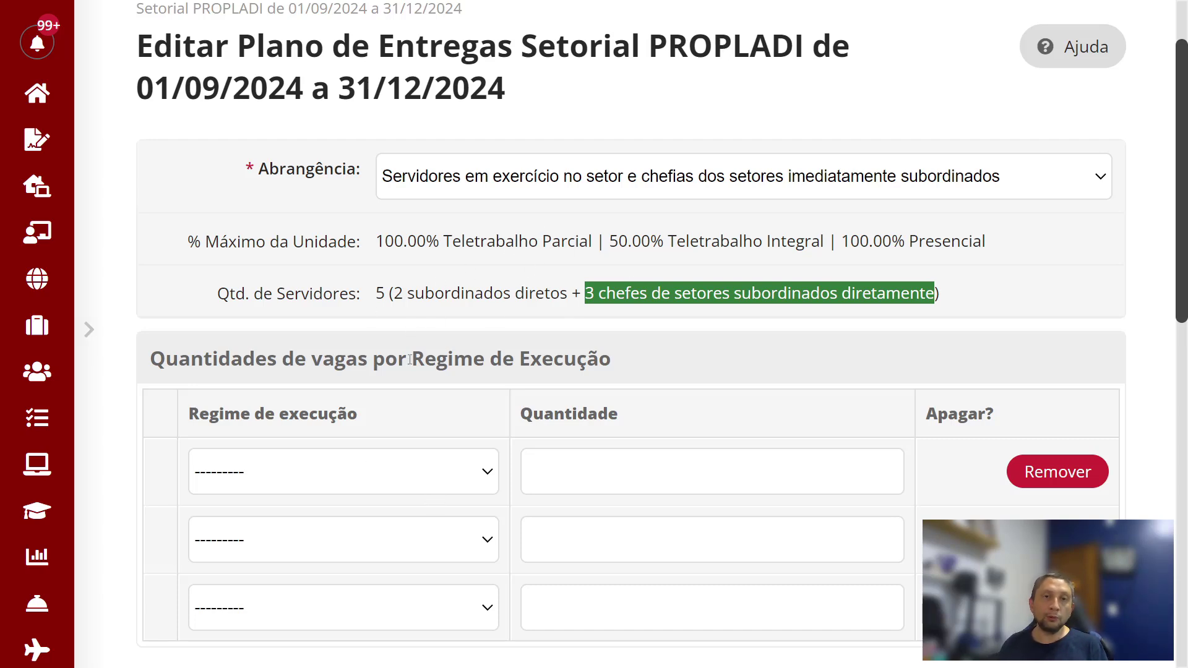
pyautogui.click(681, 283)
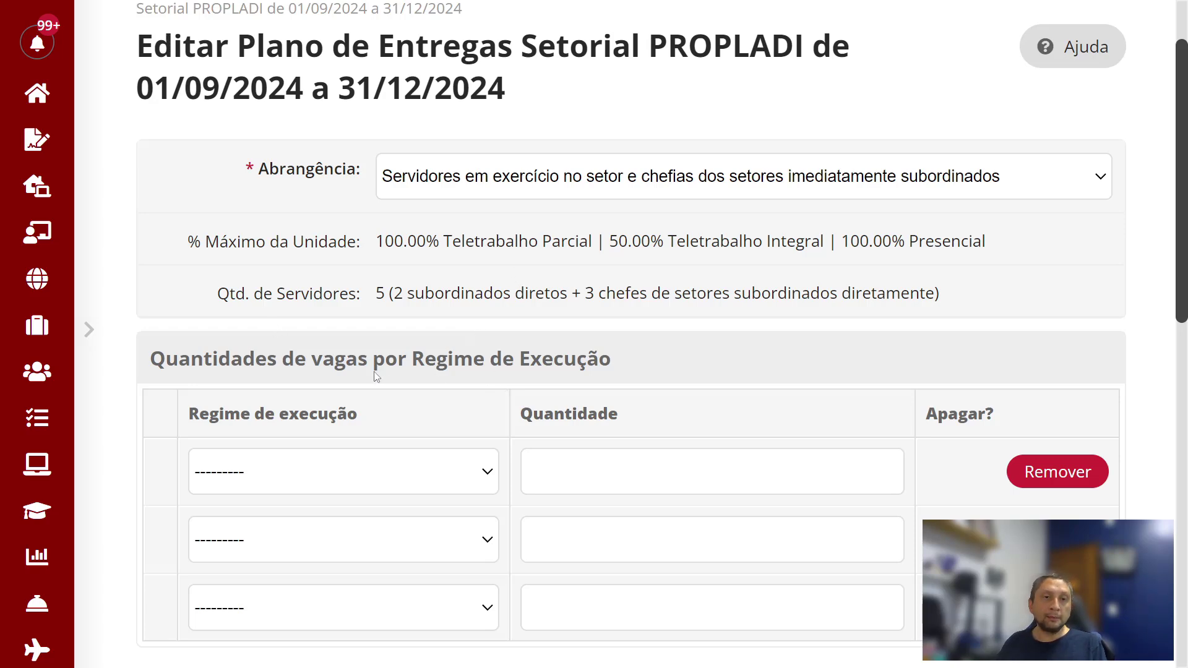
pyautogui.scroll(-3, 373, 377)
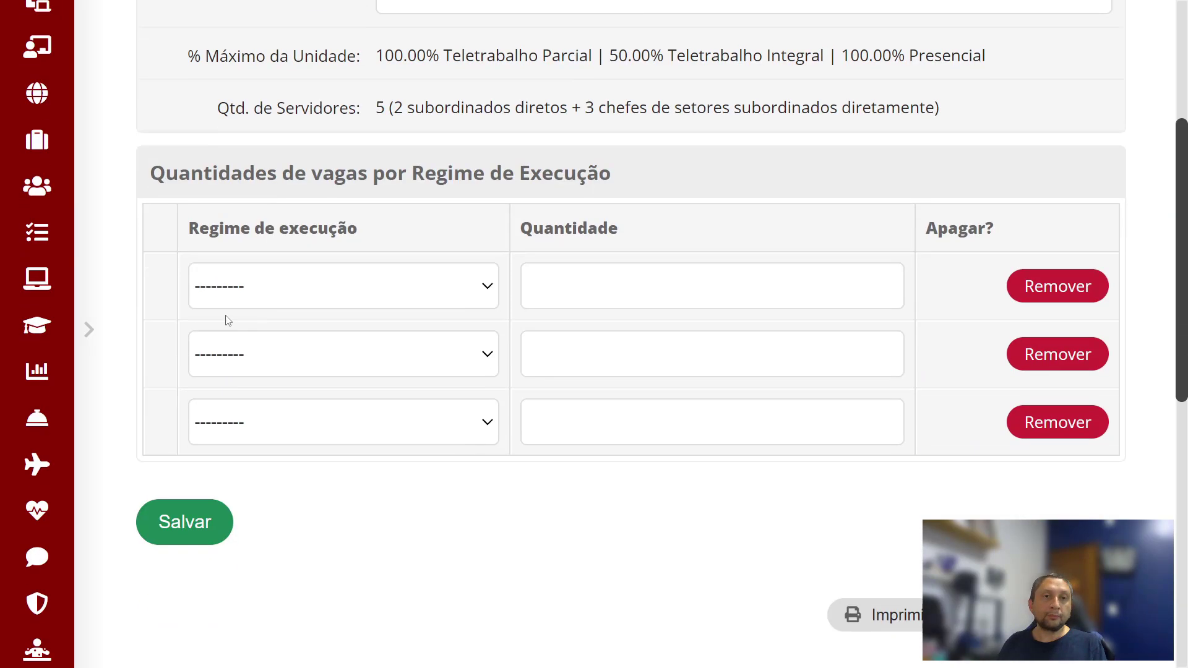
# Step: Set the three Regime de execução rows to Teletrabalho parcial, Teletrabalho integral and Presencial
pyautogui.click(283, 295)
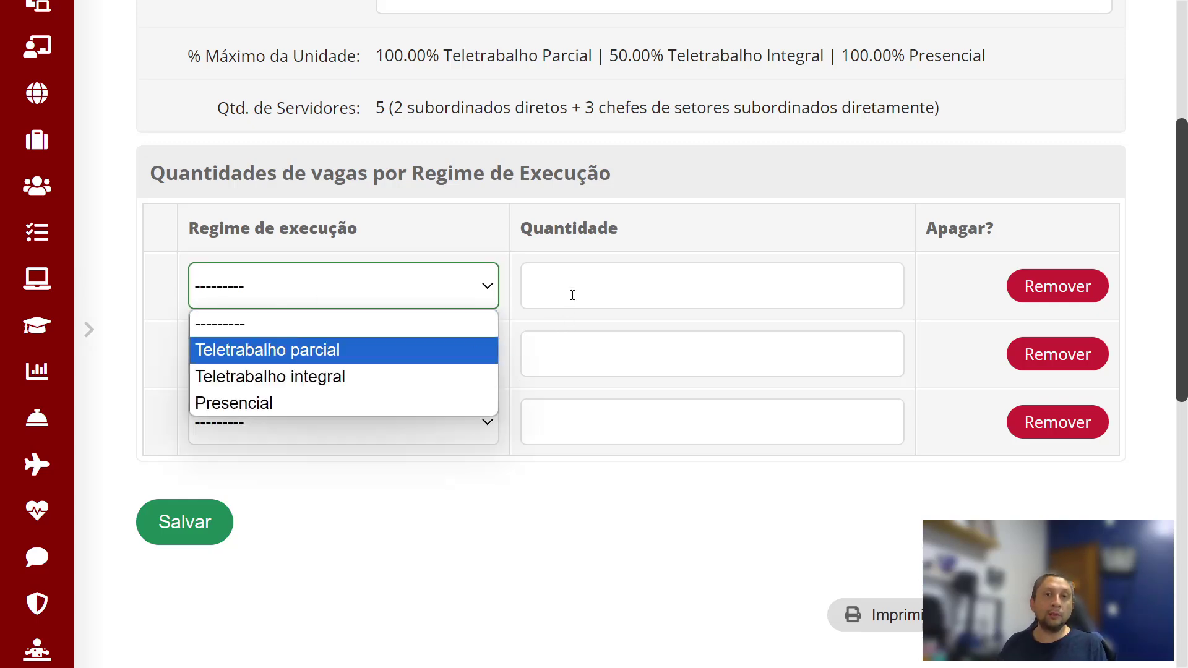
pyautogui.click(375, 351)
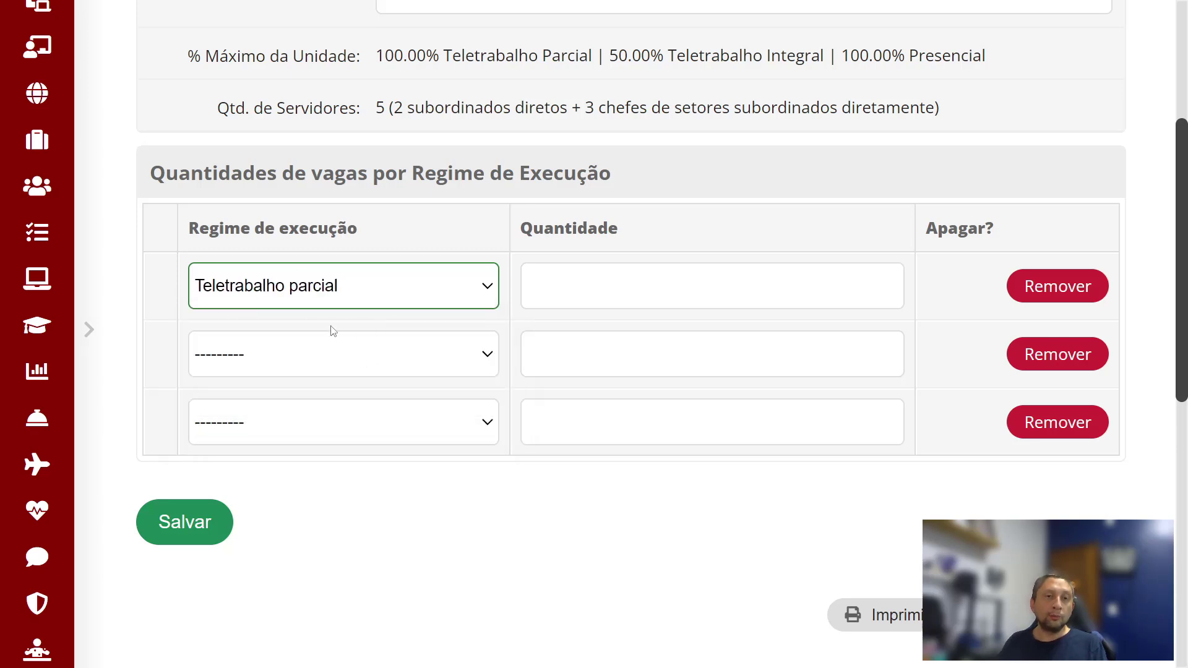
pyautogui.click(279, 365)
pyautogui.click(276, 443)
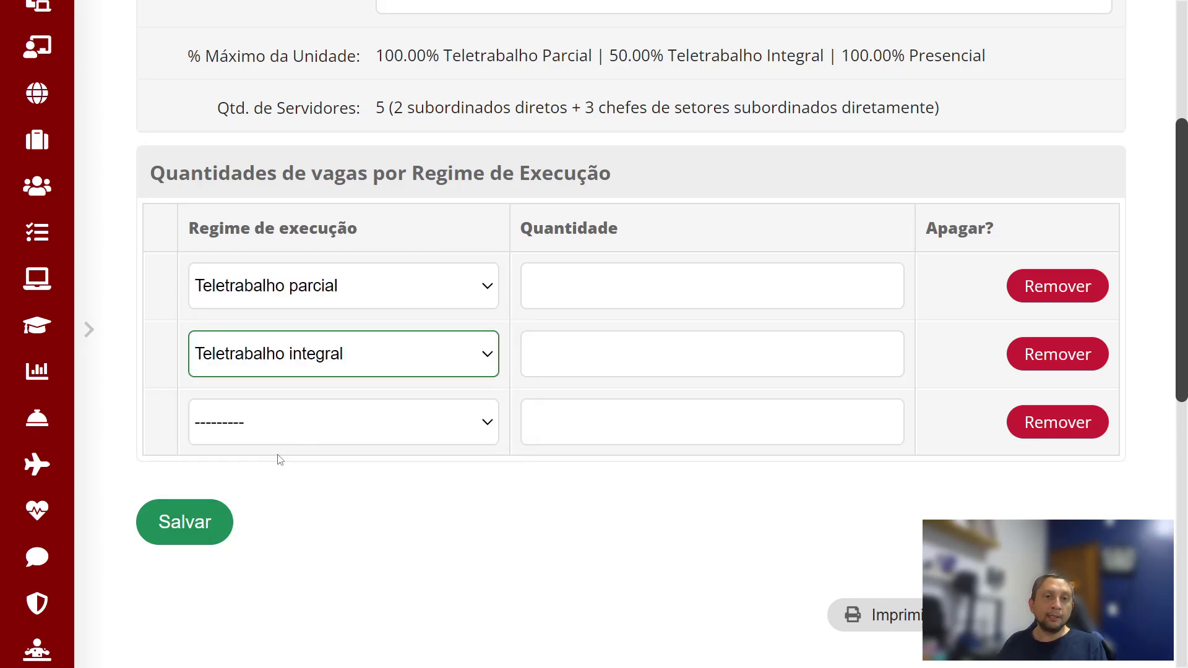
pyautogui.click(289, 440)
pyautogui.click(262, 537)
# Step: Set the vacancy quantity to 5 for Presencial and to 5 for Teletrabalho parcial
pyautogui.scroll(2, 396, 439)
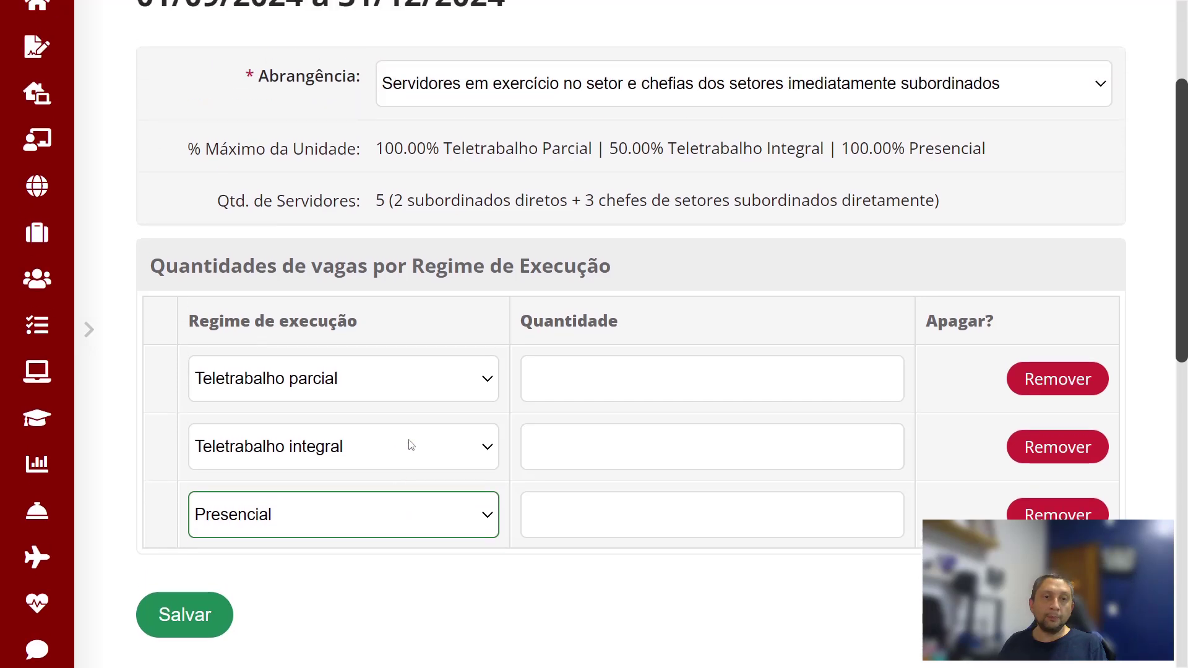
pyautogui.scroll(1, 504, 464)
pyautogui.scroll(-1, 557, 483)
pyautogui.click(661, 505)
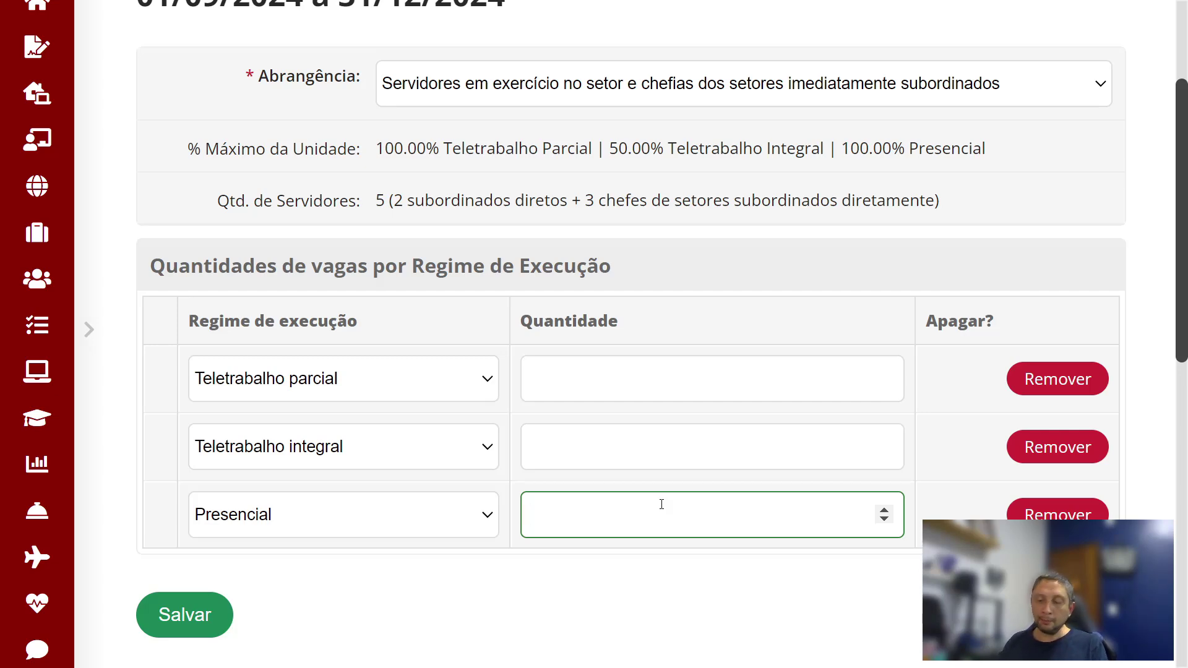
pyautogui.write('5')
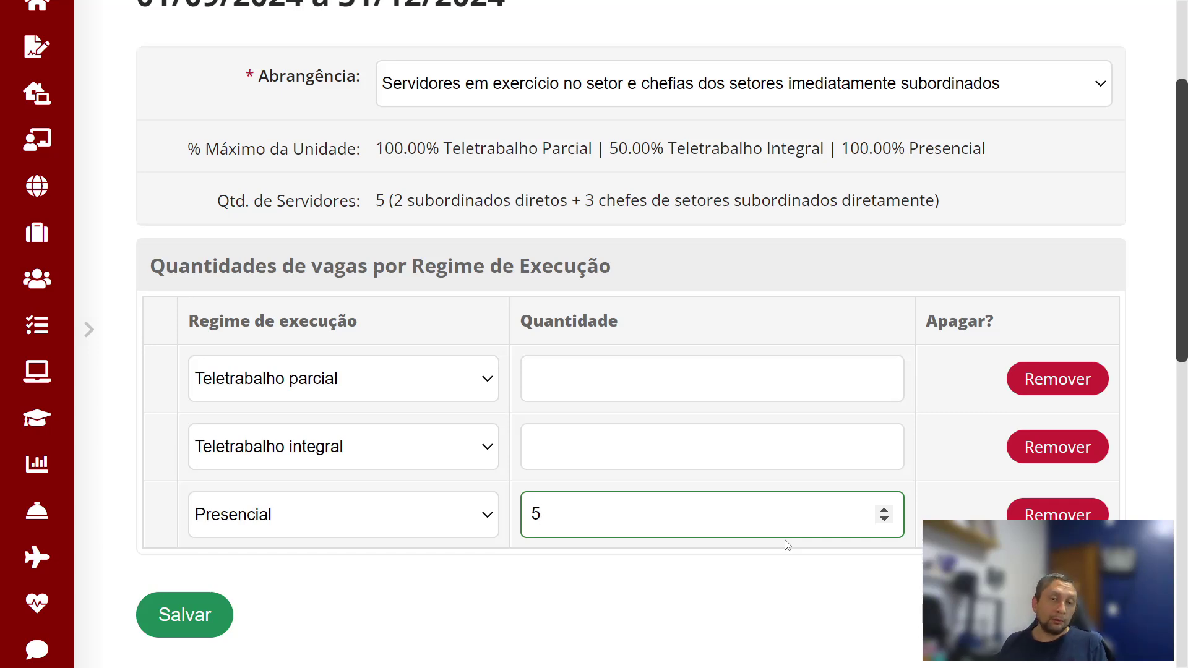
pyautogui.scroll(1, 584, 368)
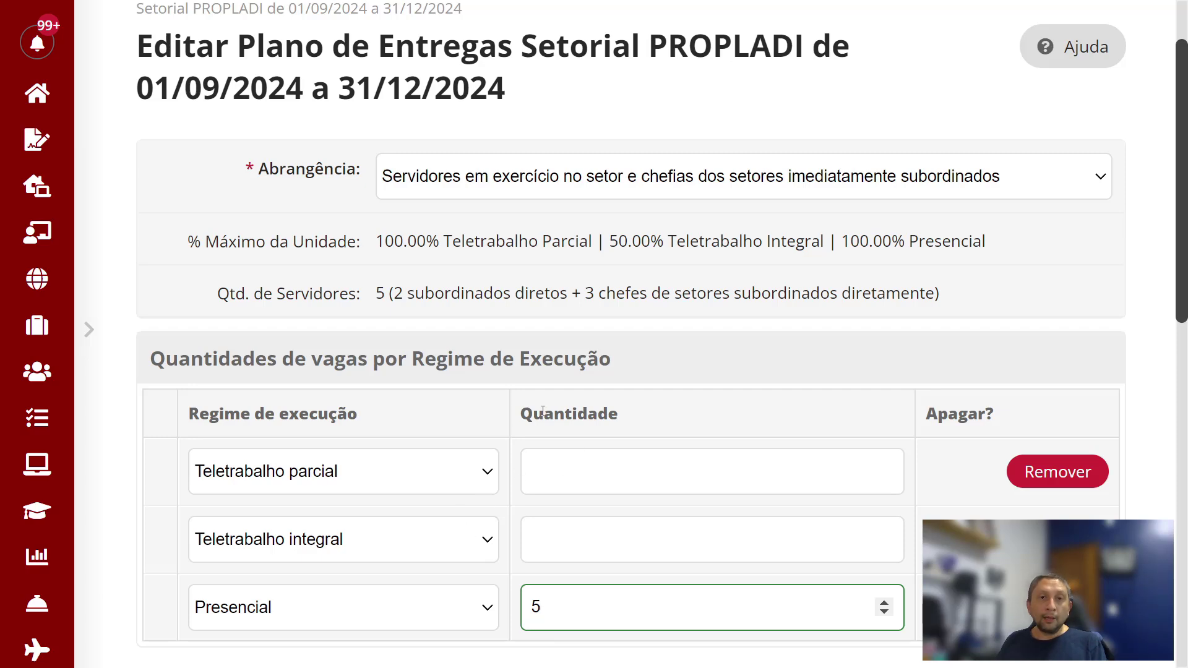
pyautogui.click(558, 468)
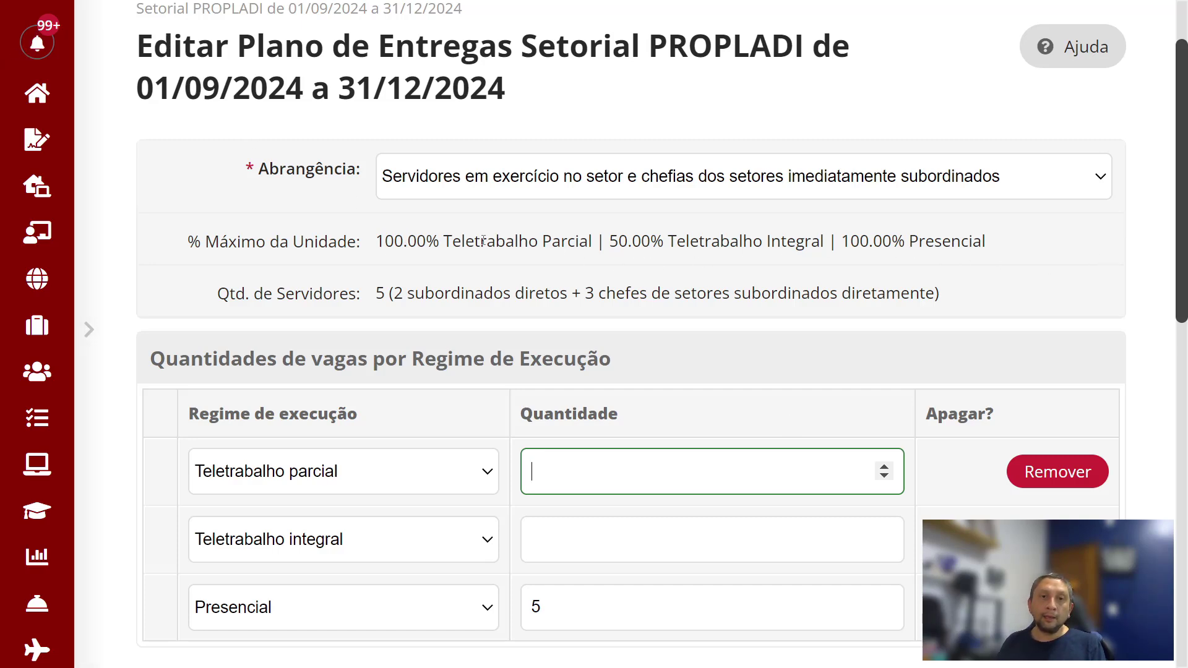
pyautogui.write('5')
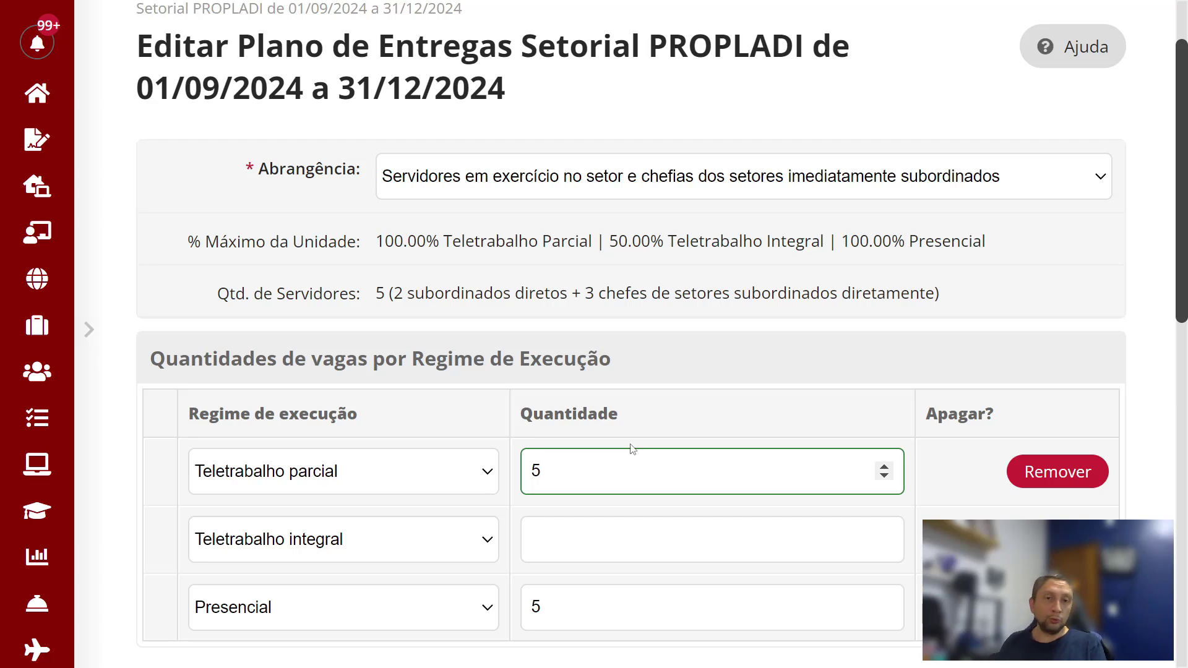
# Step: Try 4, 3 and 0 as the Teletrabalho parcial quantity and re-enter 5
pyautogui.press('BackSpace')
pyautogui.write('4')
pyautogui.press('BackSpace')
pyautogui.write('3')
pyautogui.press('BackSpace')
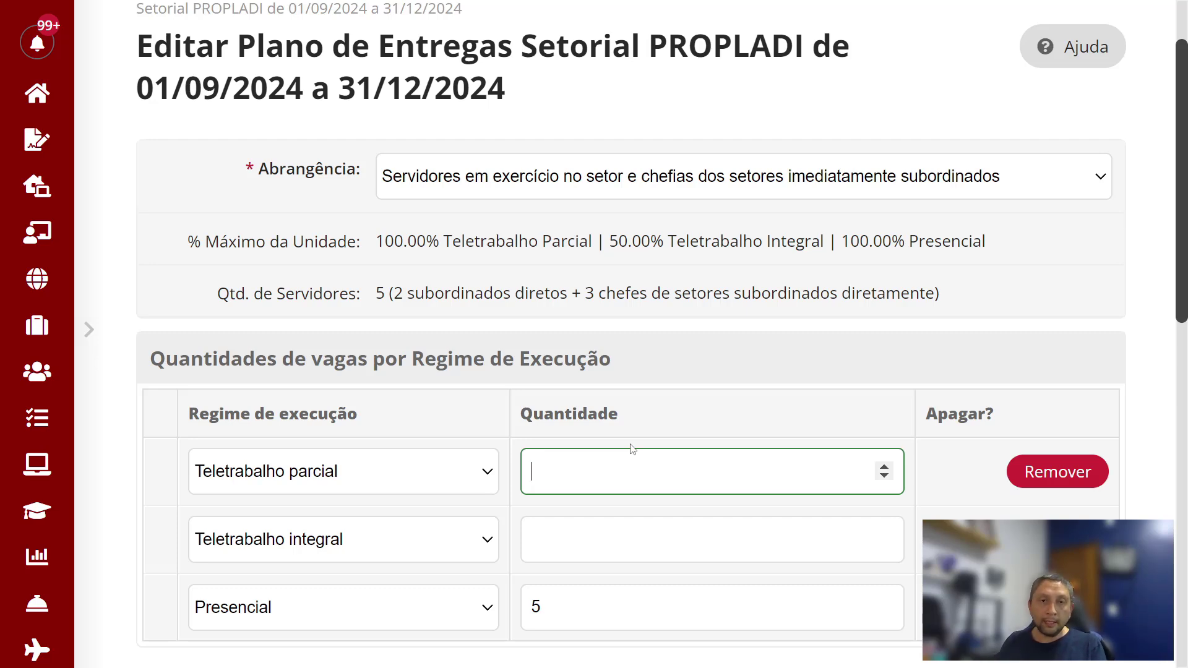
pyautogui.write('0')
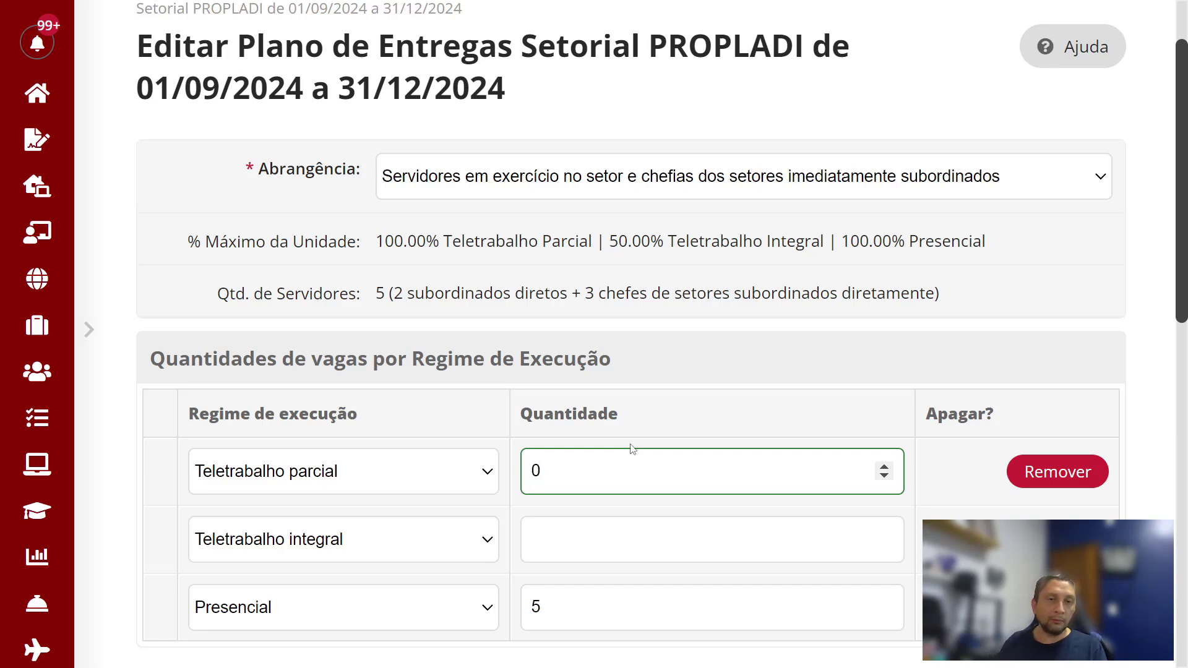
pyautogui.press('BackSpace')
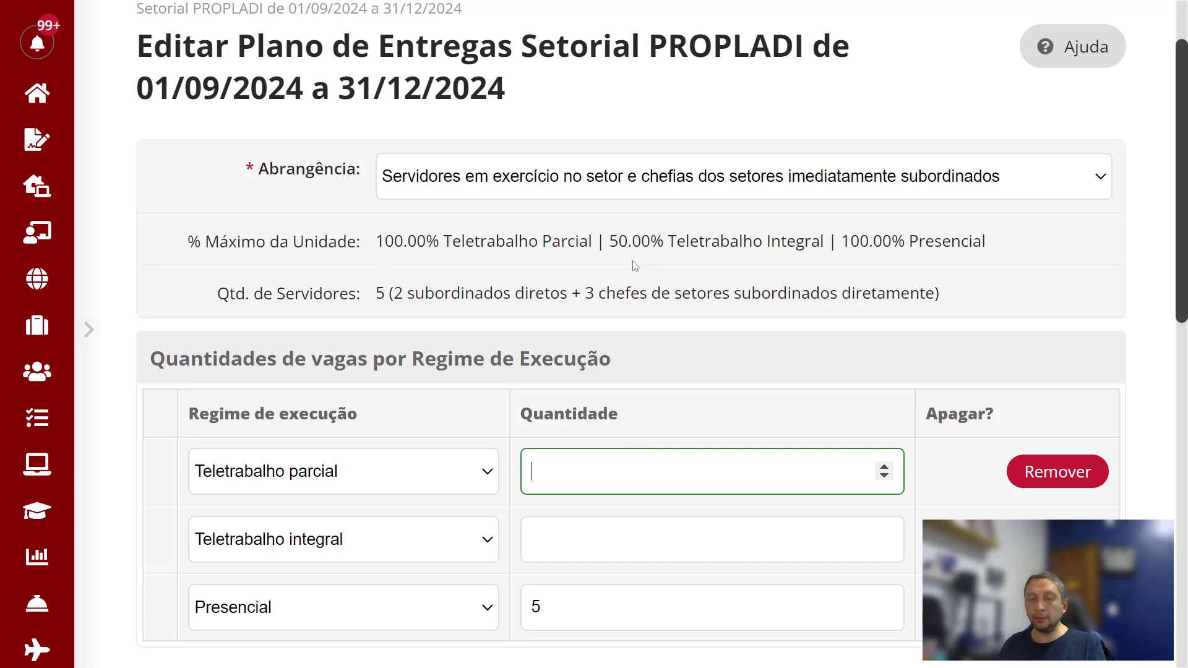
pyautogui.write('5')
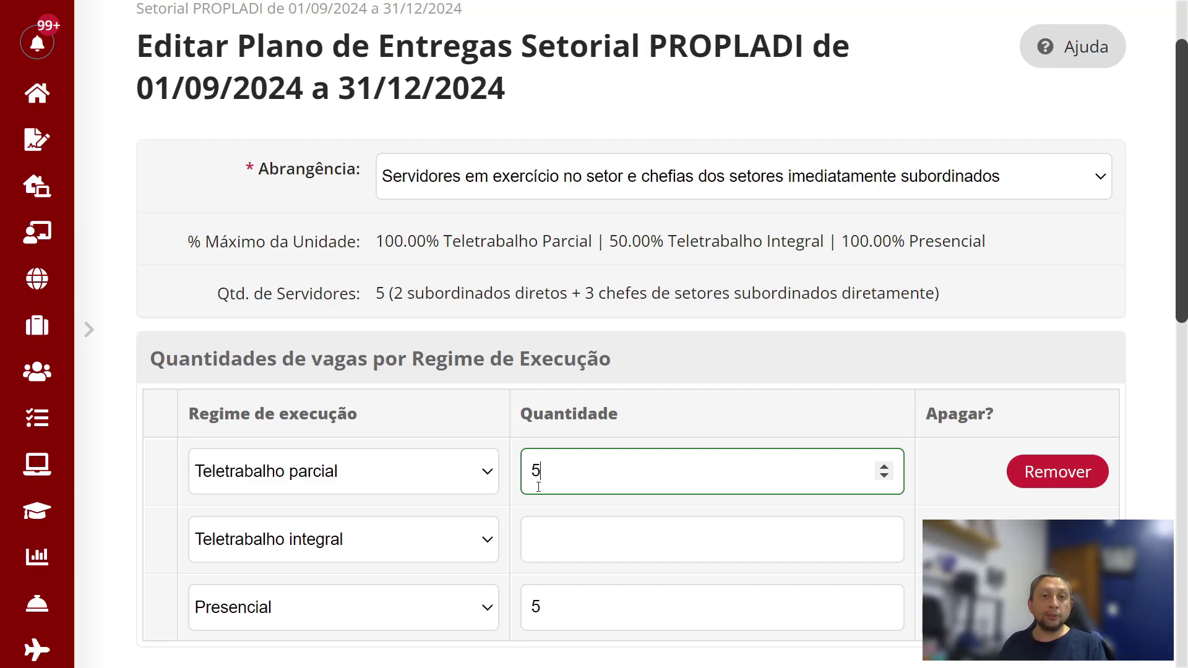
# Step: Set the Teletrabalho integral vacancy quantity to 2, using the Qtd. de Servidores as reference
pyautogui.click(597, 555)
pyautogui.write('5')
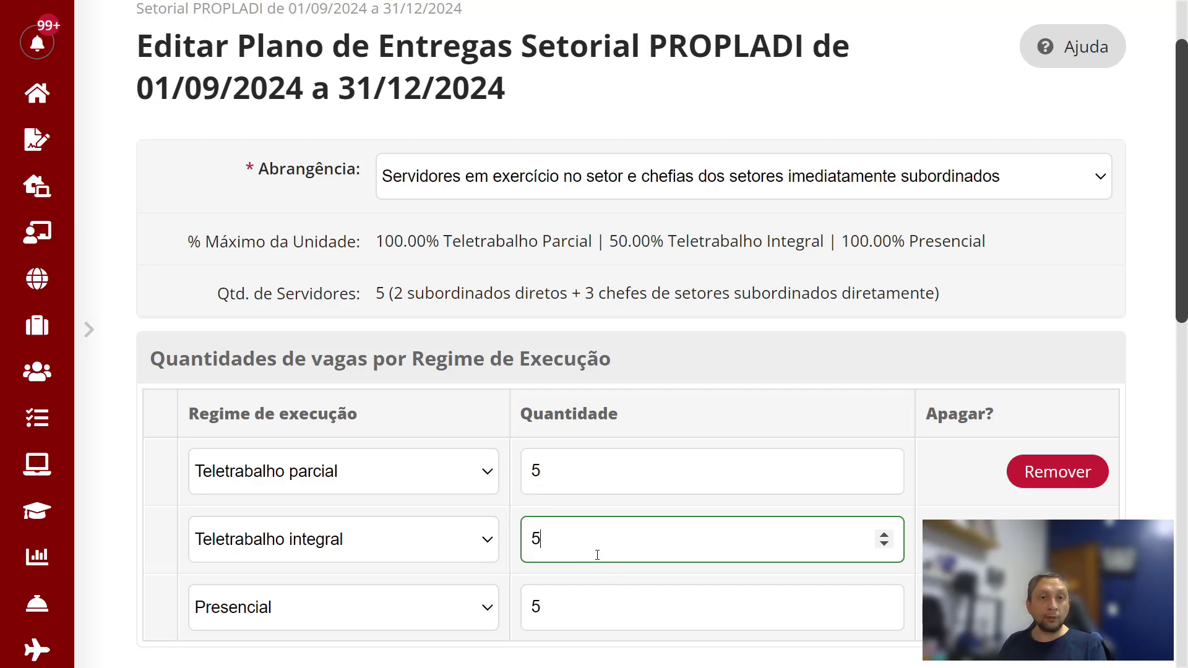
pyautogui.scroll(-3, 522, 498)
pyautogui.scroll(1, 523, 500)
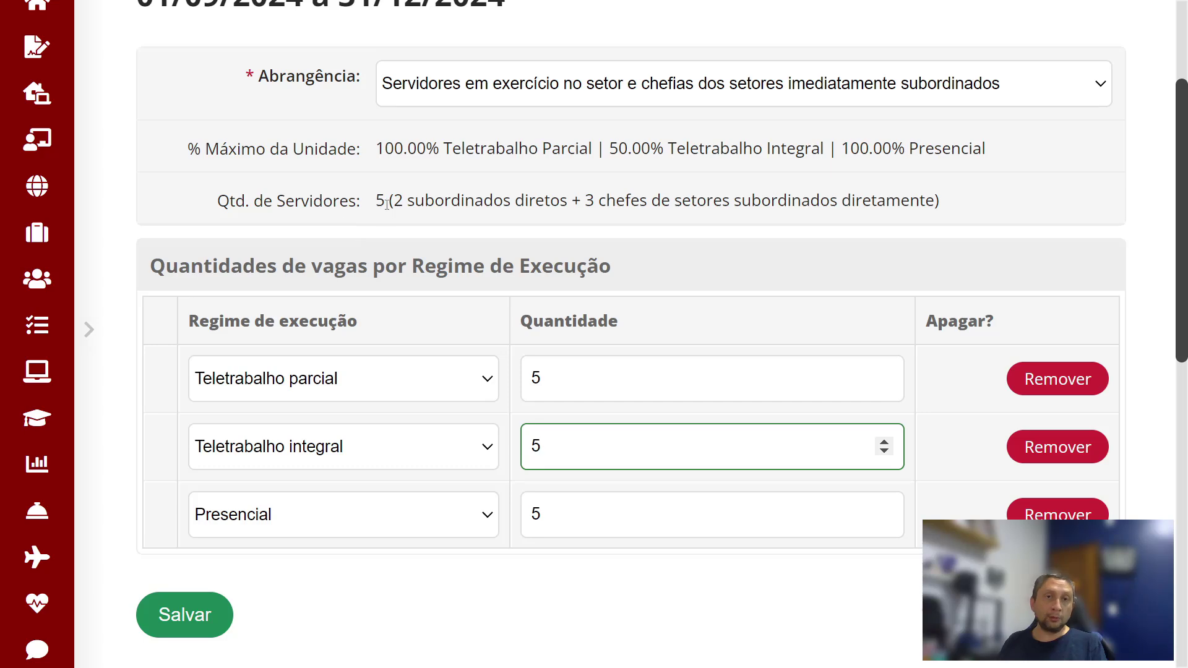
pyautogui.moveTo(387, 204); pyautogui.dragTo(376, 203)
pyautogui.moveTo(543, 444); pyautogui.dragTo(503, 446)
pyautogui.write('2')
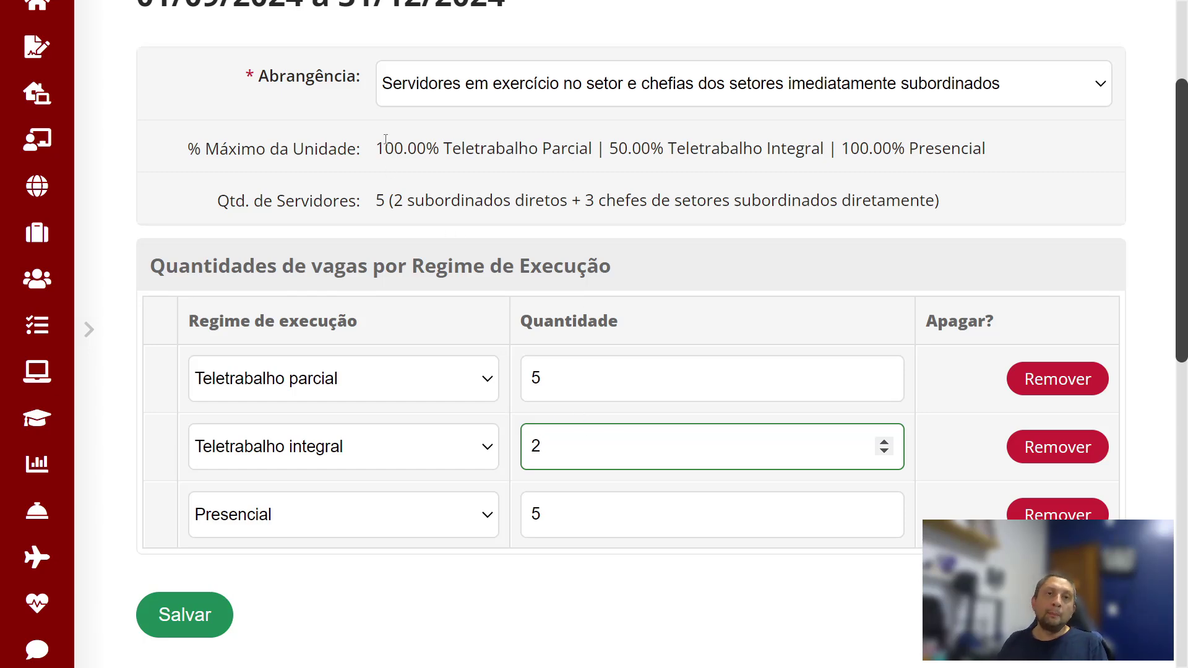
# Step: Compare the vacancies with the unit's maximum percentages and Qtd. de Servidores, trying 3 for Teletrabalho integral and re-entering 2
pyautogui.moveTo(376, 148); pyautogui.dragTo(444, 147)
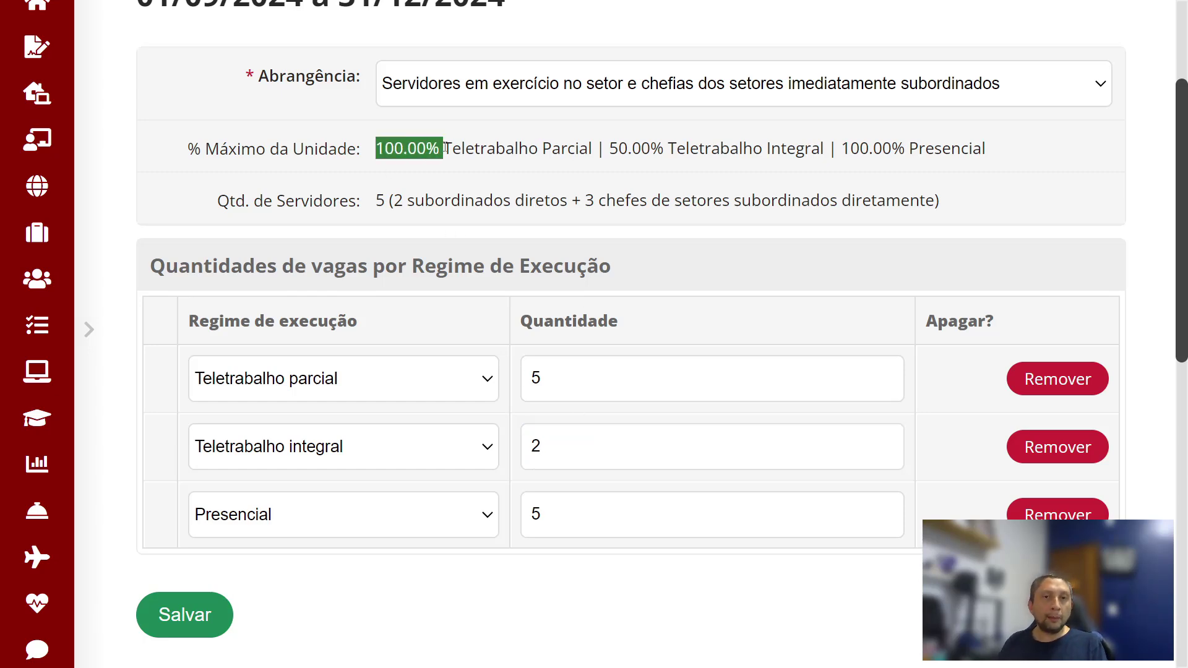
pyautogui.click(573, 363)
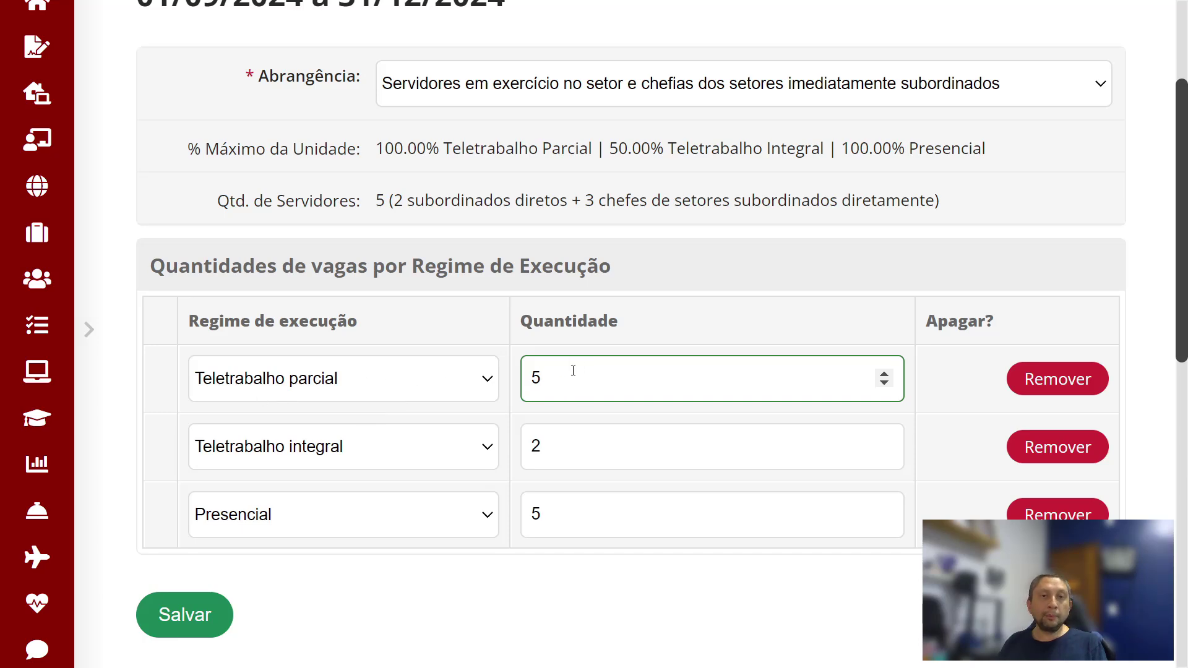
pyautogui.doubleClick(382, 200)
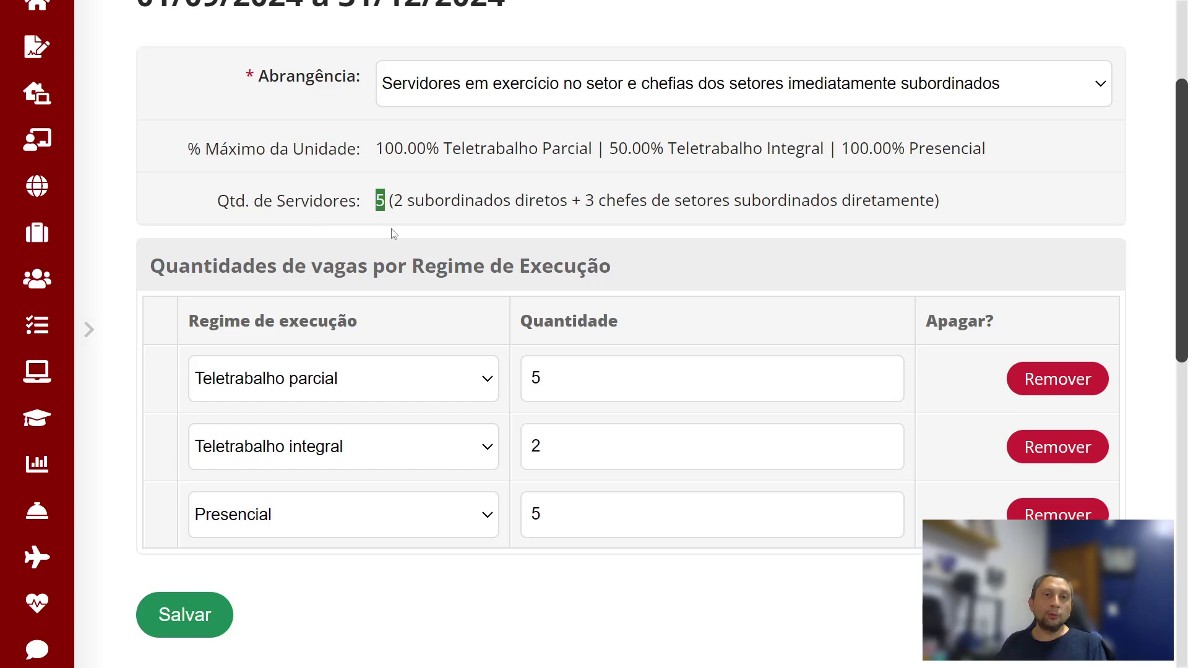
pyautogui.moveTo(548, 377); pyautogui.dragTo(519, 381)
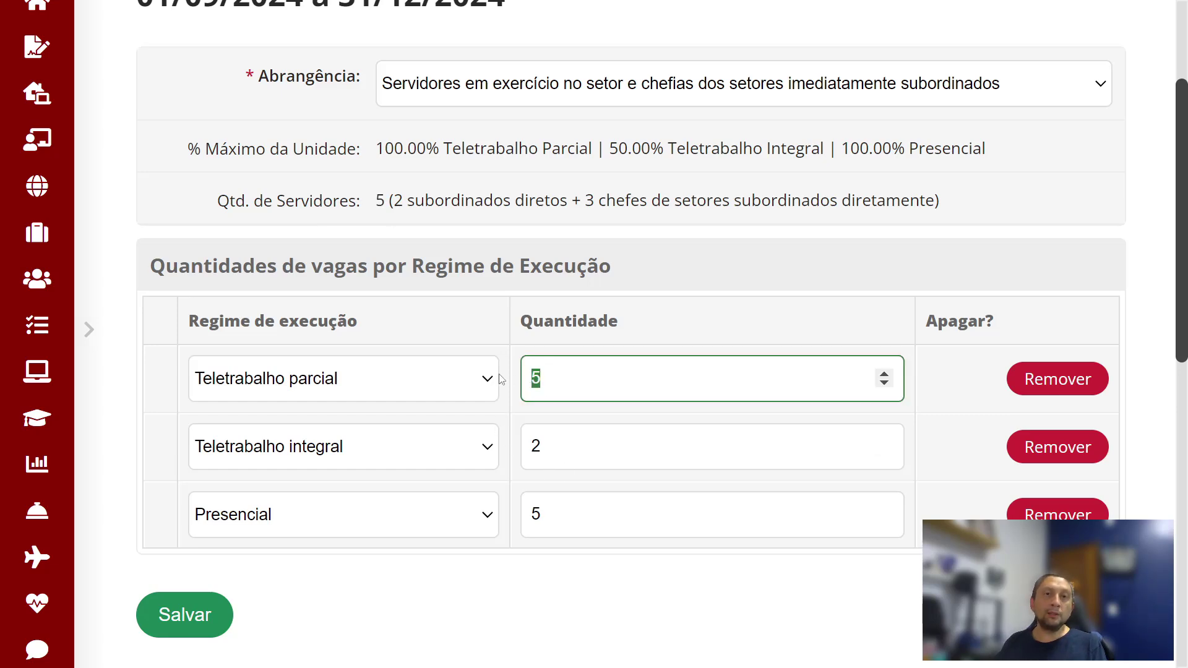
pyautogui.click(552, 450)
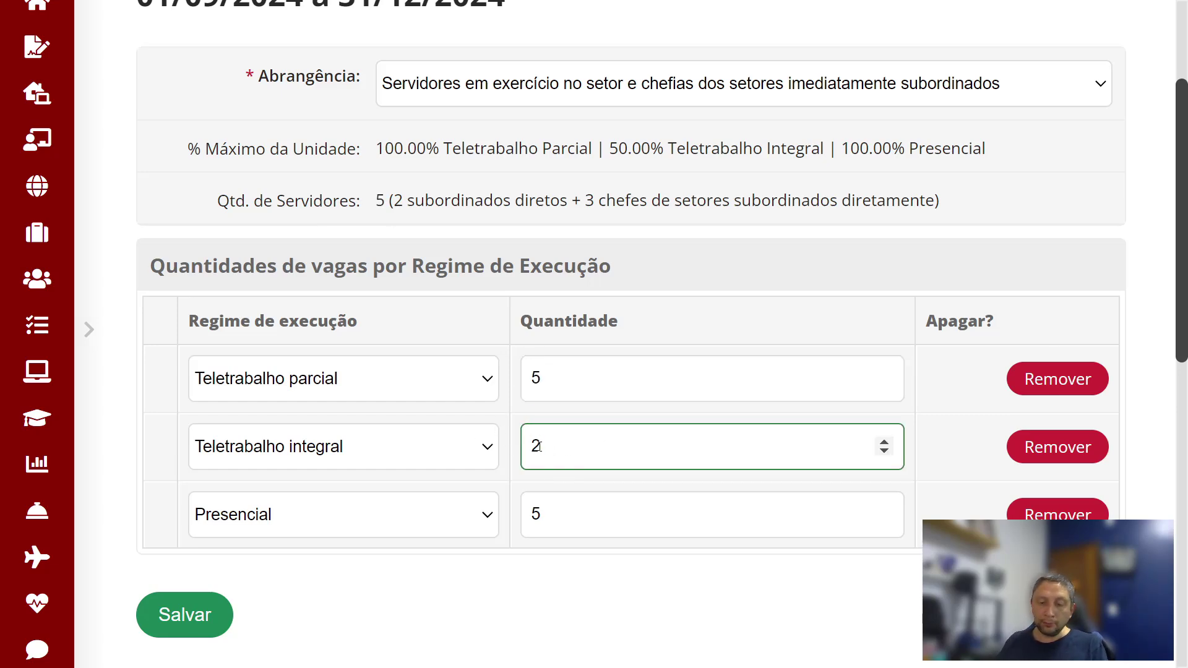
pyautogui.doubleClick(538, 446)
pyautogui.write('3')
pyautogui.press('BackSpace')
pyautogui.write('2')
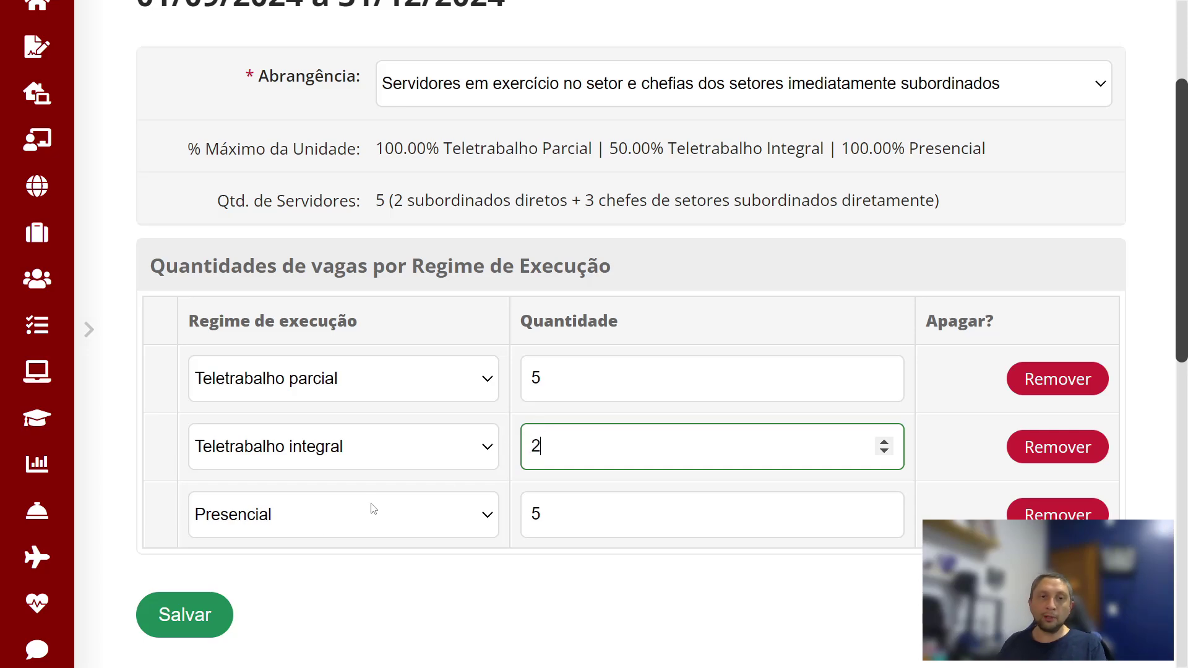
# Step: Check the completed vacancies table, save it, and review the quantities recorded under the plan's Abrangência/Vagas
pyautogui.scroll(-1, 652, 535)
pyautogui.scroll(-5, 663, 492)
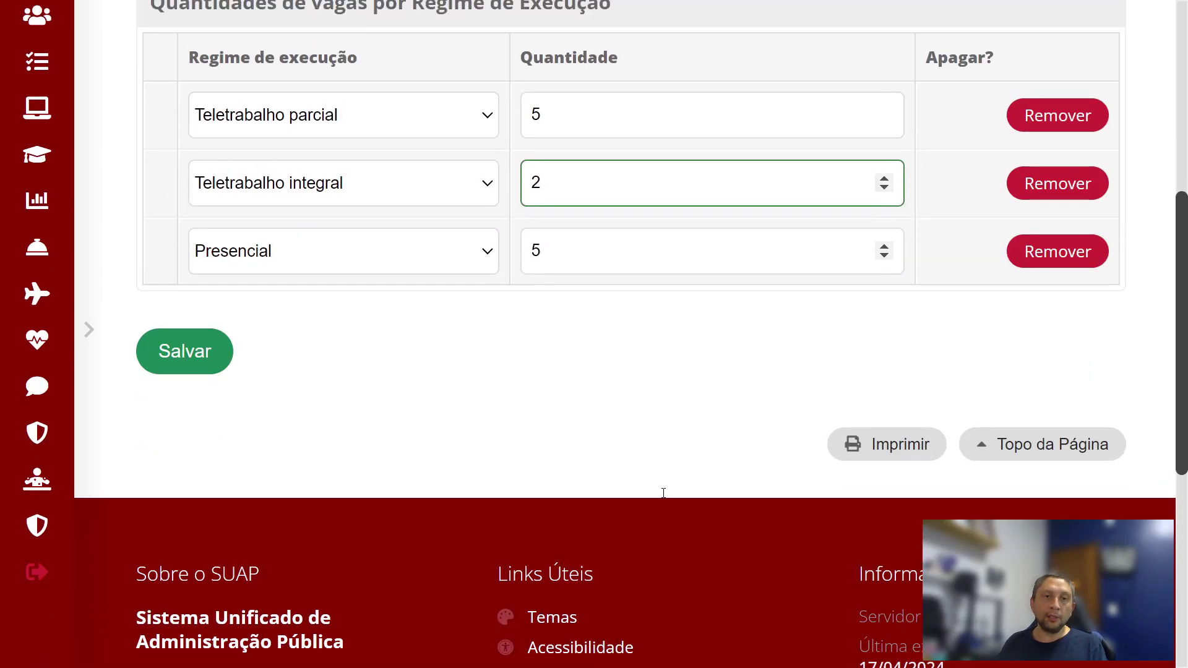
pyautogui.scroll(8, 662, 490)
pyautogui.scroll(-1, 647, 493)
pyautogui.scroll(-3, 628, 504)
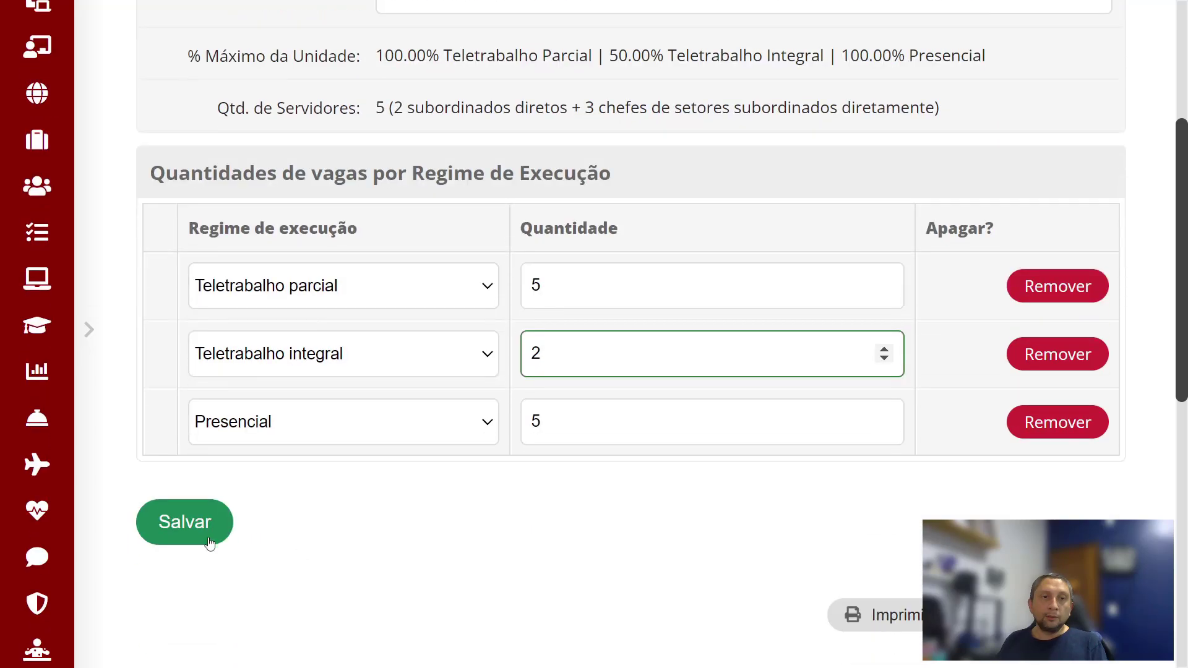
pyautogui.click(180, 520)
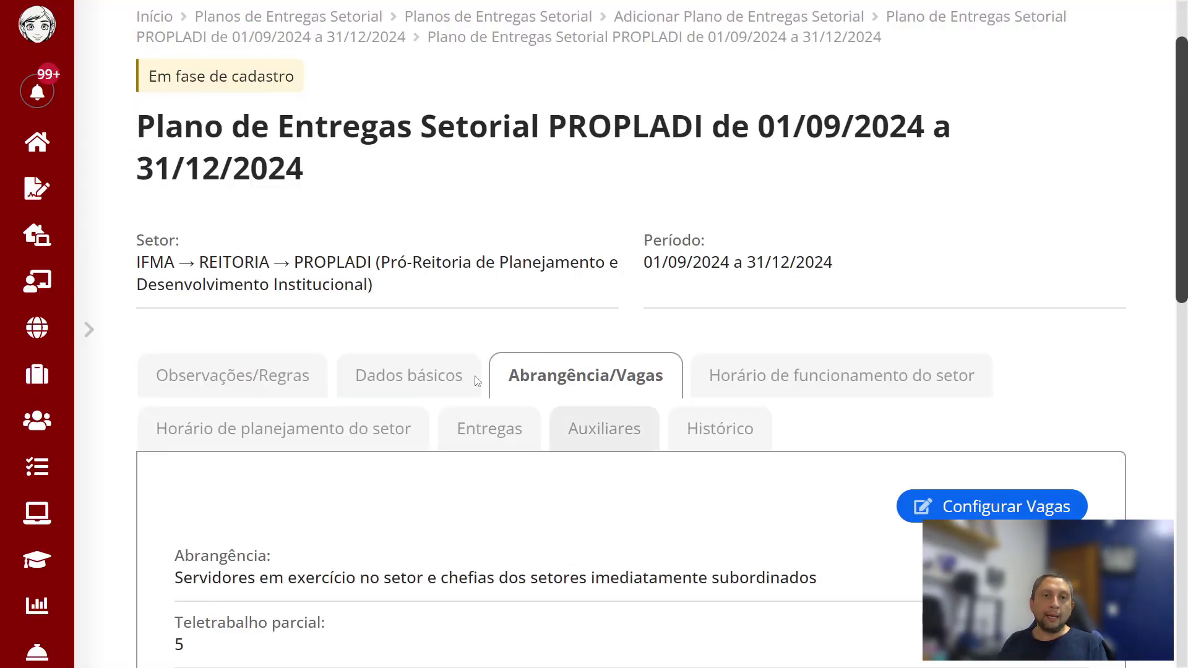
pyautogui.scroll(-3, 645, 424)
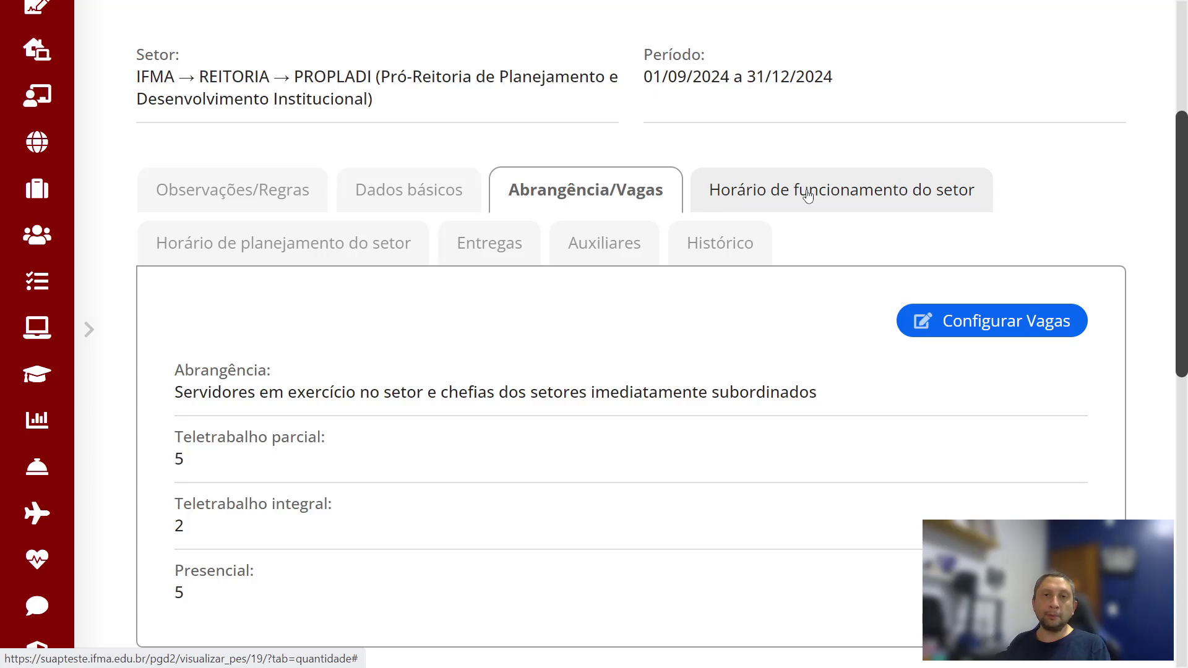
# Step: Open the registration of the plan's Horário de funcionamento do setor and set its Data to 02/09/2024
pyautogui.click(779, 195)
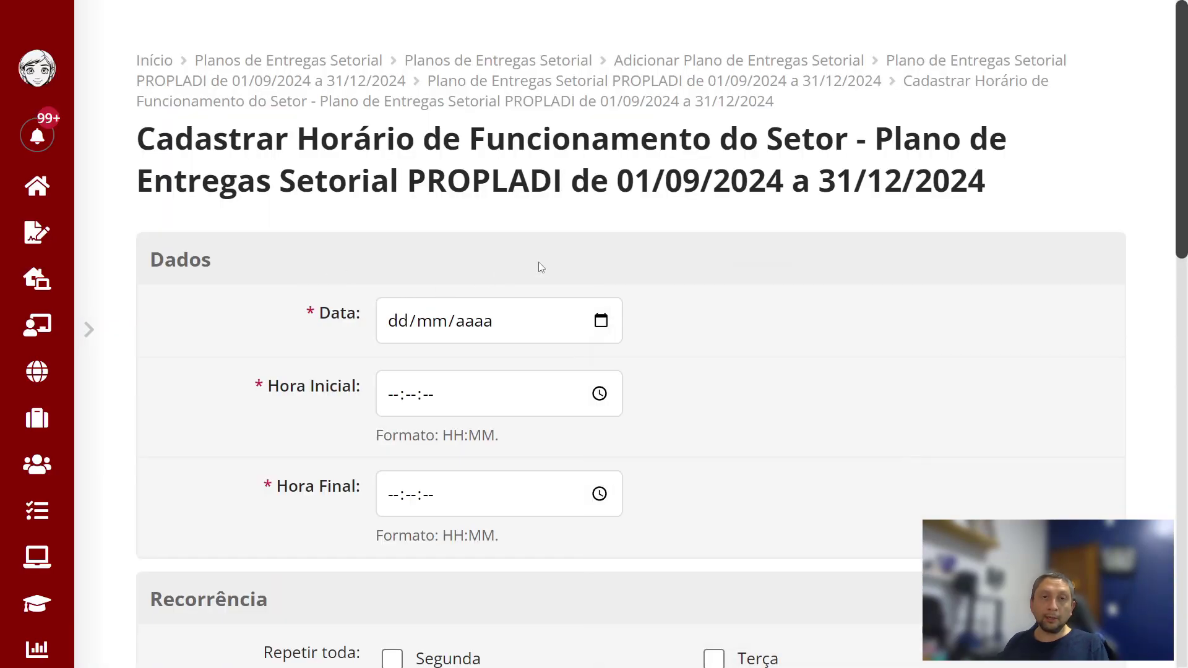
pyautogui.moveTo(621, 182); pyautogui.dragTo(779, 179)
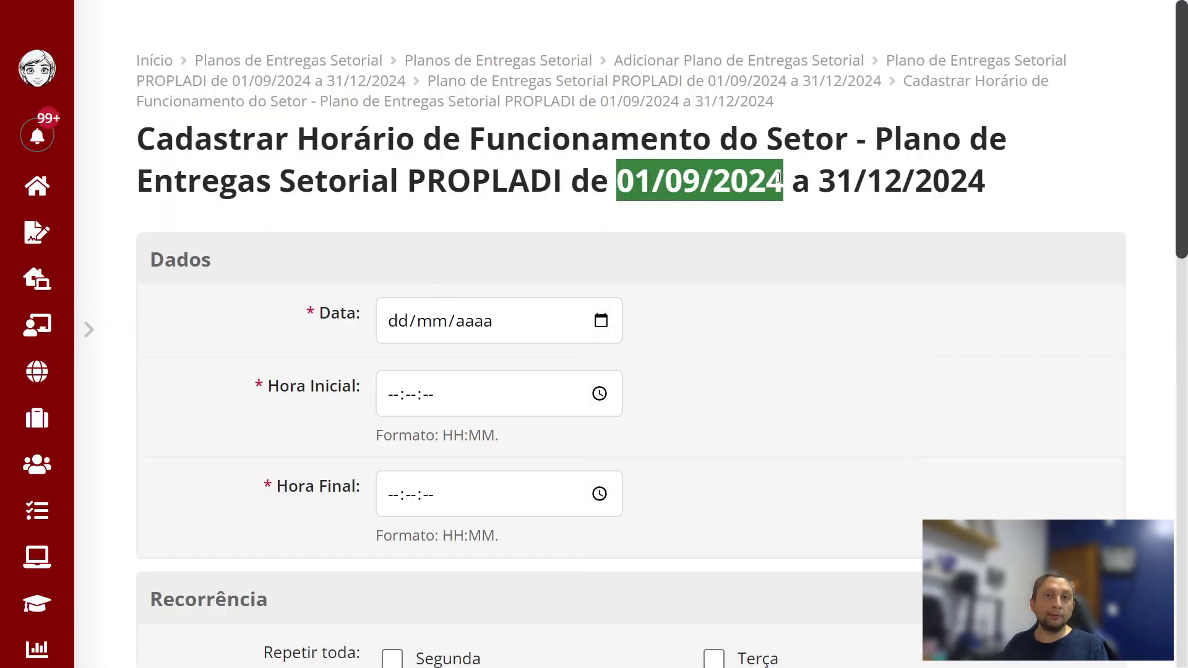
pyautogui.click(615, 218)
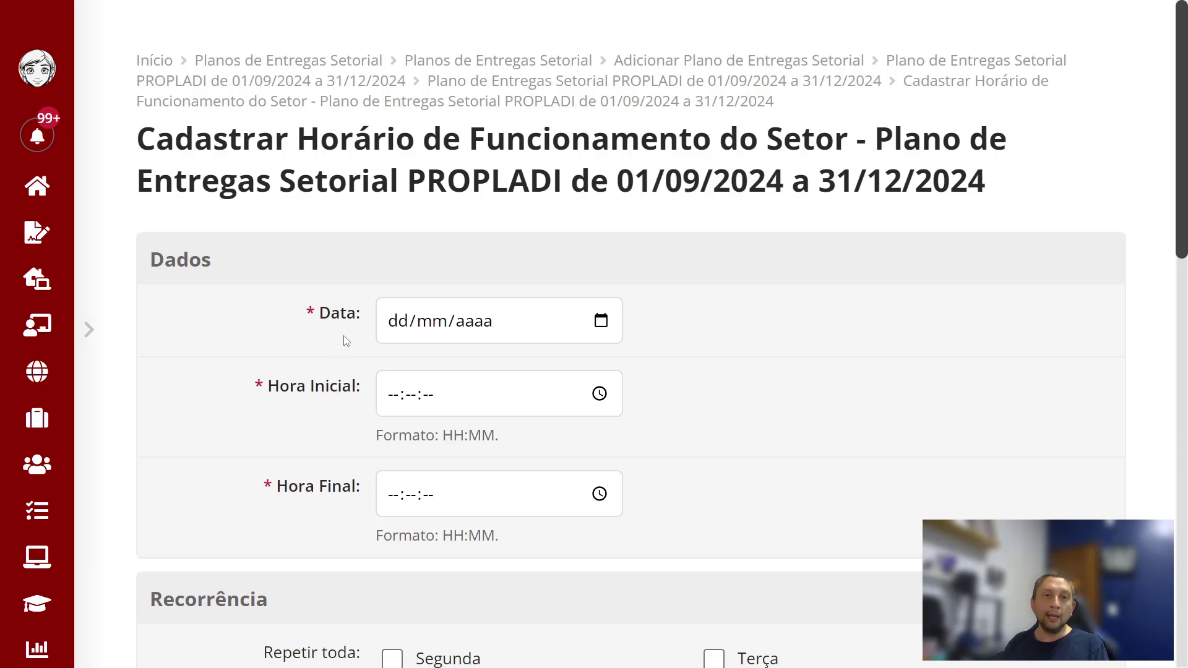
pyautogui.click(604, 321)
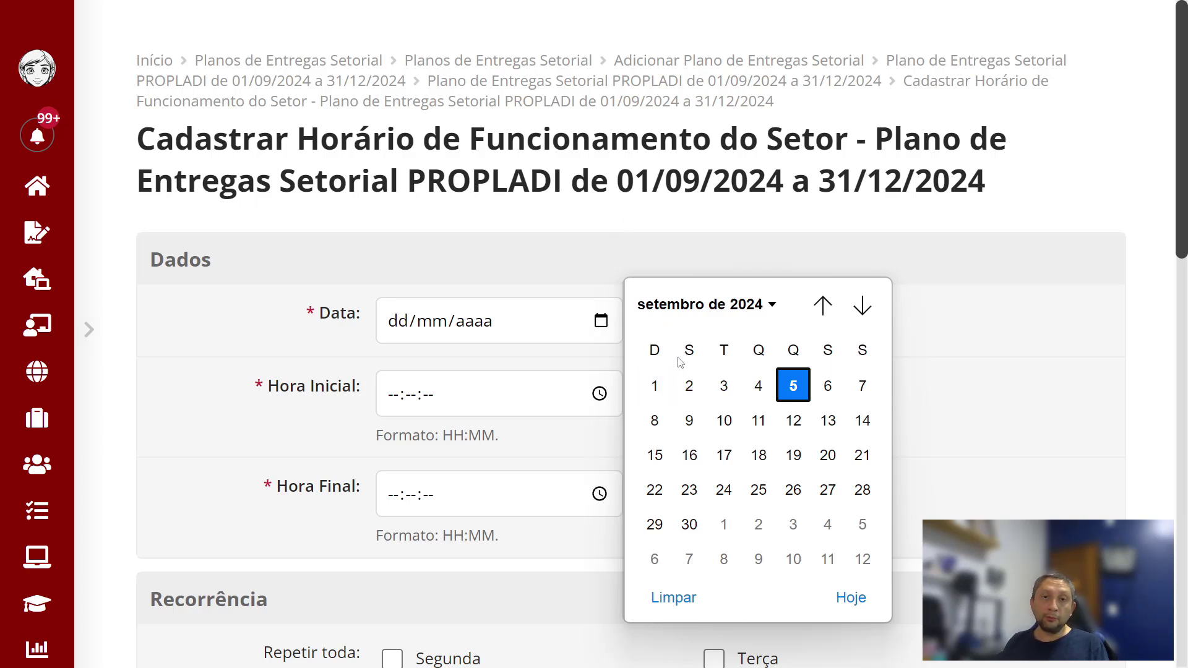
pyautogui.click(688, 386)
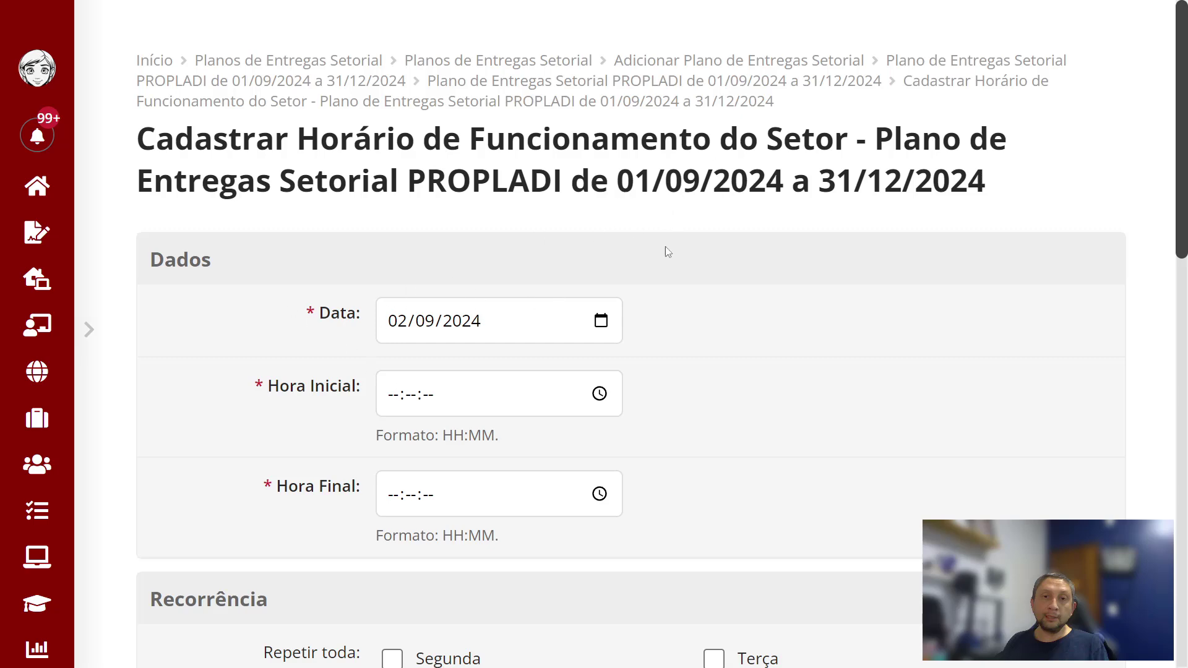
# Step: Set the operating hours' Hora Inicial to 08:00:00 and Hora Final to 12:00:00
pyautogui.scroll(-2, 305, 448)
pyautogui.click(389, 302)
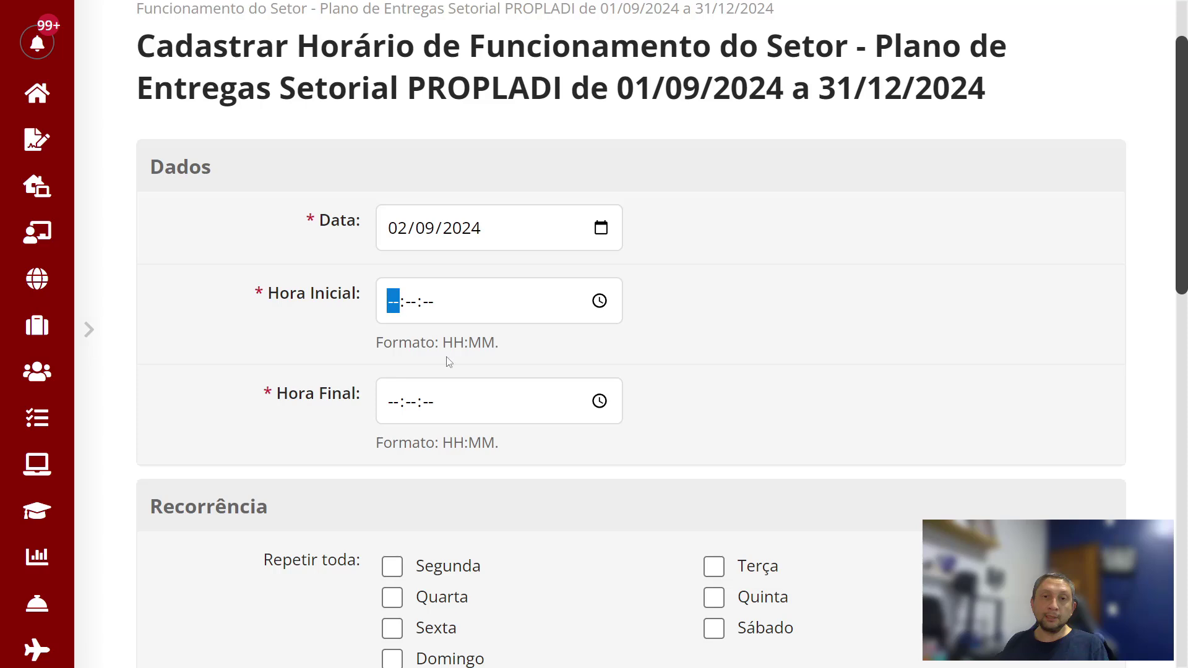
pyautogui.write('080000')
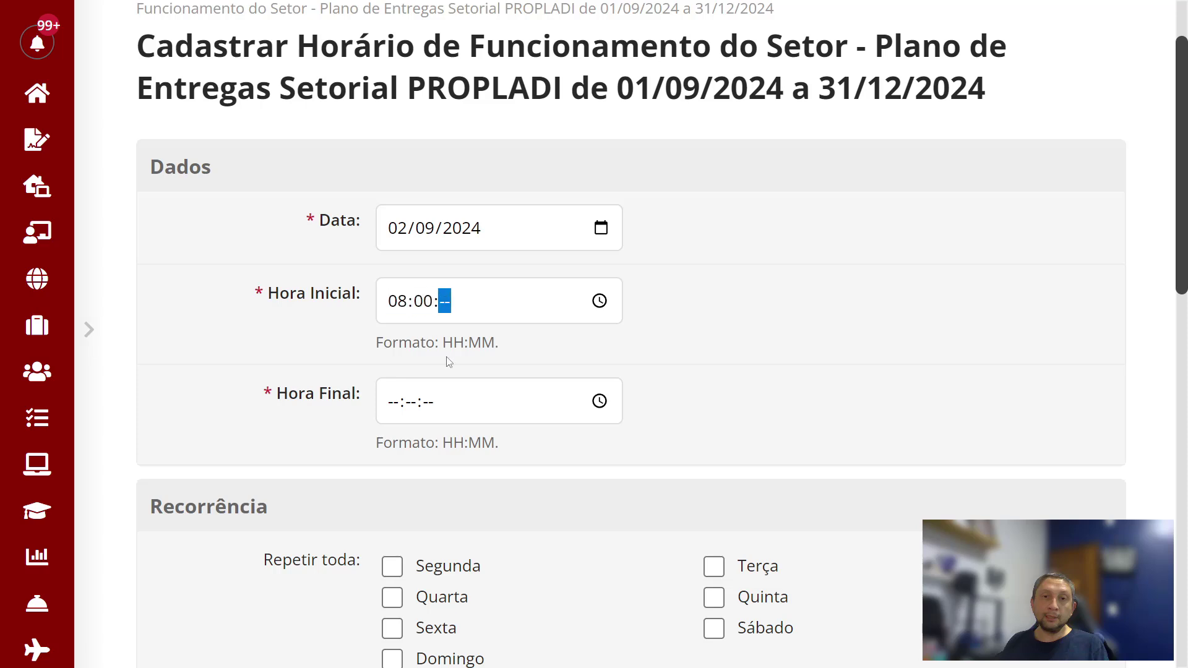
pyautogui.press('Tab')
pyautogui.press('Tab')
pyautogui.write('120000')
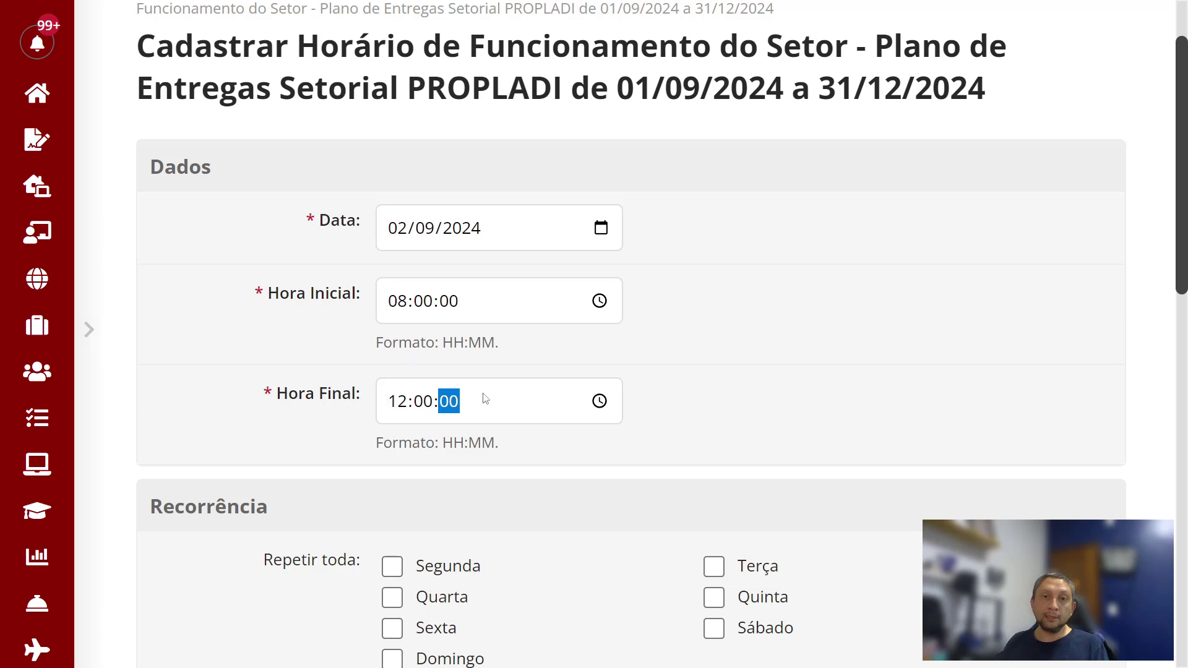
pyautogui.scroll(2, 485, 399)
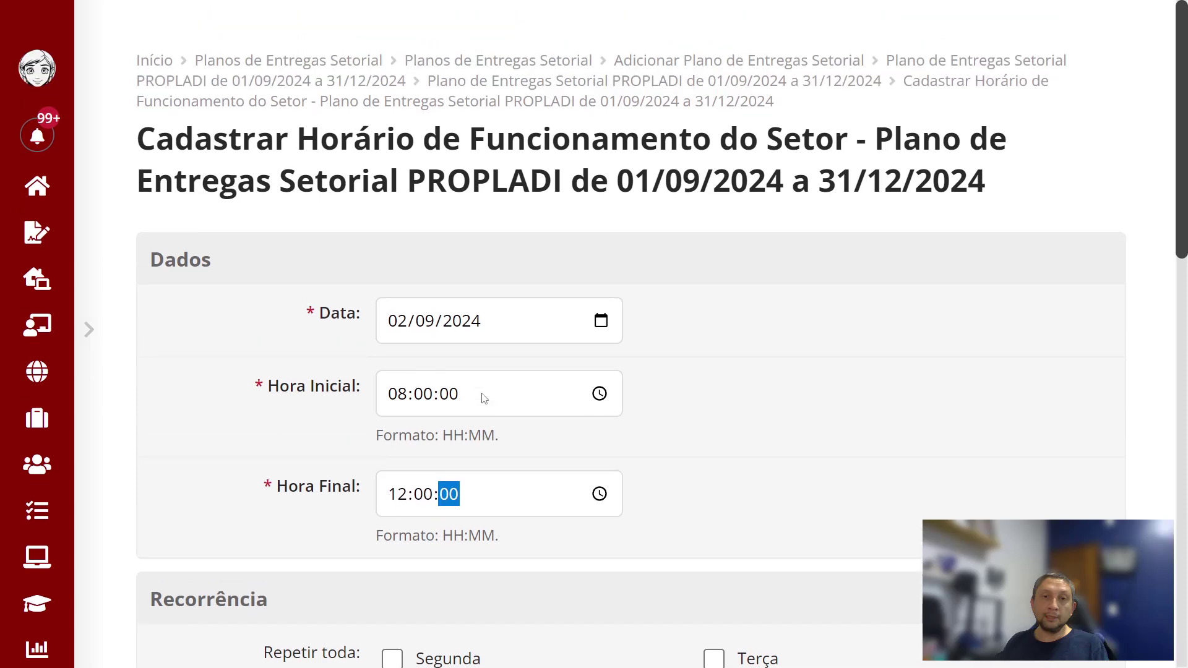
# Step: Check the operating hours' Data, Hora Inicial and Hora Final against the weekday options and Repetir até field under Recorrência
pyautogui.click(404, 499)
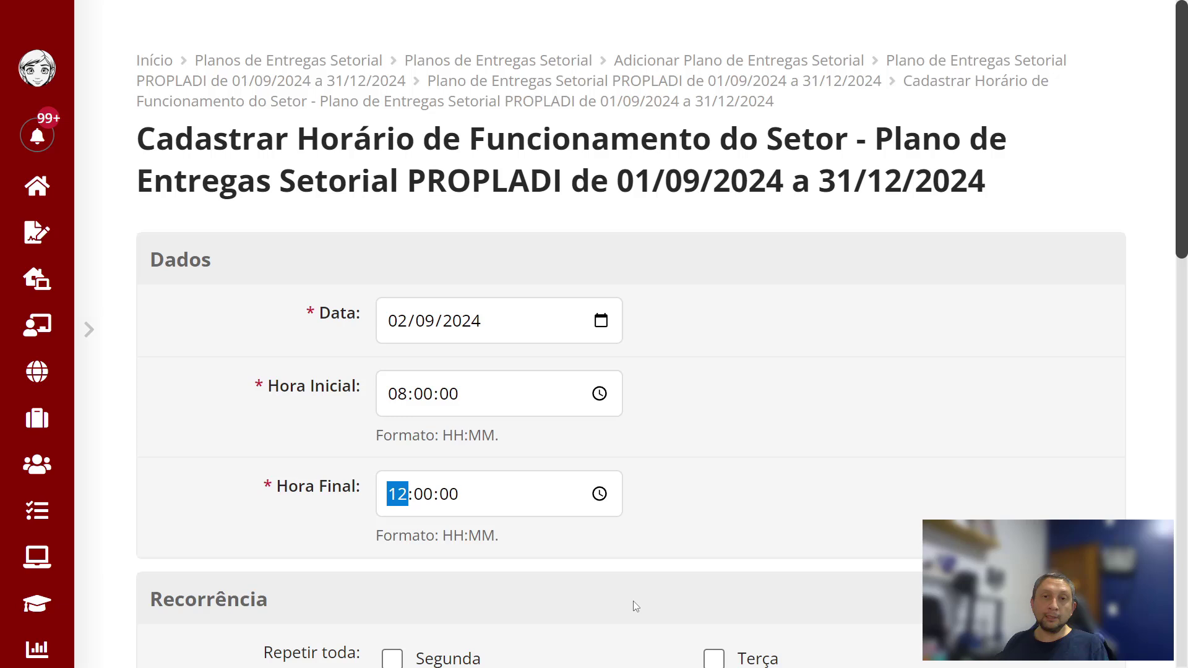
pyautogui.scroll(-1, 388, 310)
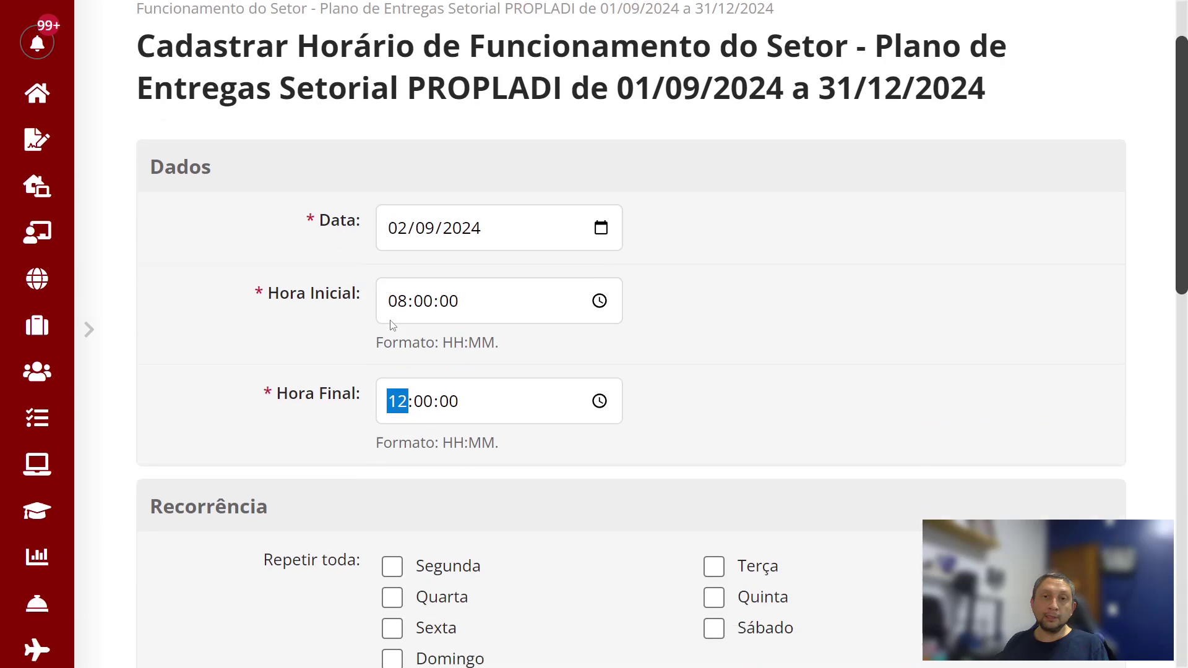
pyautogui.click(410, 230)
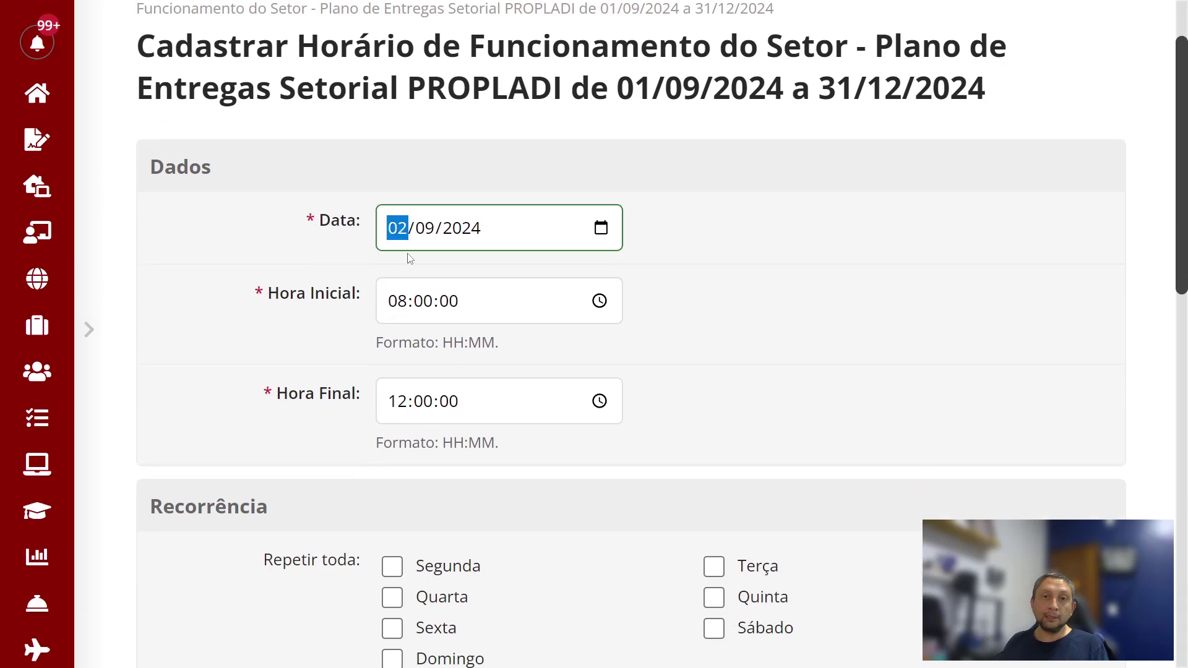
pyautogui.scroll(-5, 331, 551)
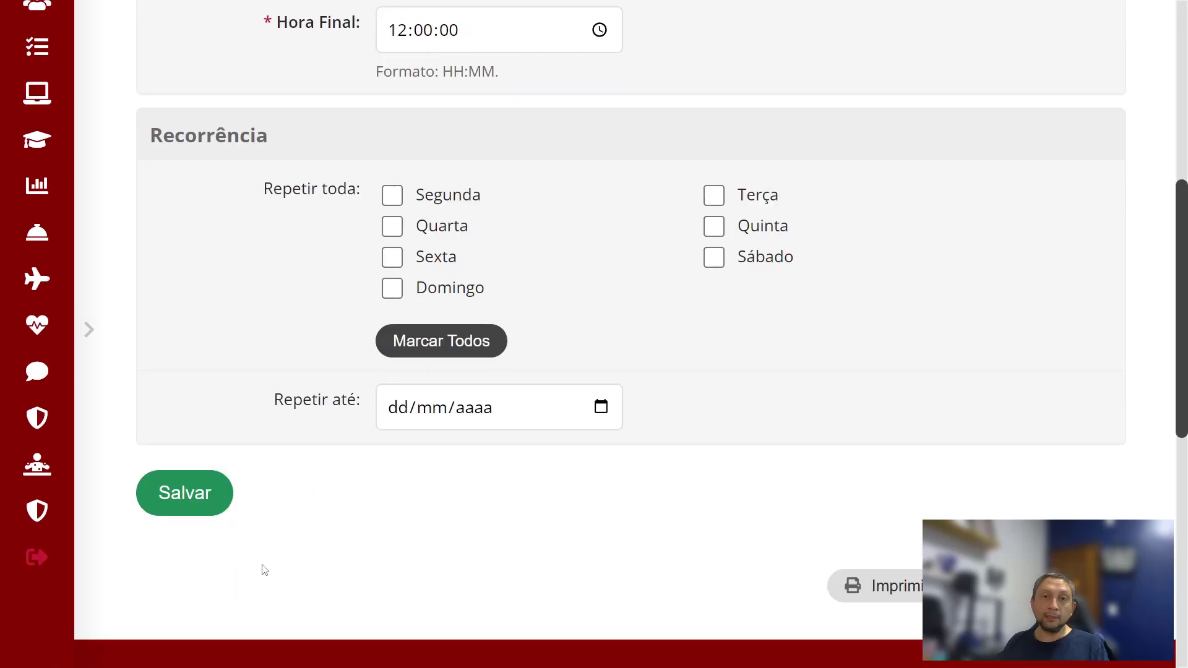
pyautogui.scroll(3, 711, 324)
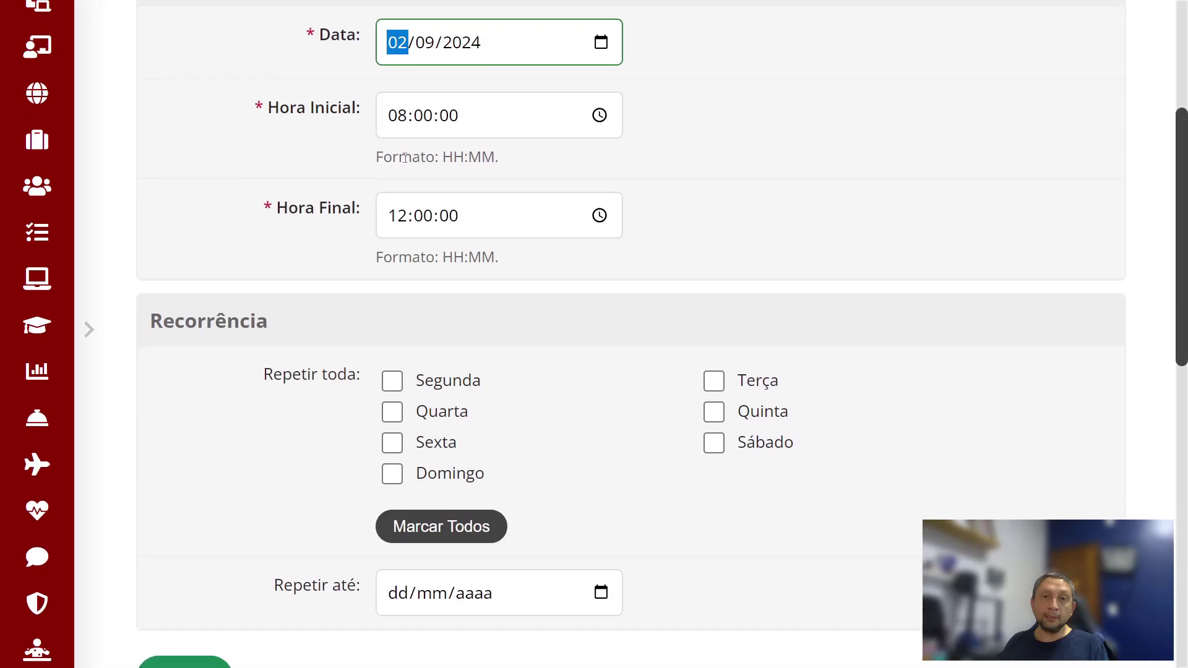
pyautogui.scroll(3, 673, 324)
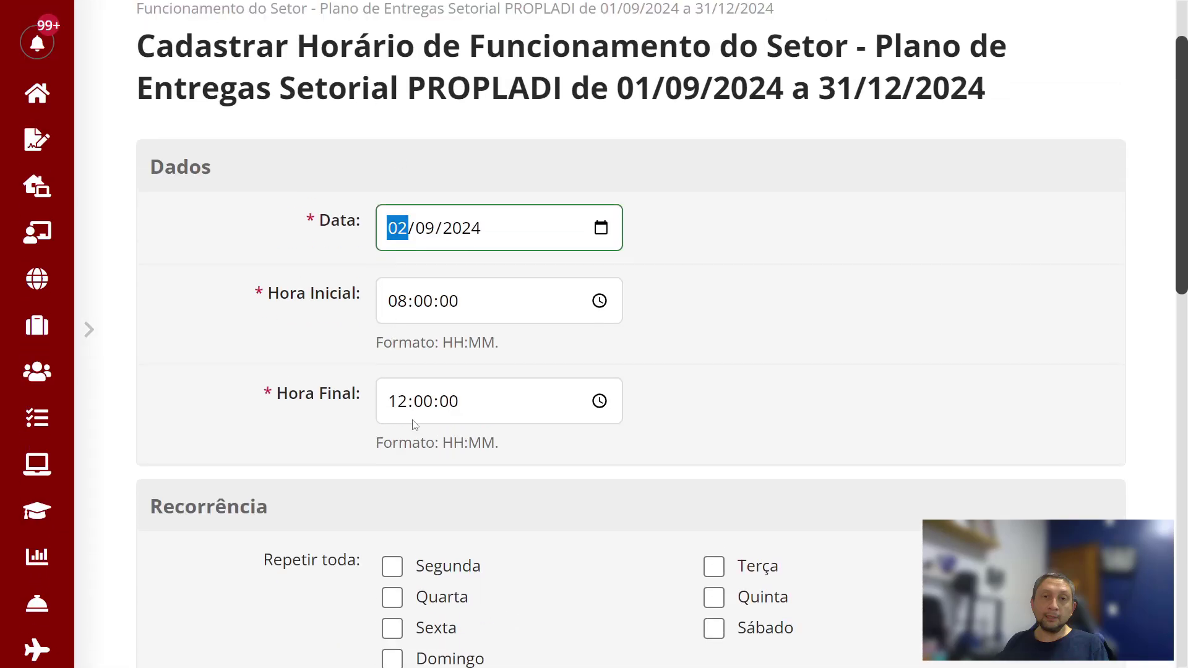
pyautogui.scroll(-5, 392, 403)
pyautogui.scroll(6, 597, 472)
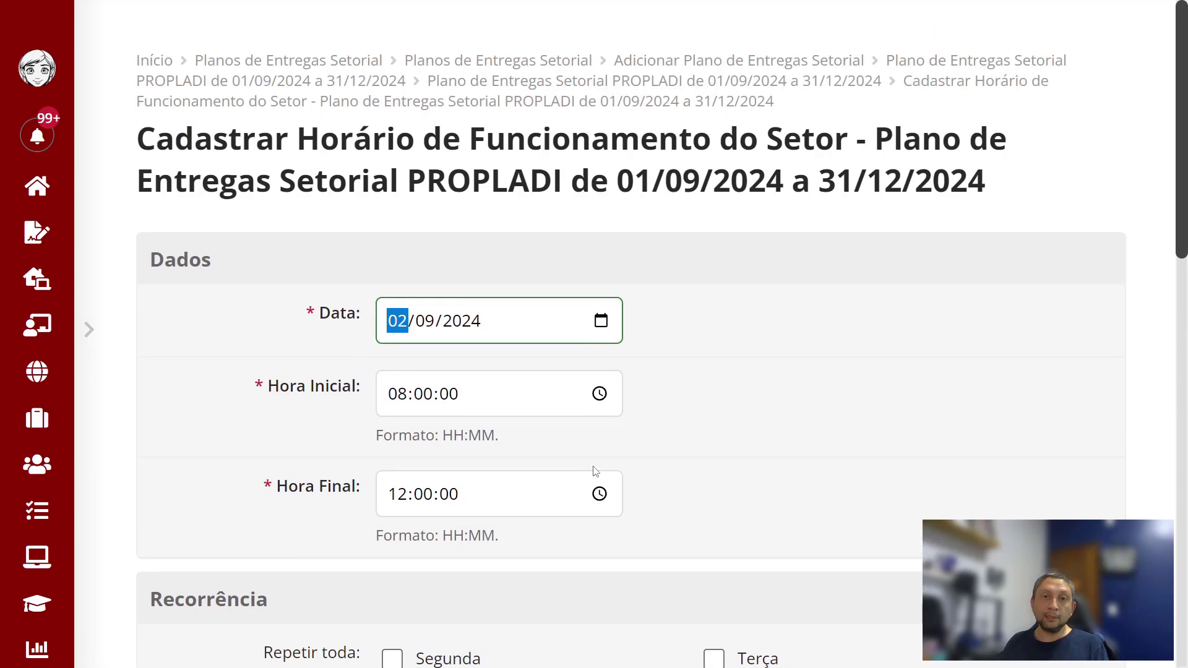
pyautogui.scroll(-3, 365, 365)
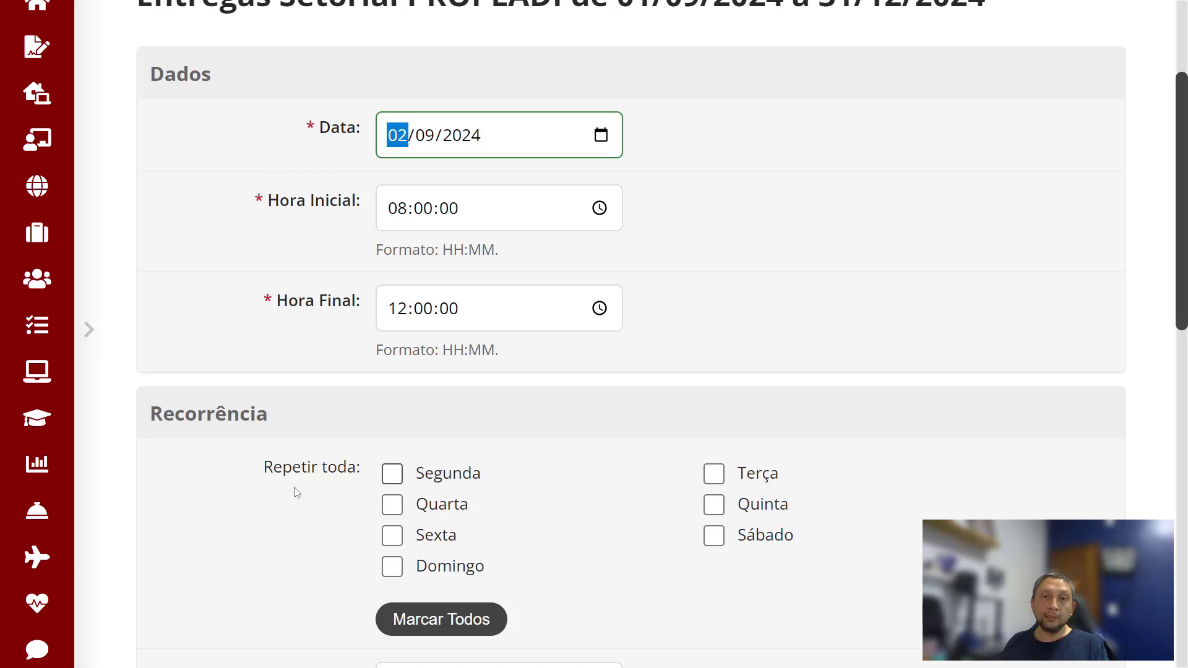
pyautogui.scroll(2, 408, 470)
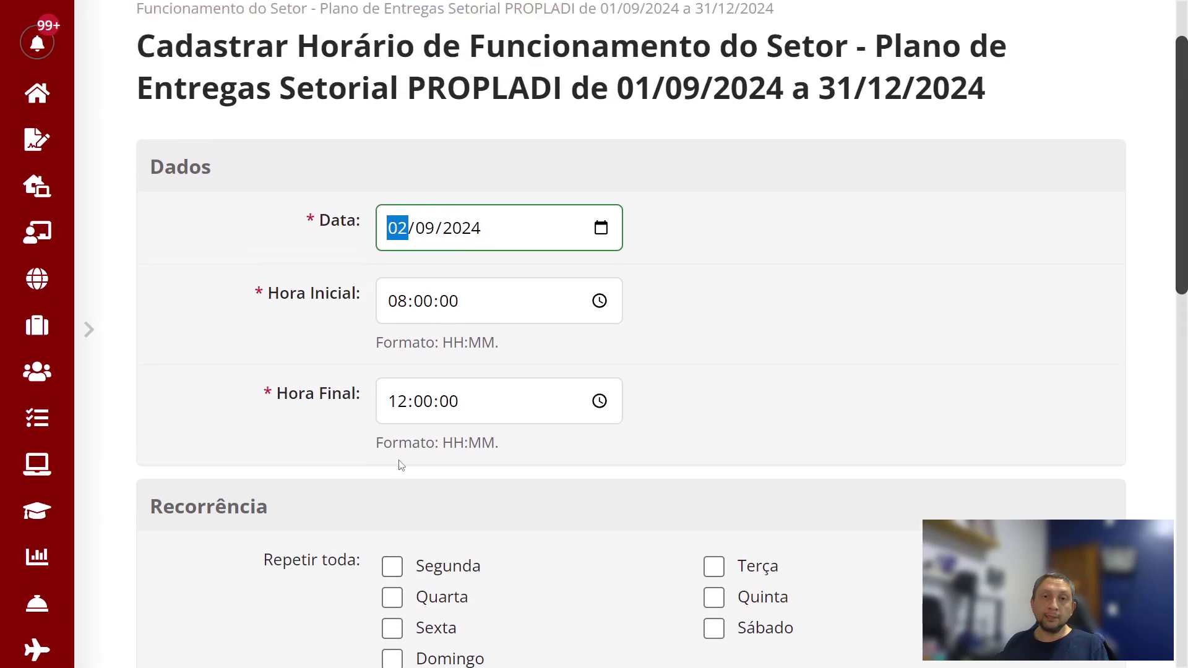
pyautogui.scroll(-2, 401, 463)
pyautogui.scroll(3, 438, 192)
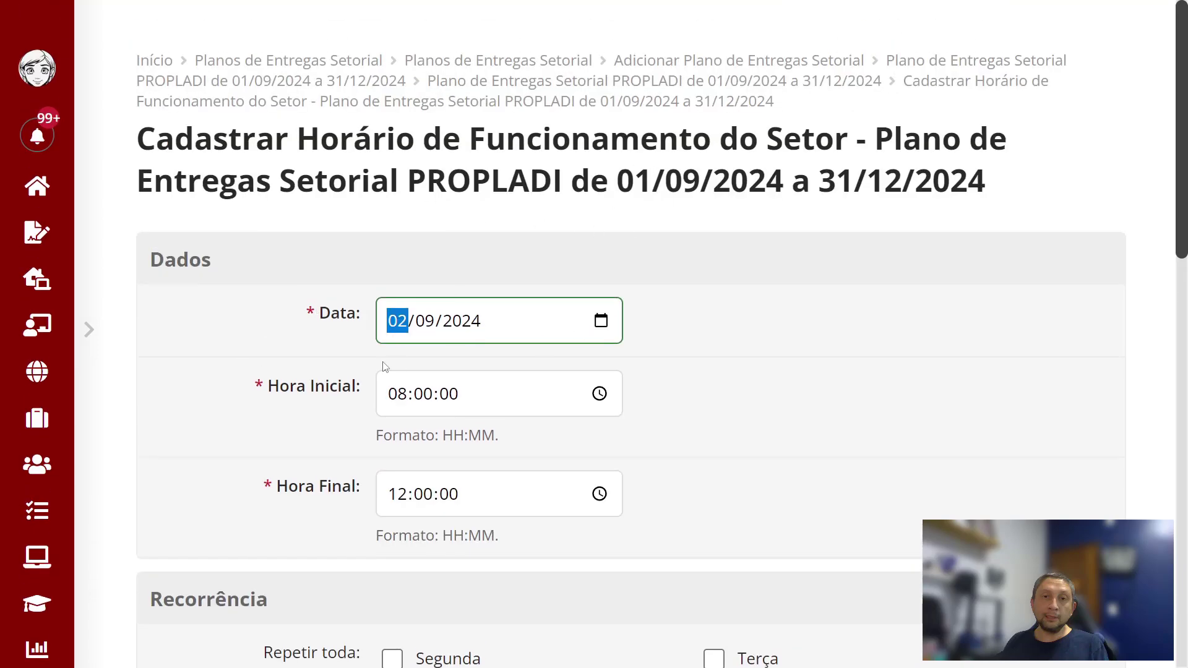
# Step: Set the operating hours to repeat every Segunda, Terça, Quarta, Quinta and Sexta
pyautogui.scroll(-4, 386, 360)
pyautogui.click(392, 380)
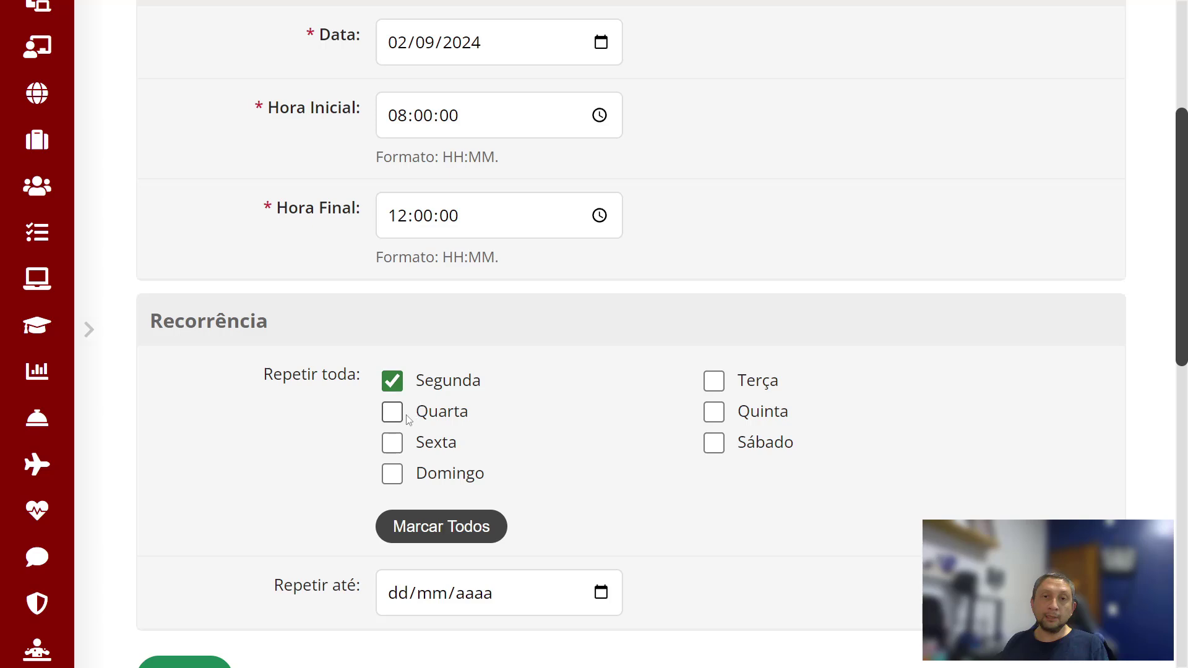
pyautogui.click(393, 412)
pyautogui.click(392, 442)
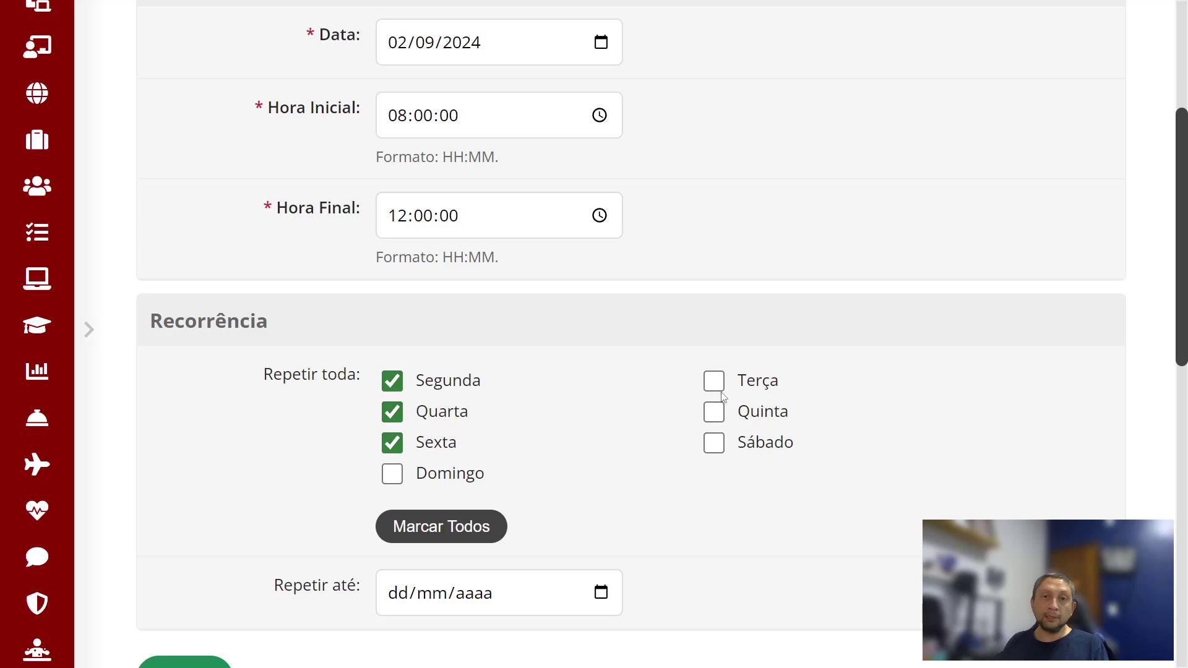
pyautogui.click(713, 380)
pyautogui.click(710, 412)
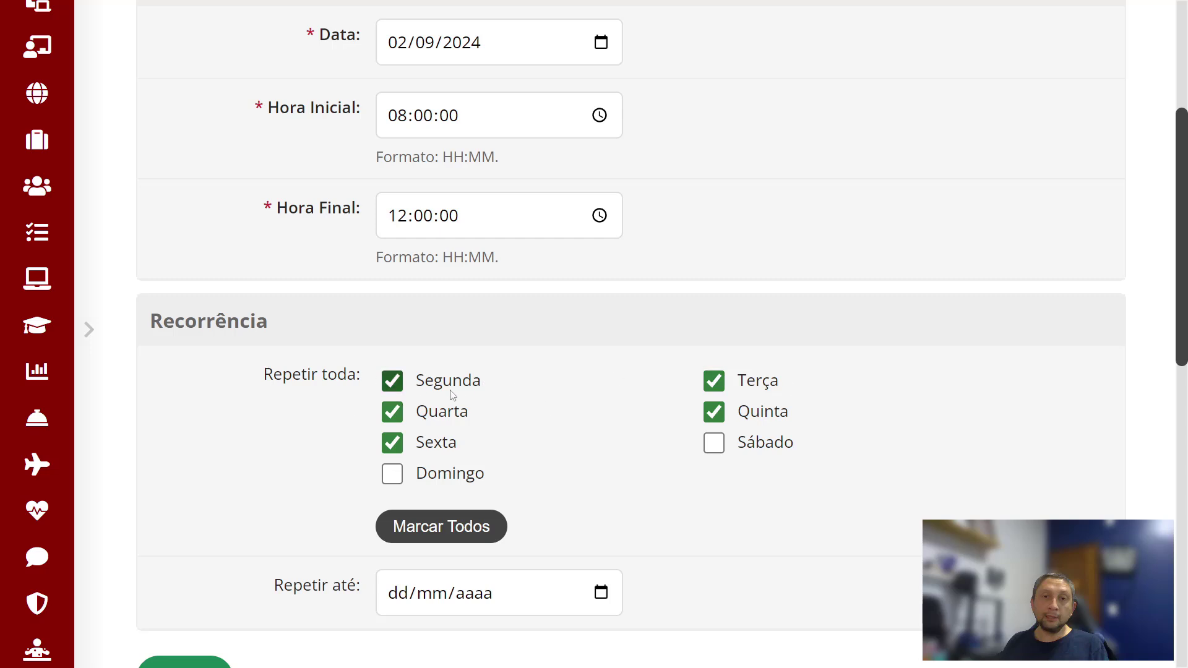
# Step: Set the recurrence's Repetir até date to 31/12/2024
pyautogui.scroll(-3, 354, 432)
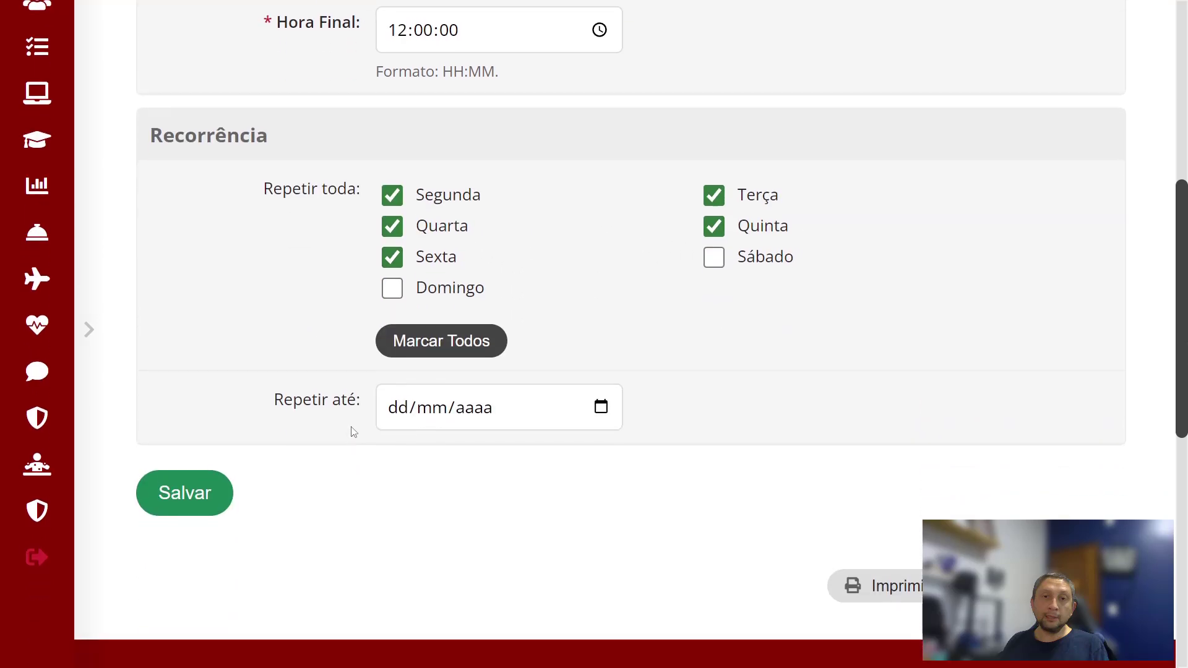
pyautogui.click(601, 407)
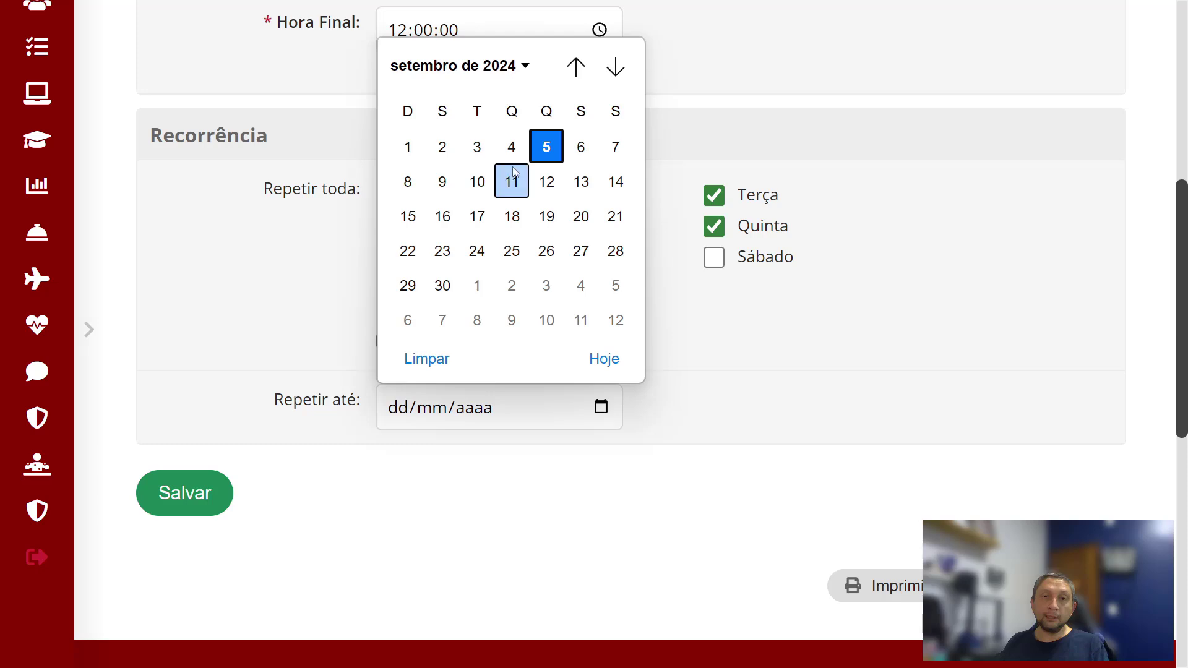
pyautogui.click(607, 66)
pyautogui.click(608, 65)
pyautogui.click(607, 65)
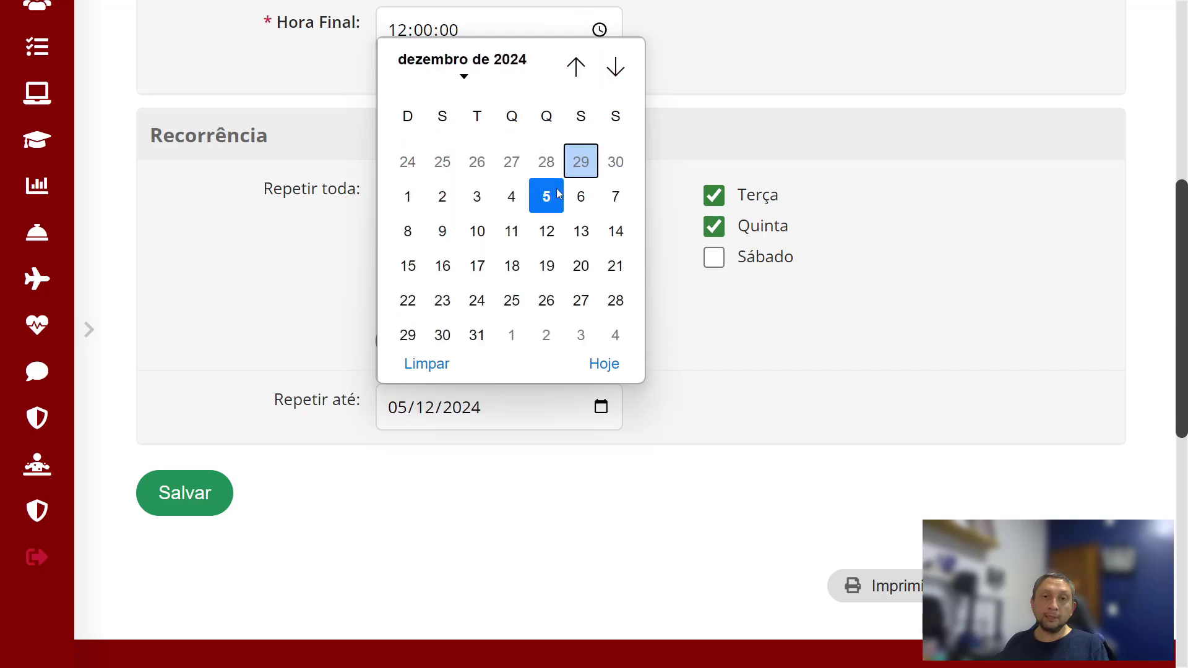
pyautogui.click(477, 290)
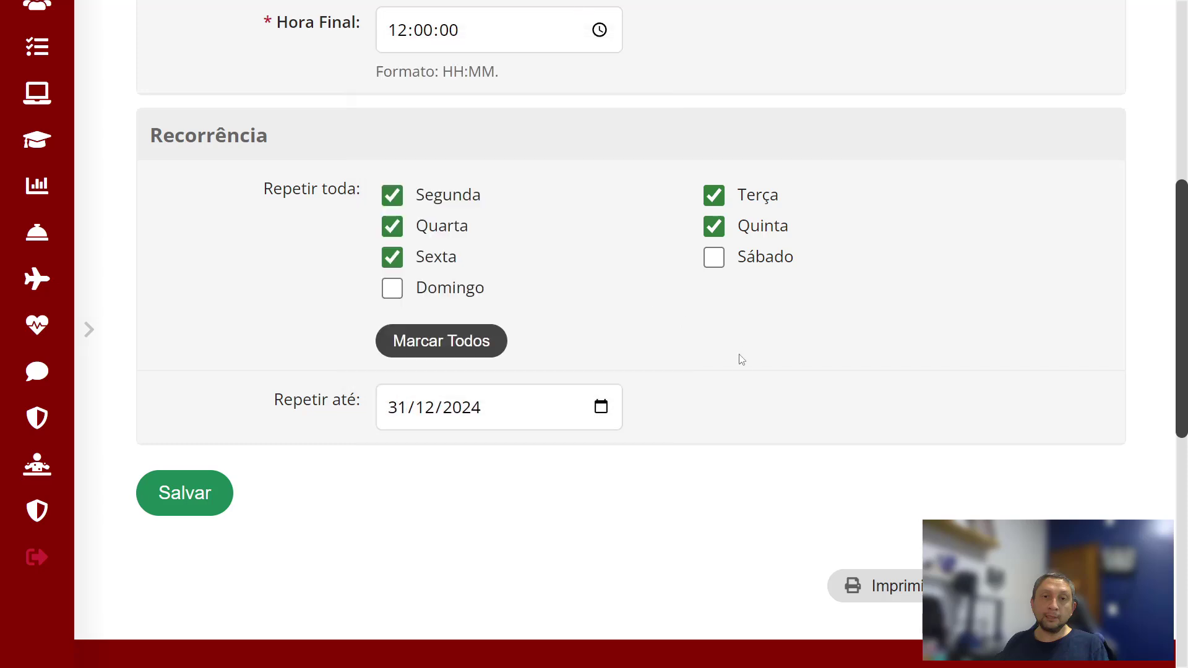
# Step: Check the completed date, hours and recurrence of the morning shift and save the operating hours
pyautogui.scroll(5, 740, 362)
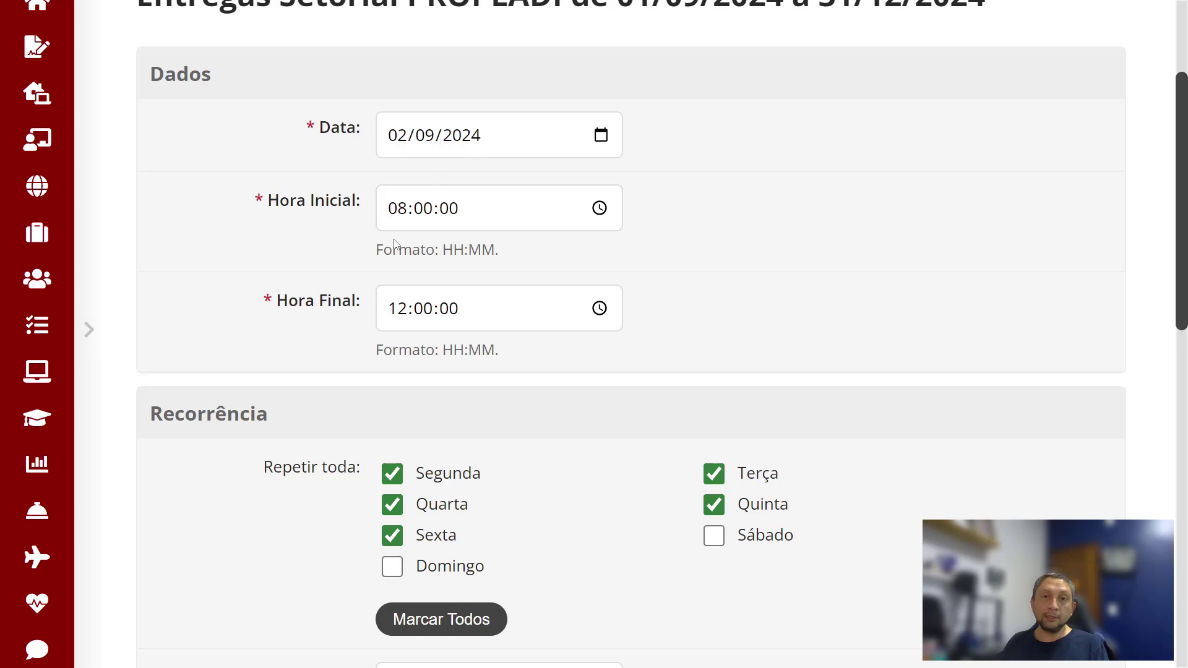
pyautogui.scroll(2, 383, 346)
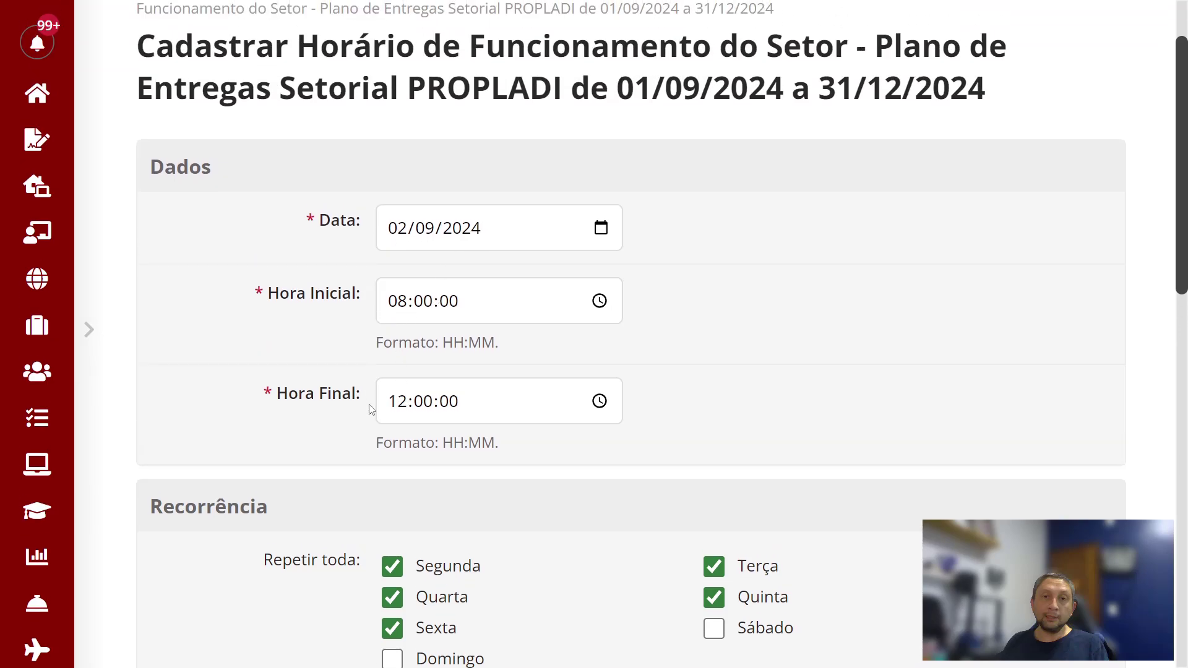
pyautogui.scroll(-3, 371, 383)
pyautogui.scroll(2, 358, 462)
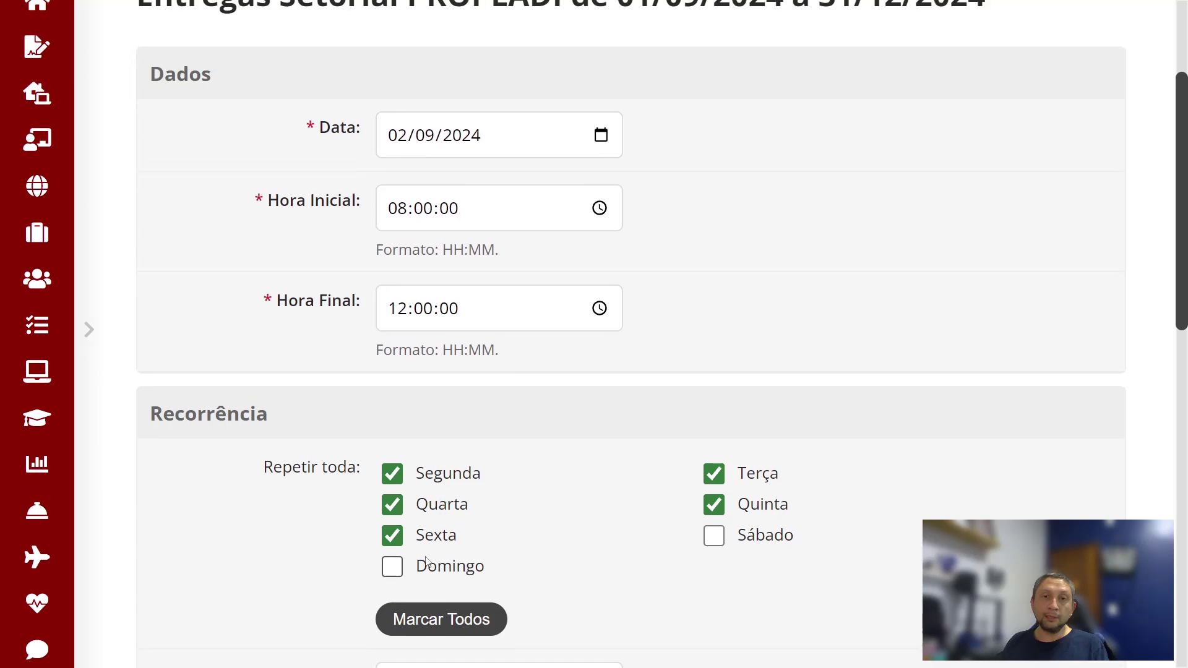
pyautogui.scroll(-4, 384, 507)
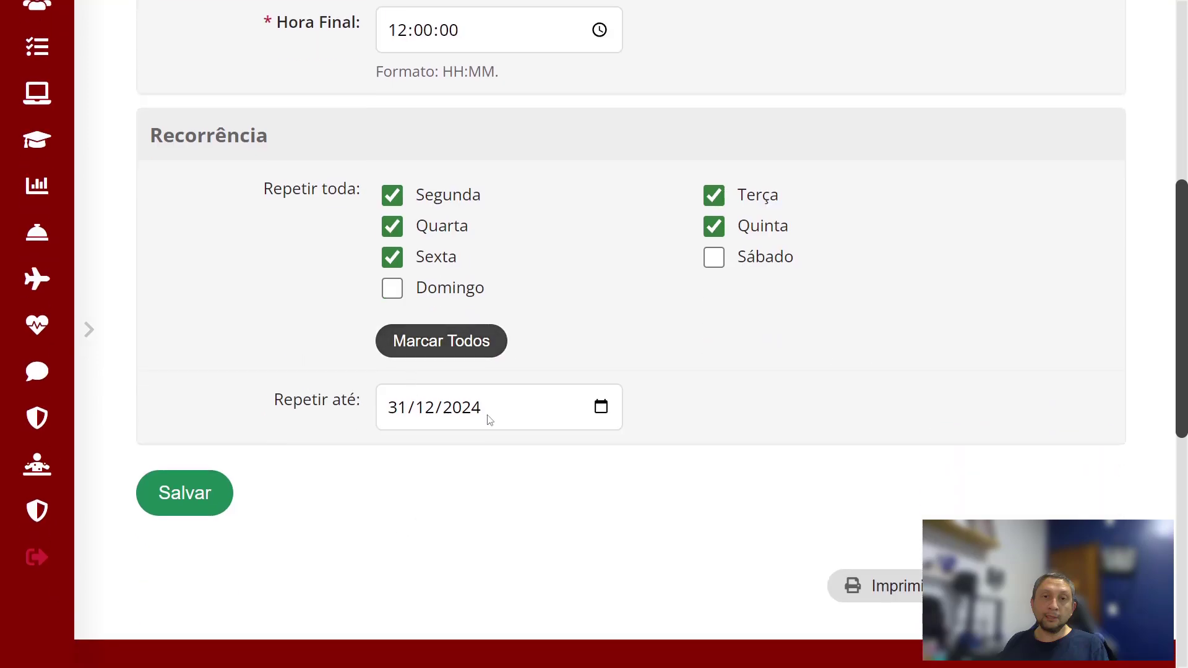
pyautogui.scroll(4, 304, 446)
pyautogui.scroll(-3, 291, 443)
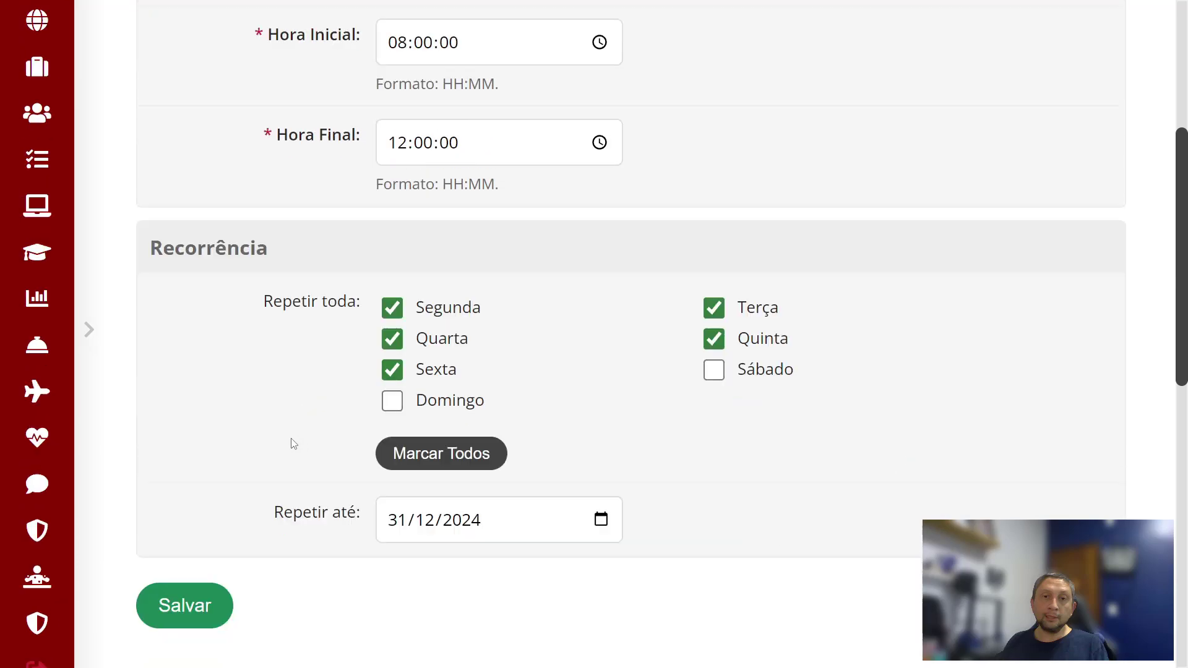
pyautogui.click(184, 586)
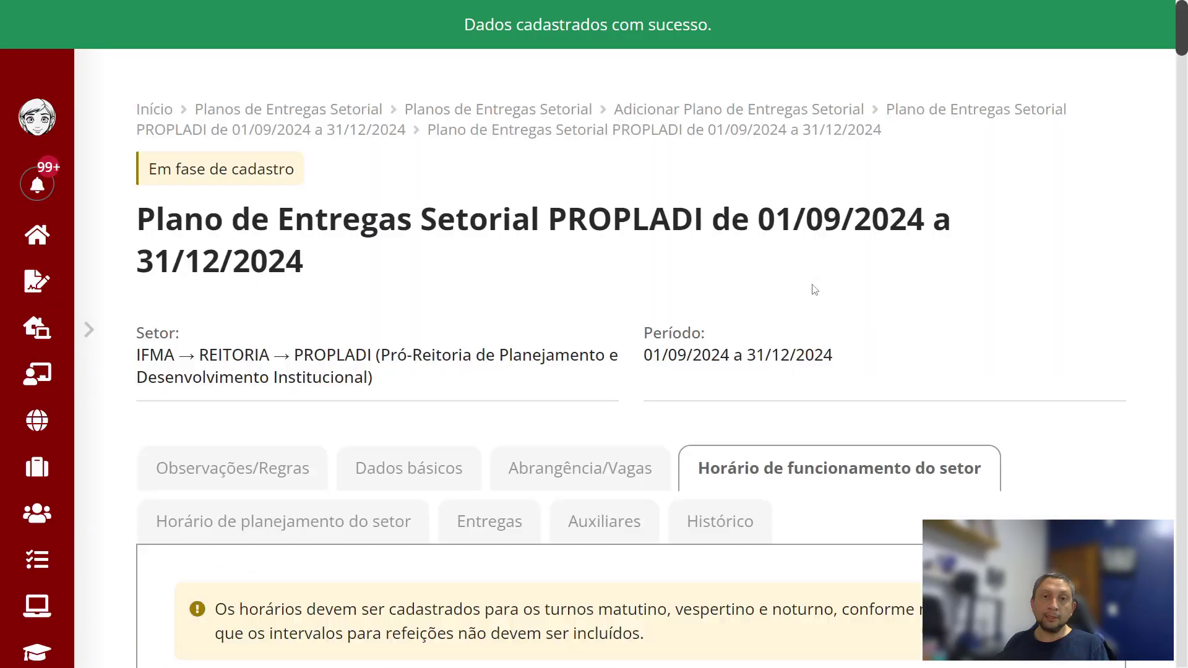
# Step: Examine the weekly list of registered operating hours from September to December and the options above it
pyautogui.scroll(-7, 814, 289)
pyautogui.scroll(-5, 398, 392)
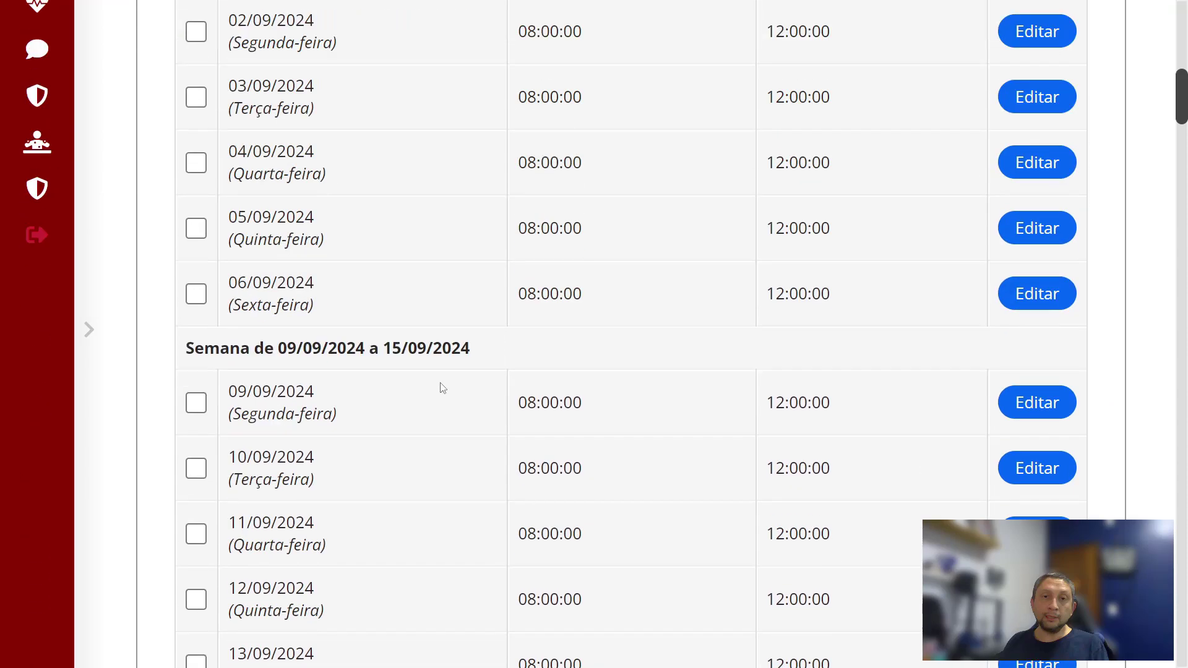
pyautogui.scroll(-20, 443, 388)
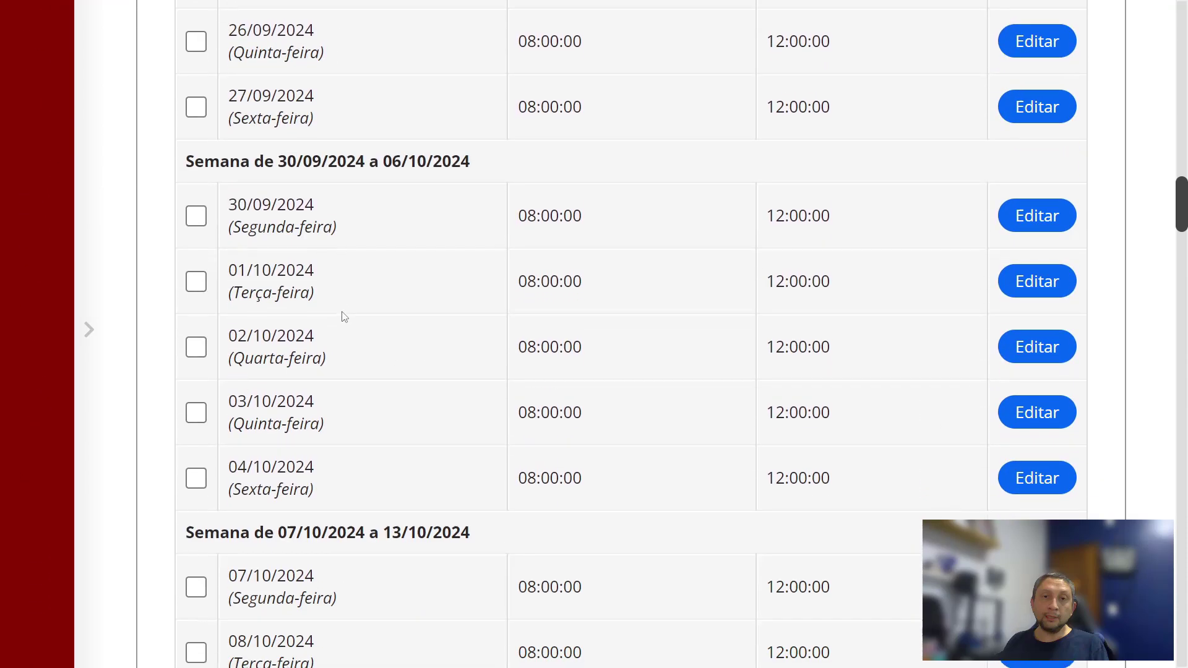
pyautogui.scroll(-20, 344, 317)
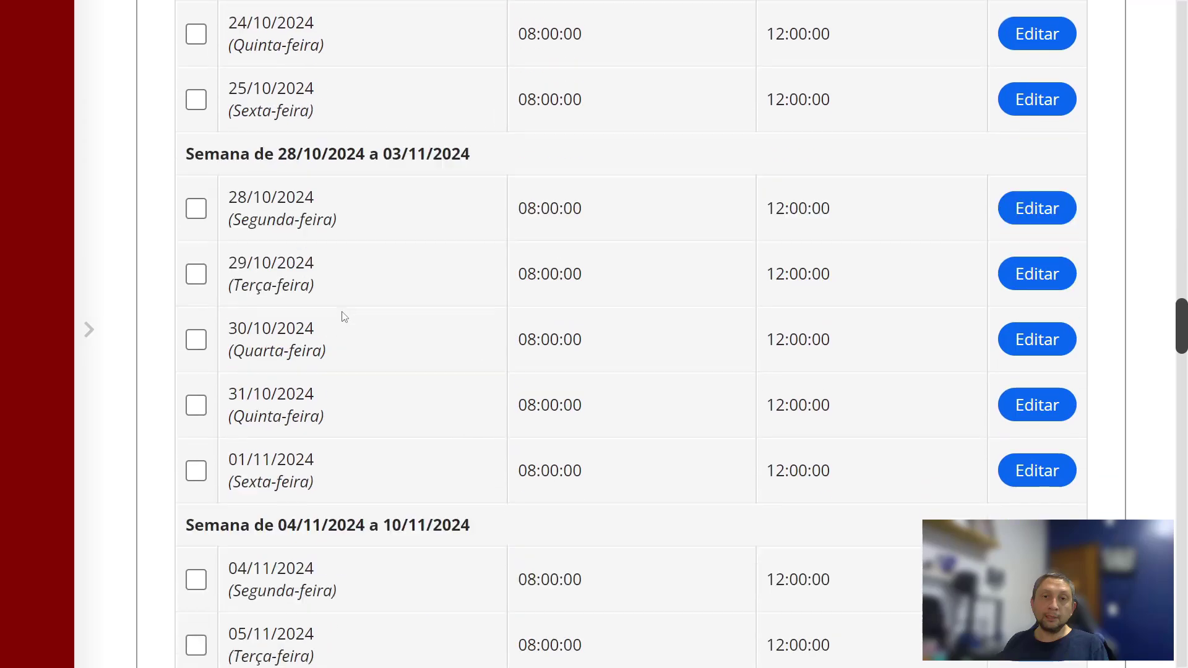
pyautogui.scroll(-20, 344, 317)
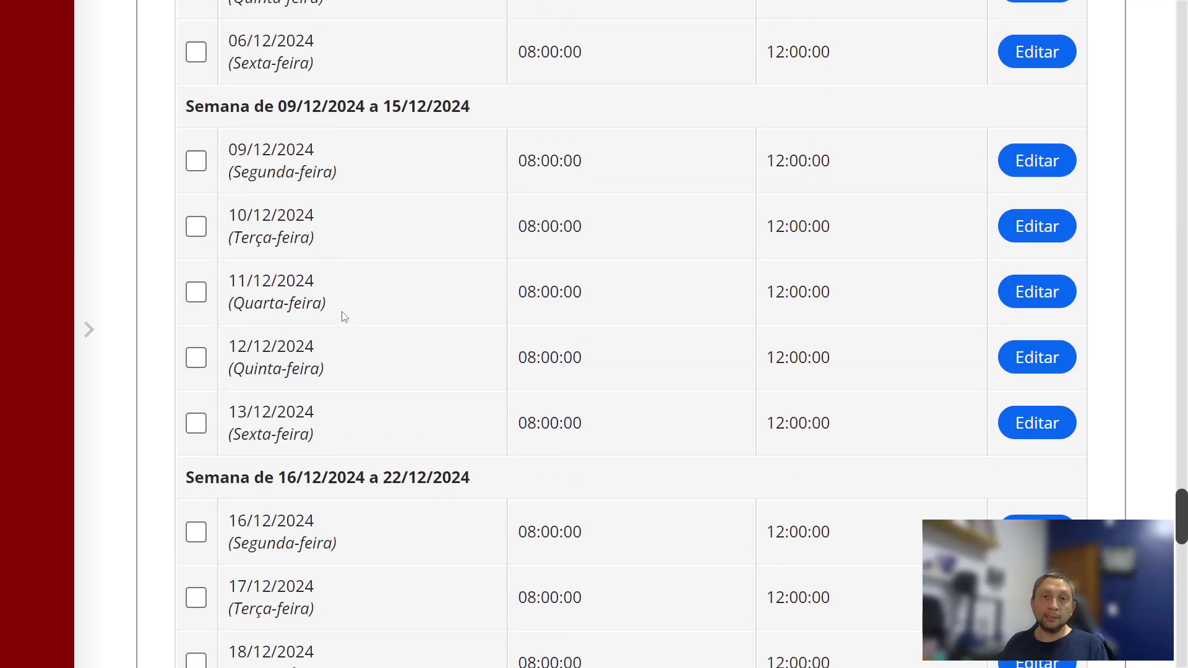
pyautogui.scroll(20, 344, 317)
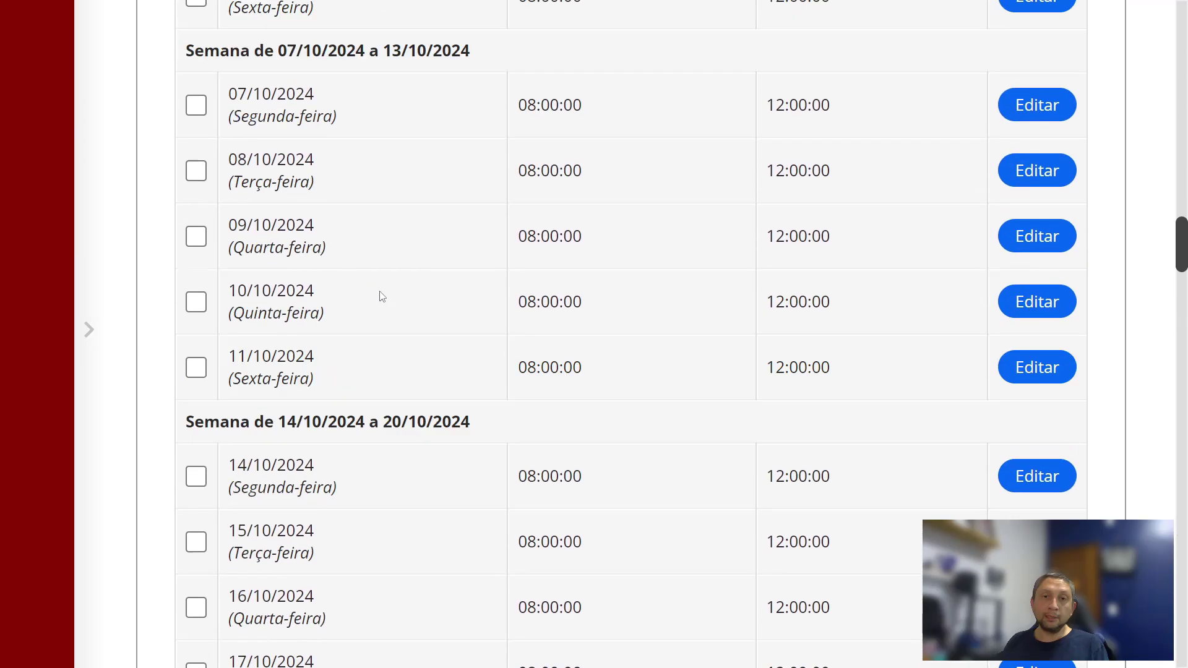
pyautogui.scroll(15, 382, 296)
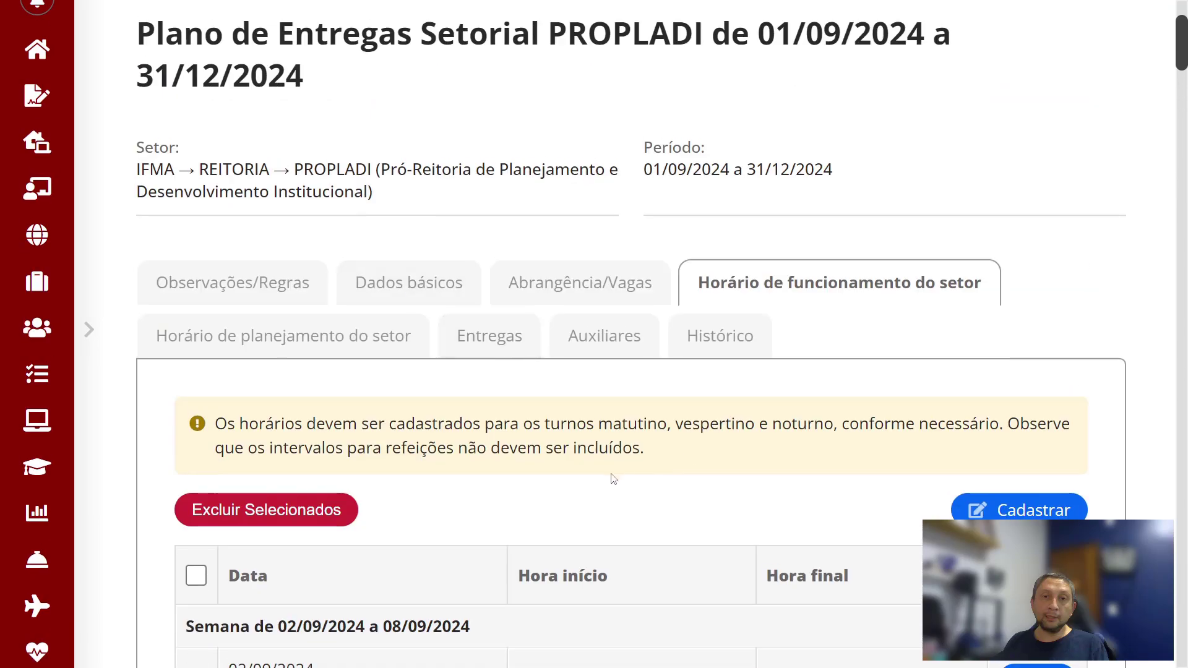
pyautogui.scroll(-3, 613, 479)
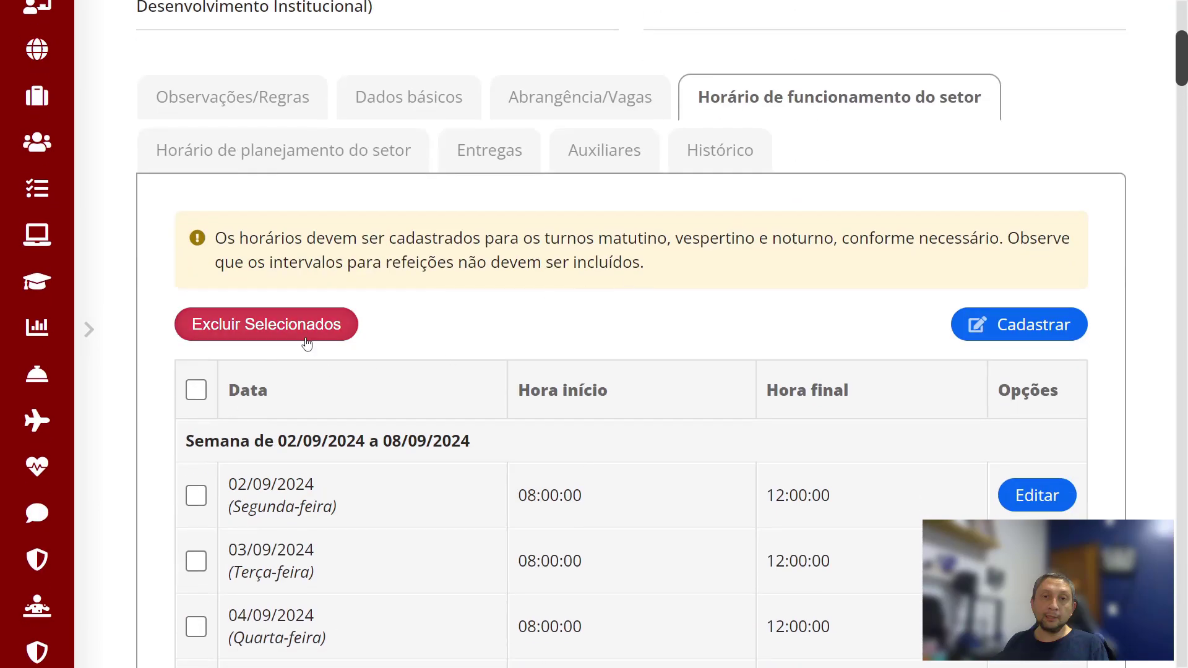
# Step: Select all the registered operating hours in the table, check the marked rows, and clear the selection
pyautogui.click(196, 389)
pyautogui.scroll(-10, 371, 356)
pyautogui.scroll(12, 387, 349)
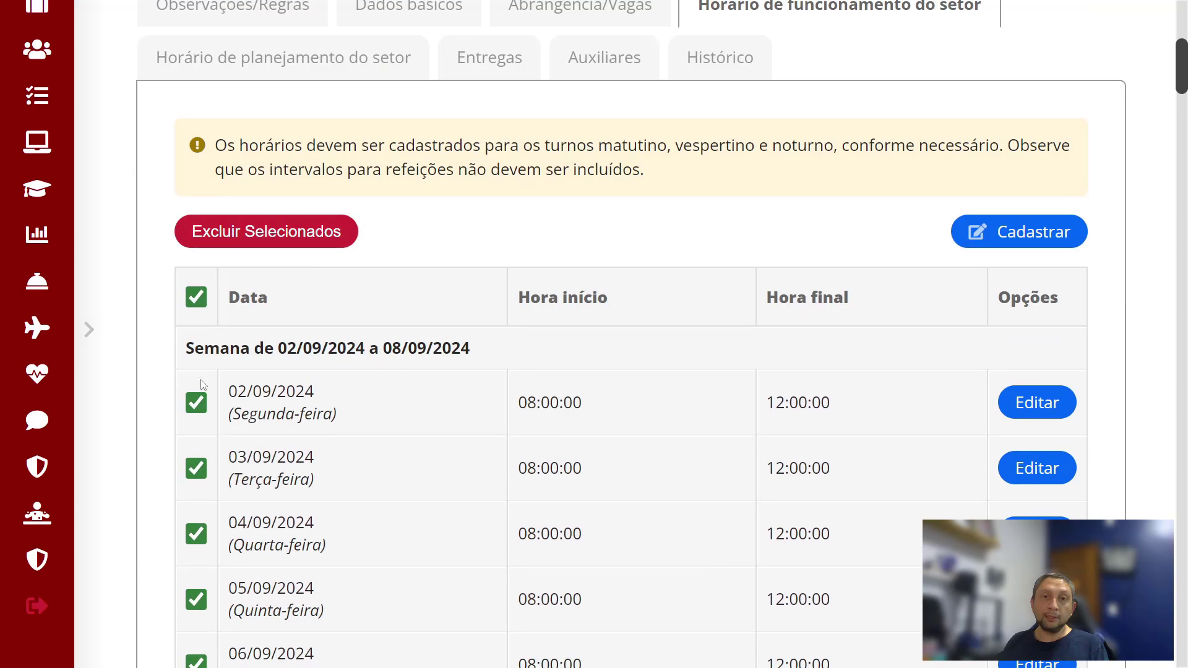
pyautogui.click(196, 297)
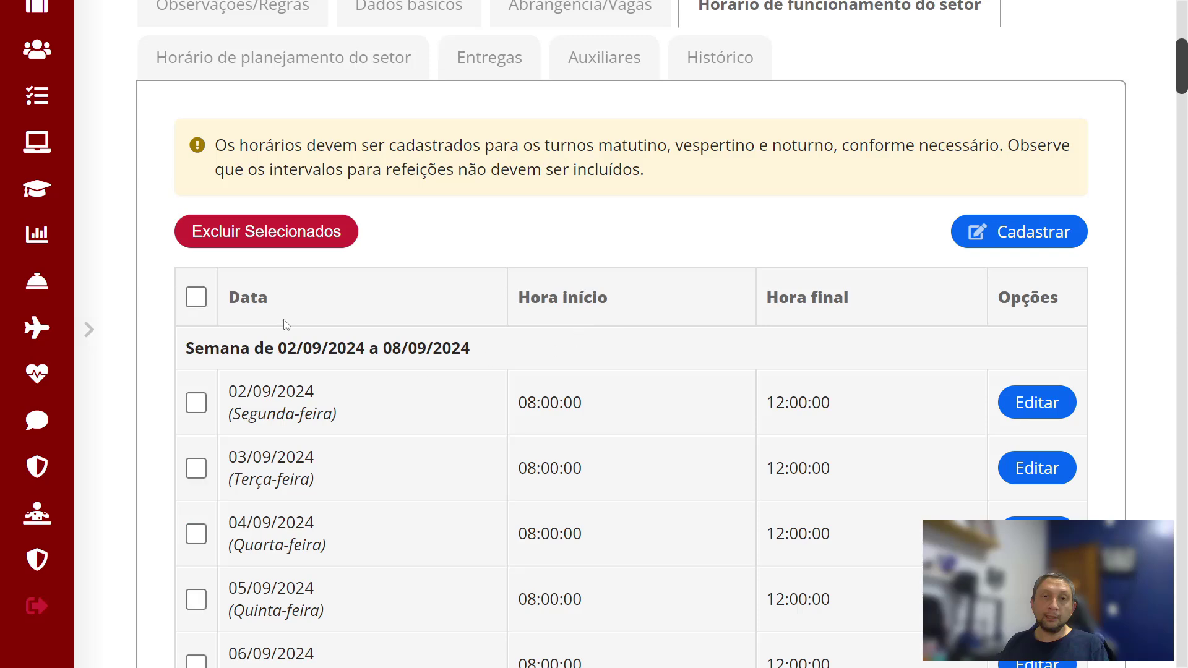
# Step: Open the registration of another Horário de funcionamento do setor and set its Data to 01/09/2024
pyautogui.click(1050, 402)
pyautogui.click(1034, 238)
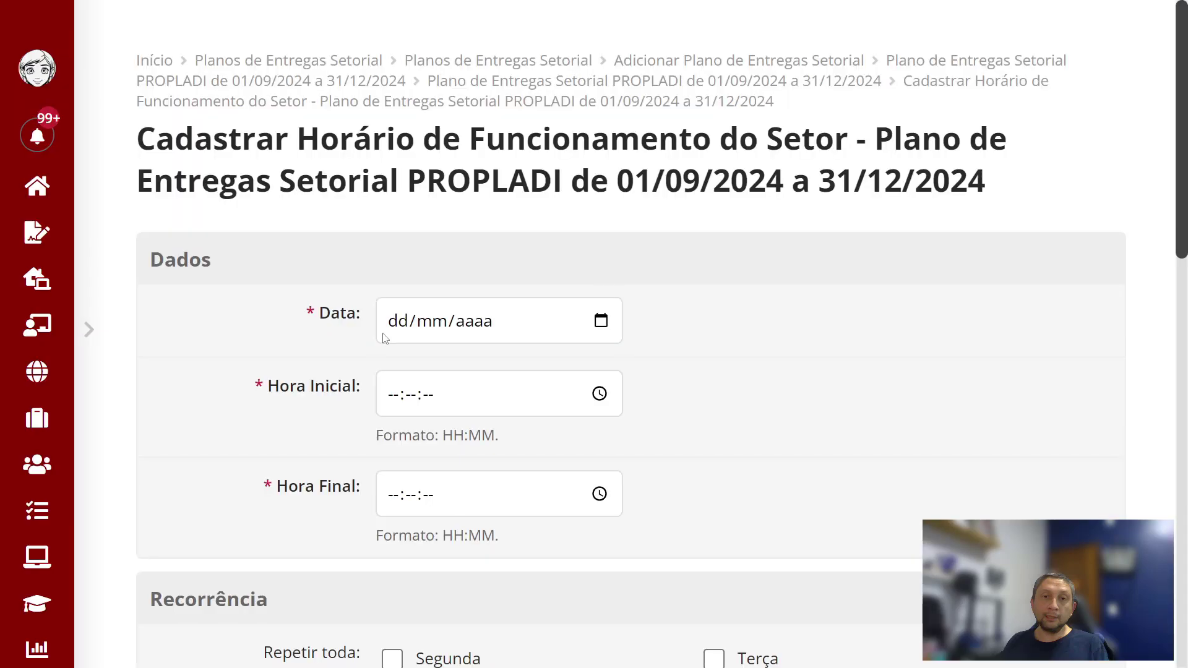
pyautogui.click(399, 323)
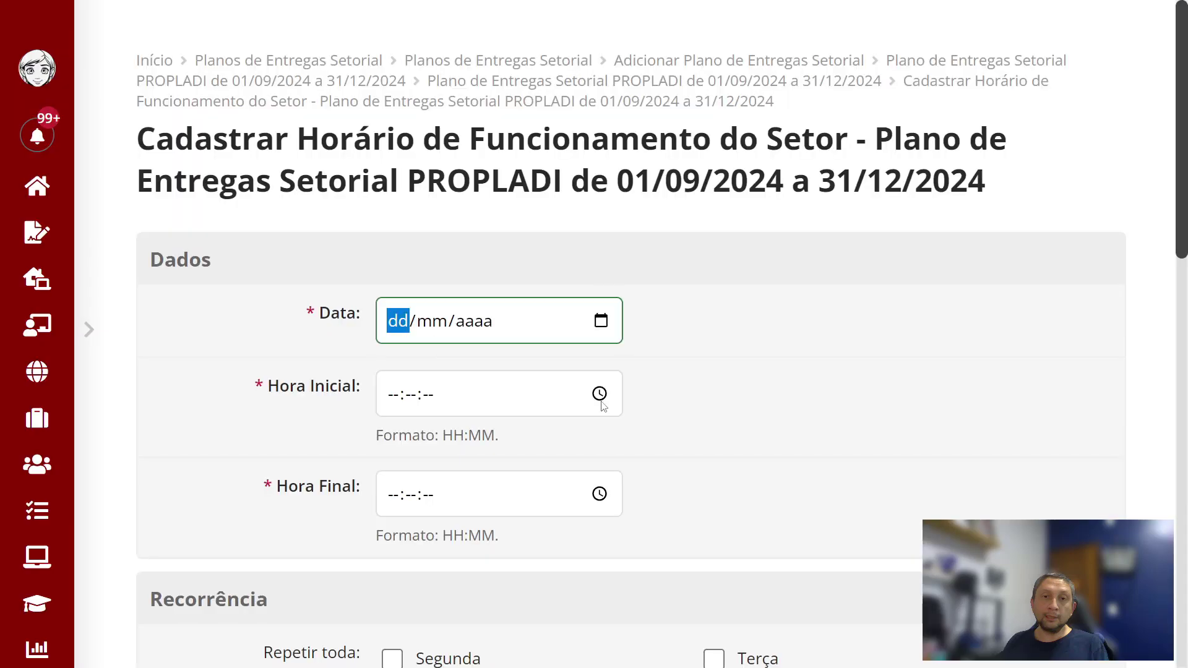
pyautogui.write('01092024')
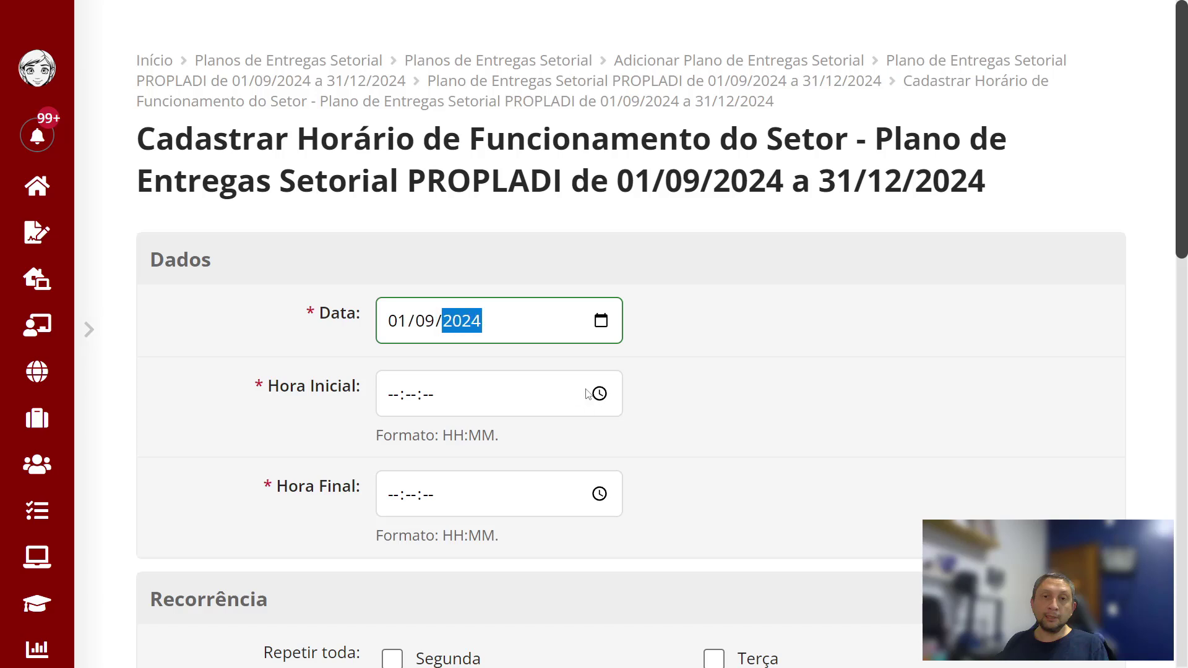
# Step: Set the operating hours' Hora Inicial to 14:00:00 and Hora Final to 18:00:00
pyautogui.click(394, 405)
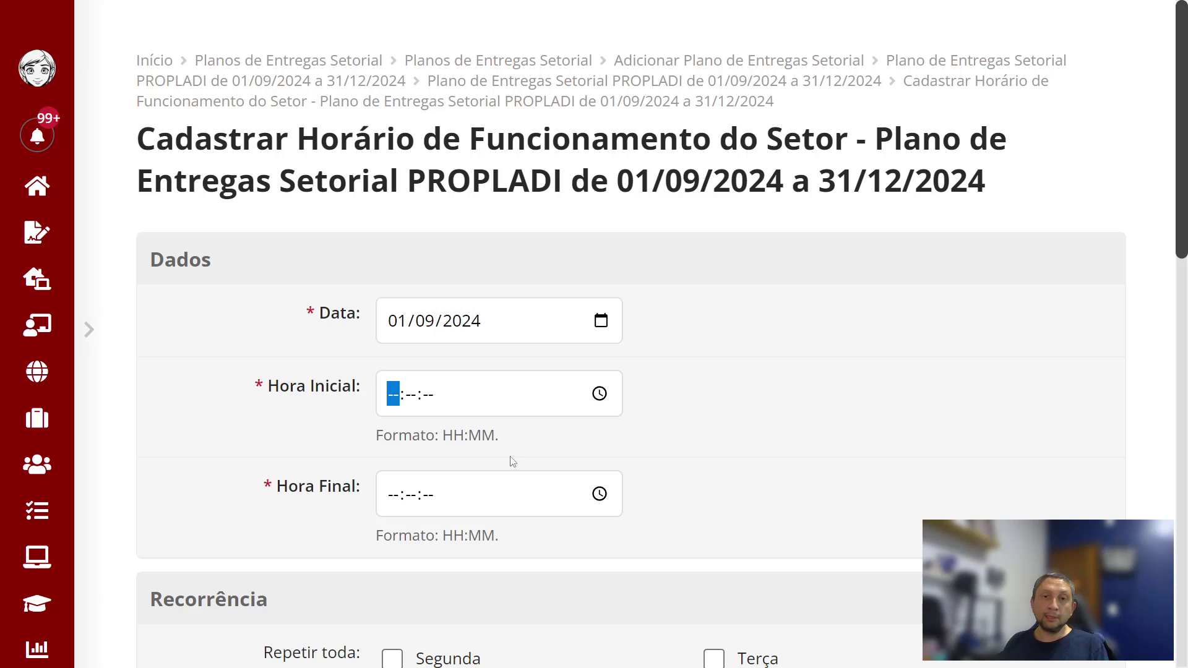
pyautogui.write('08:--:--')
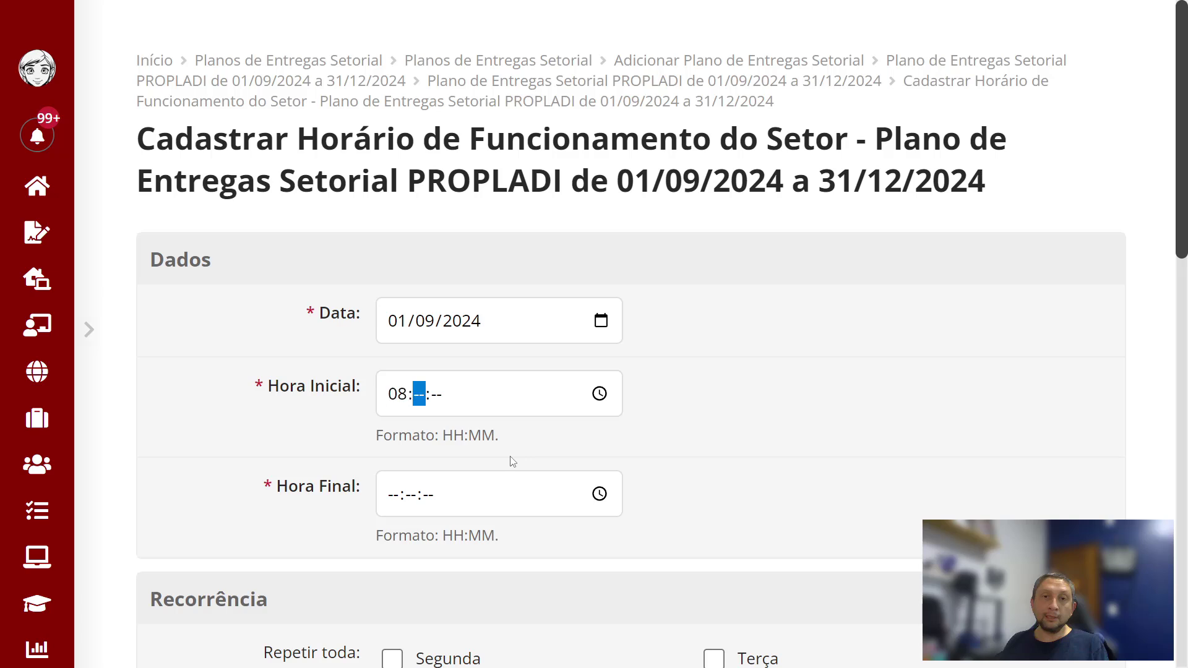
pyautogui.press('BackSpace')
pyautogui.press('BackSpace')
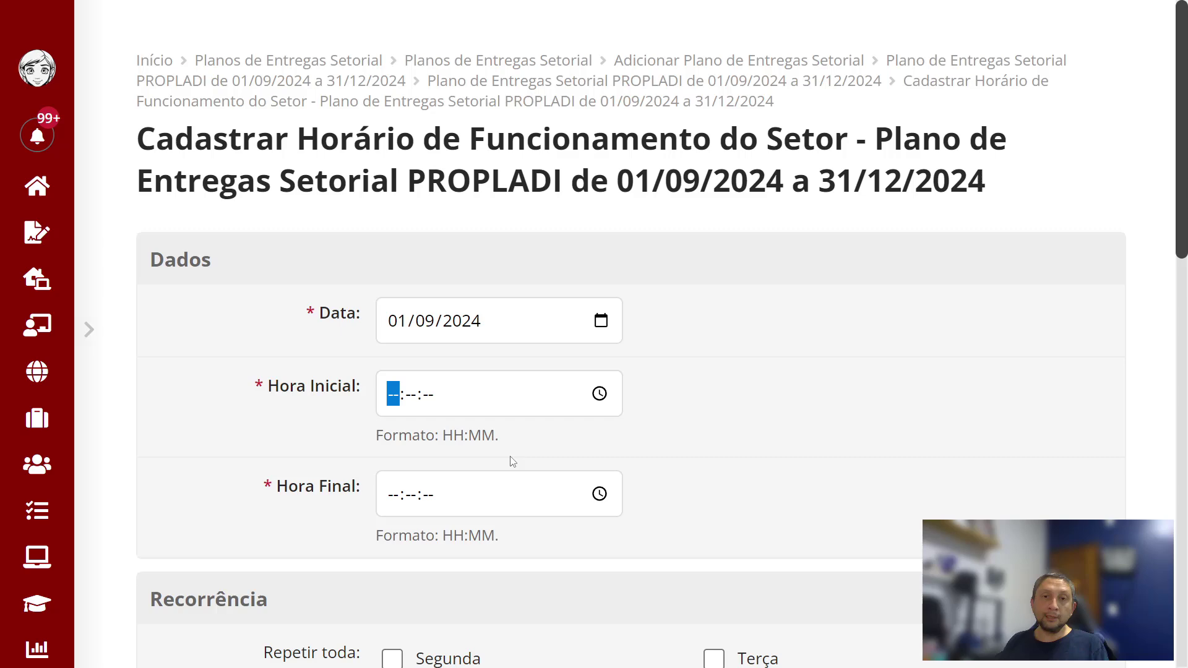
pyautogui.write('140000')
pyautogui.press('Tab')
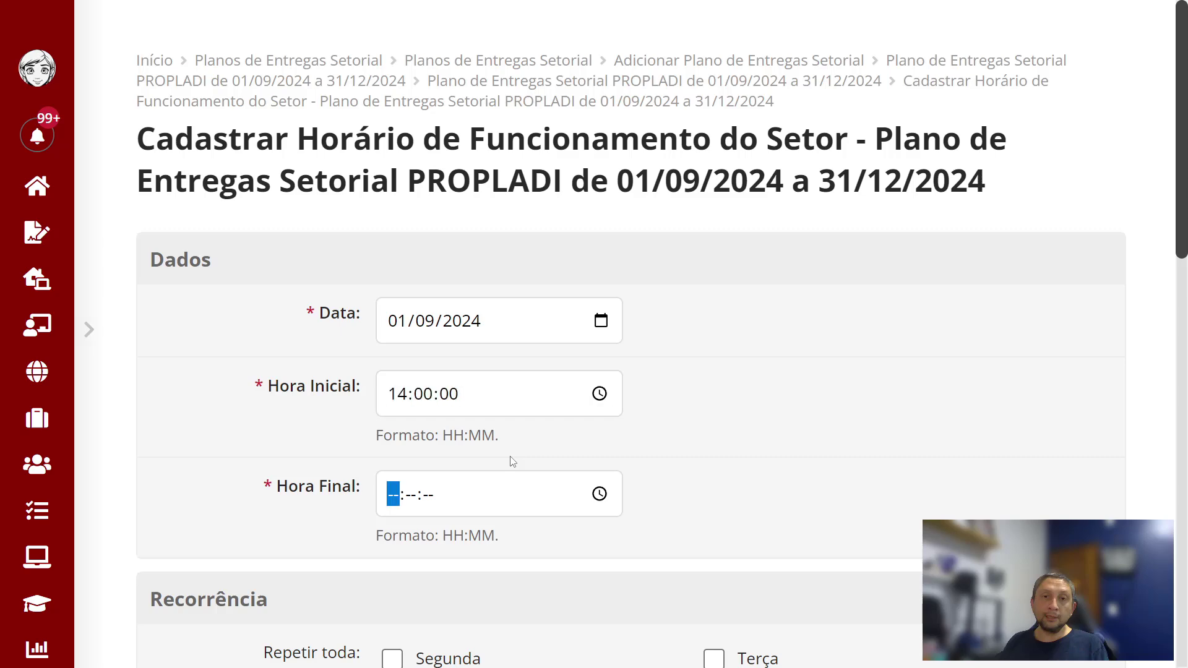
pyautogui.write('180000')
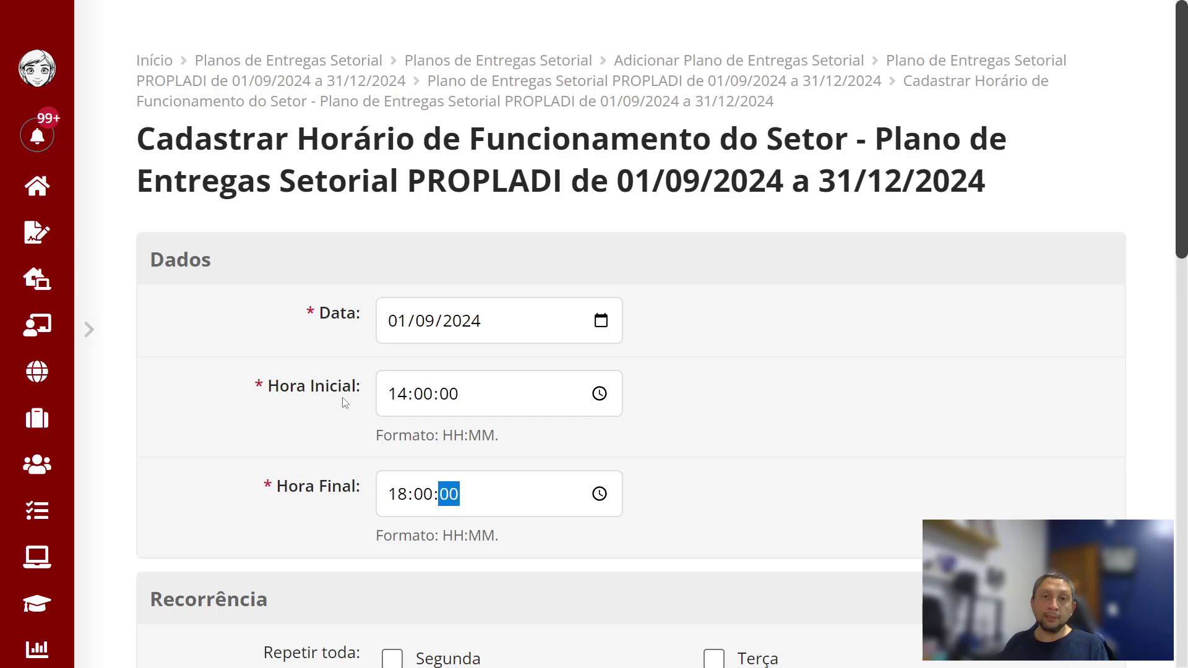
# Step: Set the afternoon shift to repeat every Segunda, Terça, Quarta, Quinta and Sexta
pyautogui.scroll(-5, 370, 431)
pyautogui.click(461, 388)
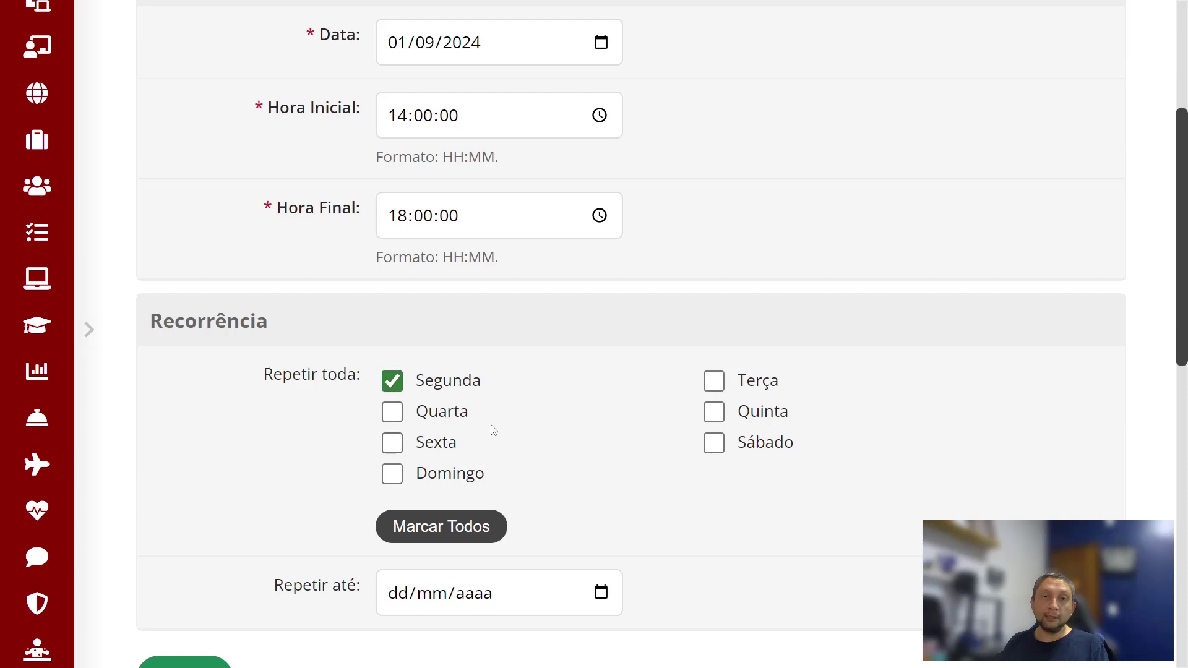
pyautogui.click(762, 386)
pyautogui.click(419, 415)
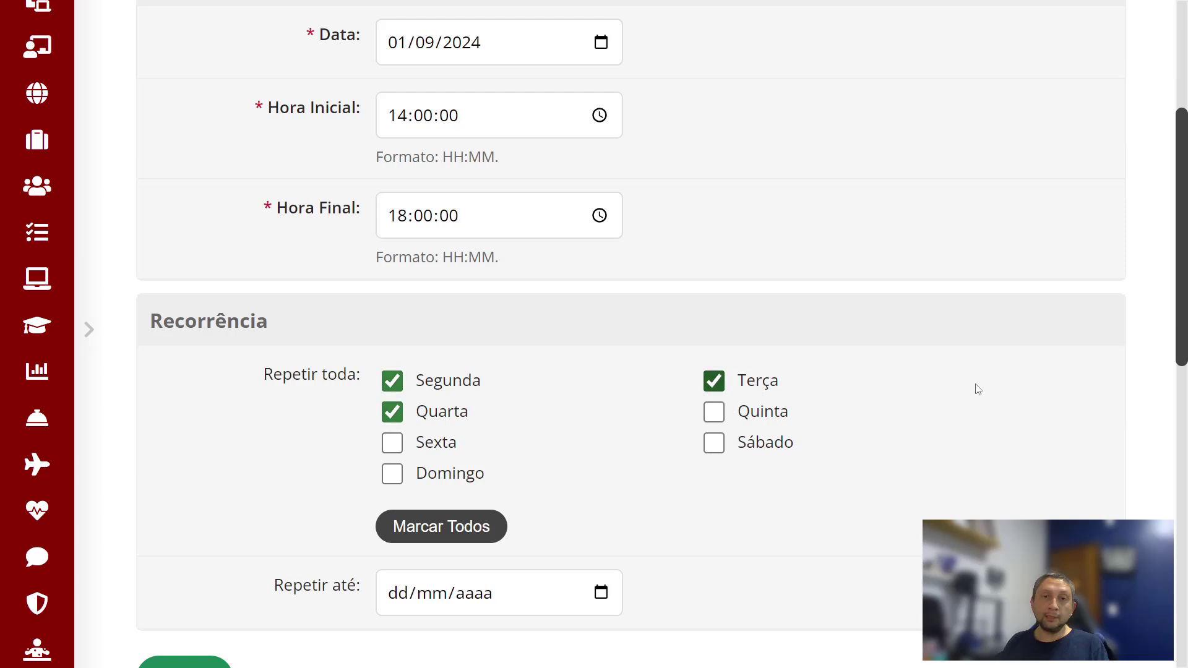
pyautogui.click(784, 415)
pyautogui.click(429, 451)
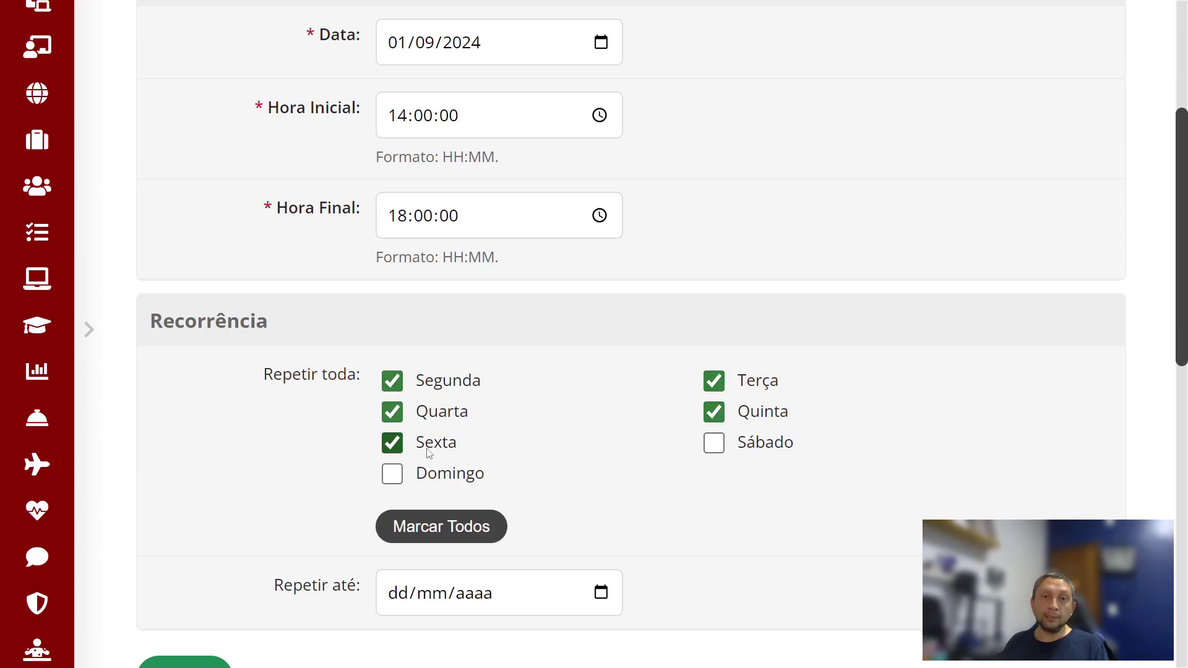
# Step: Set Repetir até to 31/12/2024 for the afternoon shift and save the operating hours
pyautogui.click(392, 593)
pyautogui.write('01/12/2024')
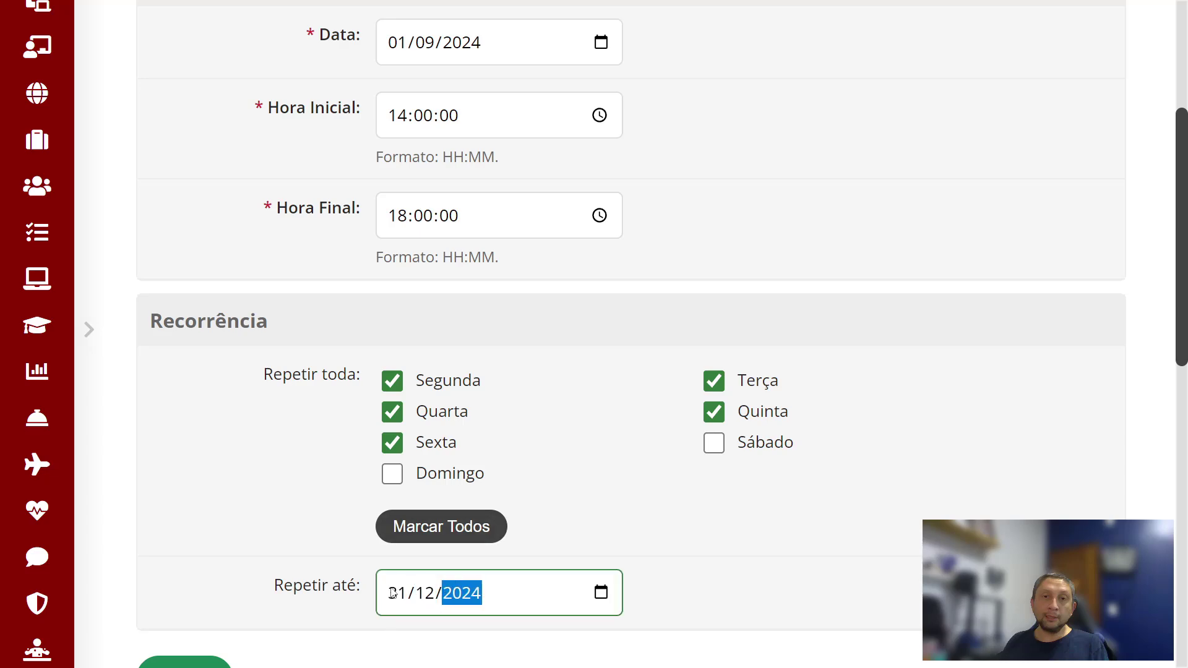
pyautogui.scroll(3, 235, 577)
pyautogui.scroll(-6, 225, 520)
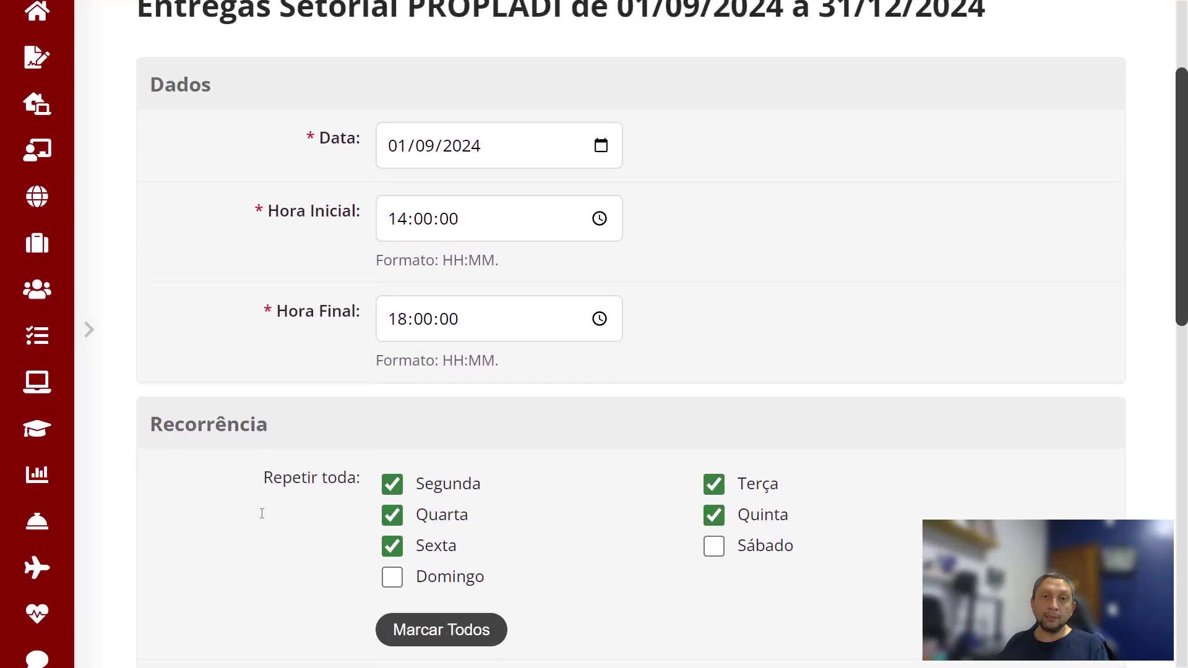
pyautogui.click(175, 473)
pyautogui.scroll(-5, 286, 477)
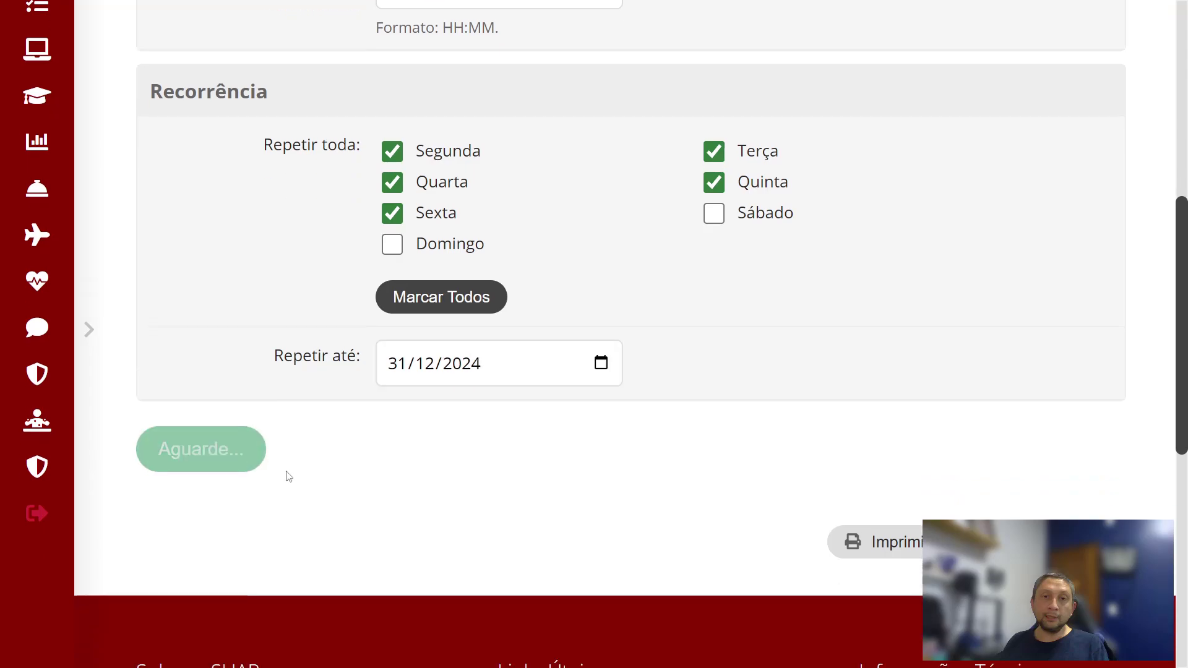
# Step: Check the morning and afternoon entries for each day in the weekly list of registered operating hours
pyautogui.scroll(4, 290, 472)
pyautogui.scroll(5, 291, 471)
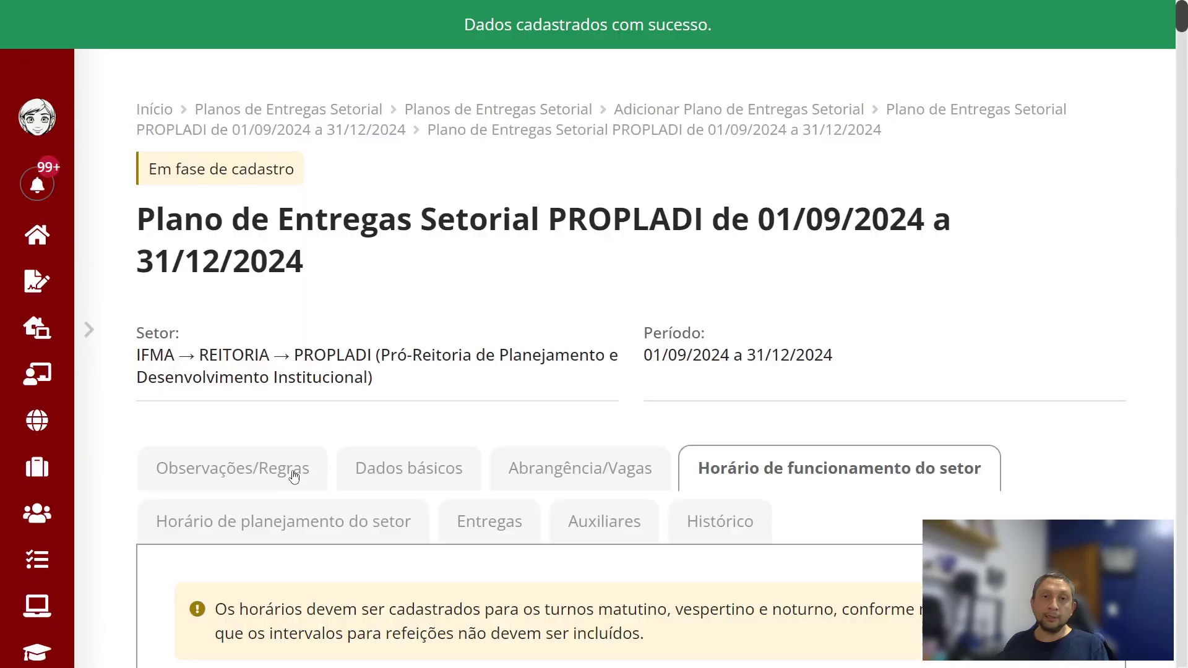
pyautogui.scroll(-5, 637, 480)
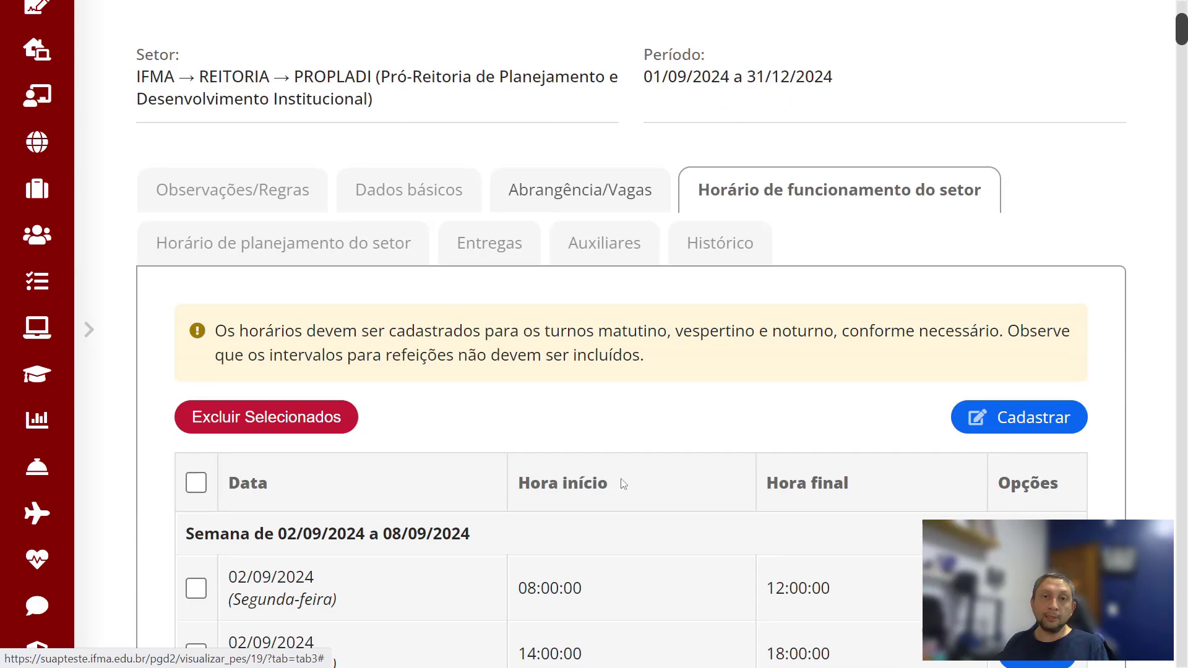
pyautogui.scroll(-3, 279, 506)
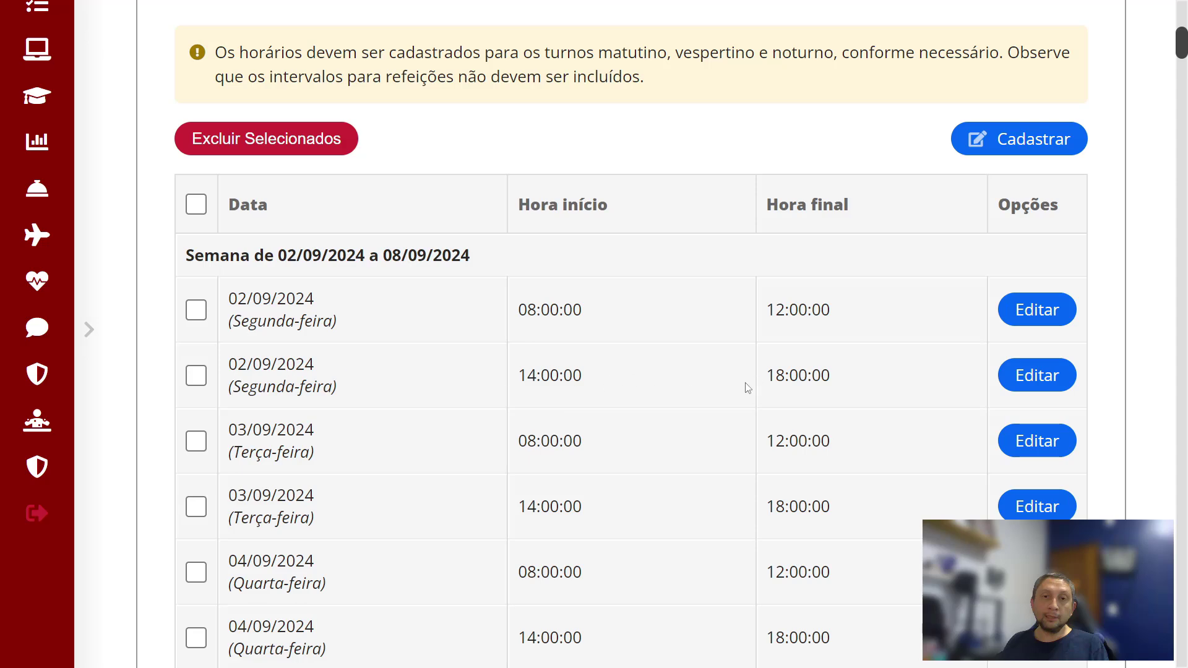
pyautogui.scroll(-8, 669, 396)
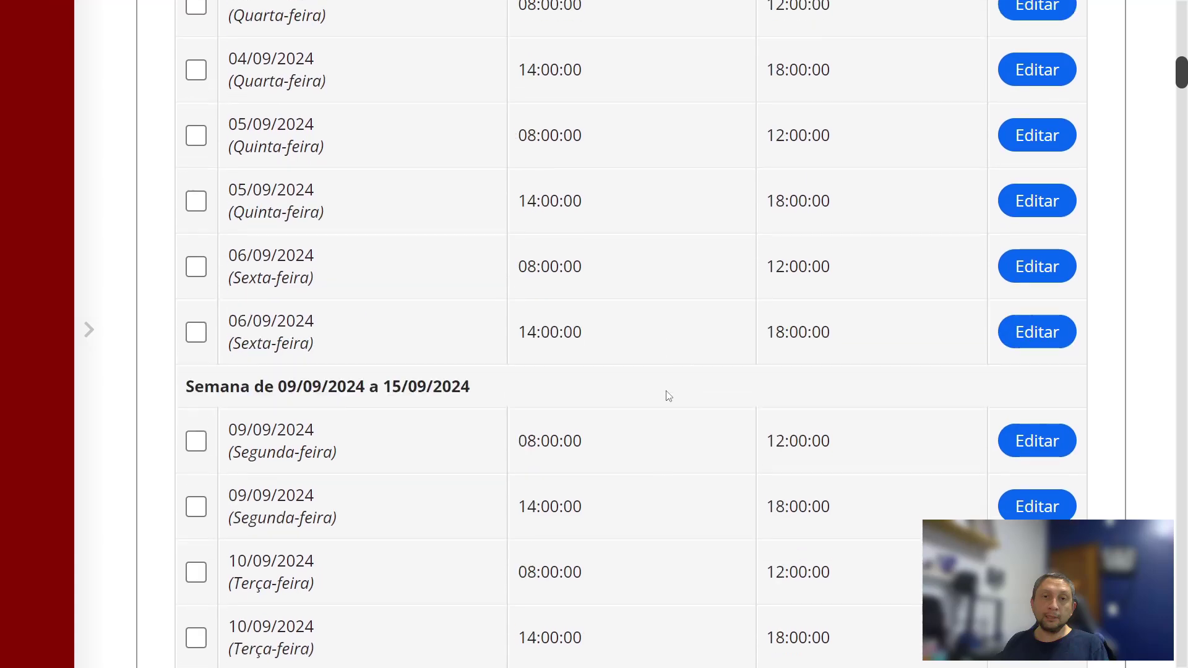
pyautogui.scroll(10, 665, 395)
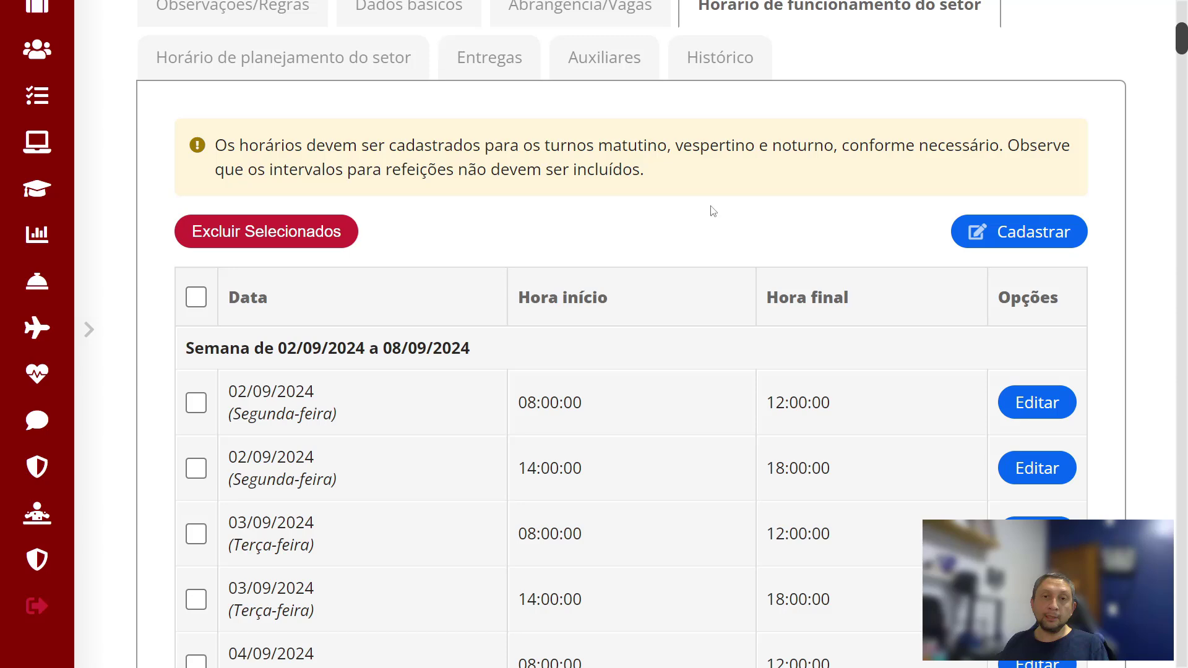
# Step: Select every morning and afternoon entry in the operating hours table, then clear the selection
pyautogui.click(199, 298)
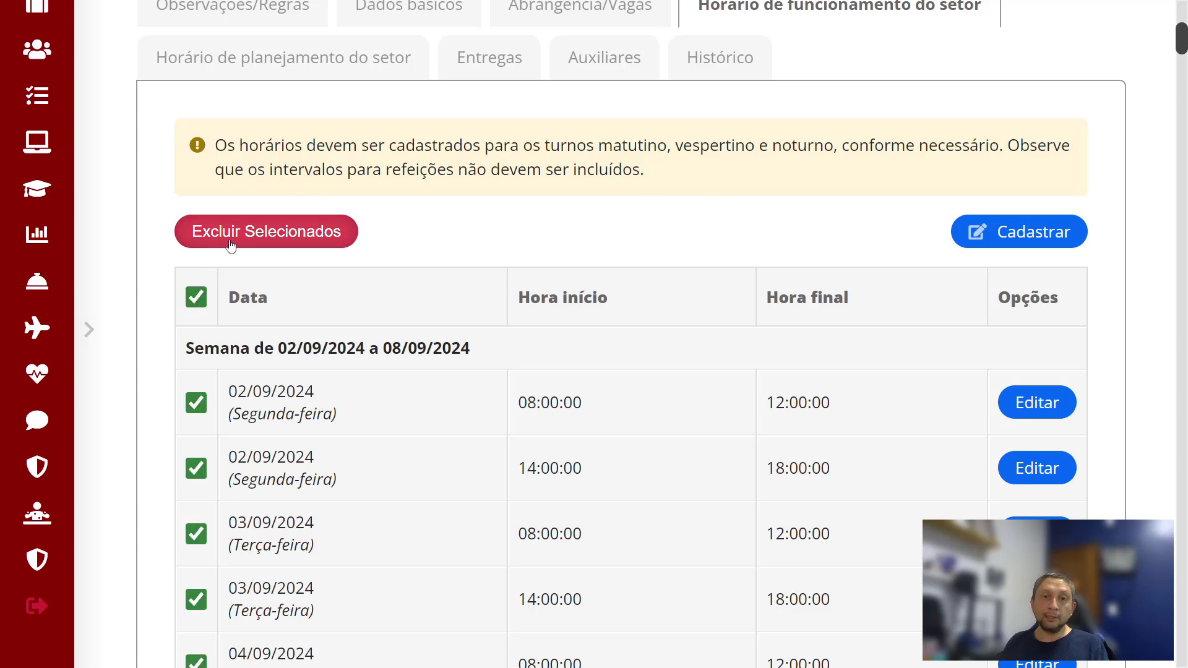
pyautogui.click(196, 298)
pyautogui.scroll(-4, 538, 303)
pyautogui.scroll(3, 569, 327)
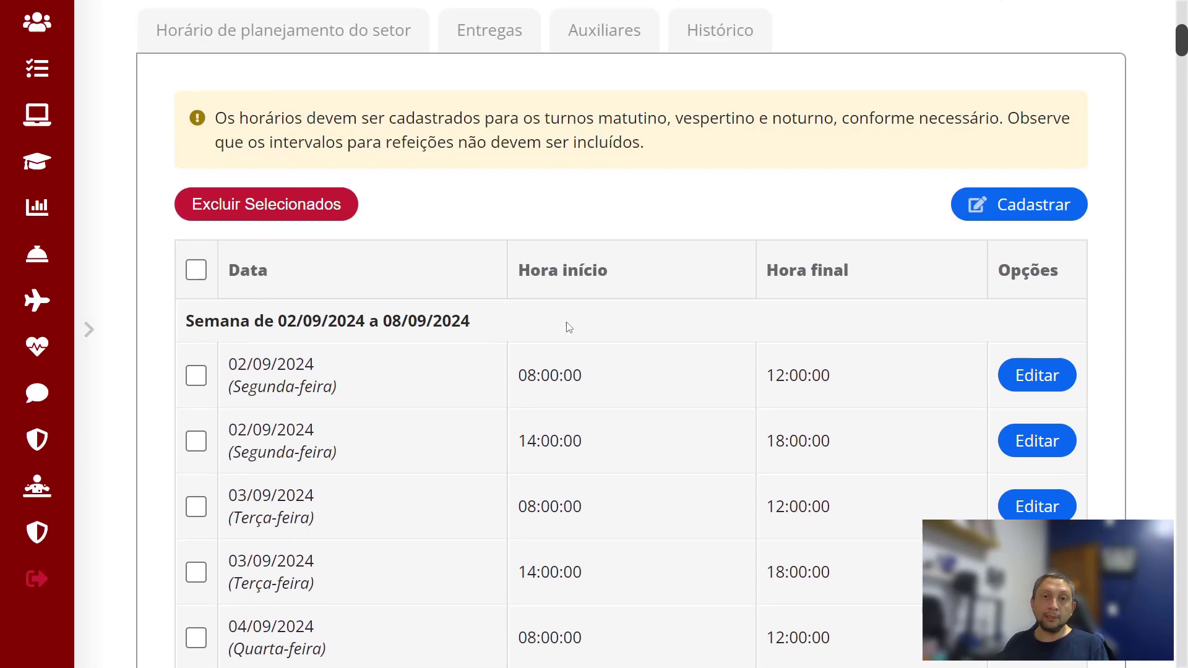
# Step: Open the registration of a Horário de planejamento do setor and set its Data to 13/09/2024
pyautogui.scroll(5, 569, 327)
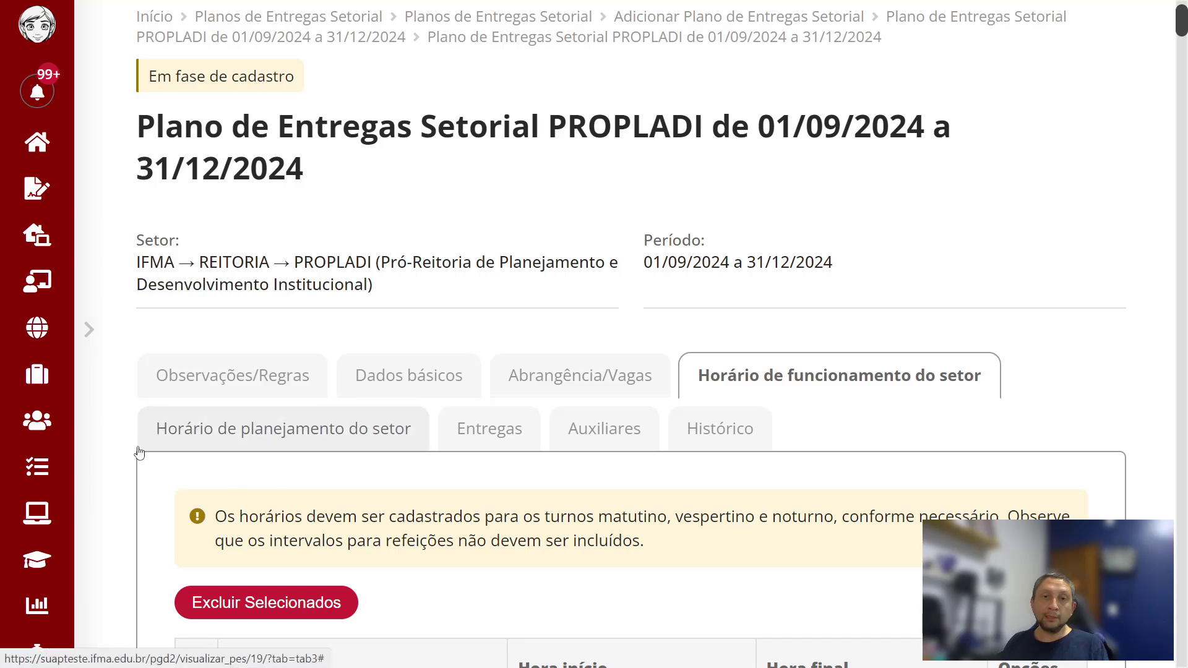
pyautogui.click(292, 435)
pyautogui.scroll(-1, 732, 442)
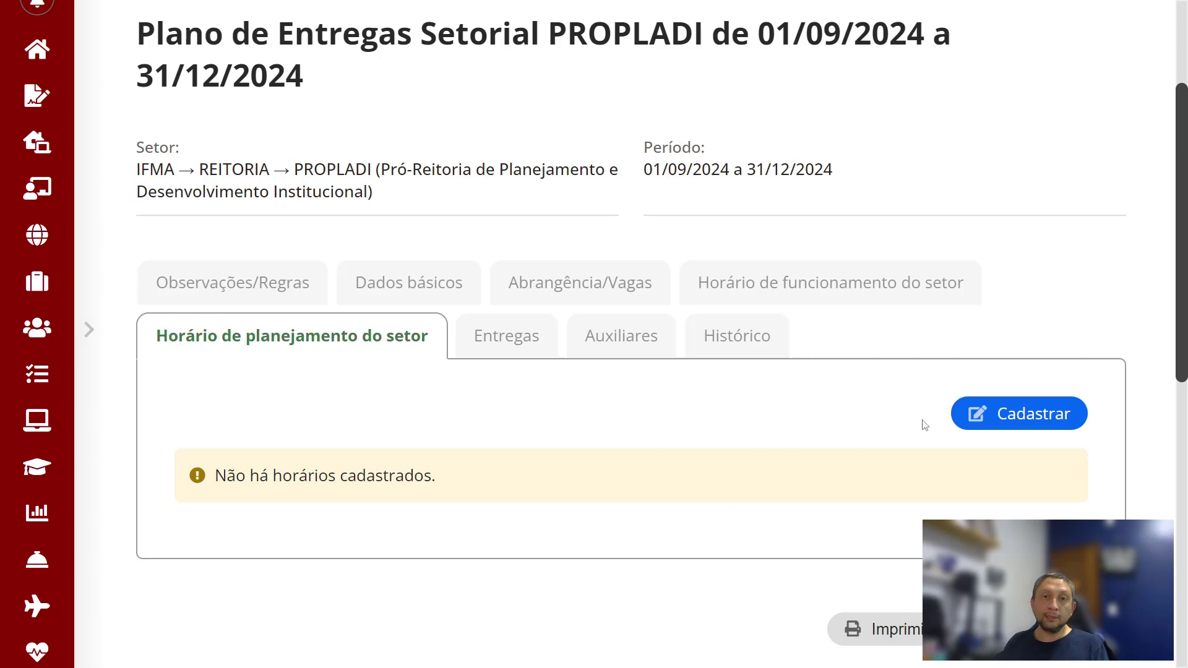
pyautogui.click(1044, 421)
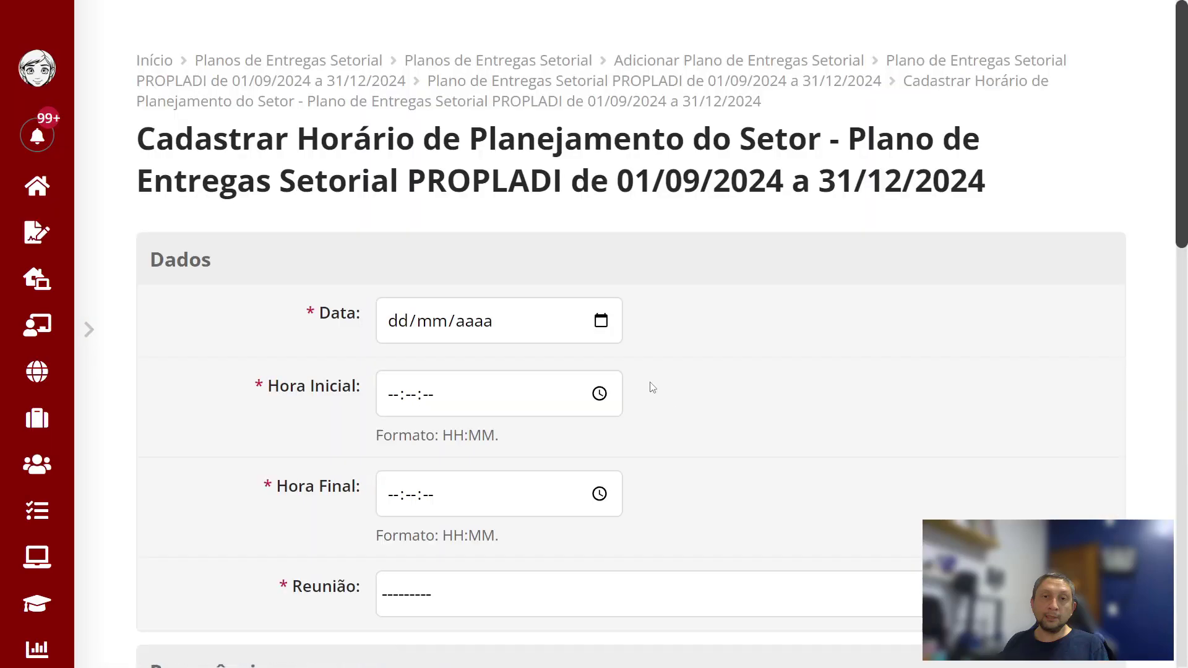
pyautogui.click(601, 228)
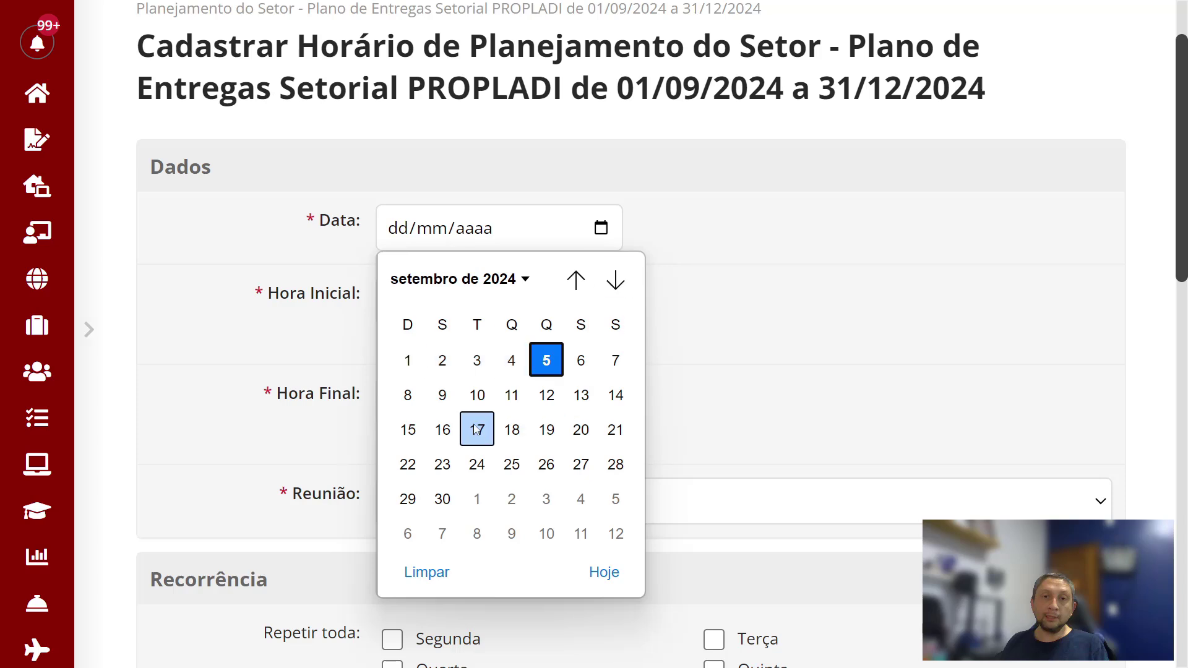
pyautogui.click(570, 401)
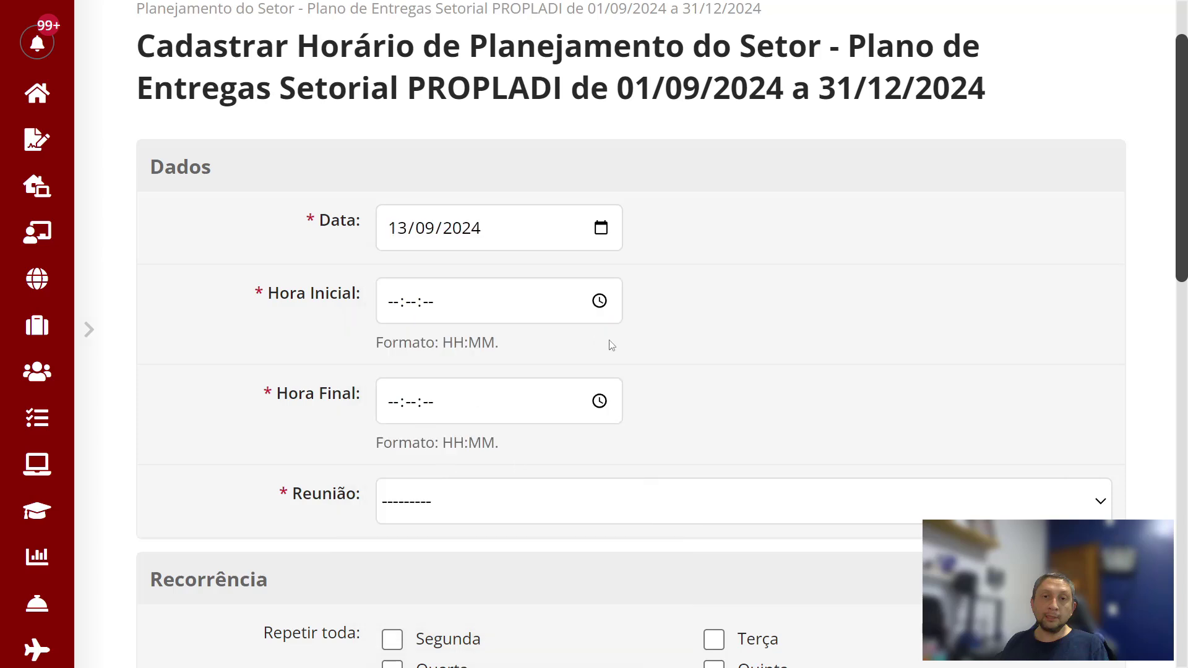
# Step: Set the planning schedule's Hora Inicial to 15:00:00 and Hora Final to 17:00:00
pyautogui.click(397, 309)
pyautogui.write('150000')
pyautogui.press('Tab')
pyautogui.press('Tab')
pyautogui.press('Tab')
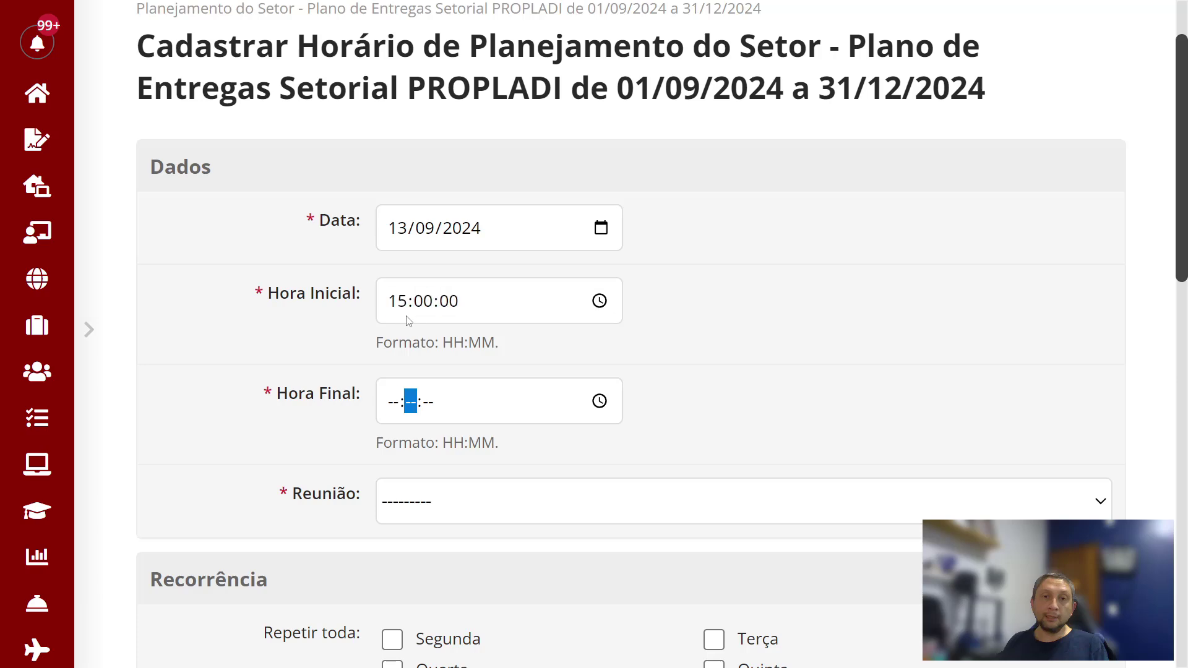
pyautogui.hotkey('shift', 'Tab')
pyautogui.write('170000')
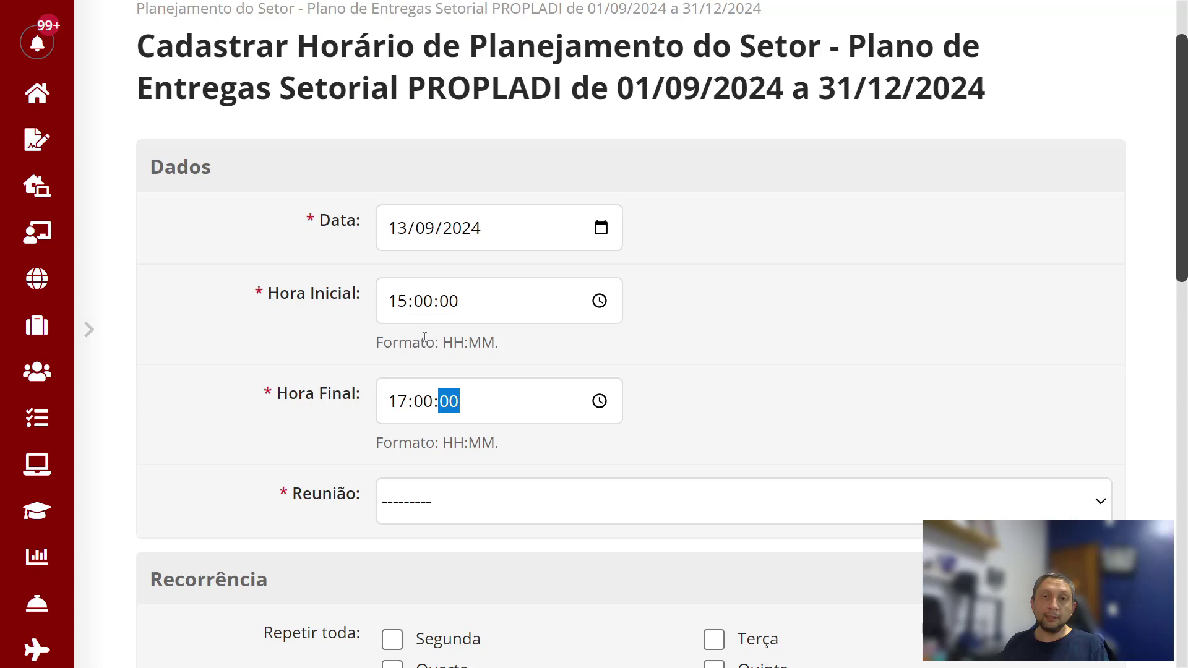
# Step: Choose Reunião online as the meeting type and review the other available Reunião options
pyautogui.click(430, 520)
pyautogui.click(481, 422)
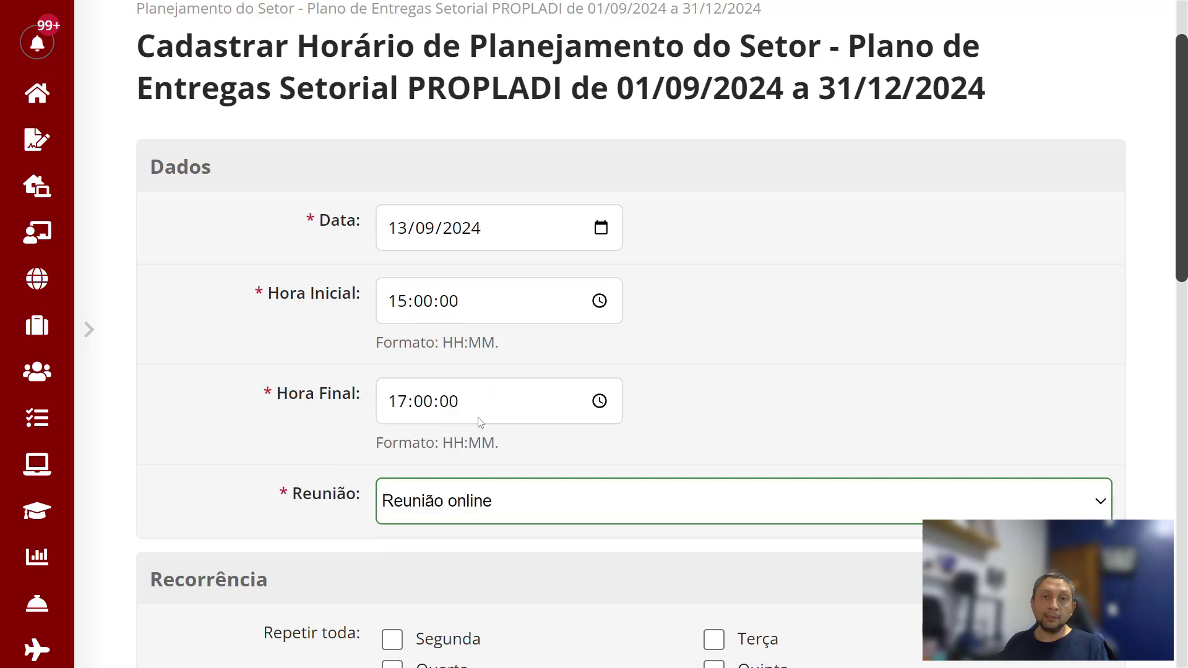
pyautogui.click(470, 509)
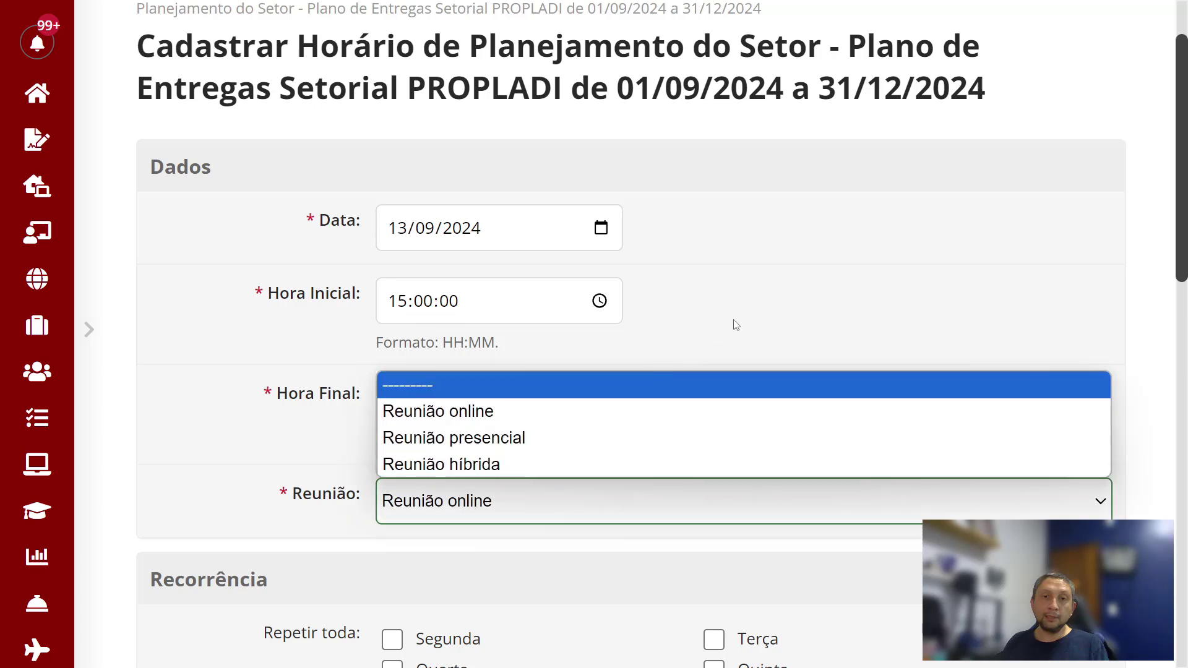
pyautogui.click(670, 363)
# Step: Examine the planning schedule's date, hours and meeting type together with its recurrence options
pyautogui.scroll(-3, 470, 506)
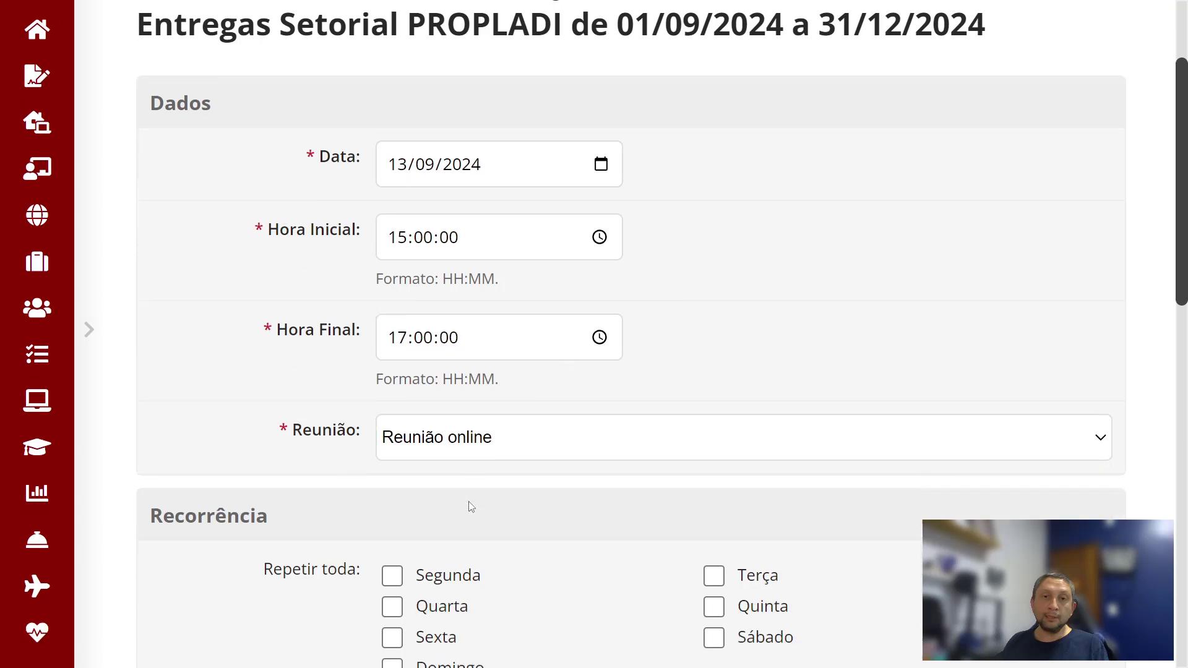
pyautogui.scroll(2, 471, 507)
pyautogui.scroll(-1, 465, 501)
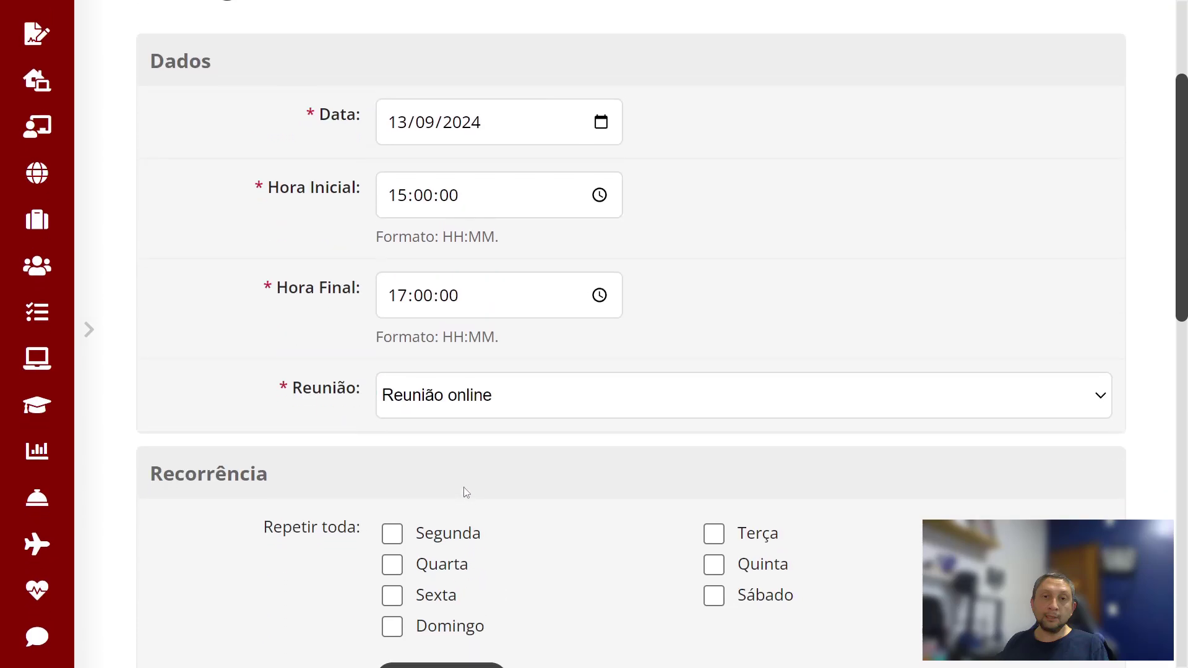
pyautogui.scroll(3, 427, 198)
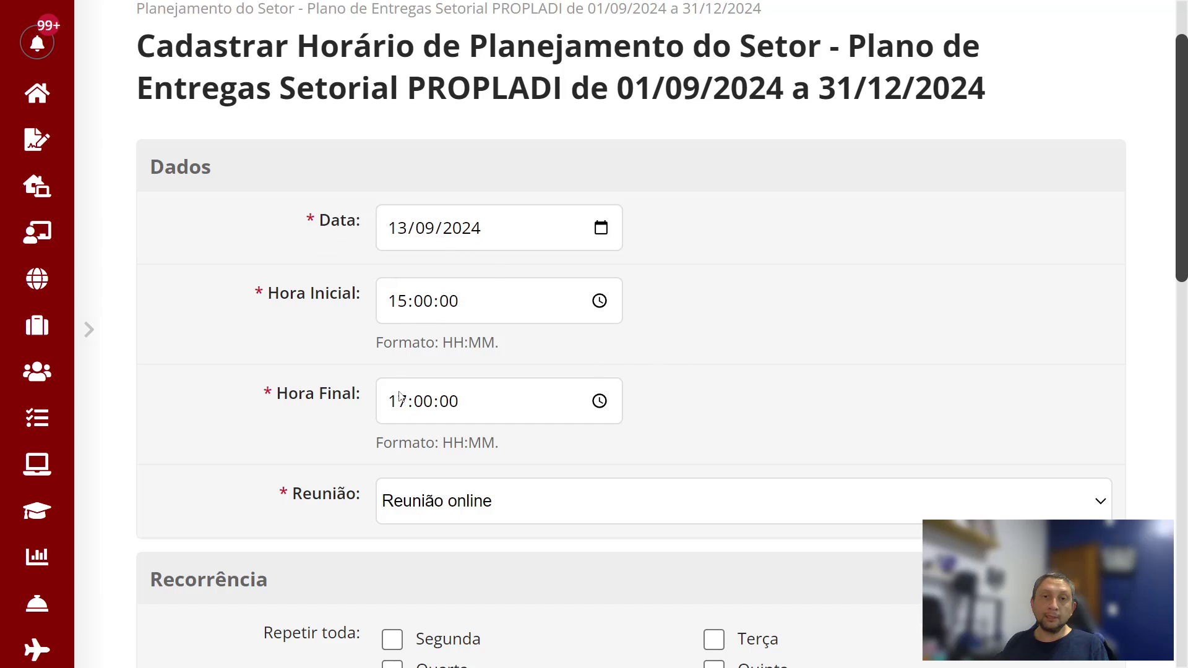
pyautogui.scroll(-2, 441, 281)
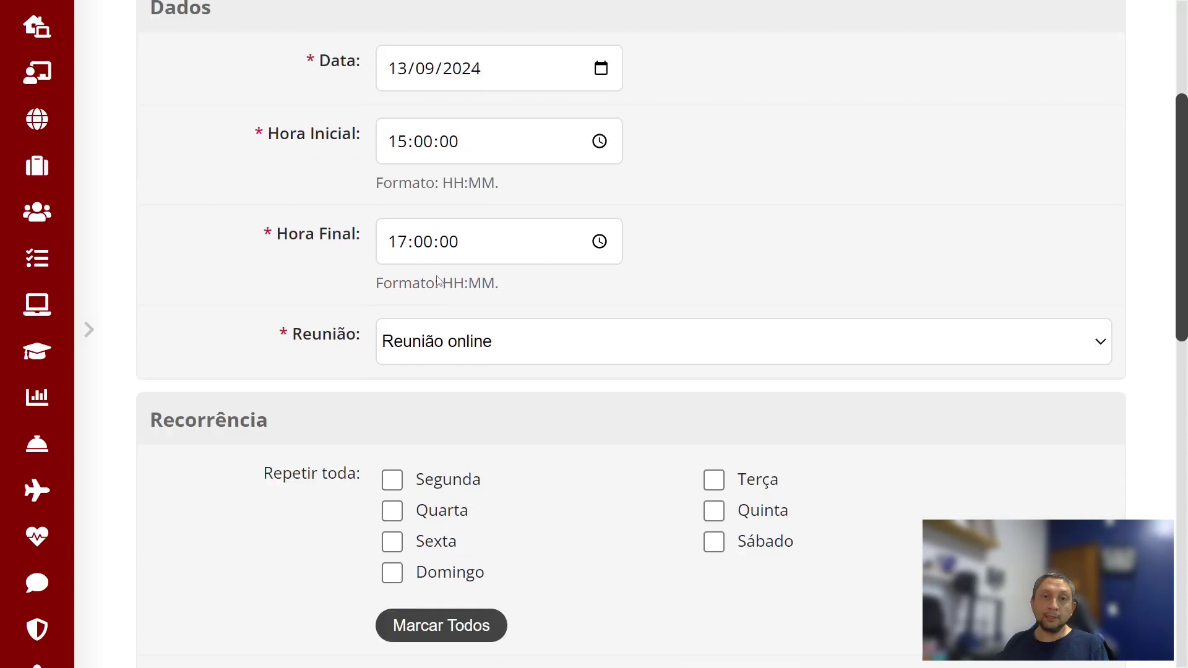
pyautogui.scroll(2, 439, 292)
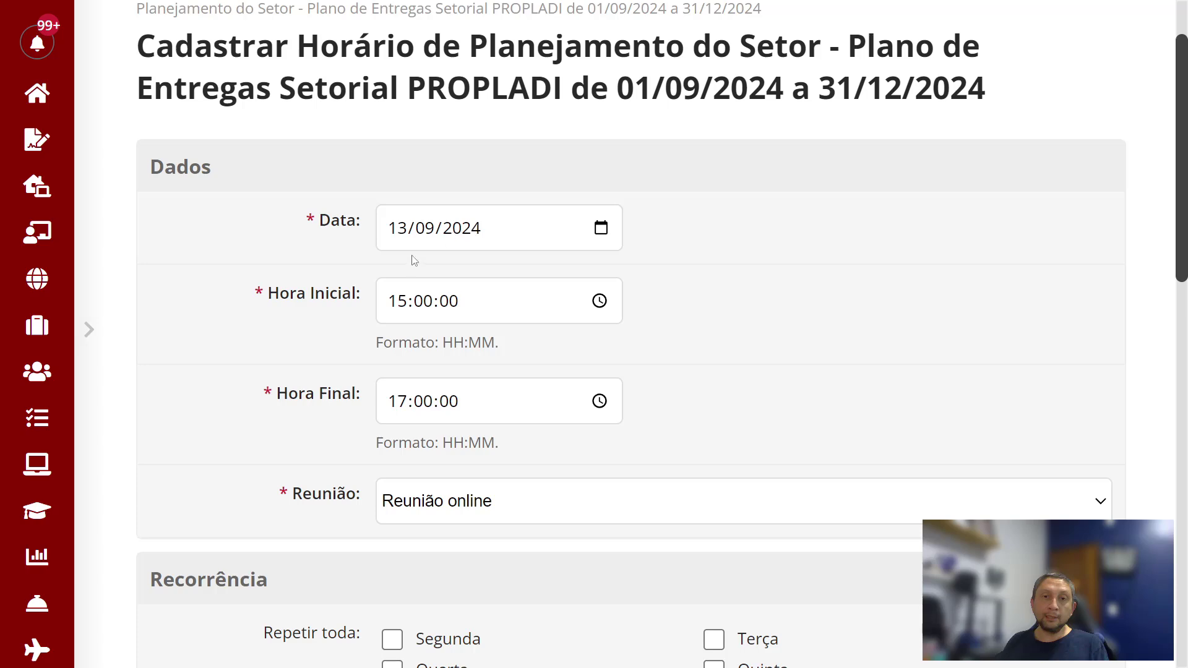
pyautogui.scroll(-3, 410, 257)
pyautogui.scroll(3, 481, 431)
pyautogui.scroll(-4, 481, 431)
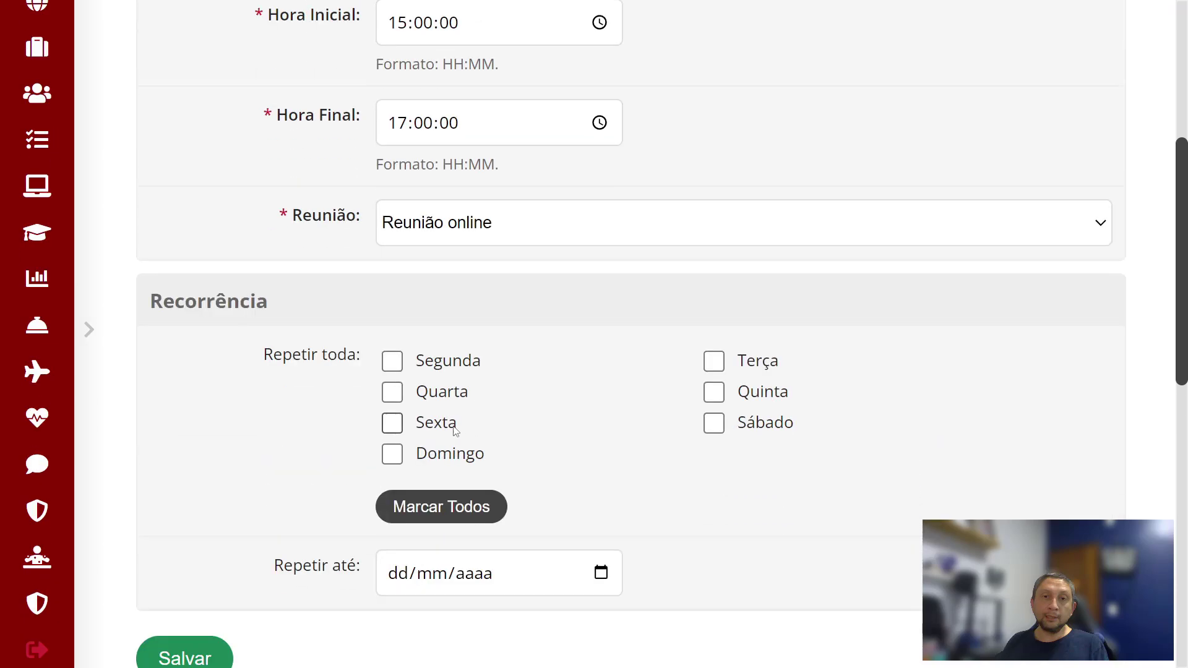
# Step: Set the planning schedule to repeat every Segunda
pyautogui.scroll(2, 493, 416)
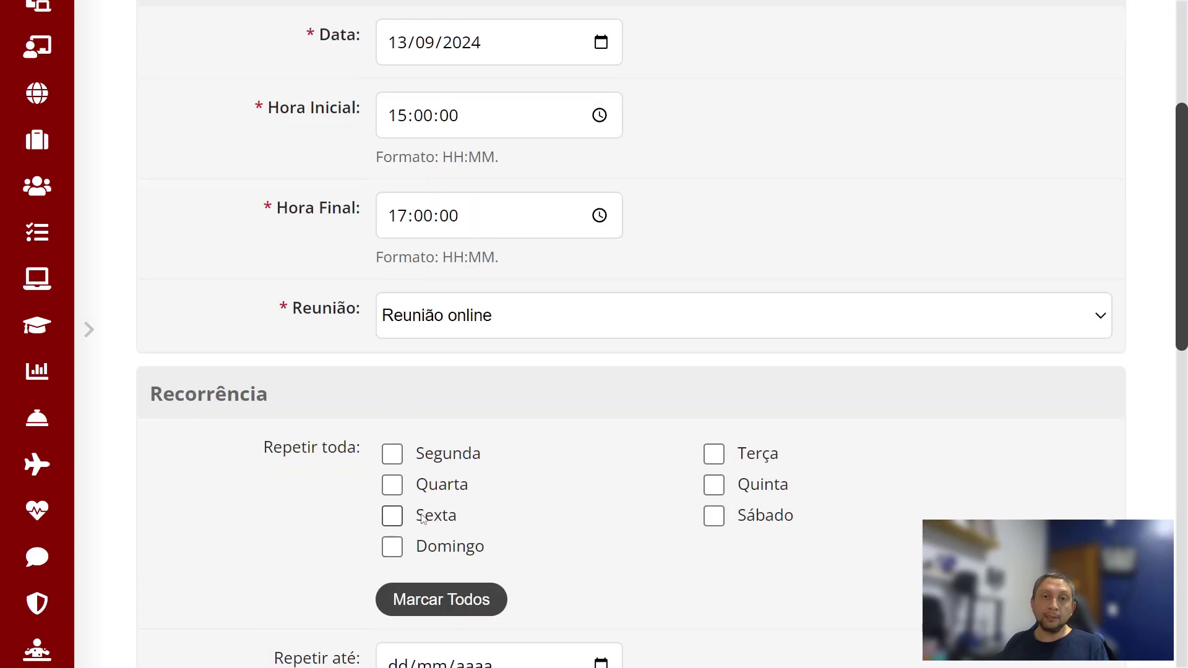
pyautogui.click(456, 461)
pyautogui.scroll(-1, 535, 442)
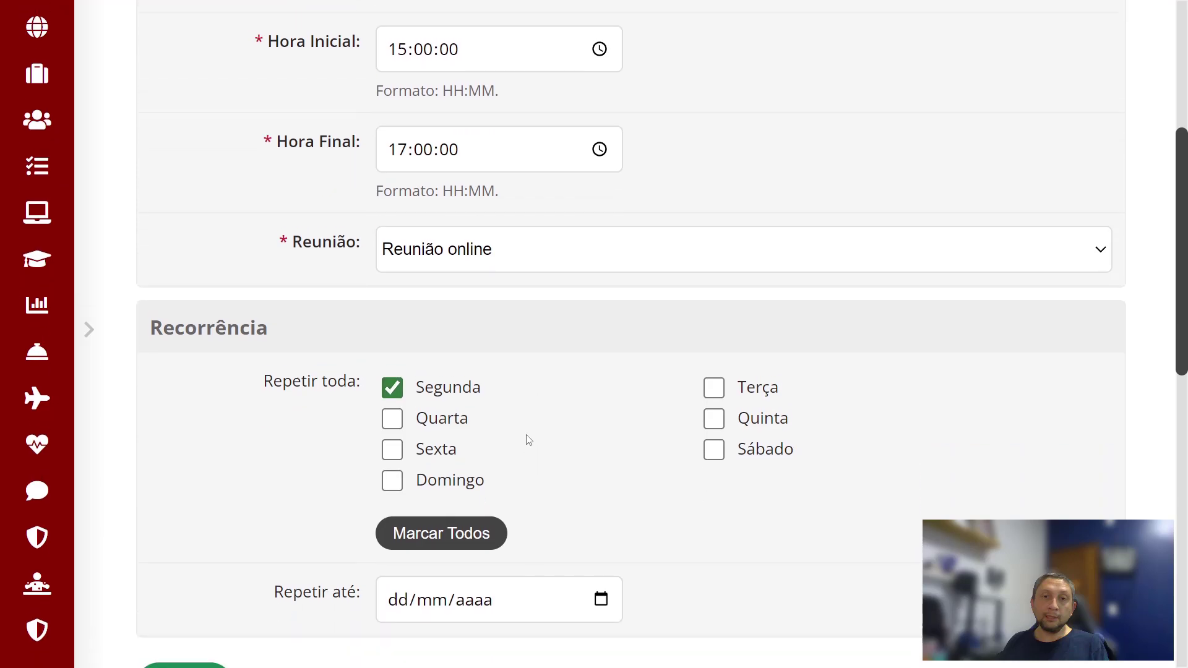
# Step: Change the planning schedule's start date to 01/09/2024 to match the beginning of the plan's period
pyautogui.scroll(1, 529, 440)
pyautogui.scroll(-3, 462, 261)
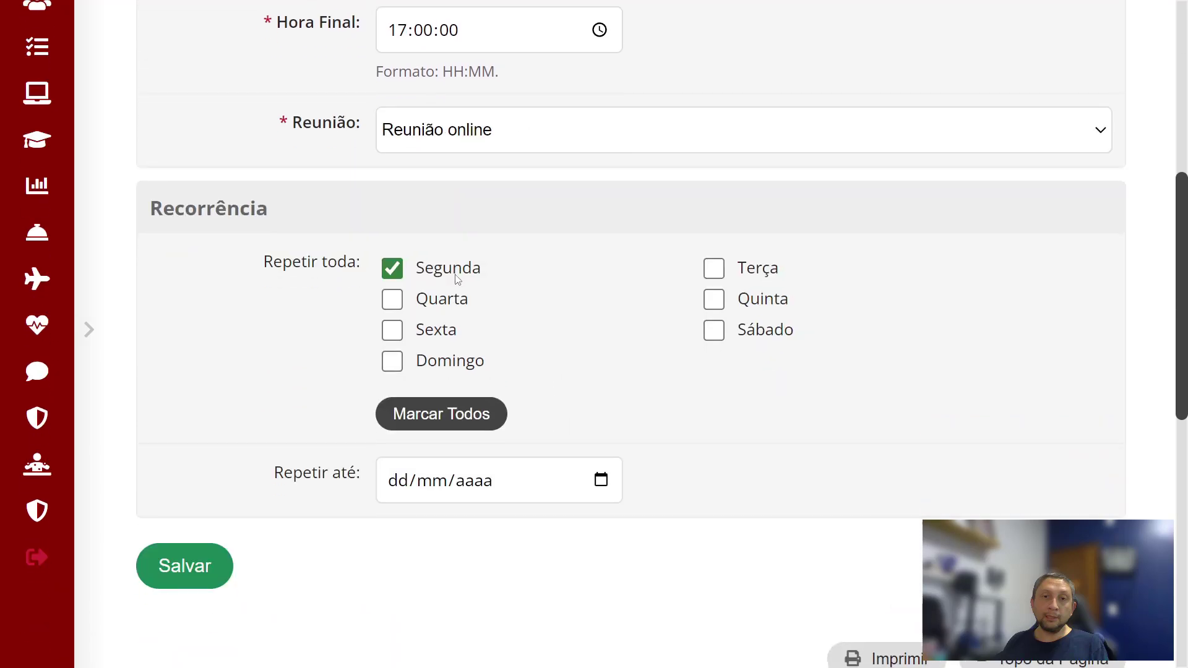
pyautogui.scroll(5, 433, 259)
pyautogui.click(396, 146)
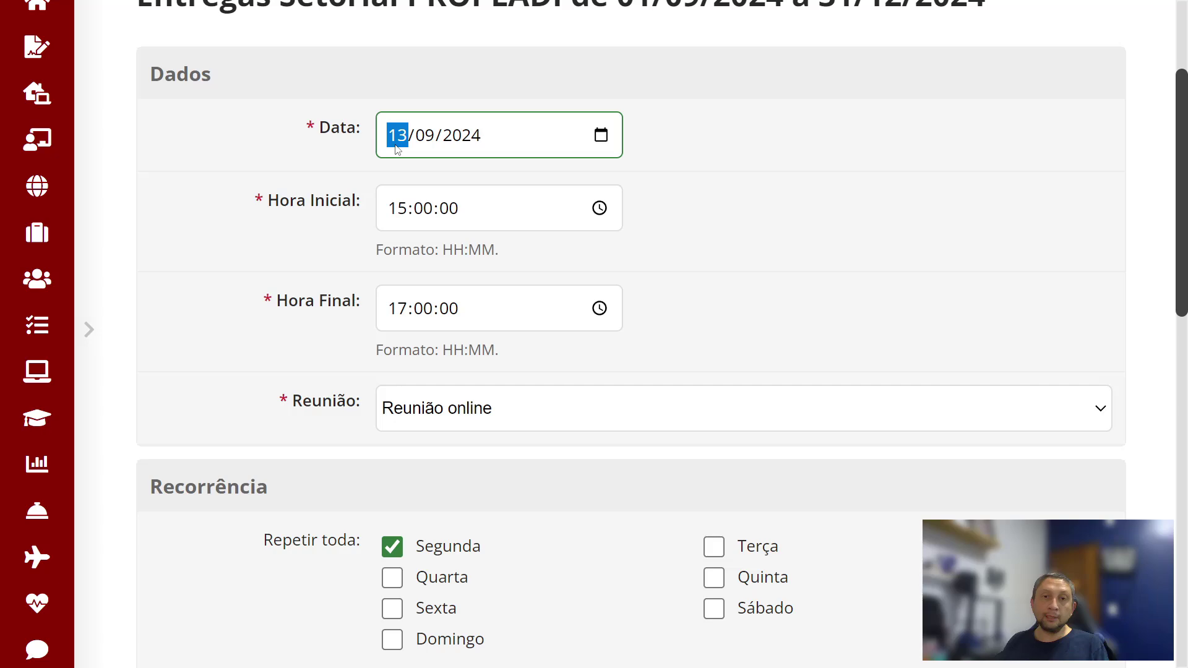
pyautogui.write('01')
pyautogui.scroll(3, 408, 154)
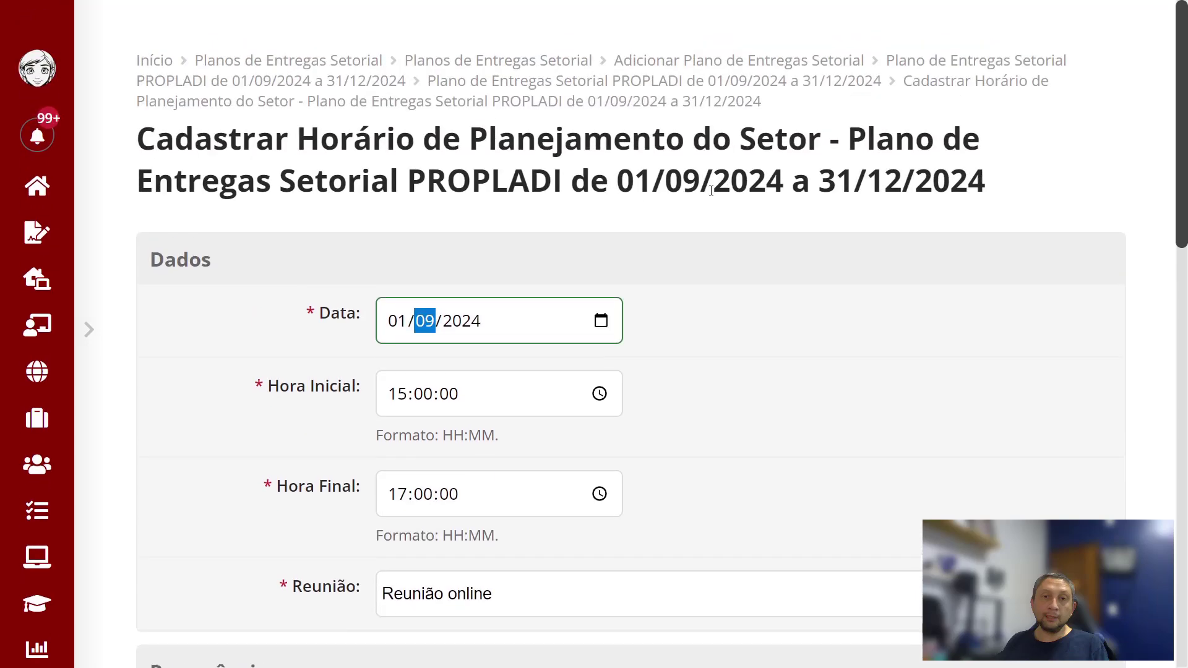
pyautogui.scroll(-3, 547, 303)
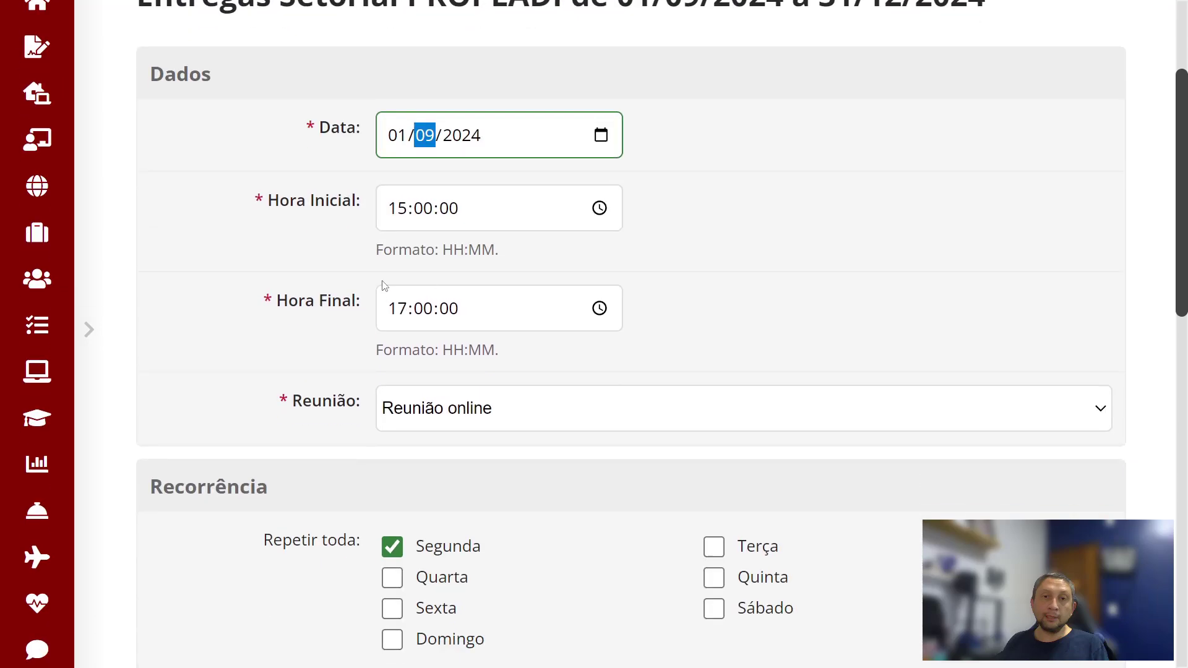
# Step: Set the recurrence's Repetir até date to 31/12/2024 and save the planning schedule
pyautogui.scroll(-3, 433, 318)
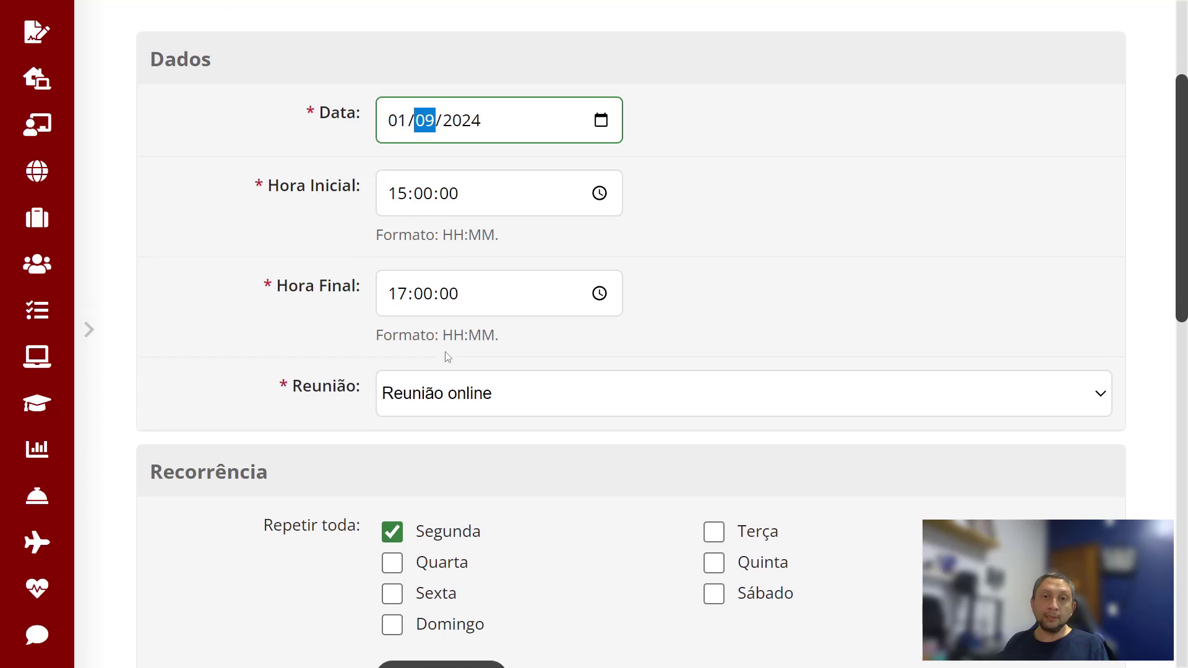
pyautogui.scroll(-3, 454, 378)
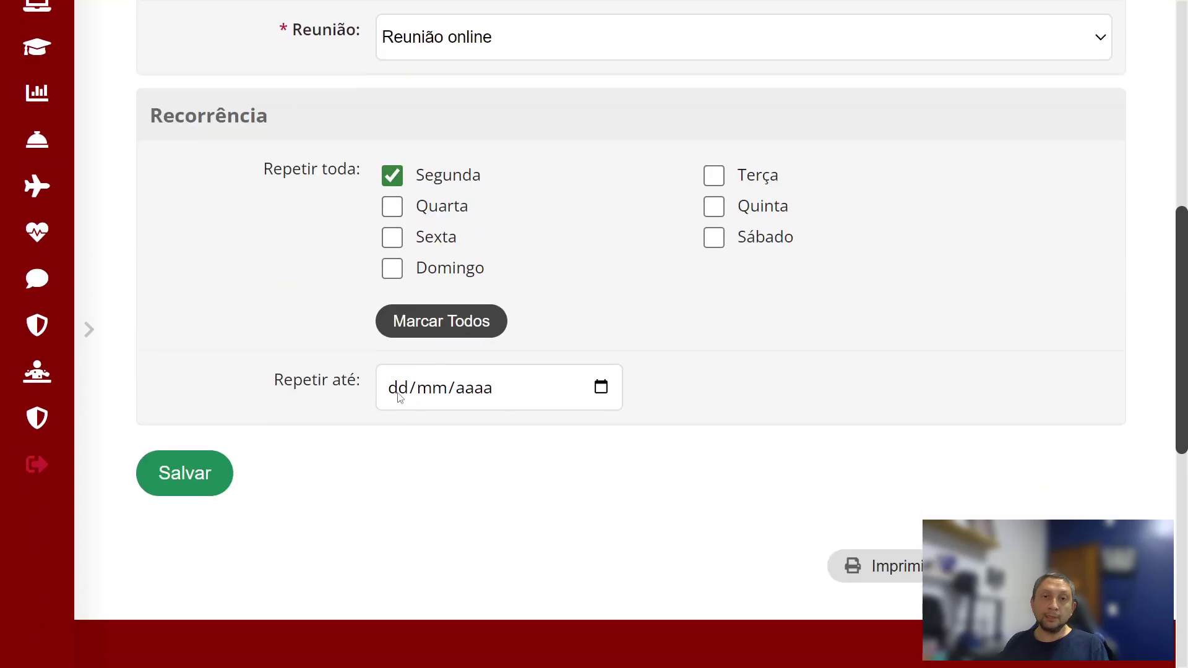
pyautogui.click(399, 397)
pyautogui.write('31122024')
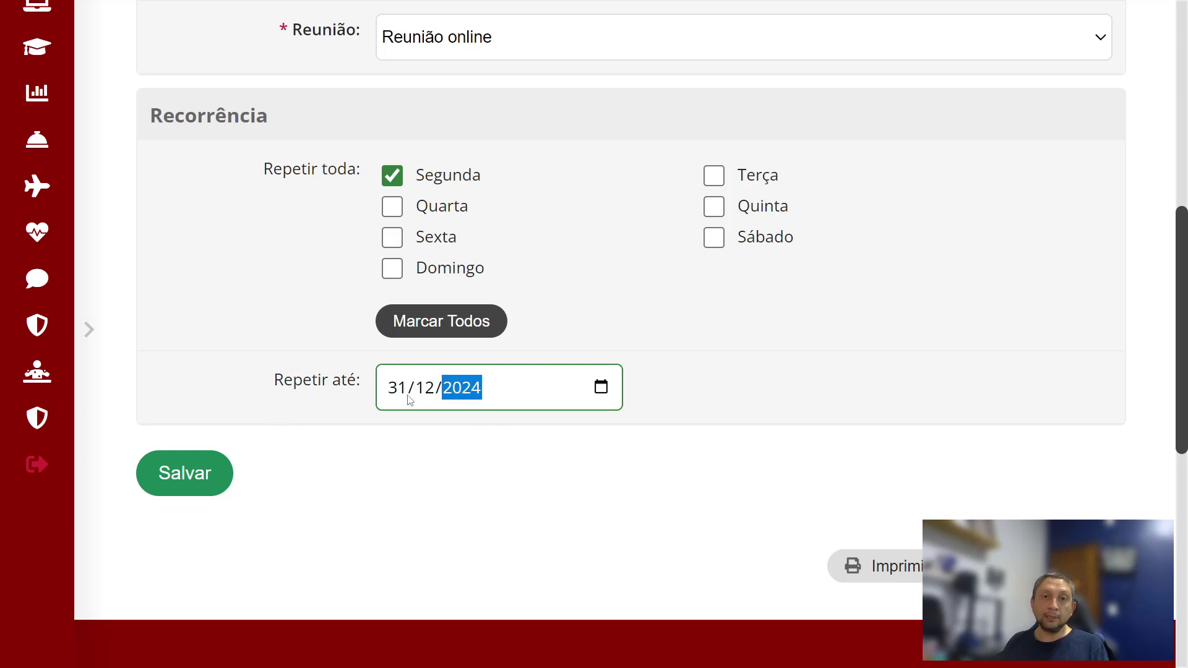
pyautogui.scroll(10, 711, 297)
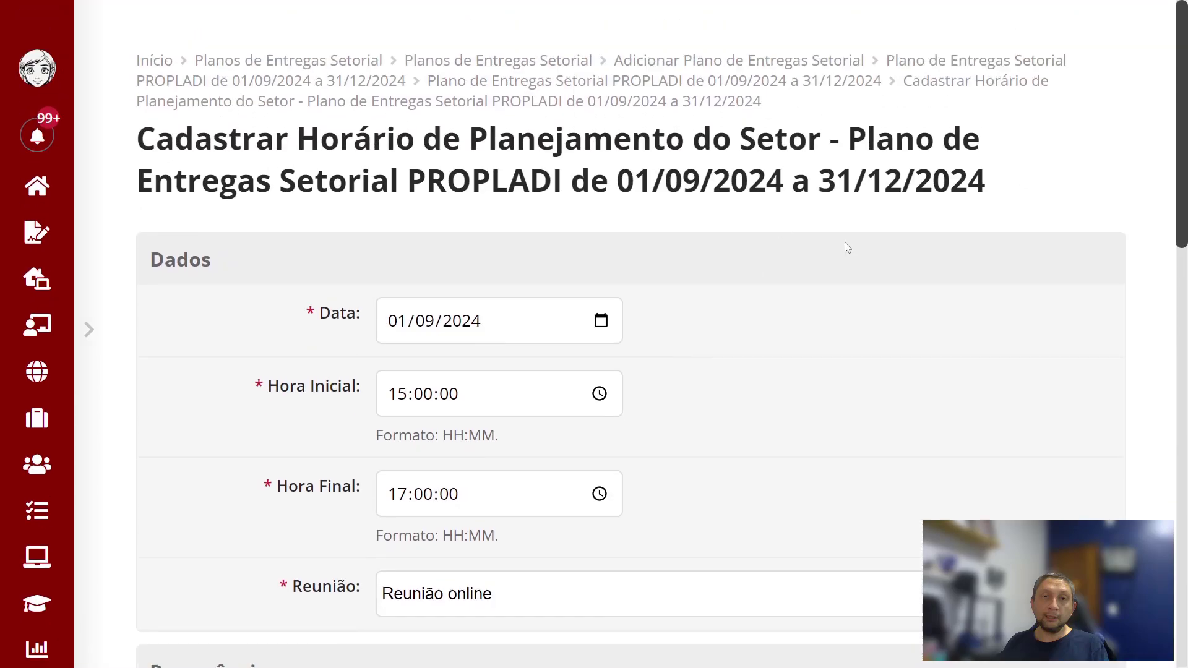
pyautogui.scroll(-10, 496, 344)
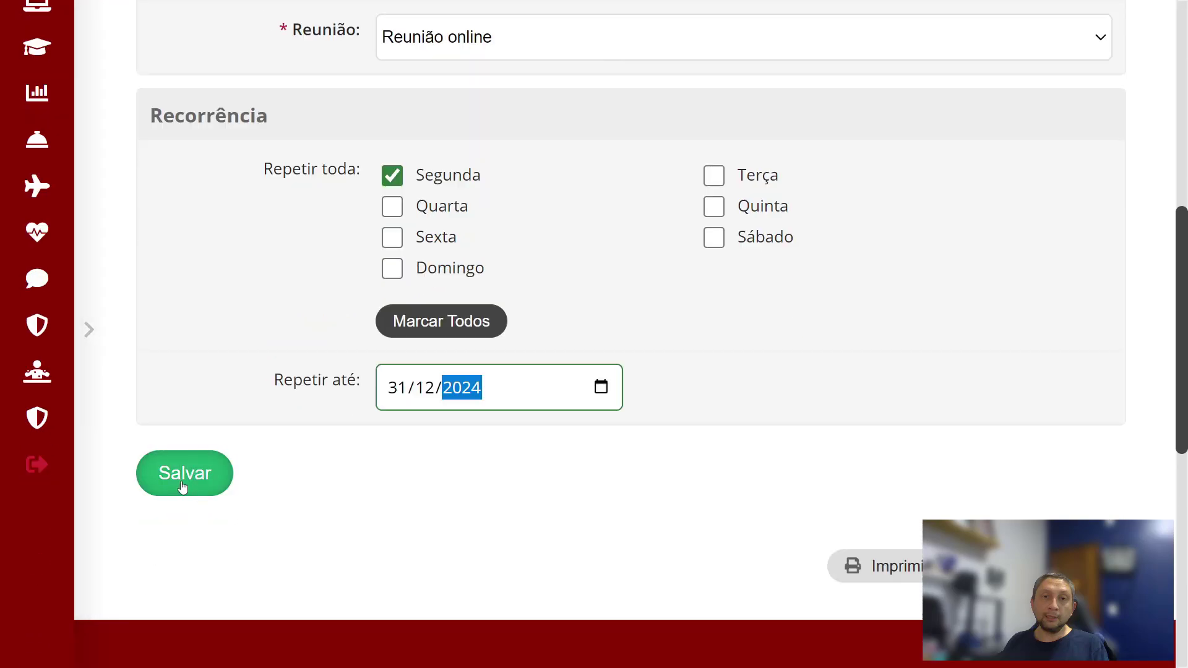
pyautogui.click(182, 488)
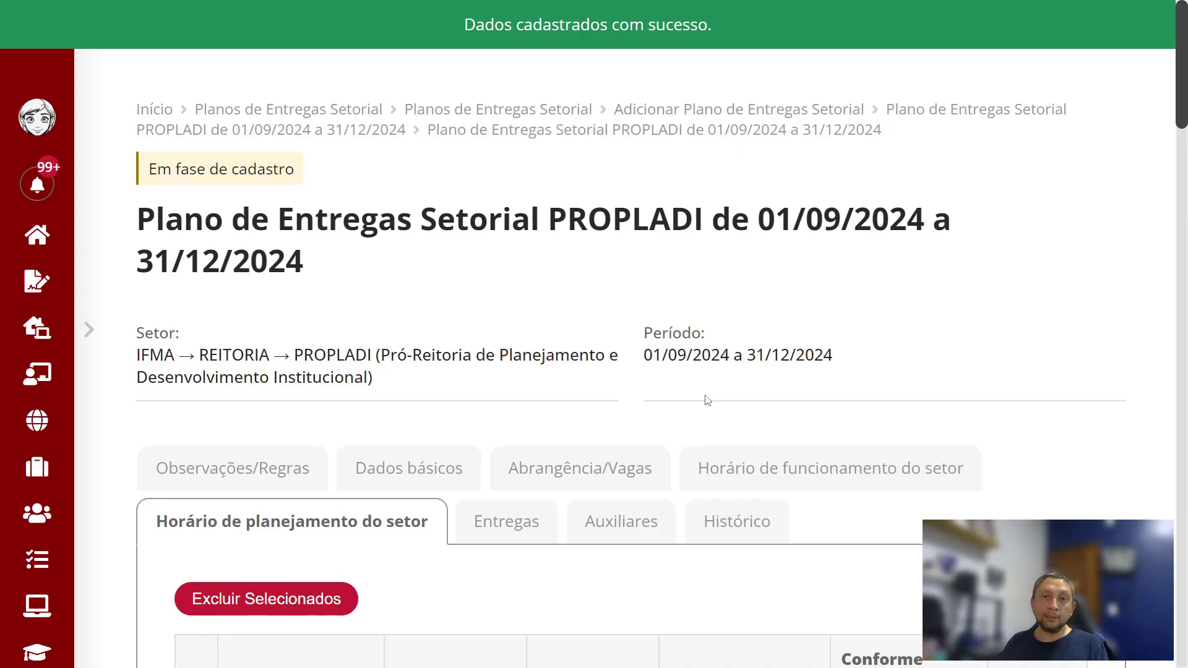
# Step: Mark the 23/12/2024 meeting in the list of planning times and clear its selection again
pyautogui.scroll(-6, 705, 398)
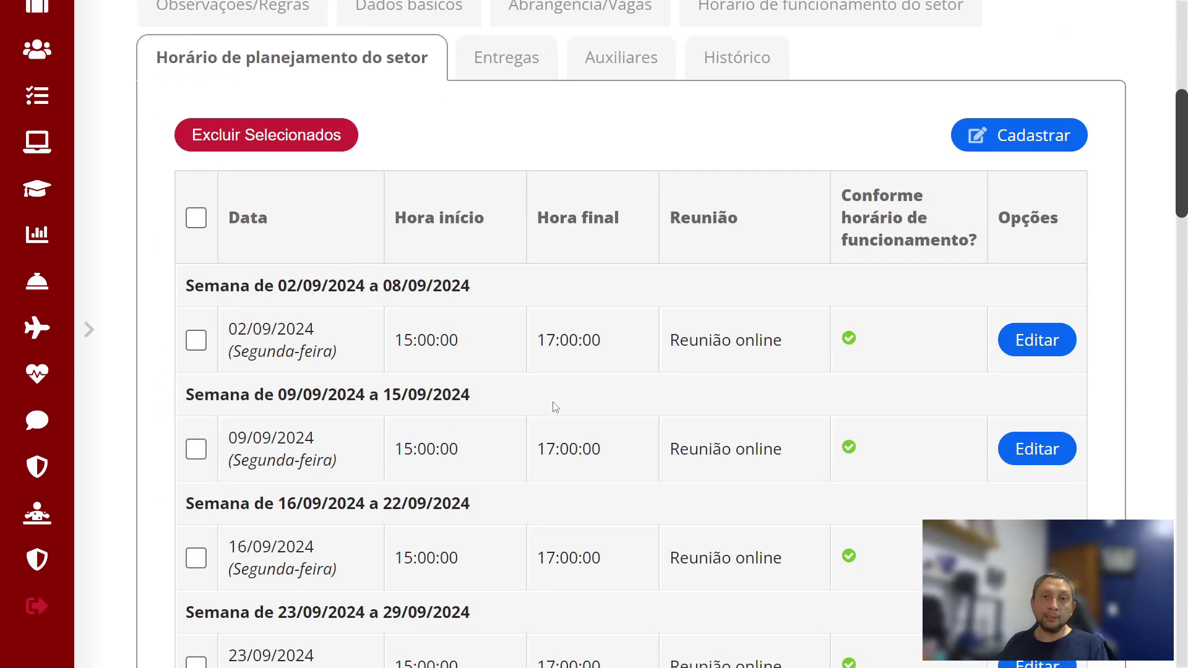
pyautogui.scroll(-12, 555, 406)
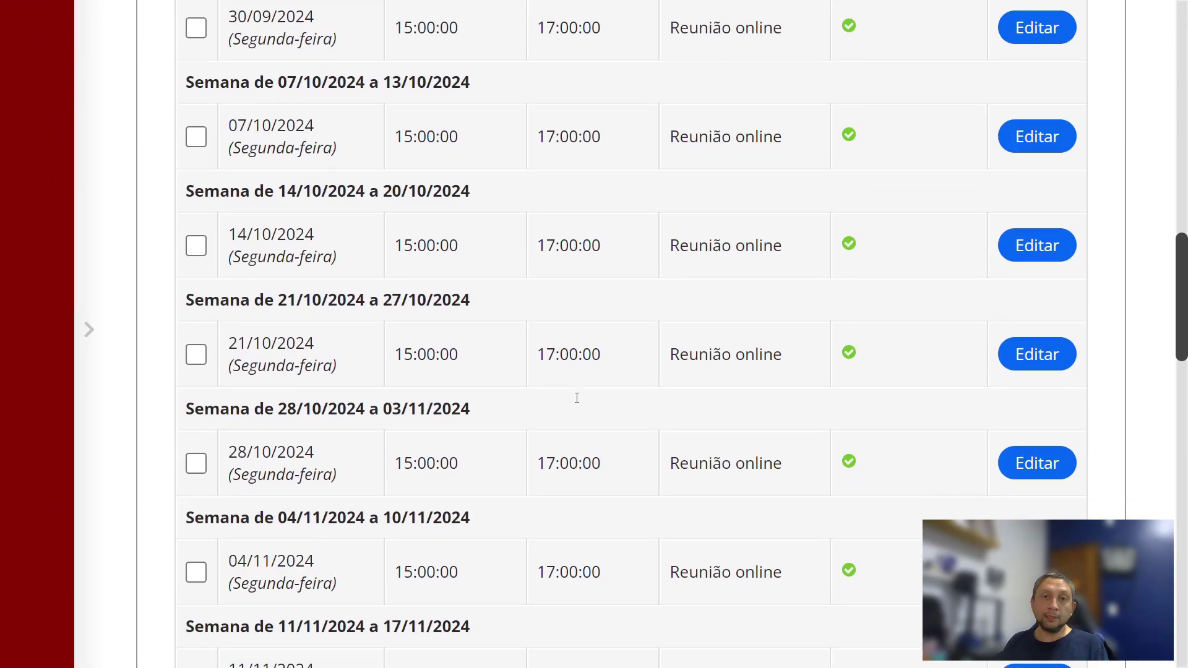
pyautogui.scroll(-15, 577, 398)
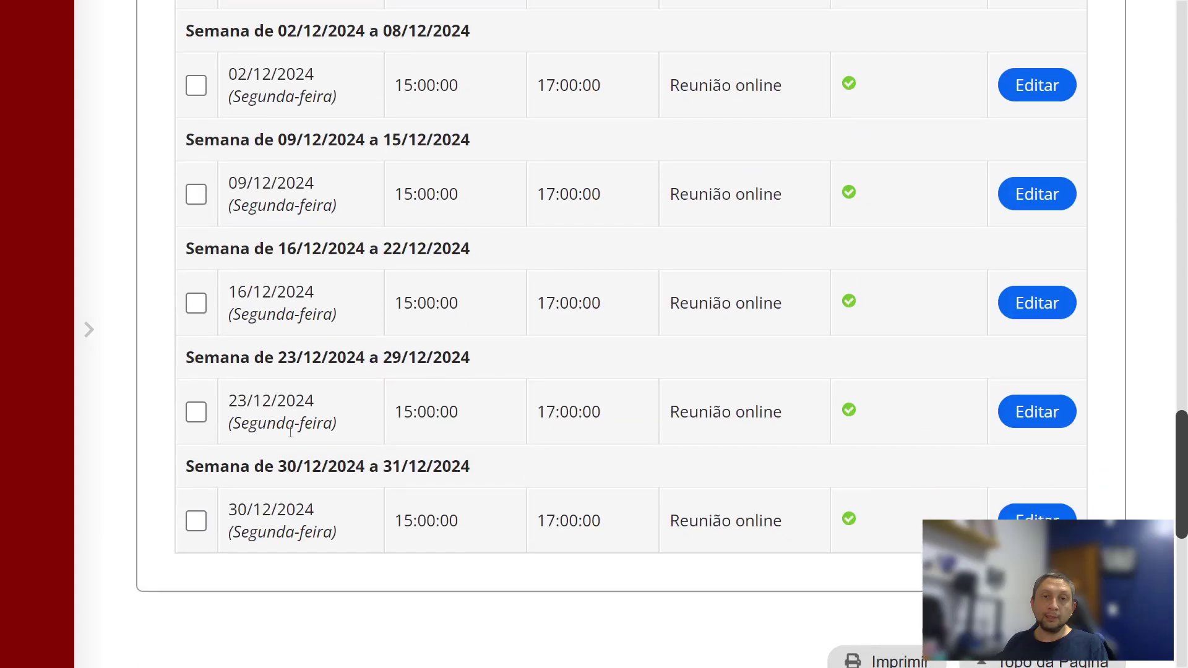
pyautogui.click(198, 414)
pyautogui.scroll(8, 344, 328)
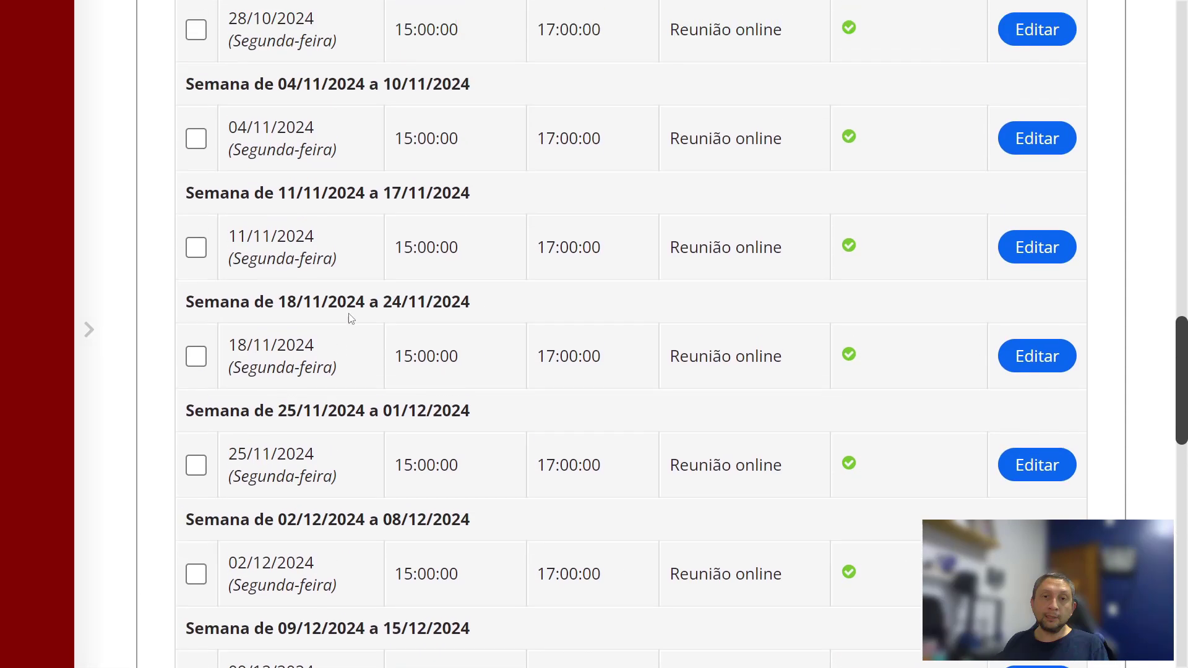
pyautogui.scroll(20, 350, 319)
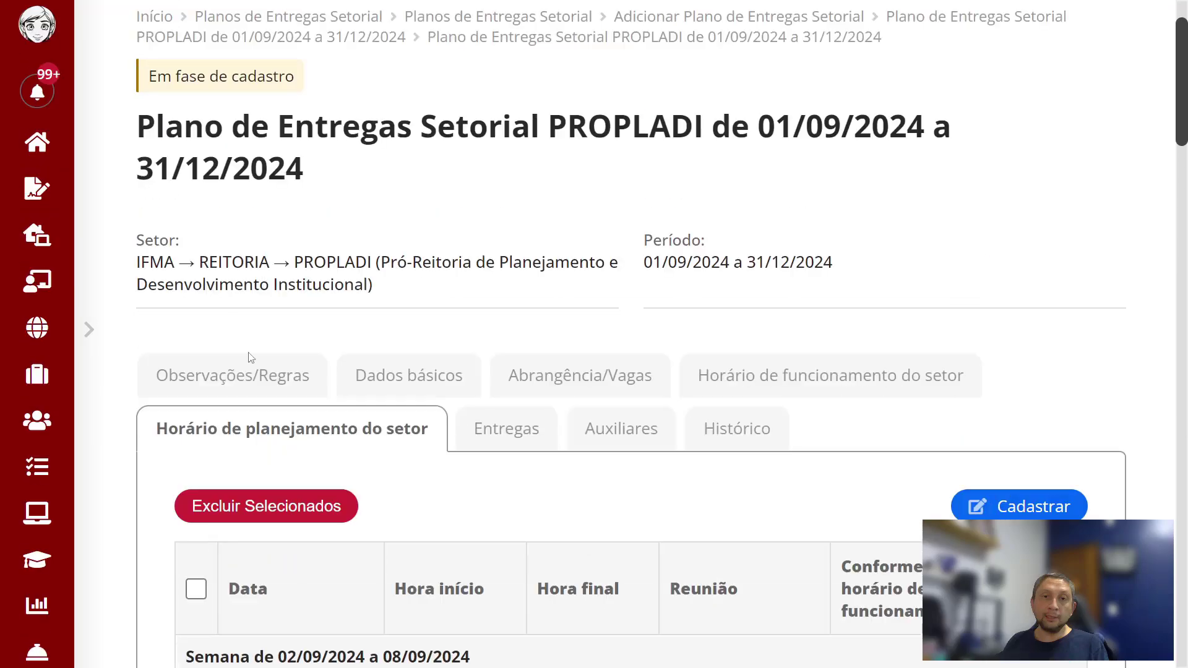
pyautogui.scroll(-6, 513, 502)
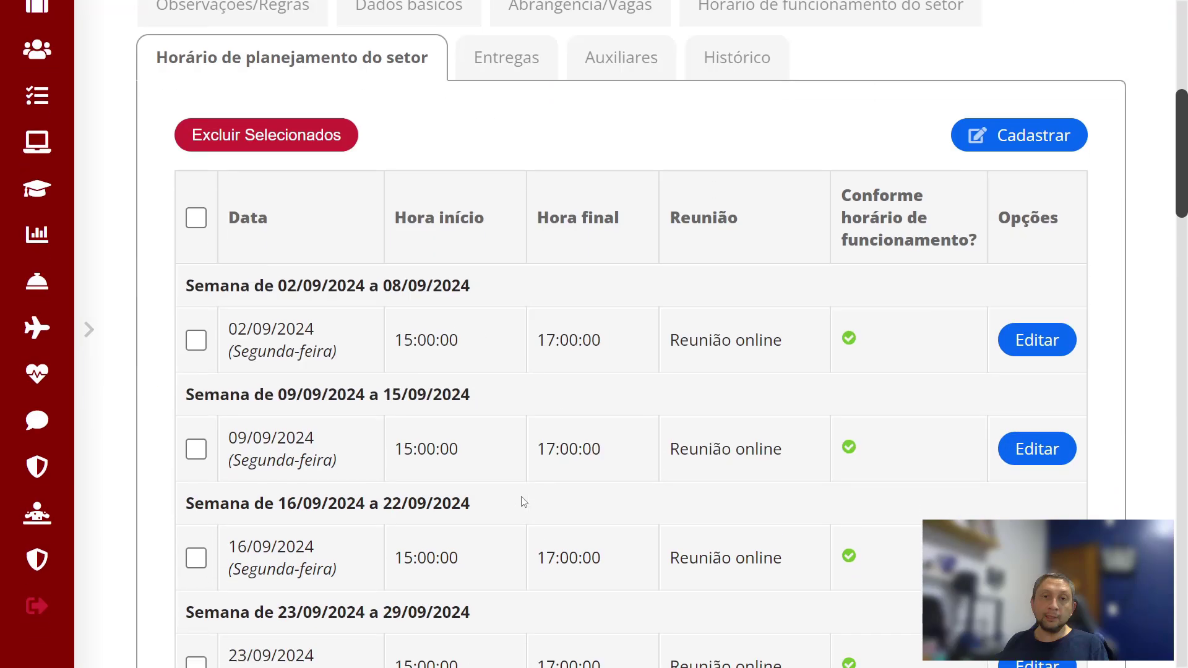
pyautogui.scroll(-20, 523, 489)
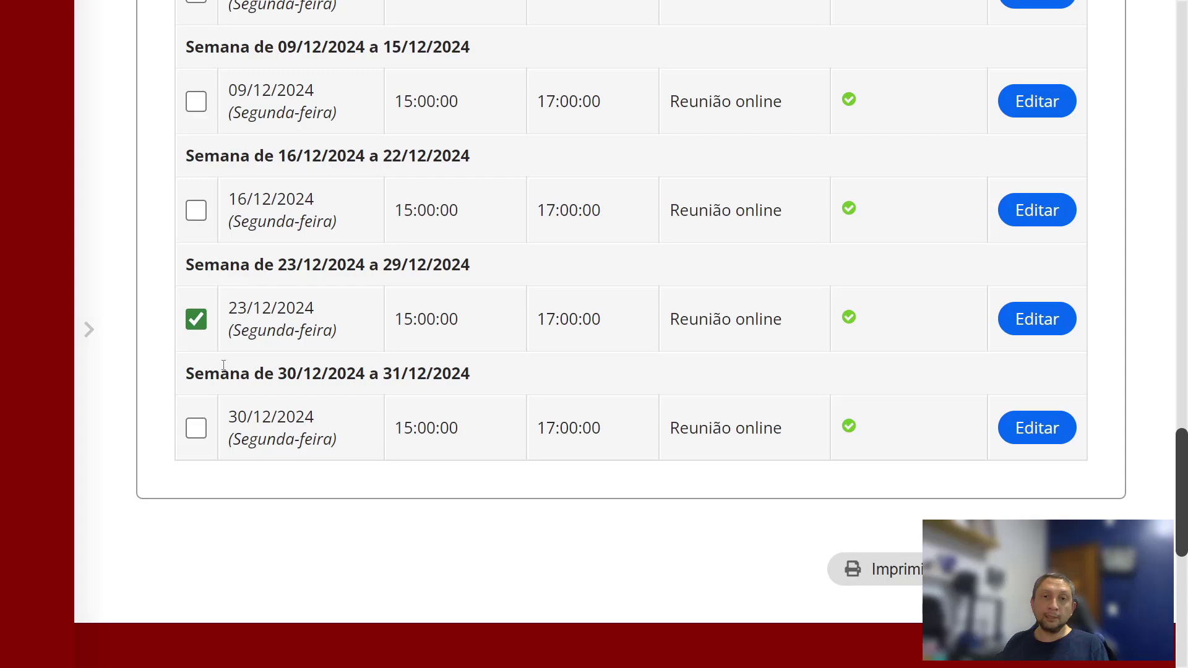
pyautogui.click(196, 319)
# Step: Select all planning times in the list at once and clear the whole selection again
pyautogui.scroll(16, 789, 356)
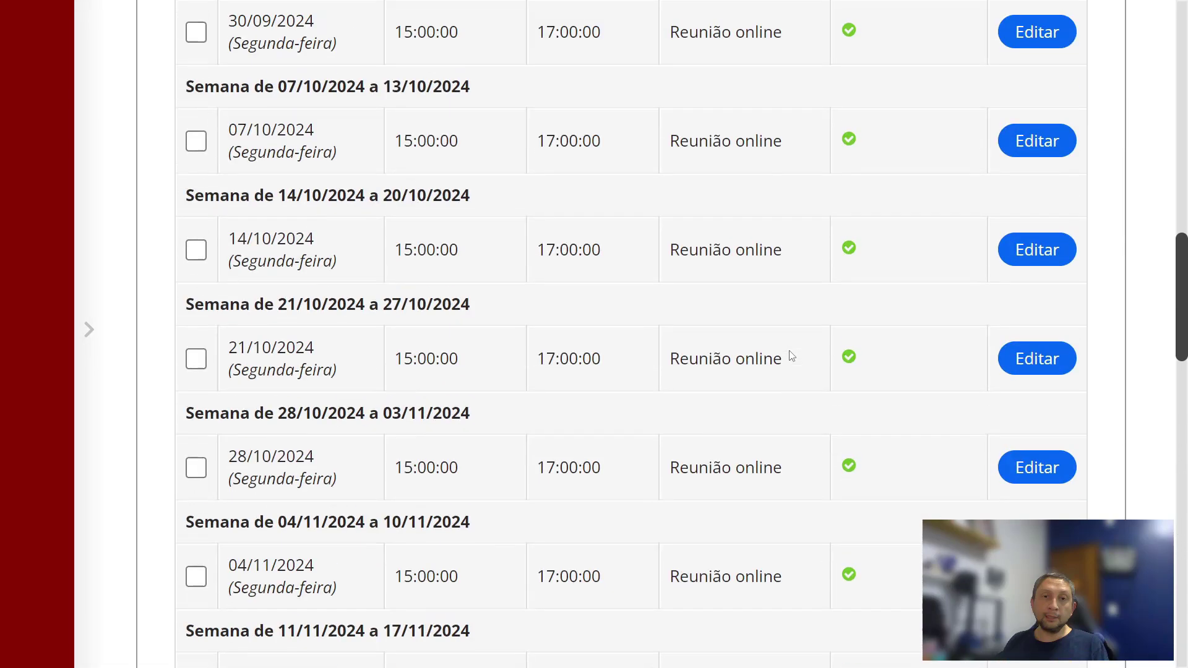
pyautogui.scroll(14, 789, 356)
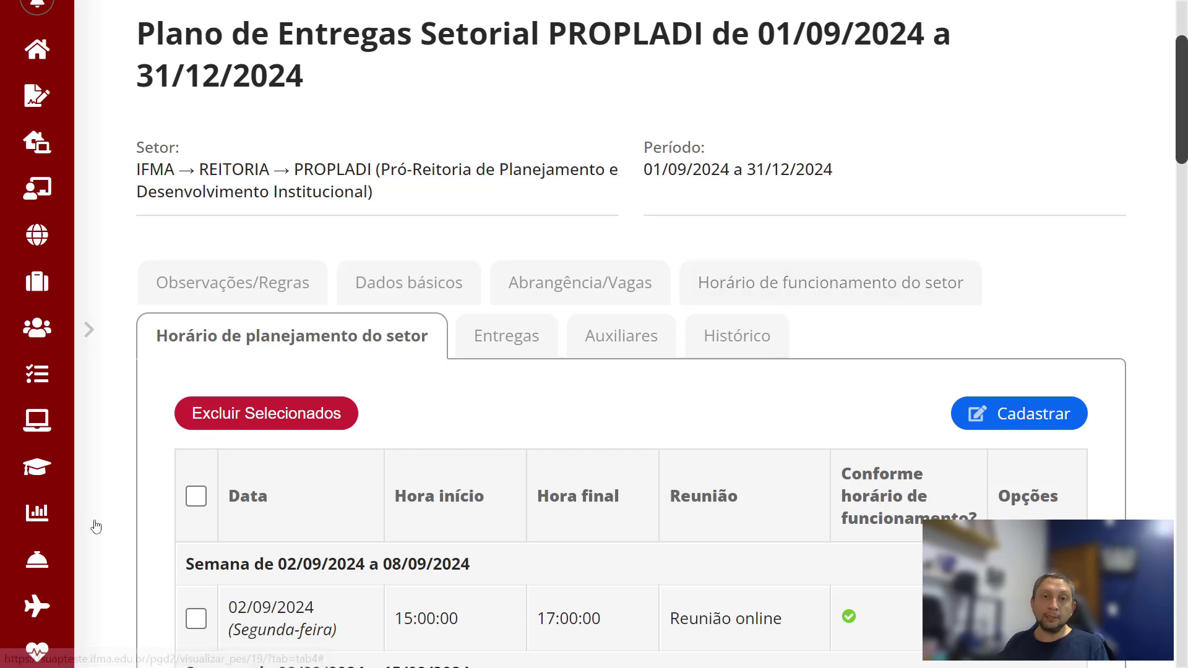
pyautogui.click(196, 496)
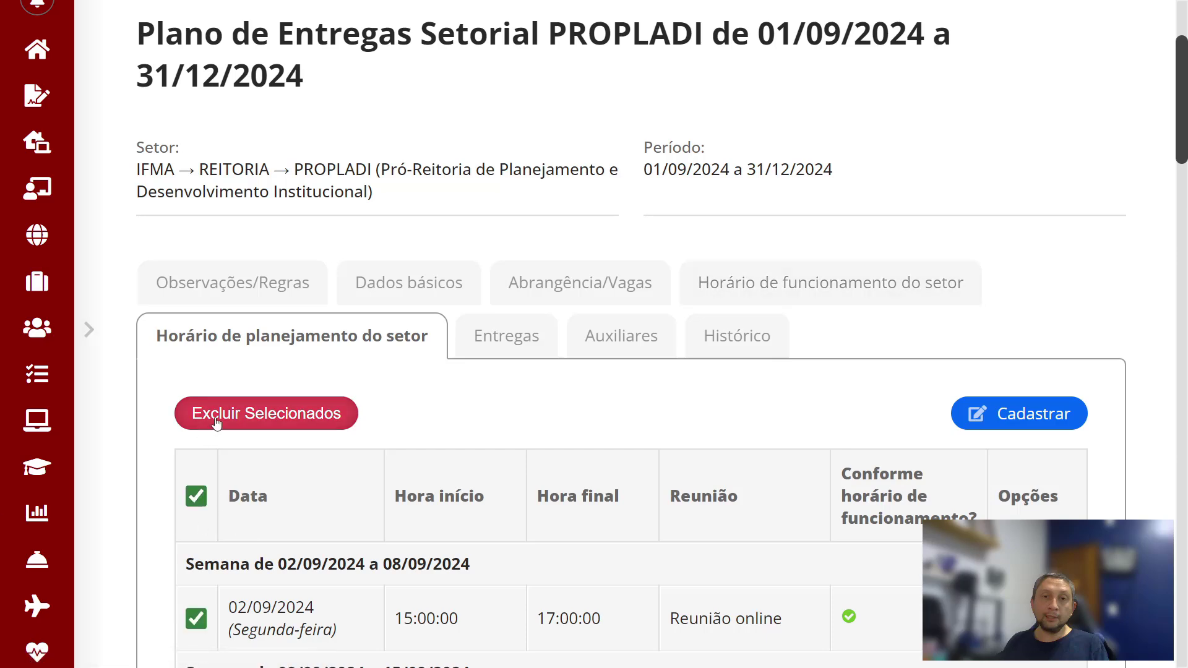
pyautogui.click(196, 496)
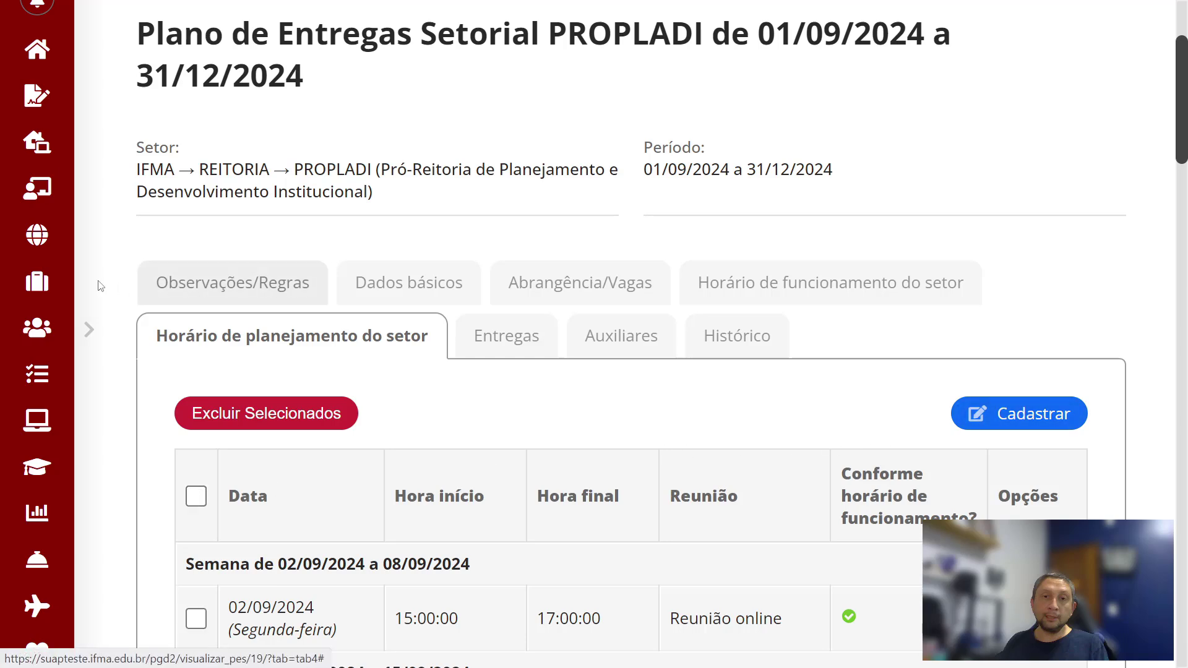
# Step: Open the registration form for a new entrega in the plan and look through its sections
pyautogui.click(472, 342)
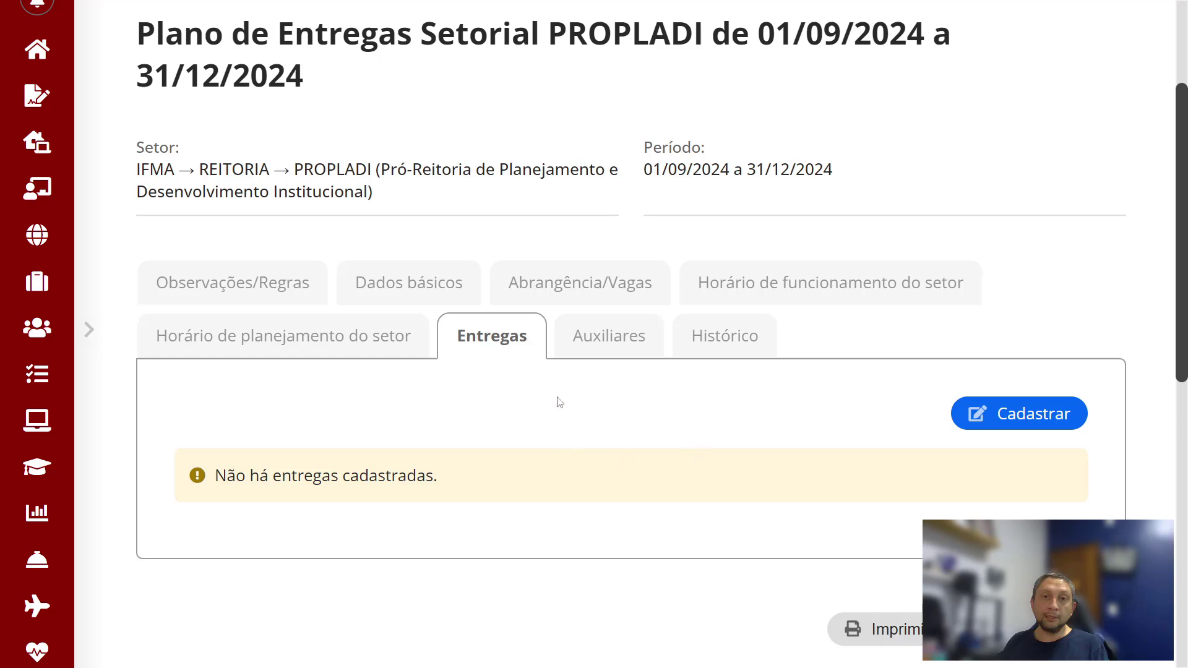
pyautogui.click(477, 337)
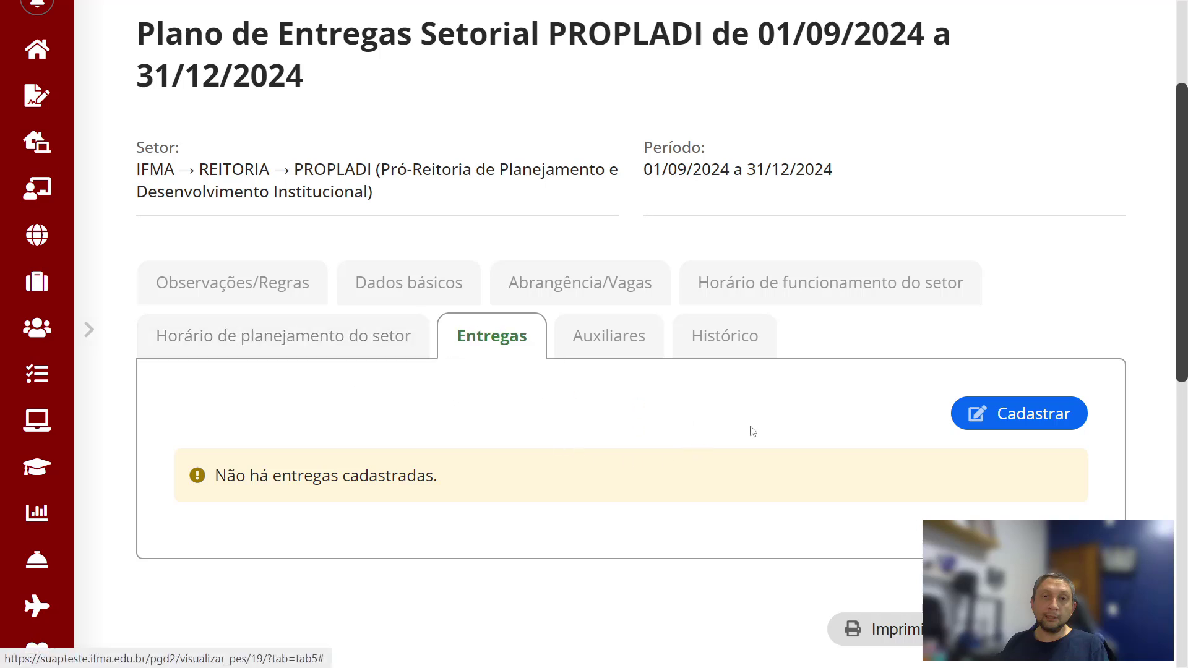
pyautogui.click(1033, 419)
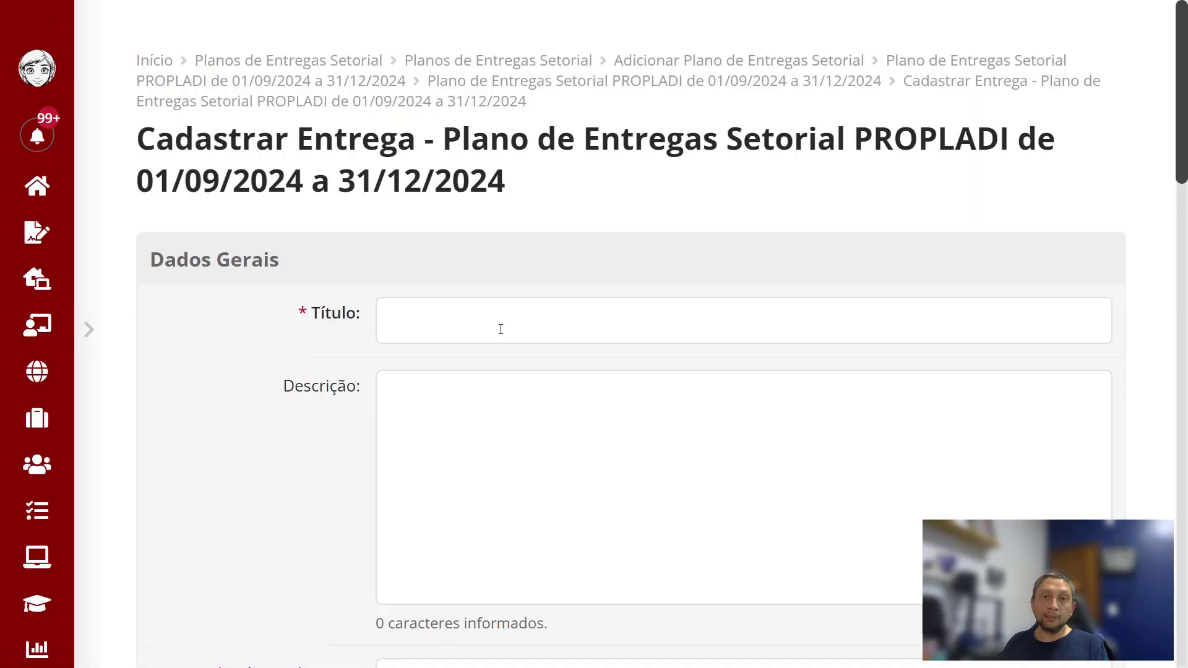
pyautogui.scroll(-10, 500, 328)
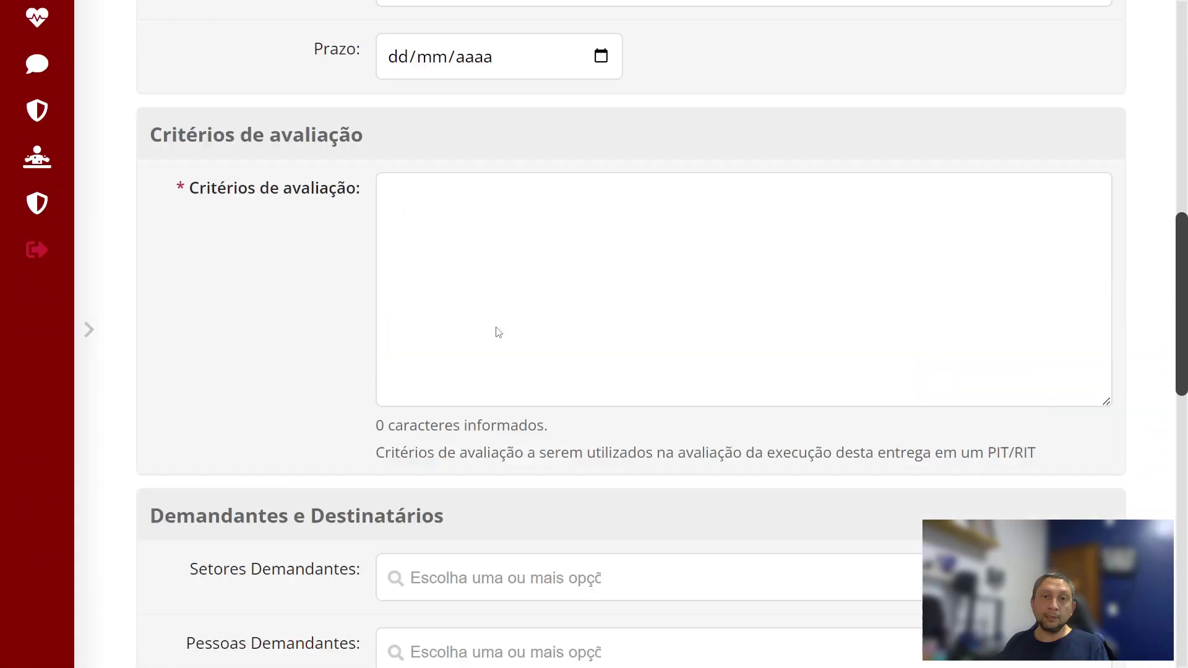
pyautogui.scroll(-8, 498, 332)
pyautogui.scroll(13, 498, 332)
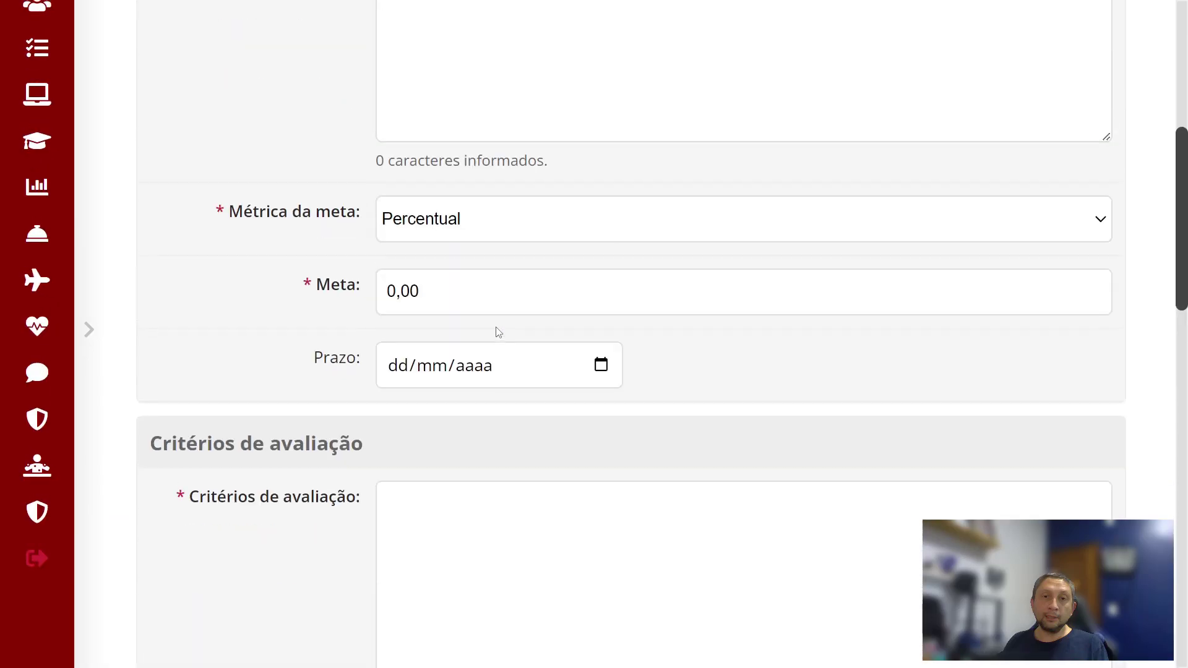
pyautogui.scroll(6, 499, 332)
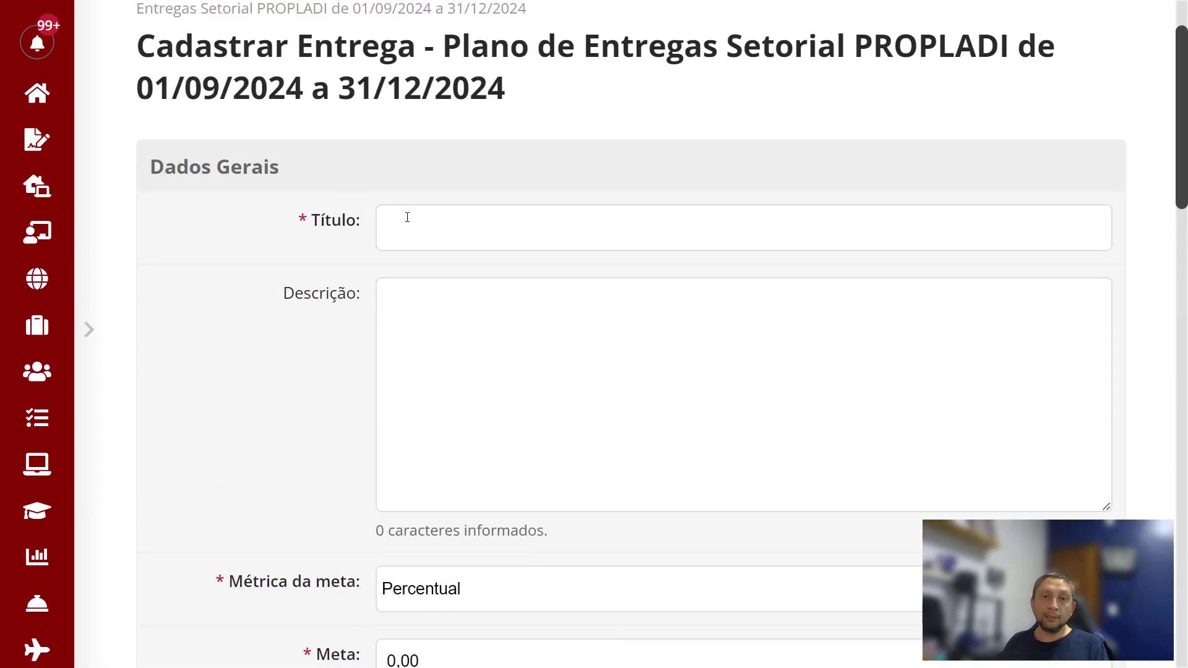
# Step: Title the entrega "Manual do PGD" and begin its description with "Elaborar um manual do Programa de Gestão e Desempenho contendo todas as etapas do PGD, desde"
pyautogui.click(407, 217)
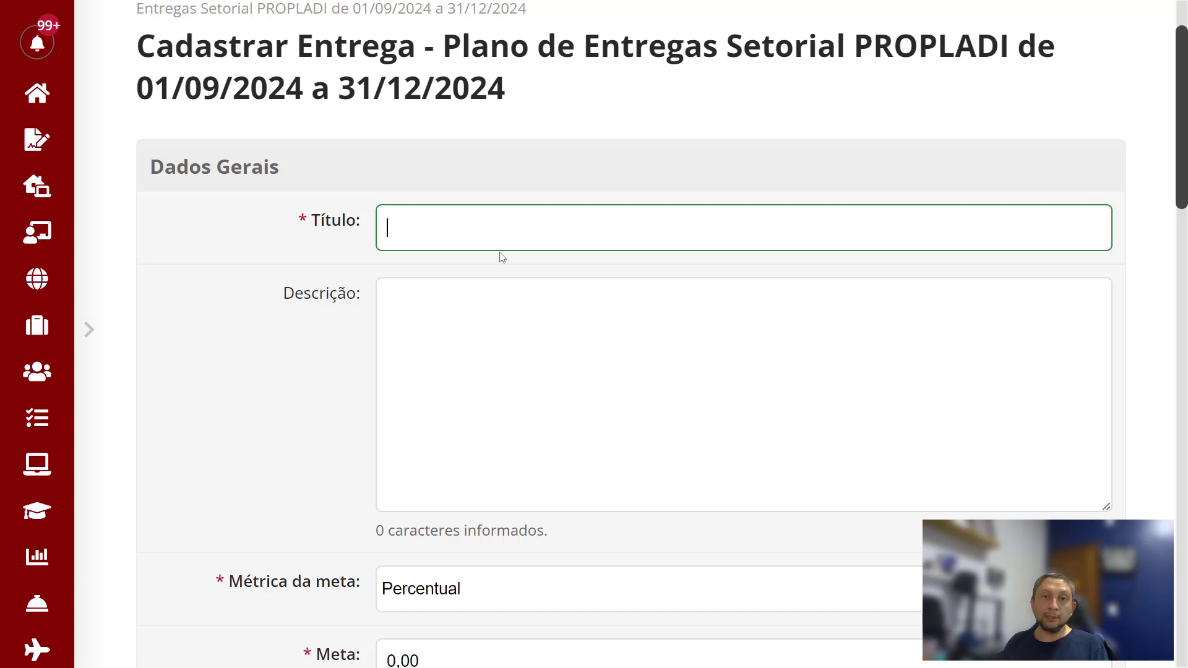
pyautogui.write('Manual do PGD')
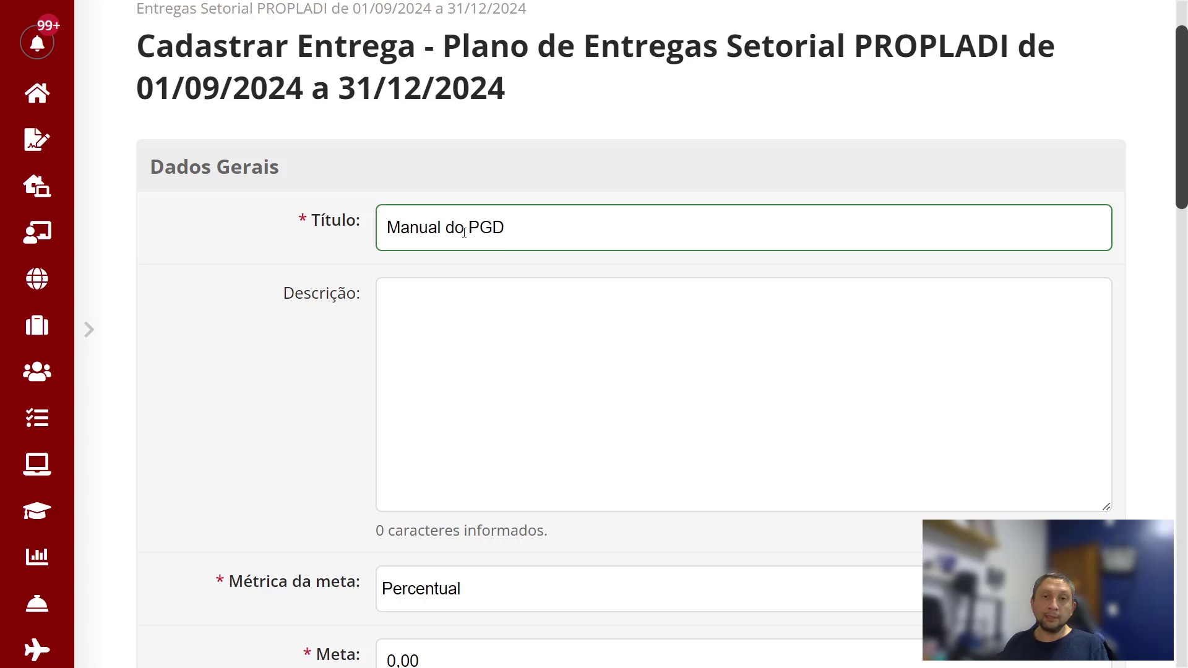
pyautogui.click(498, 357)
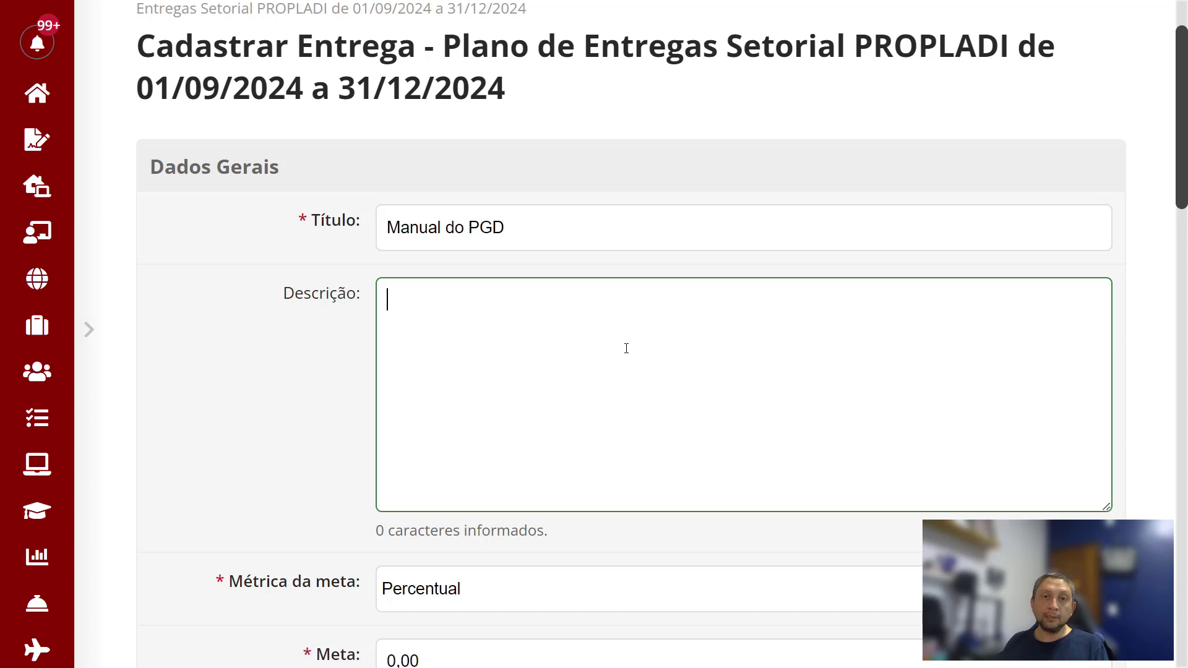
pyautogui.write('Elaborar um manual ')
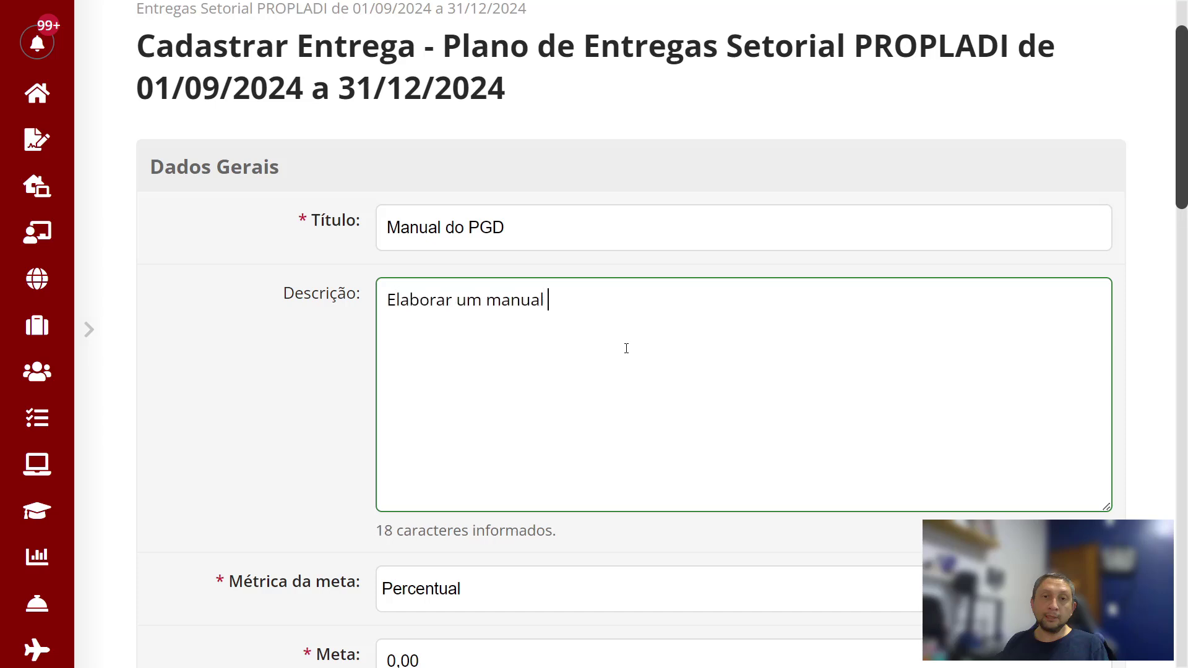
pyautogui.write('do Programa de Ge')
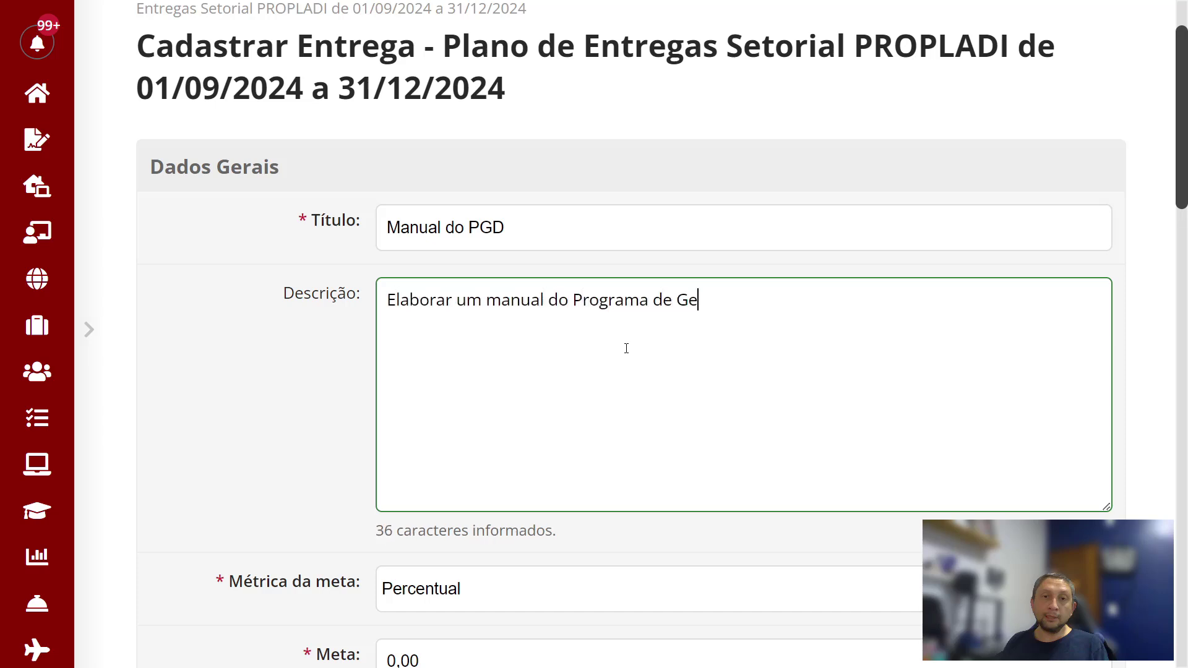
pyautogui.write('stão e Desempe')
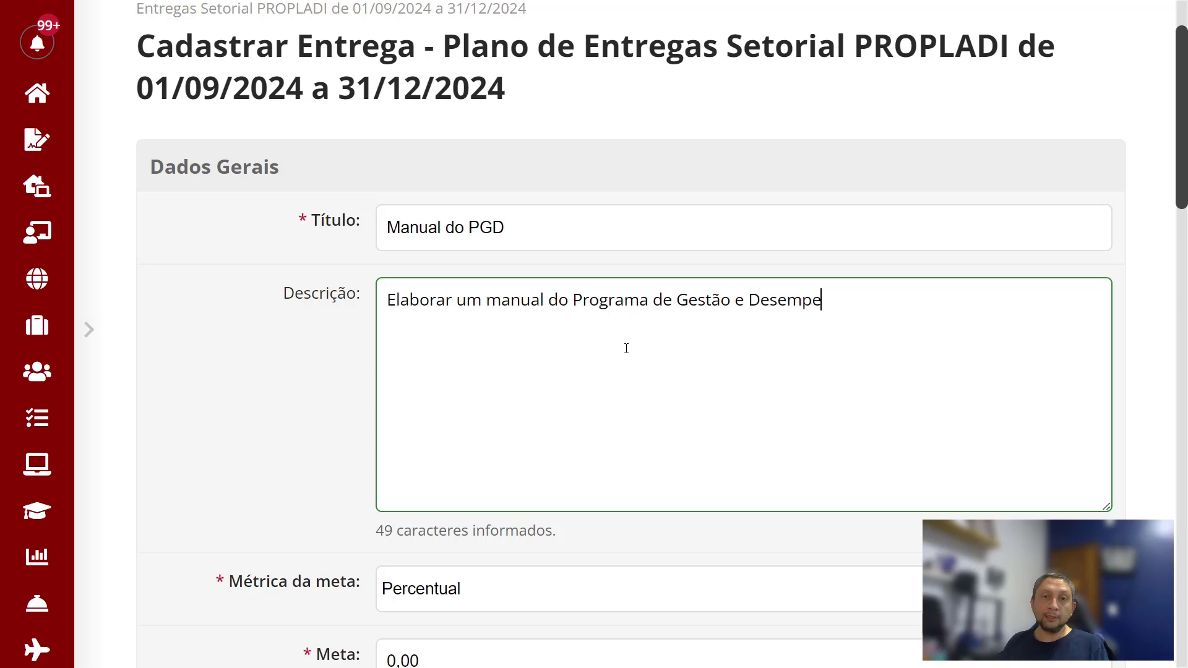
pyautogui.write('nho contend')
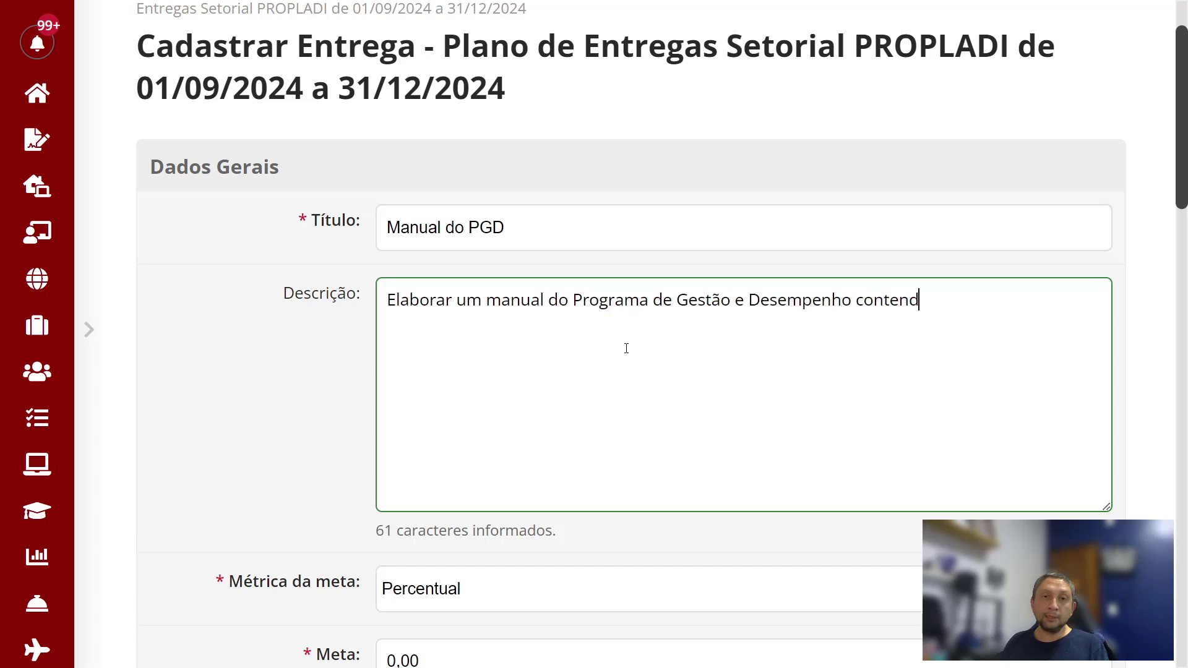
pyautogui.write('o todas as eta')
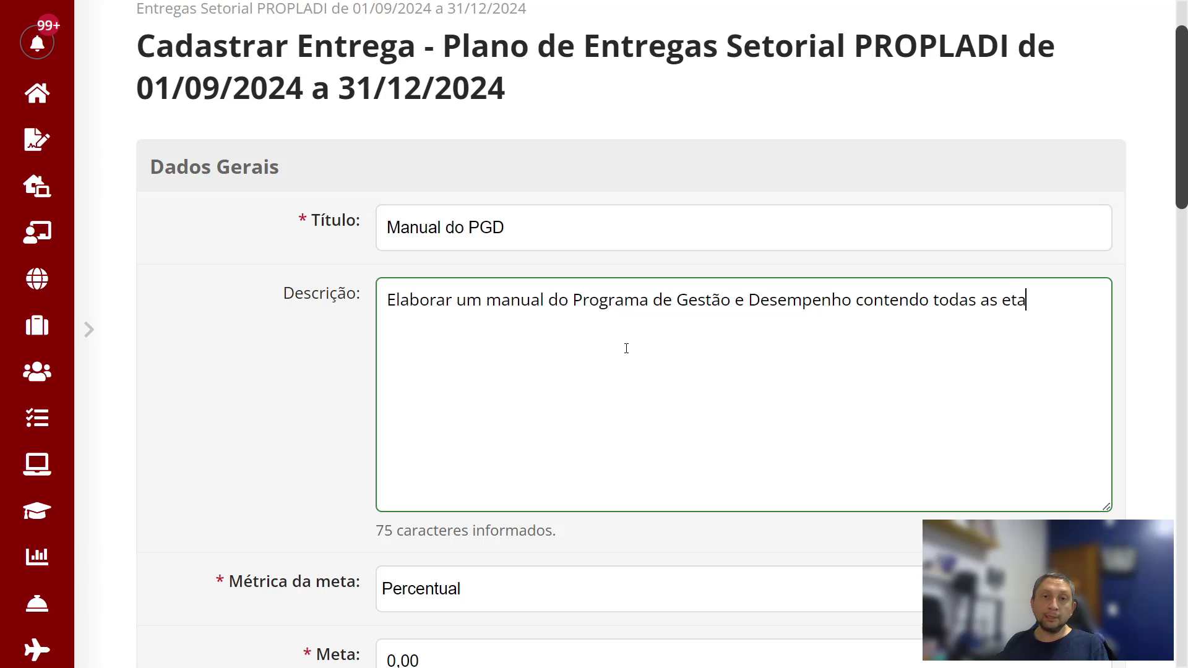
pyautogui.write('pas do PGD, desde ')
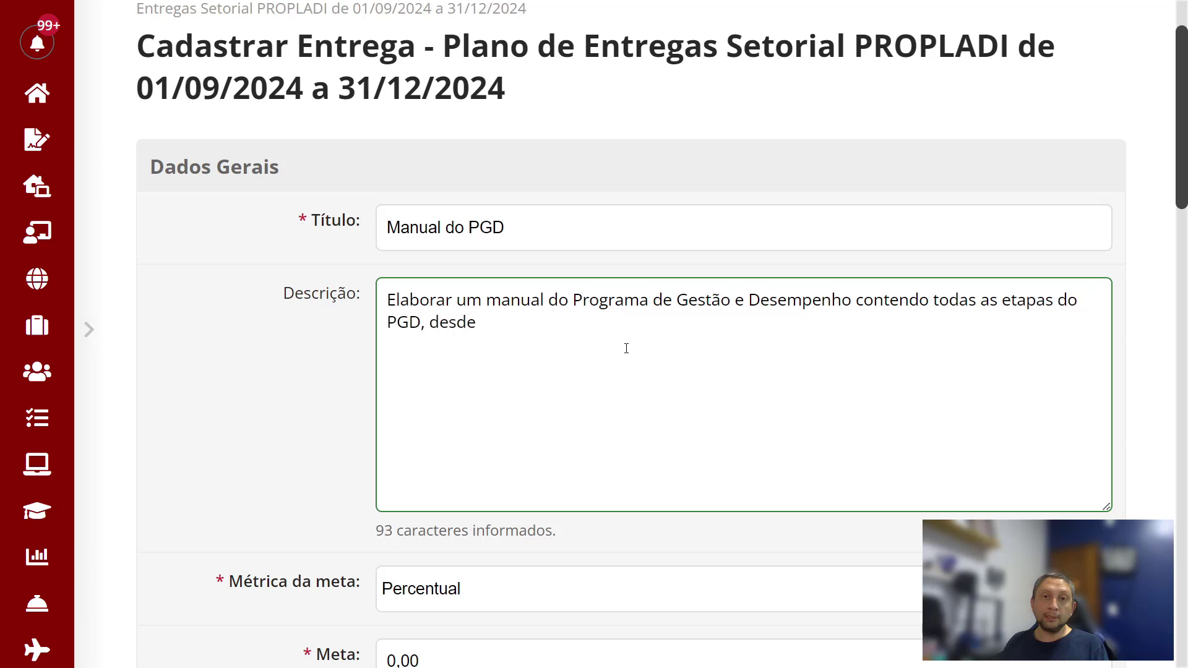
# Step: Complete the entrega's description with "a configuração do percentual máximo até a entrega do Relatório Individual do Participante."
pyautogui.write('a configuraçpã')
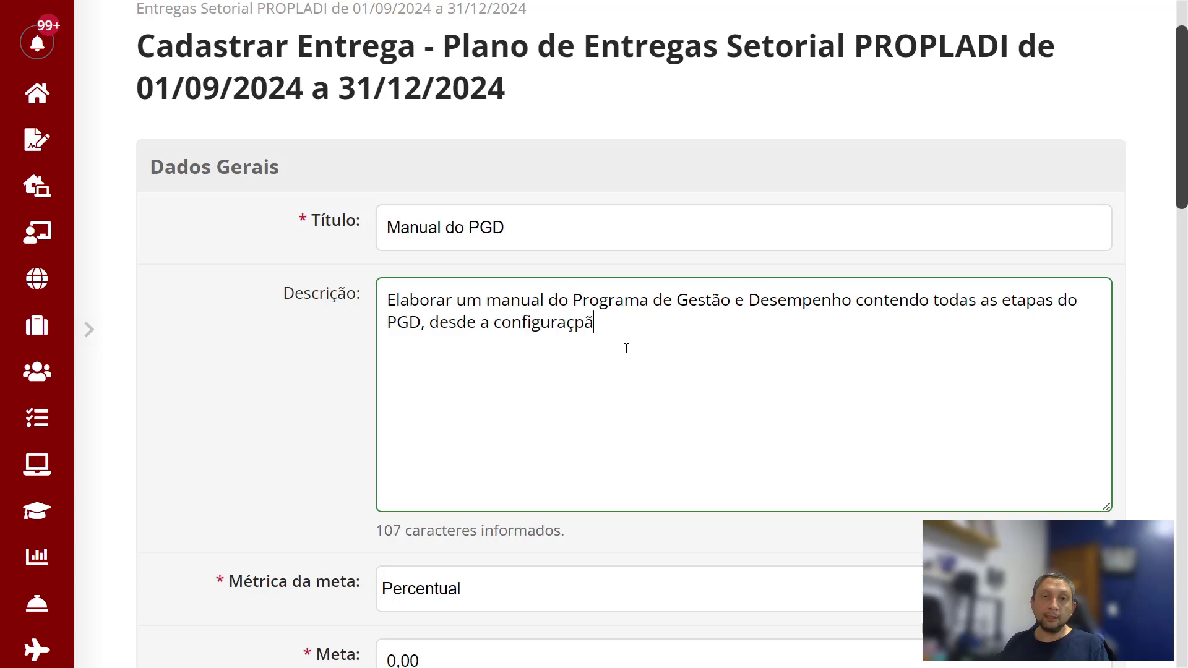
pyautogui.press('BackSpace')
pyautogui.press('BackSpace')
pyautogui.write('ão do percen')
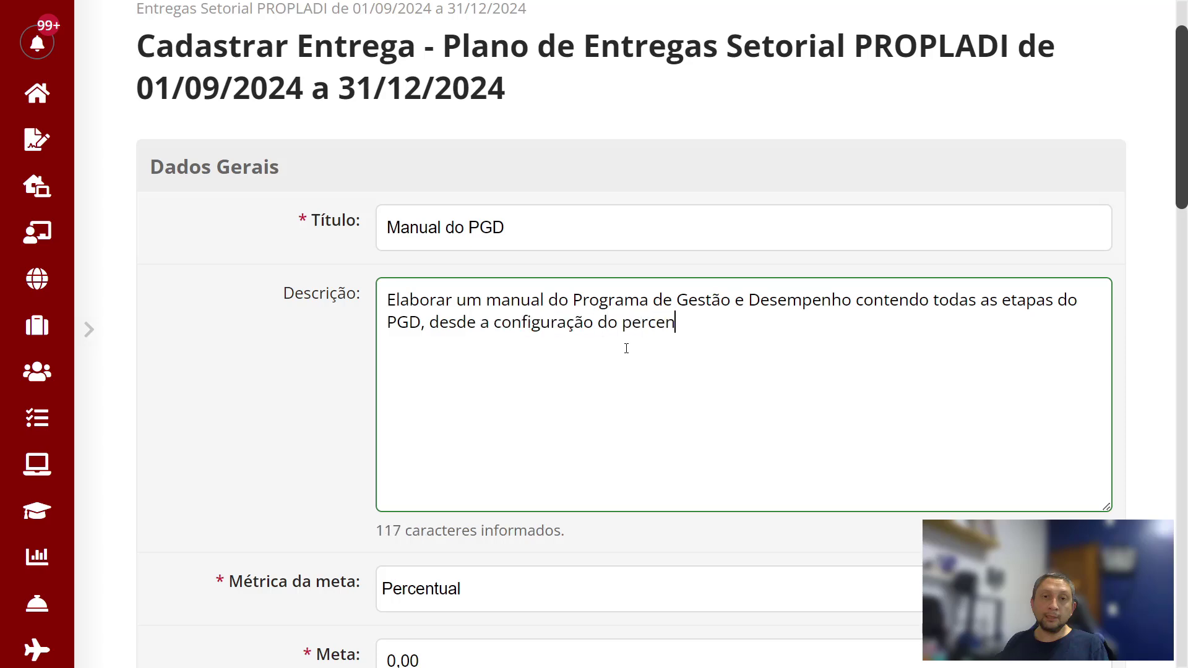
pyautogui.write('tual máximo até ')
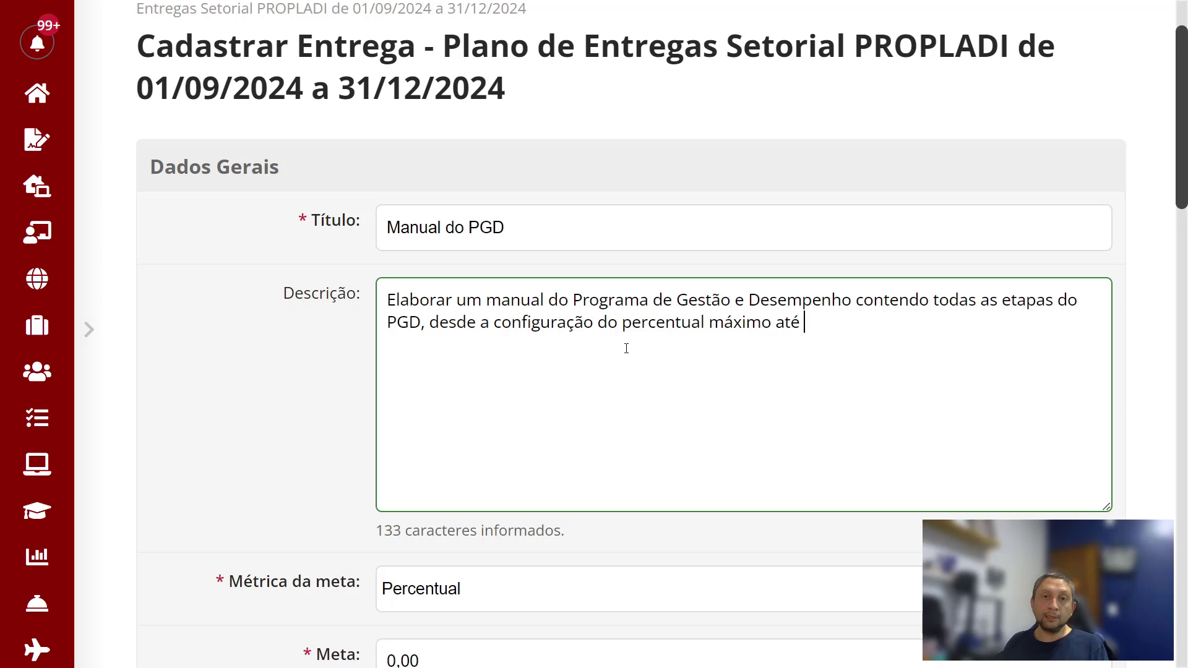
pyautogui.write('a entrega do Relatório I')
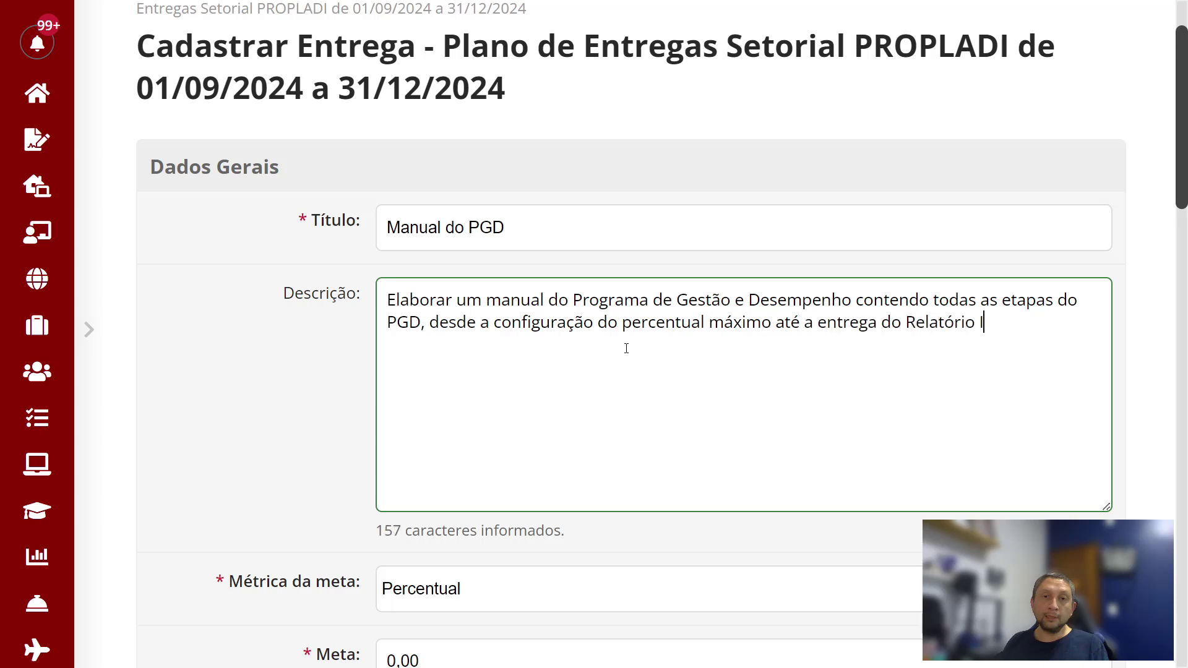
pyautogui.write('ndividual do ')
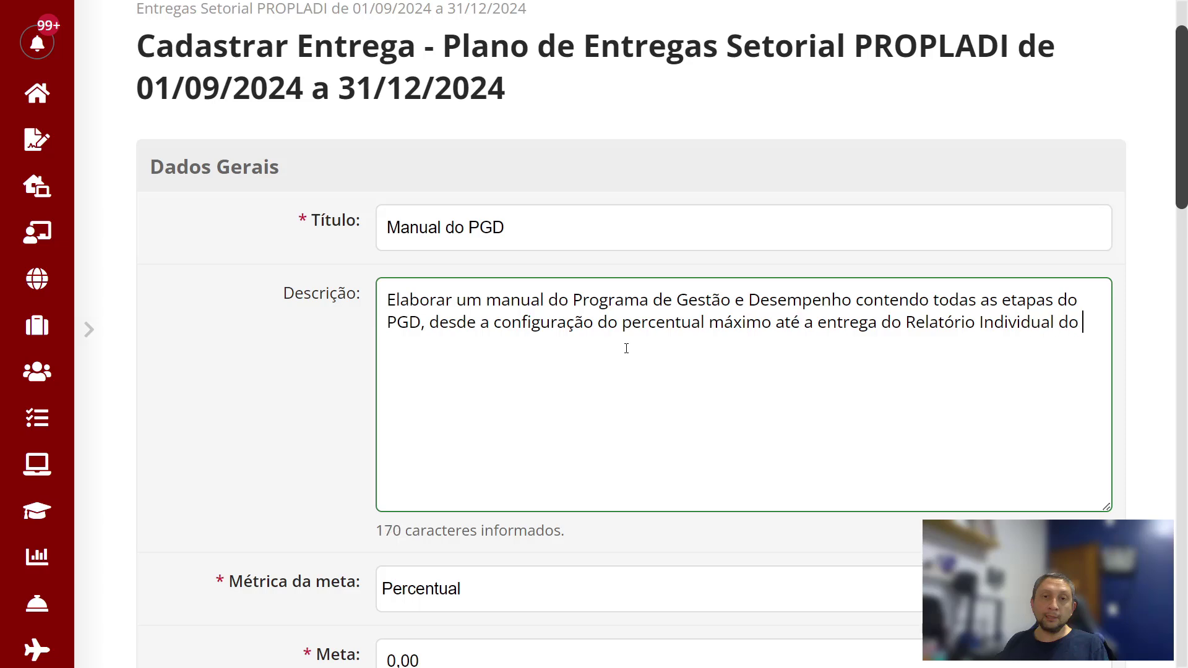
pyautogui.write('Participante.')
# Step: Enter a Meta of 100,00 for the entrega with the Percentual metric
pyautogui.scroll(-1, 613, 296)
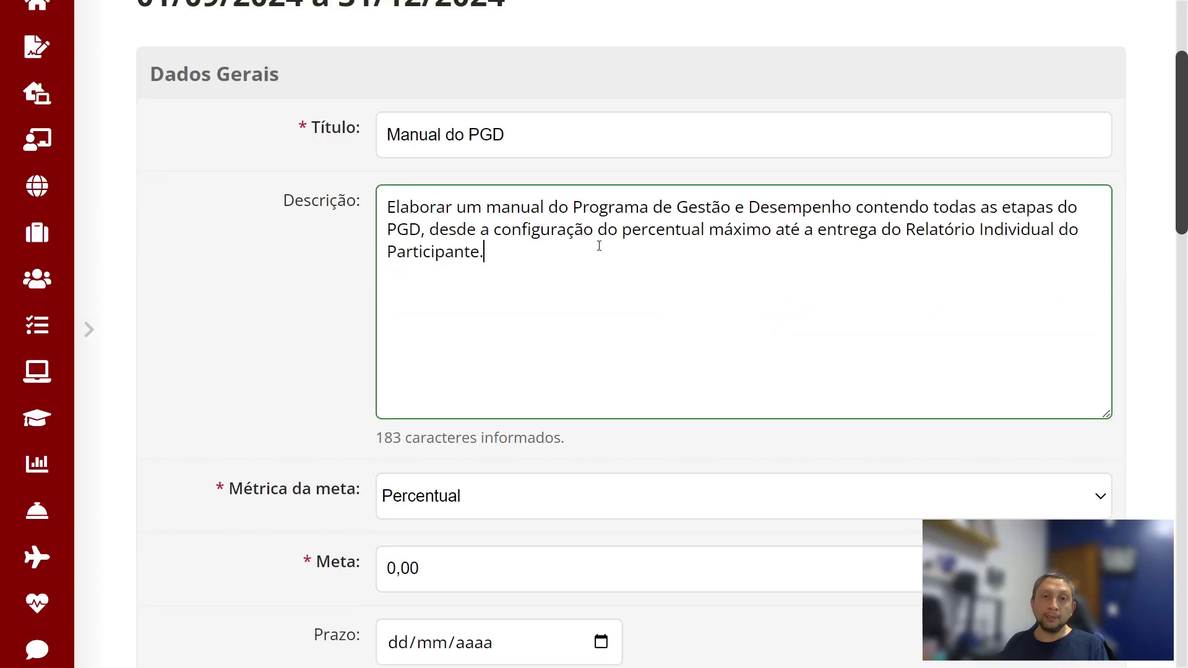
pyautogui.scroll(-1, 554, 297)
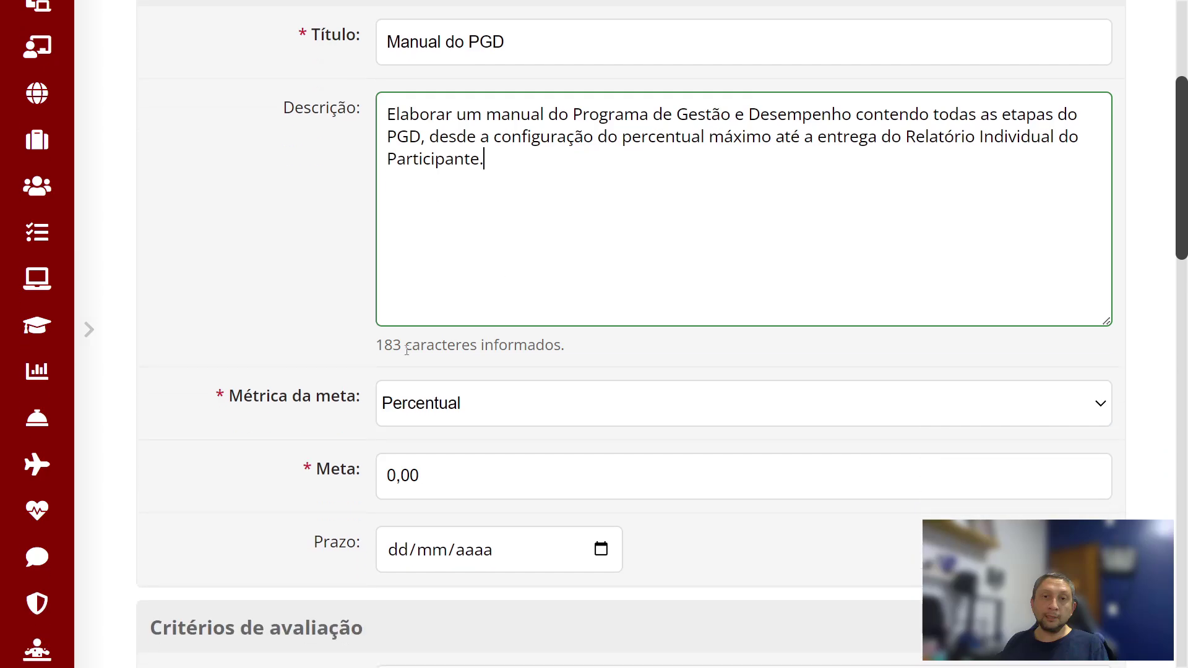
pyautogui.scroll(1, 353, 294)
pyautogui.scroll(-2, 488, 337)
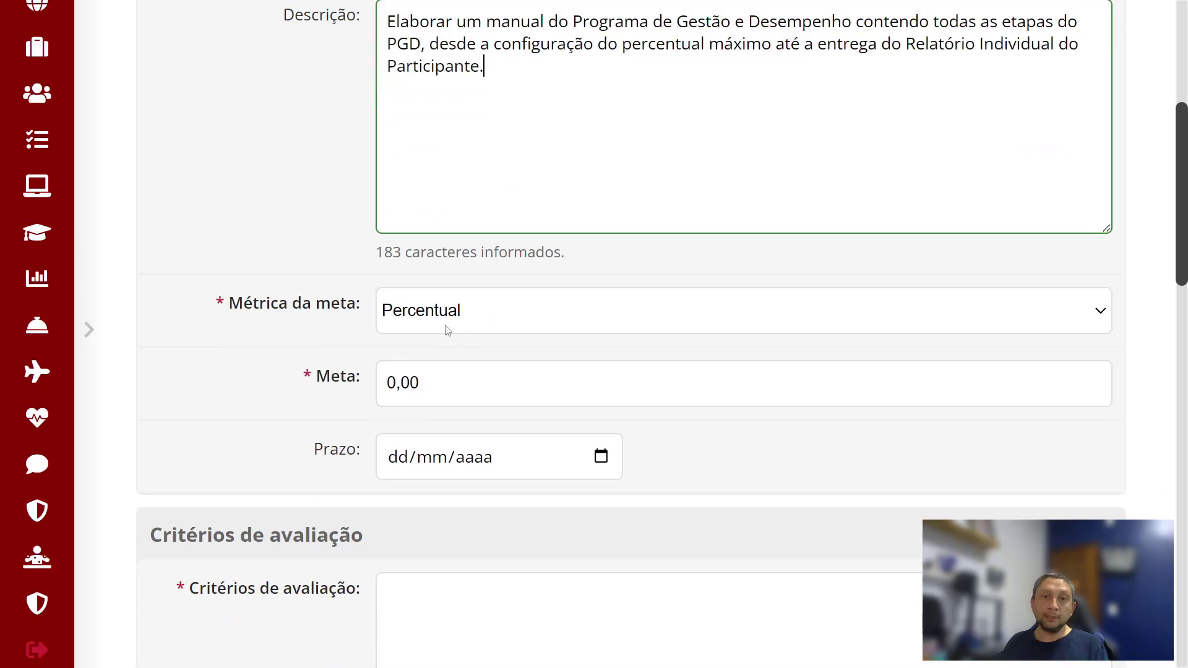
pyautogui.press('Tab')
pyautogui.scroll(1, 488, 312)
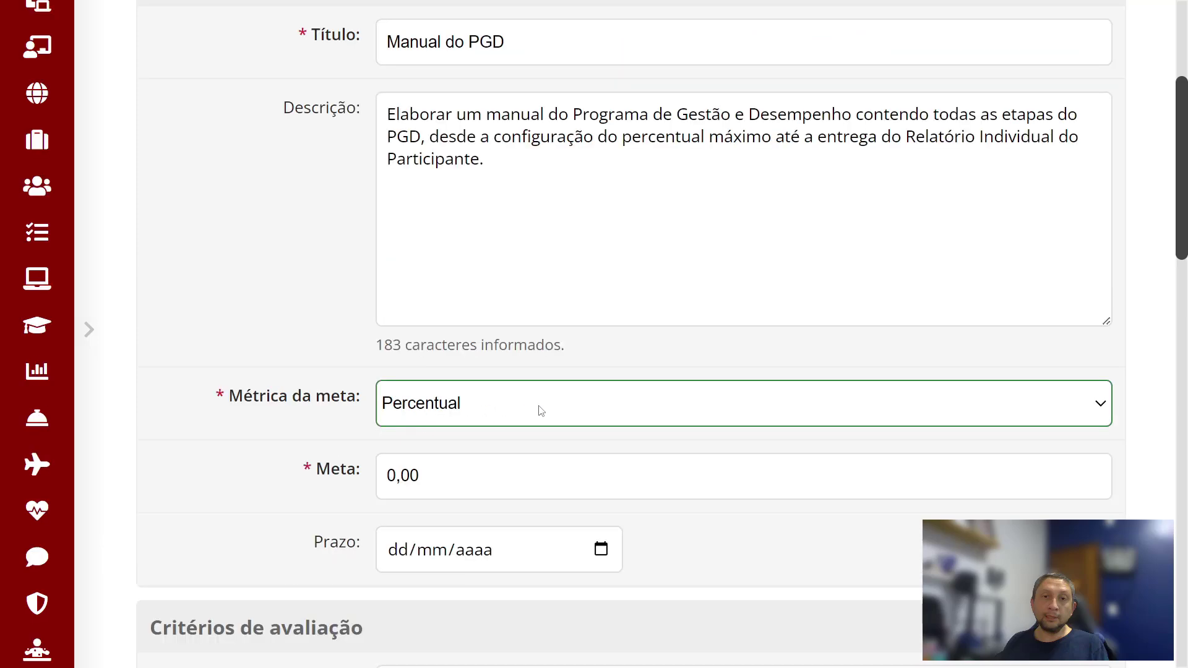
pyautogui.click(458, 484)
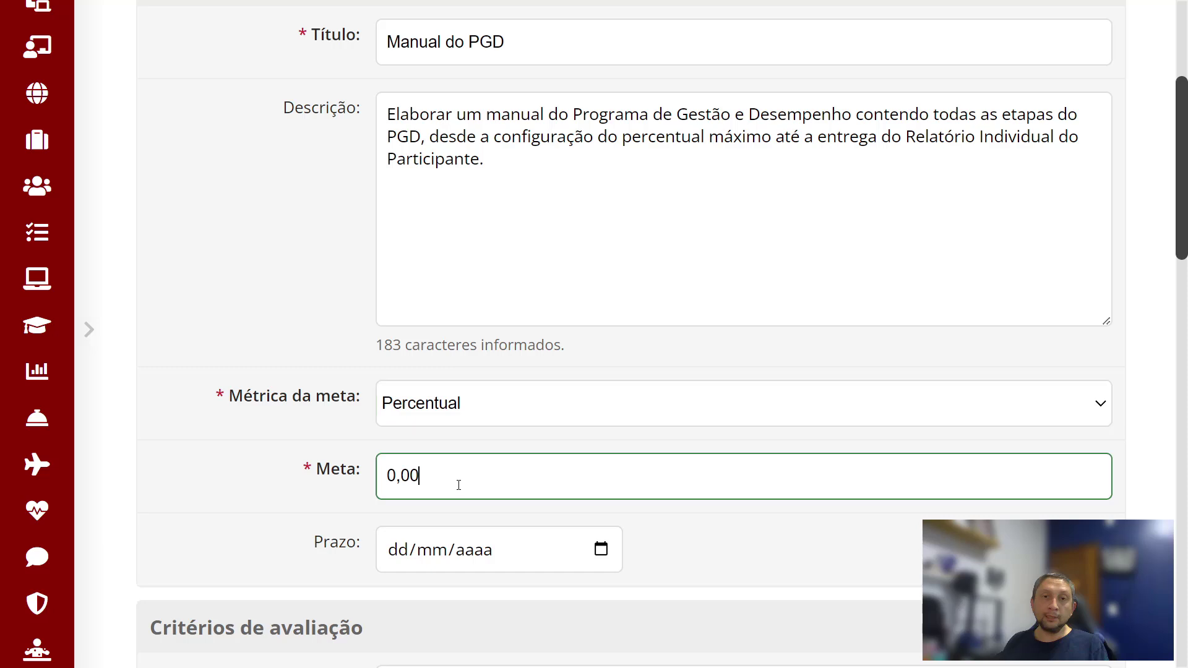
pyautogui.write('10000')
# Step: Change the entrega's Métrica da meta to Quantidade and set its Meta to 1,00
pyautogui.click(732, 403)
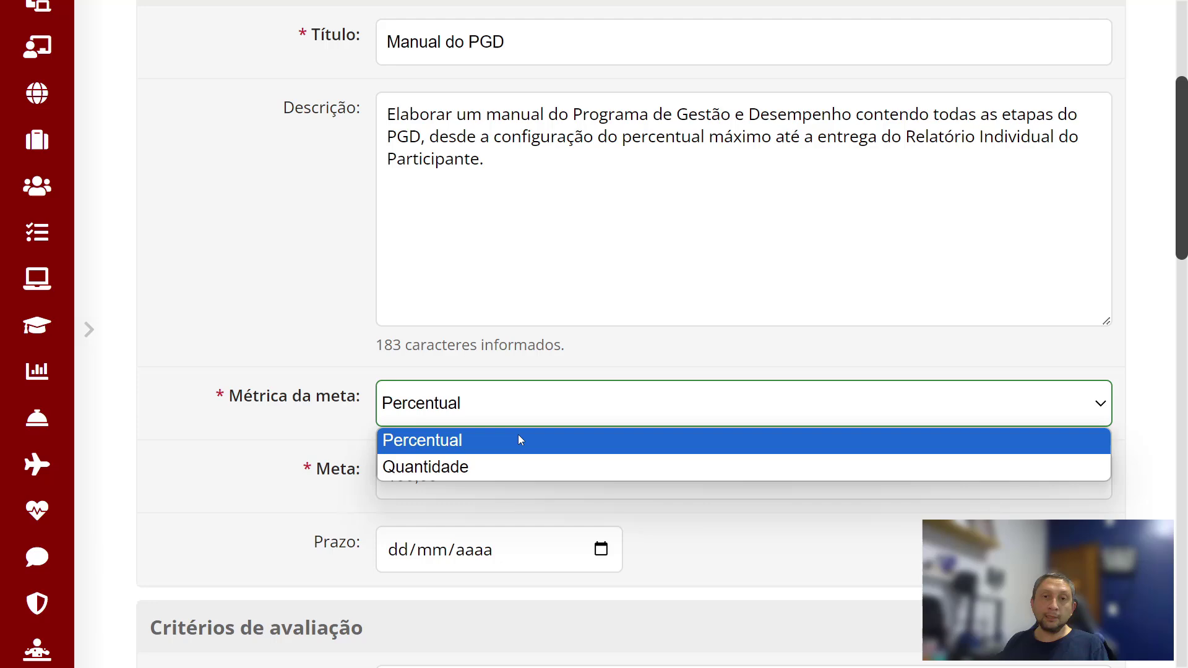
pyautogui.click(477, 466)
pyautogui.press('Tab')
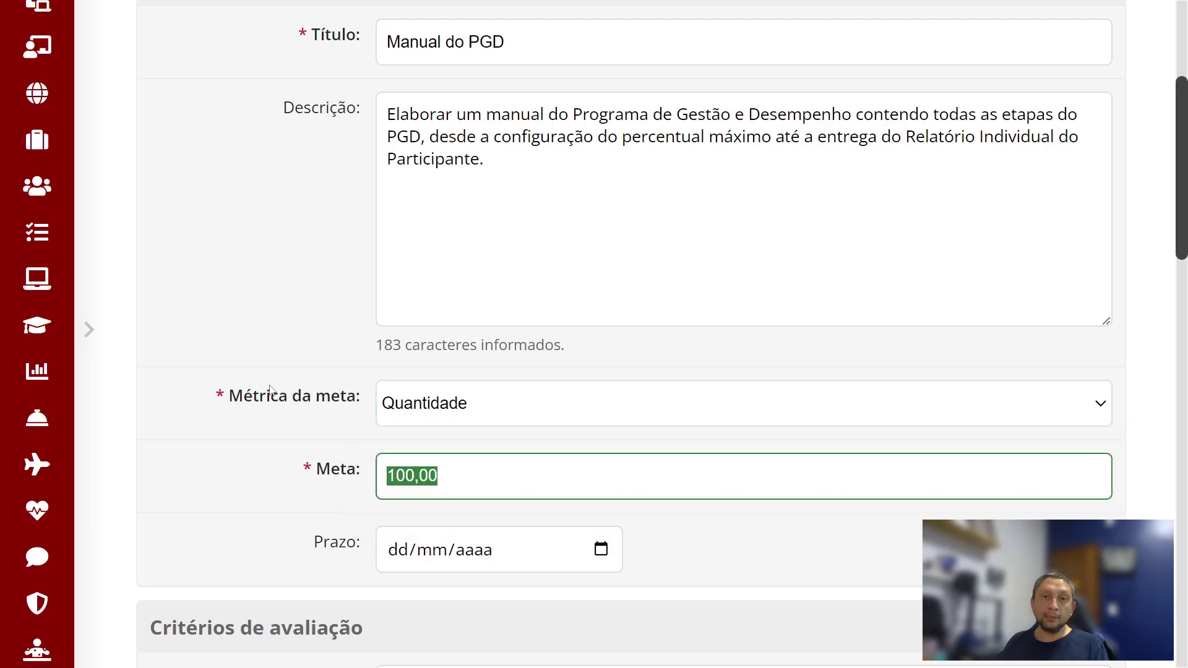
pyautogui.press('BackSpace')
pyautogui.write('1')
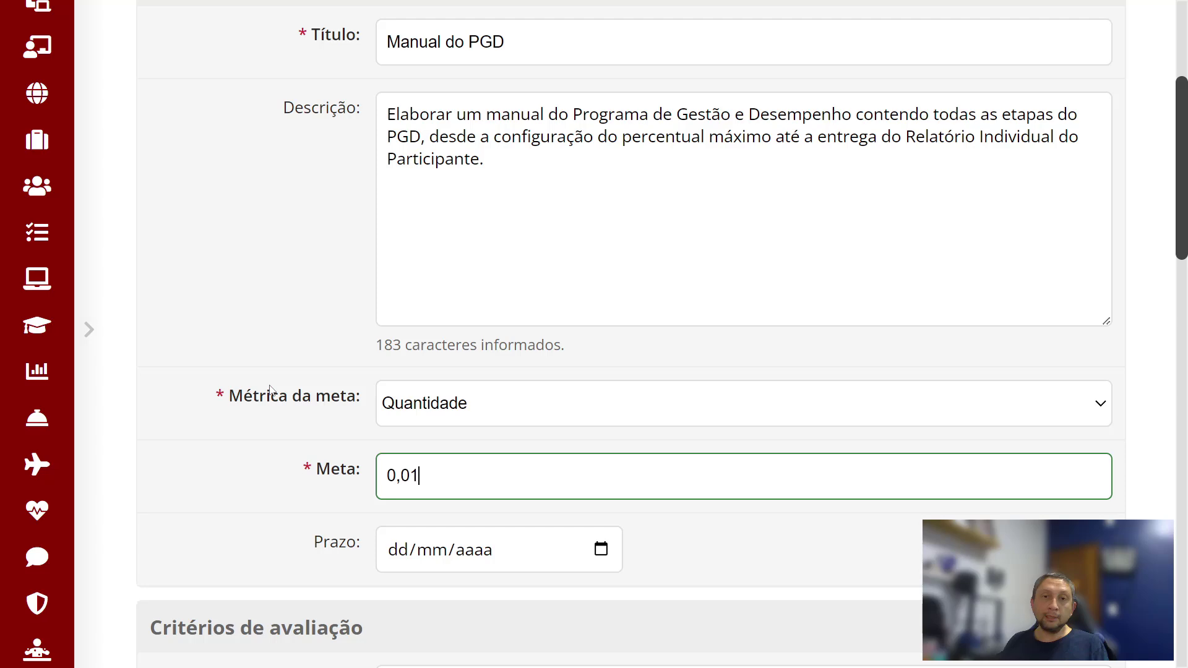
pyautogui.write(',00')
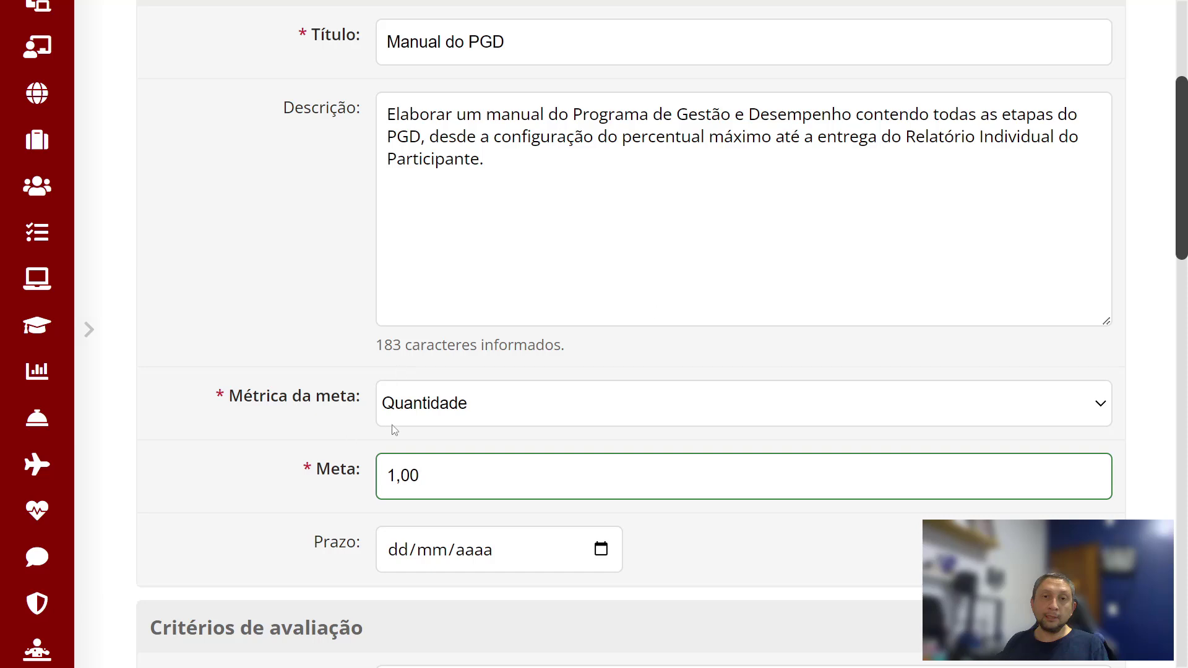
# Step: Check the plan's period in the page heading as the reference for the entrega's Prazo
pyautogui.scroll(2, 480, 450)
pyautogui.scroll(-2, 467, 462)
pyautogui.scroll(-2, 371, 443)
pyautogui.scroll(2, 350, 446)
pyautogui.scroll(-2, 350, 447)
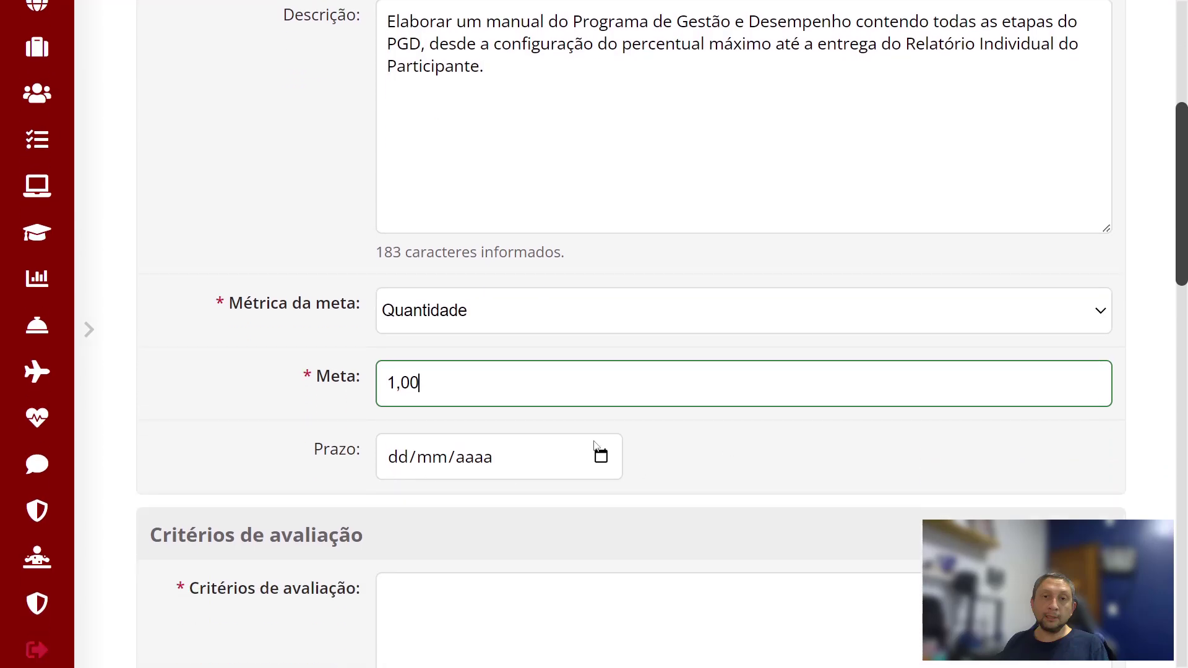
pyautogui.click(397, 459)
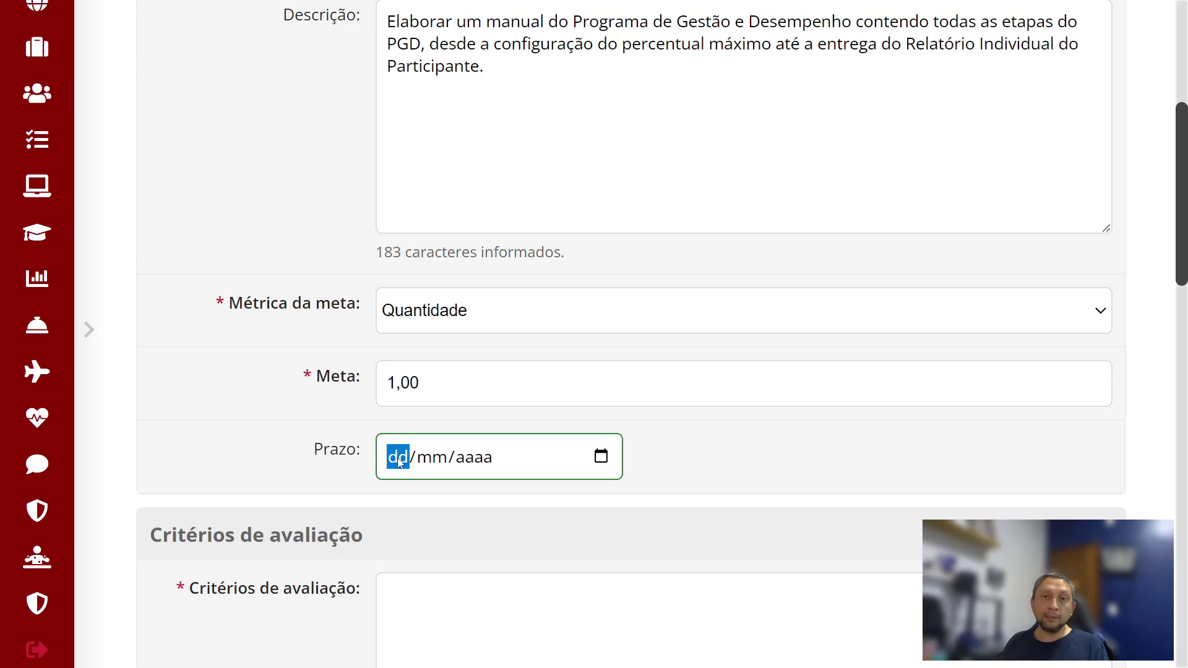
pyautogui.click(774, 446)
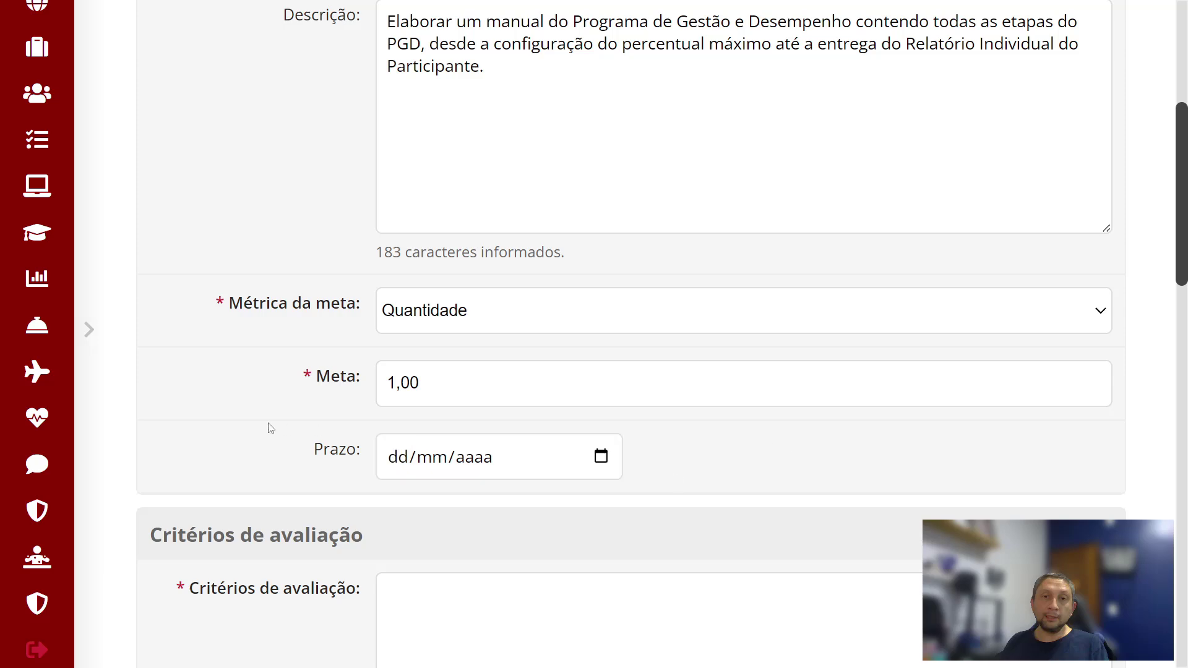
pyautogui.click(398, 465)
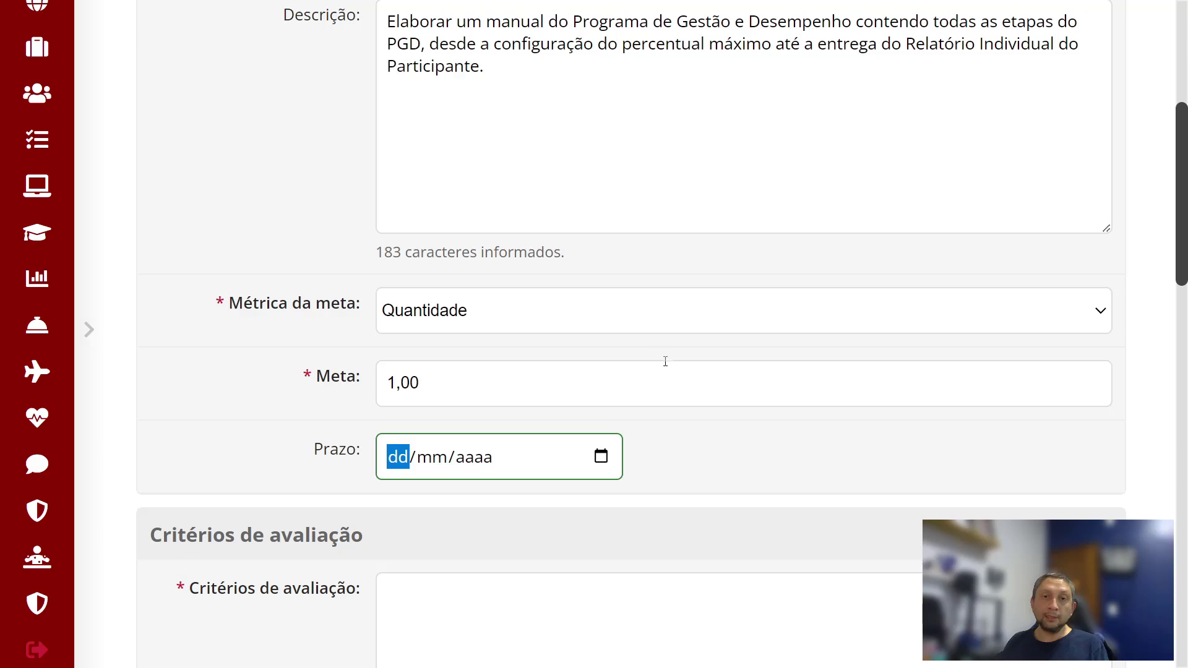
pyautogui.scroll(6, 661, 362)
pyautogui.moveTo(339, 181); pyautogui.dragTo(505, 185)
pyautogui.scroll(-10, 509, 225)
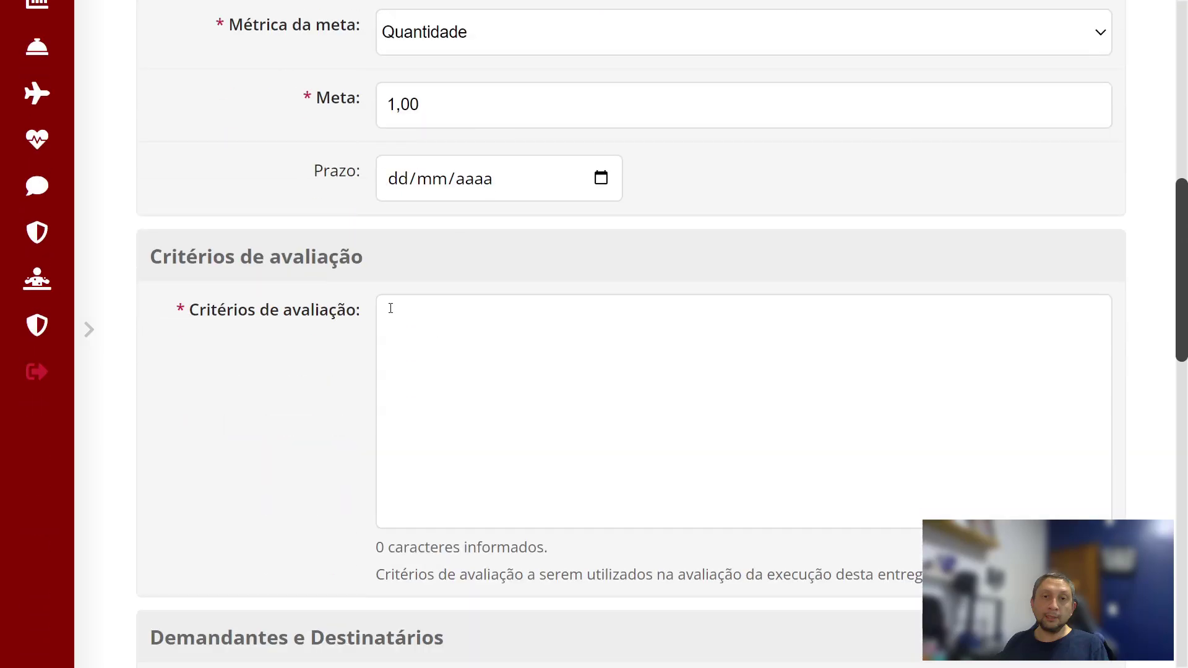
pyautogui.scroll(3, 378, 521)
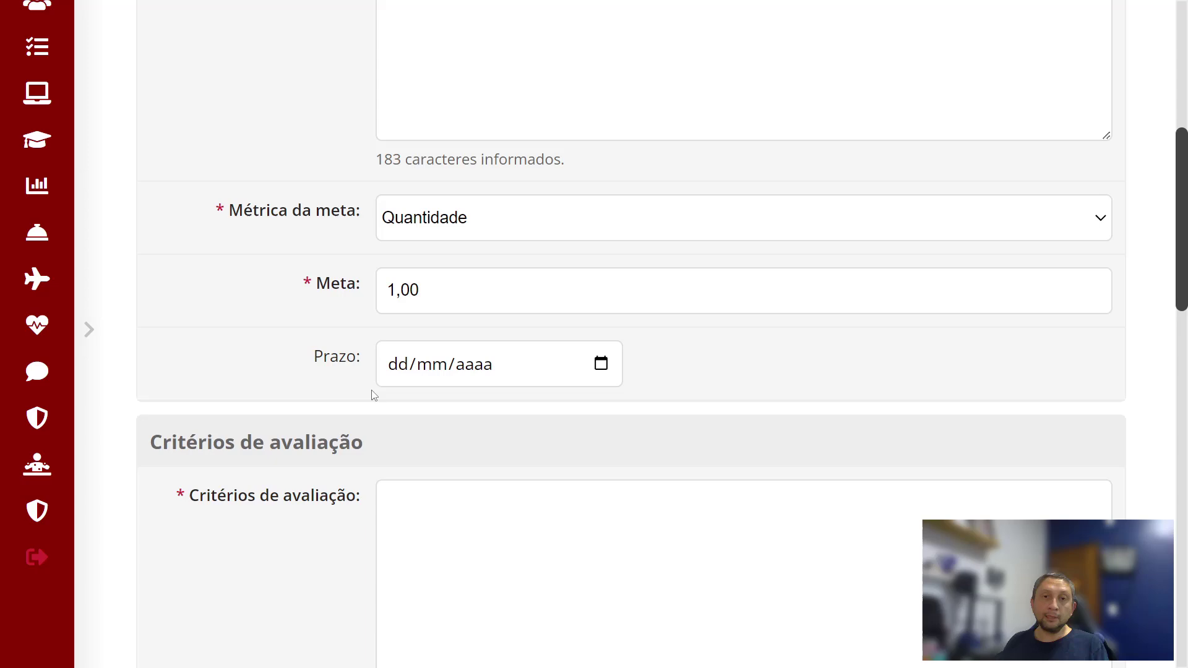
# Step: Set the entrega's Prazo to 01/11/2024
pyautogui.click(406, 365)
pyautogui.scroll(3, 464, 377)
pyautogui.scroll(2, 465, 378)
pyautogui.scroll(-3, 464, 379)
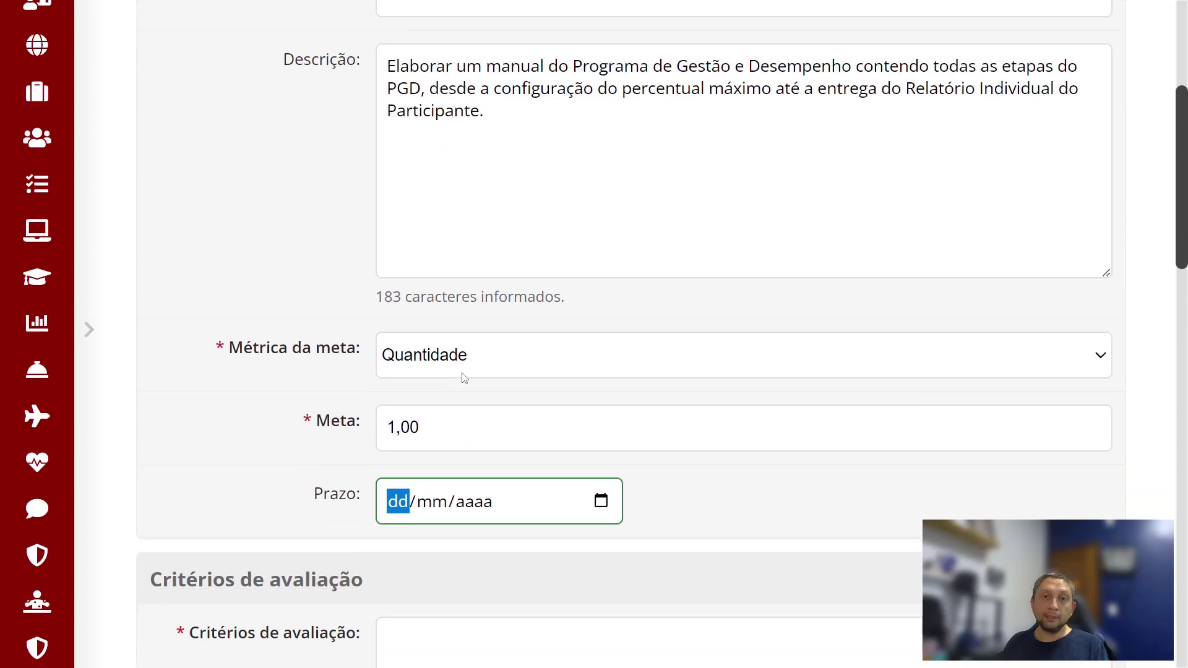
pyautogui.write('01/11/')
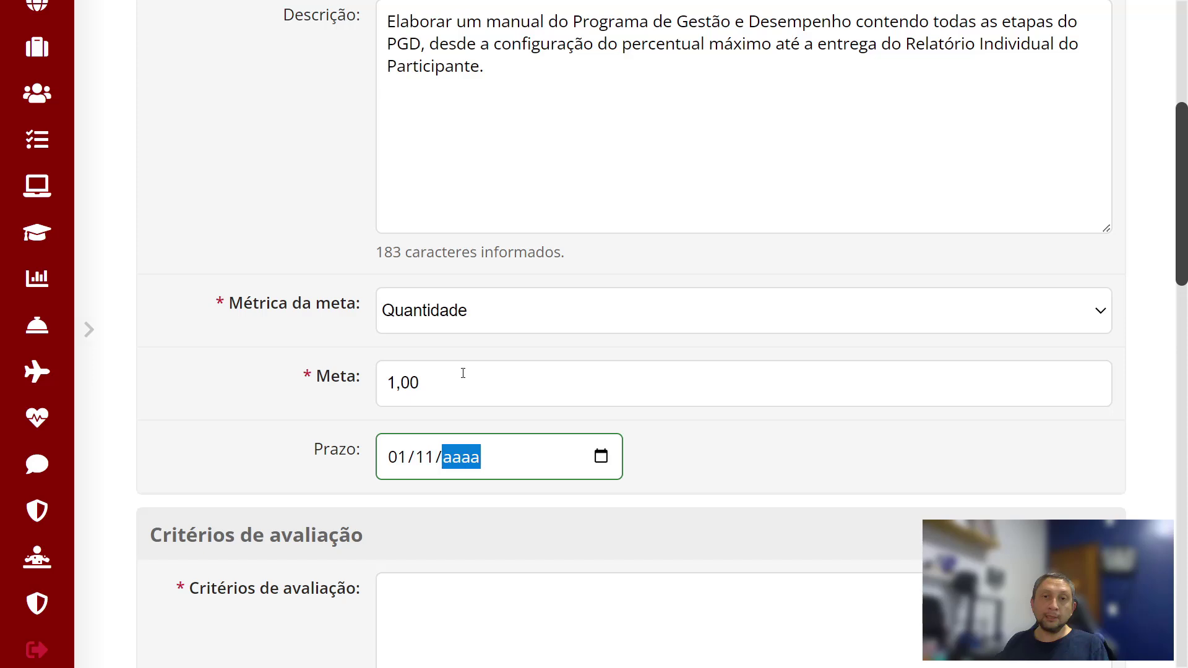
pyautogui.write('2024')
# Step: Fill in the entrega's Critérios de avaliação with "Entrega do Manual do PGD, diagramado contendo todos os capítulos solicitados."
pyautogui.scroll(-2, 697, 453)
pyautogui.click(493, 518)
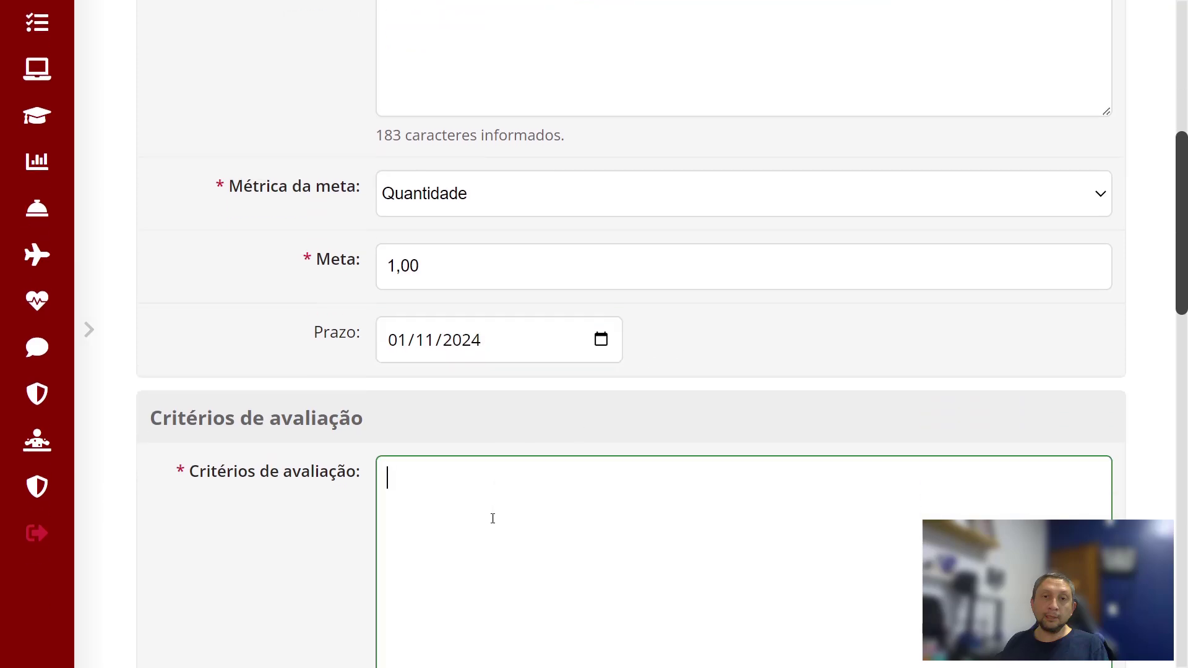
pyautogui.scroll(-4, 445, 488)
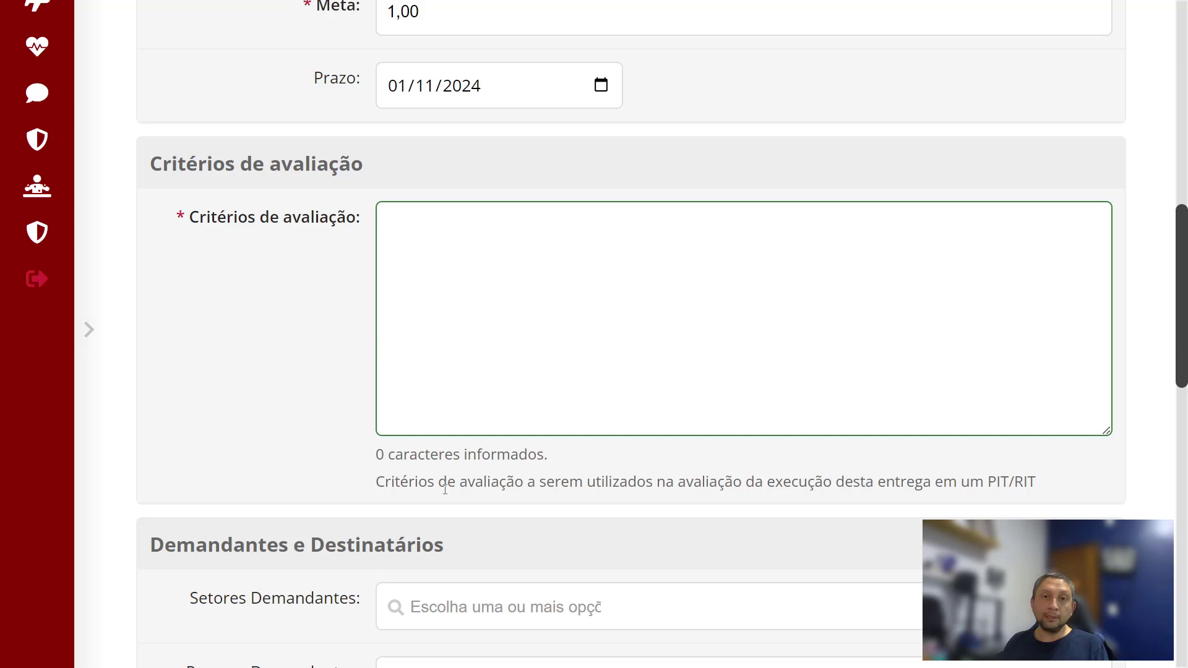
pyautogui.scroll(9, 445, 489)
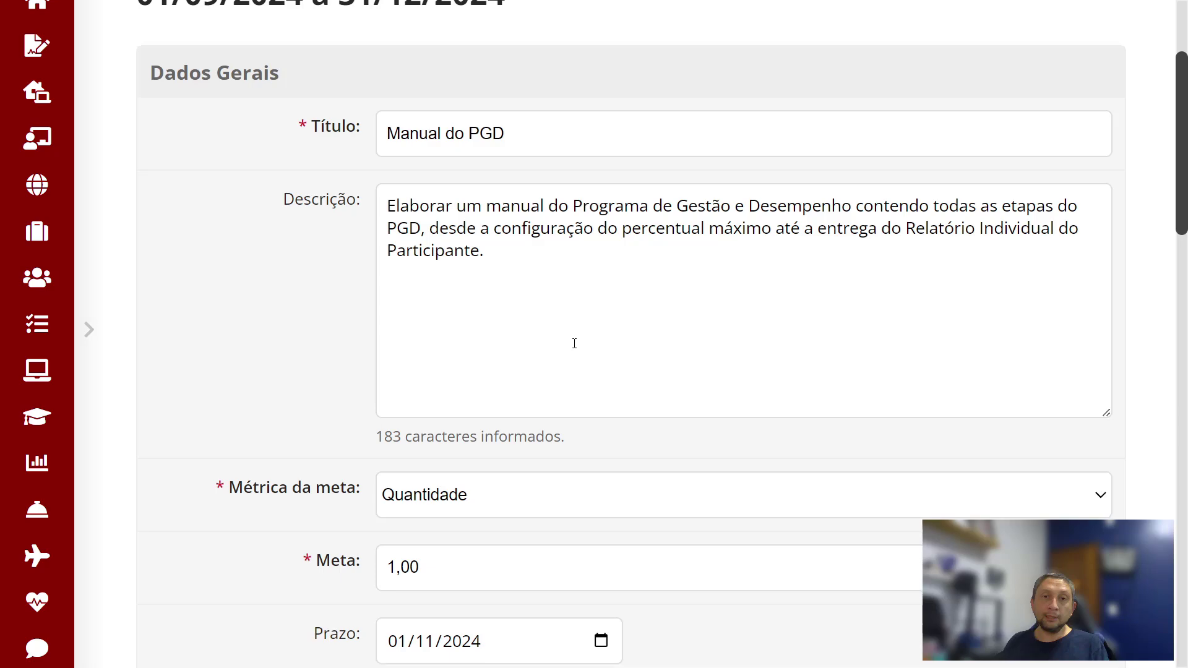
pyautogui.scroll(-2, 570, 346)
pyautogui.scroll(-5, 568, 351)
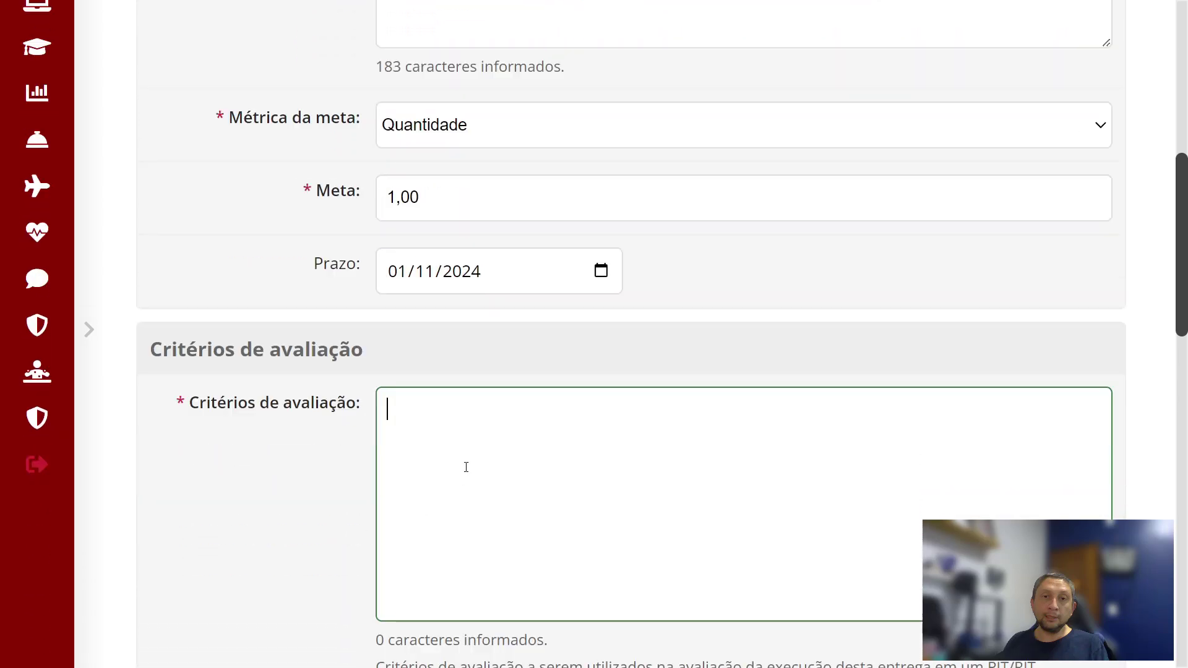
pyautogui.write('Entrega do Manual ')
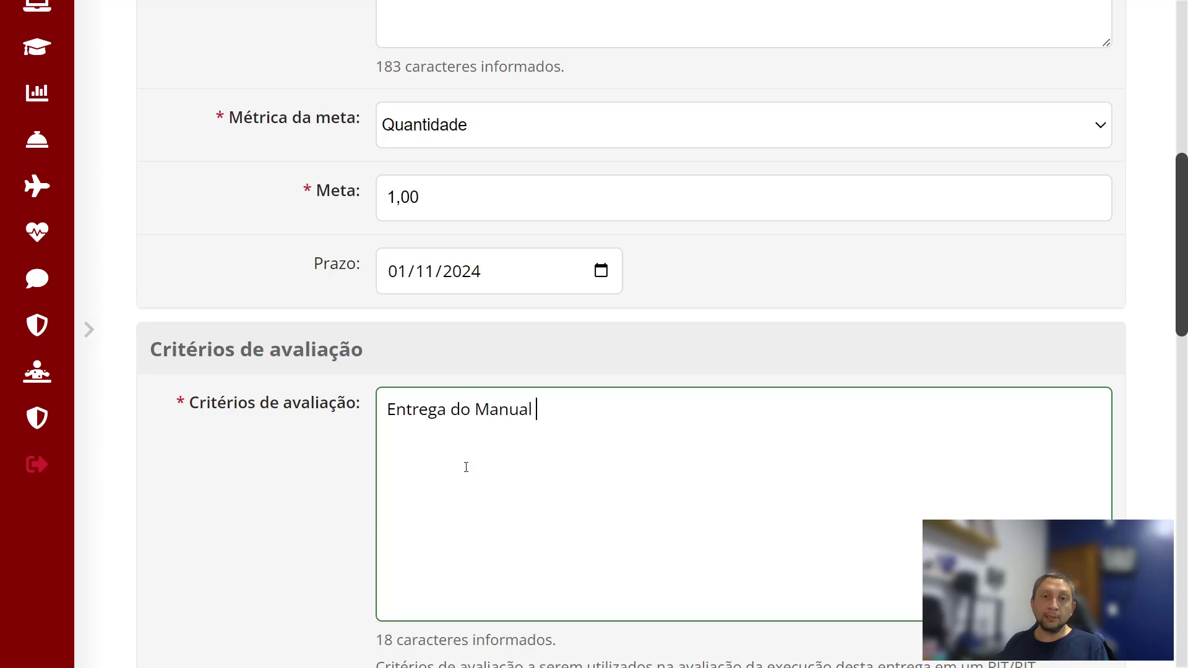
pyautogui.write('do PGD, diagr')
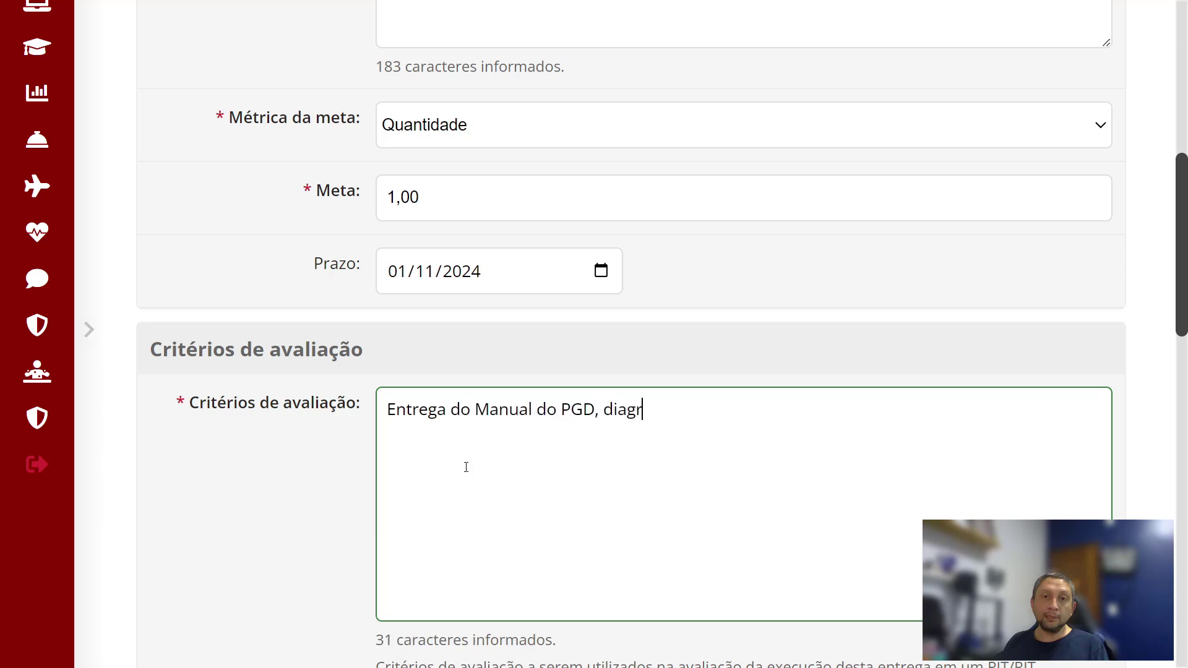
pyautogui.write('amado contendo ')
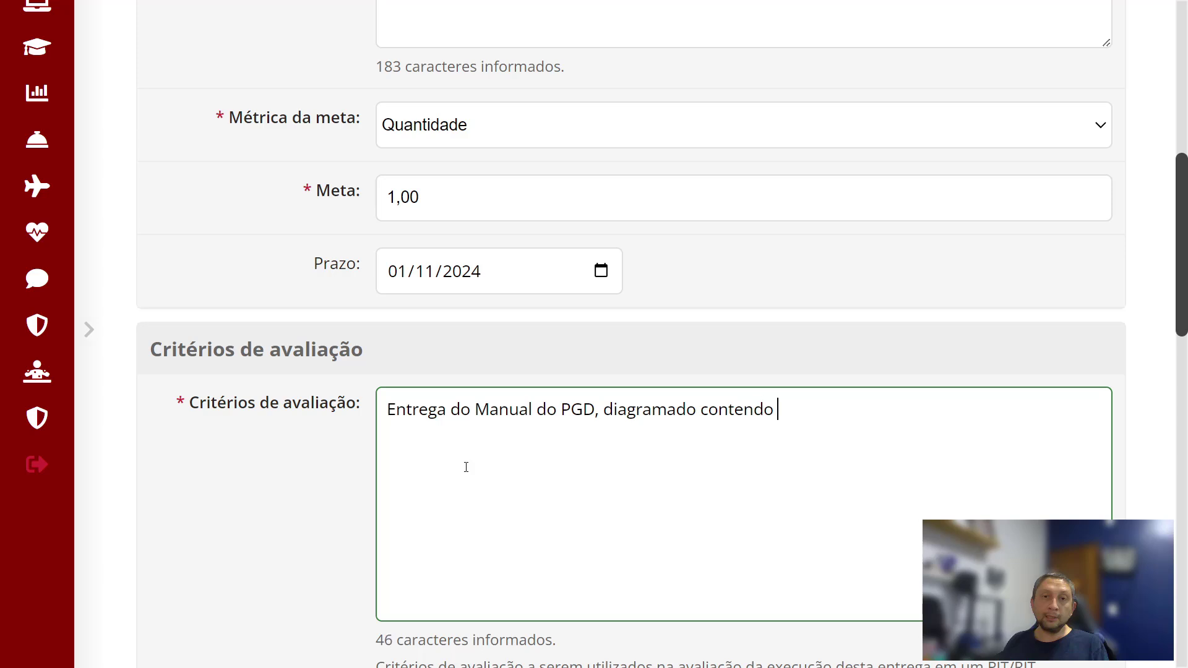
pyautogui.write('todos os capítulos solicitados.')
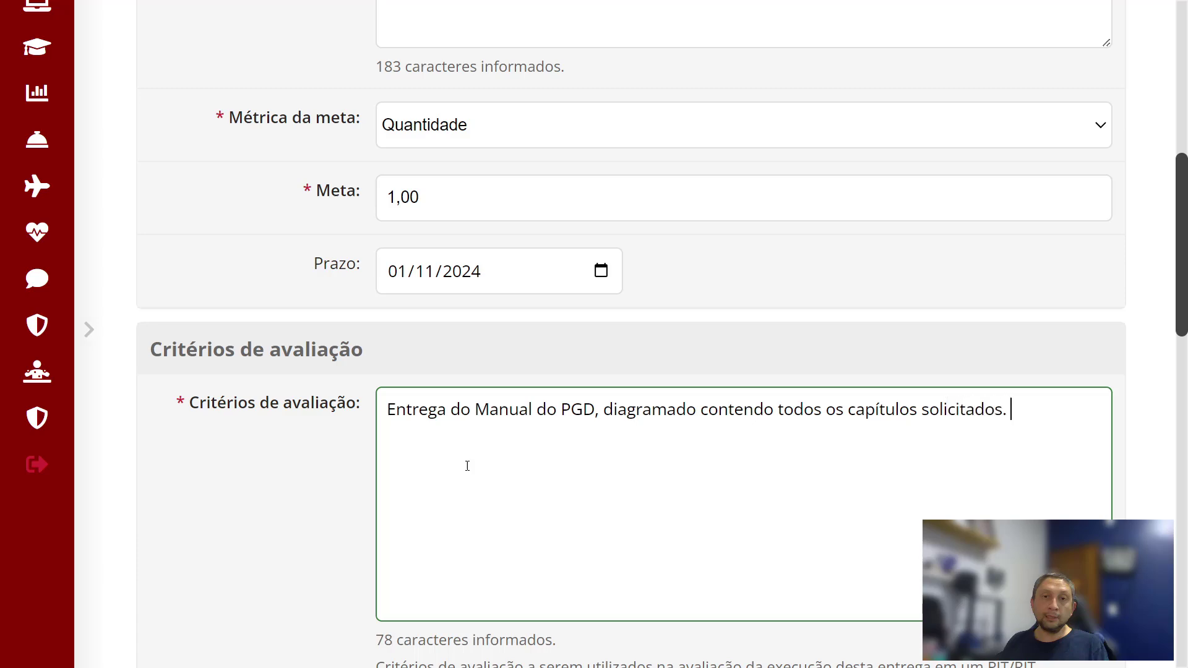
# Step: Add PROPLADI (Pró-Reitoria de Planejamento e Desenvolvimento Institucional) to the entrega's Setores Demandantes
pyautogui.scroll(-1, 495, 427)
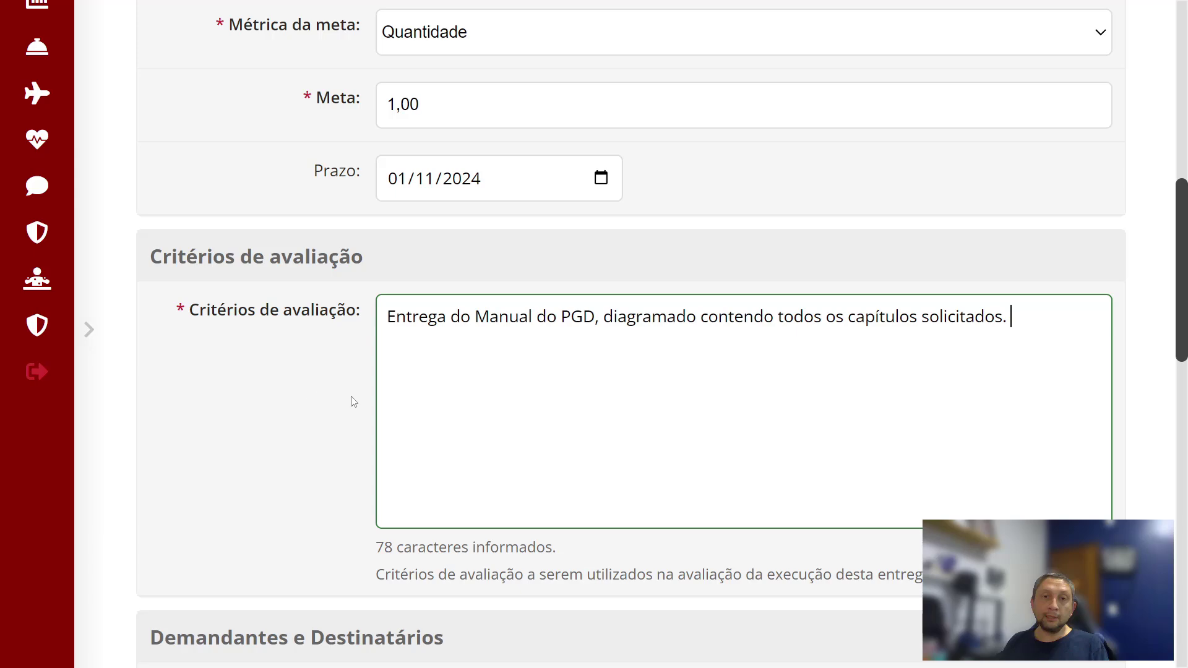
pyautogui.scroll(-2, 353, 401)
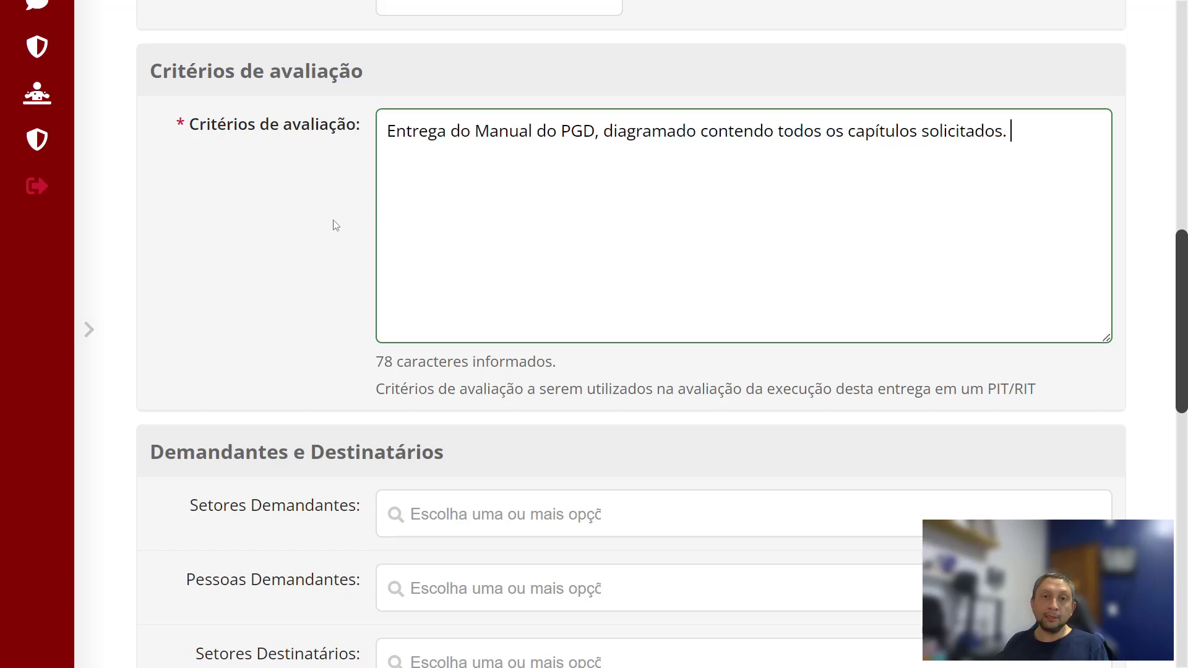
pyautogui.scroll(-1, 329, 223)
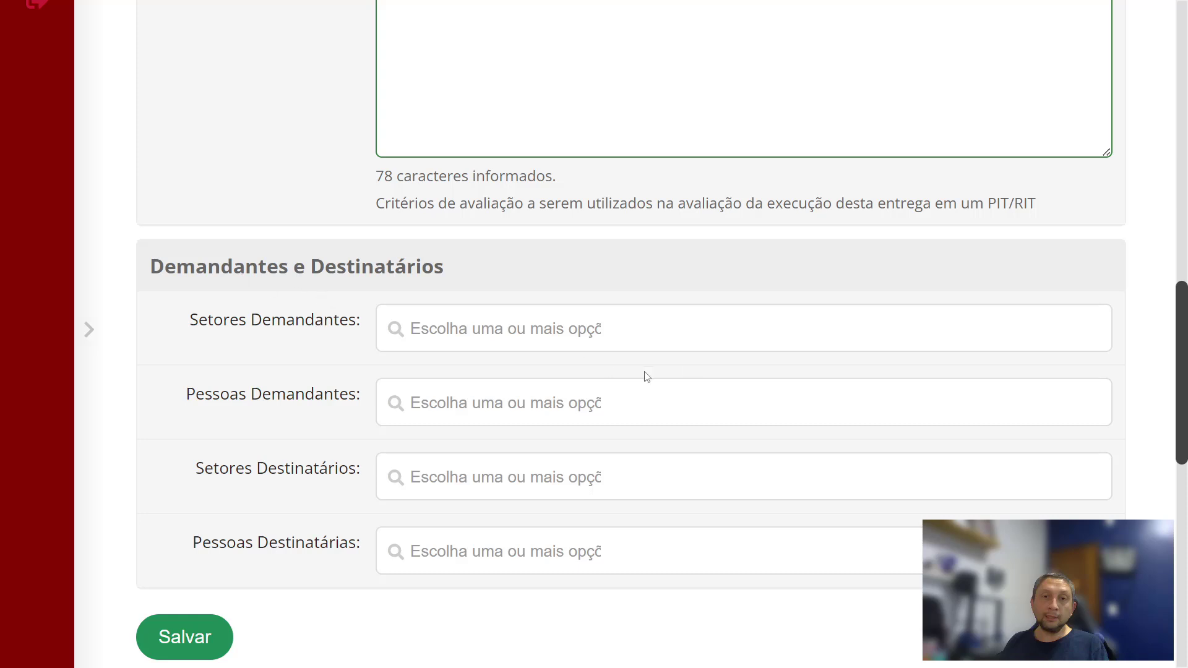
pyautogui.click(476, 337)
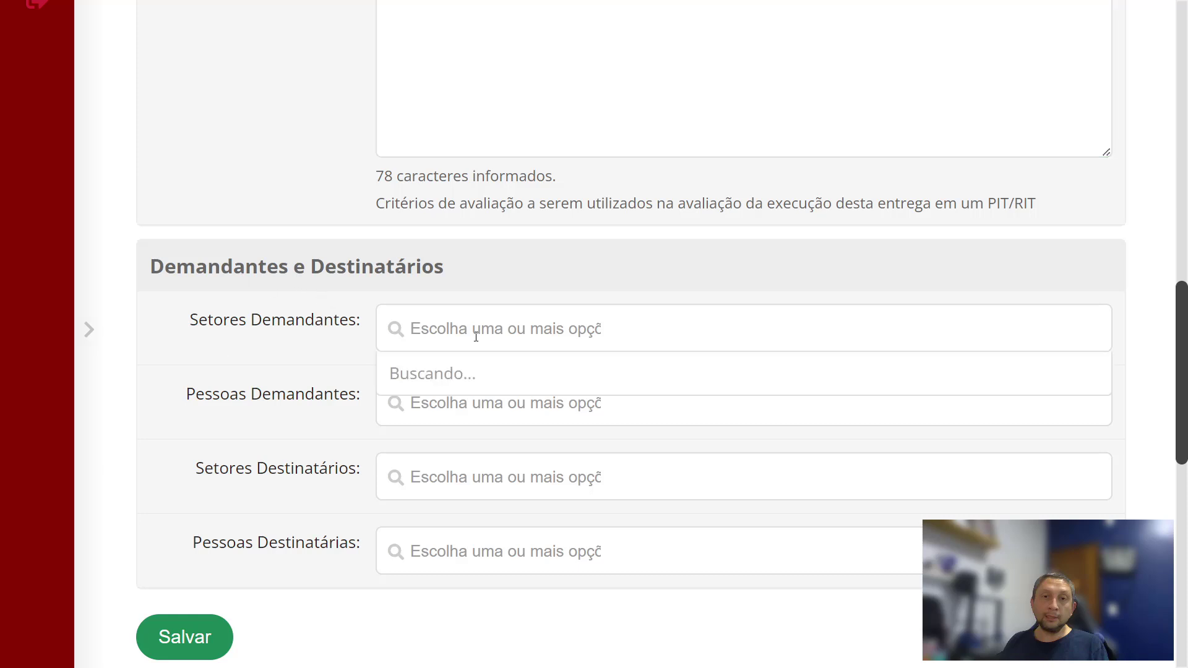
pyautogui.write('PROPO')
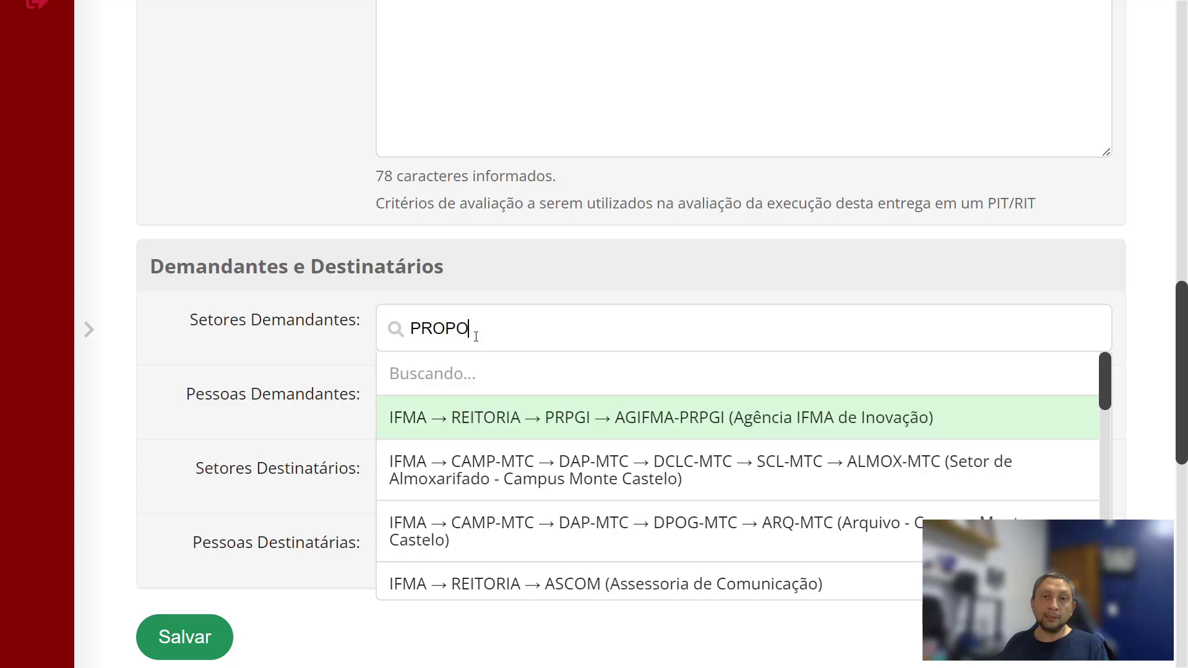
pyautogui.press('BackSpace')
pyautogui.write('LADI')
pyautogui.scroll(2, 476, 337)
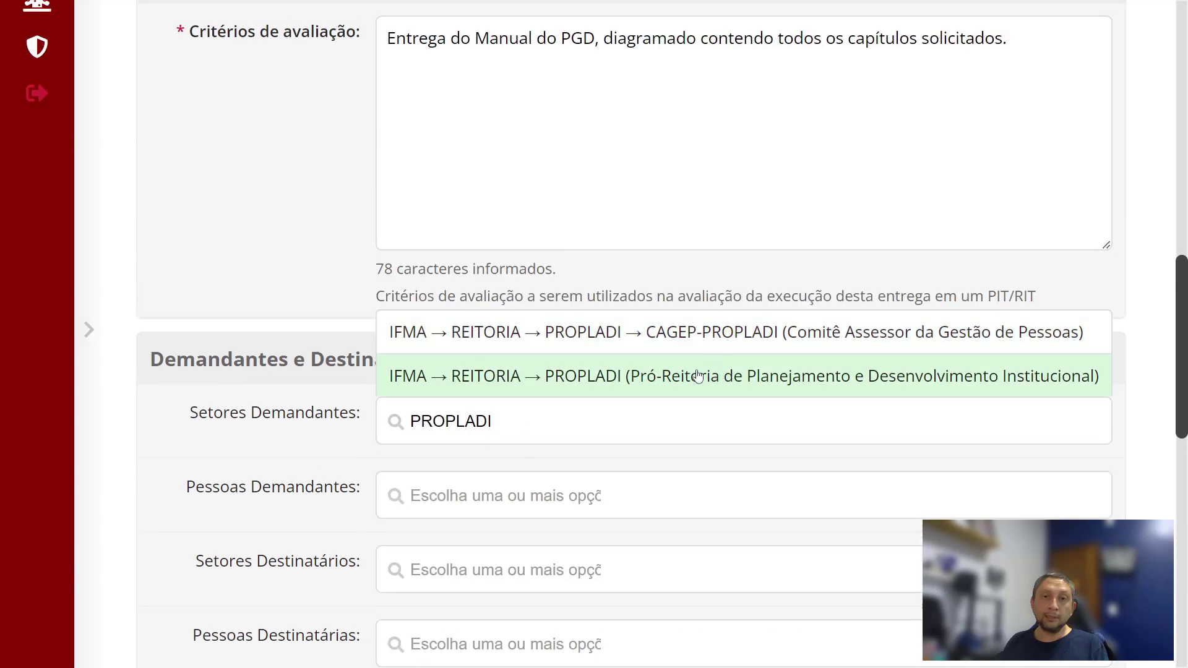
pyautogui.click(677, 375)
# Step: Add the requesting staff member to the entrega's Pessoas Demandantes
pyautogui.scroll(-3, 361, 364)
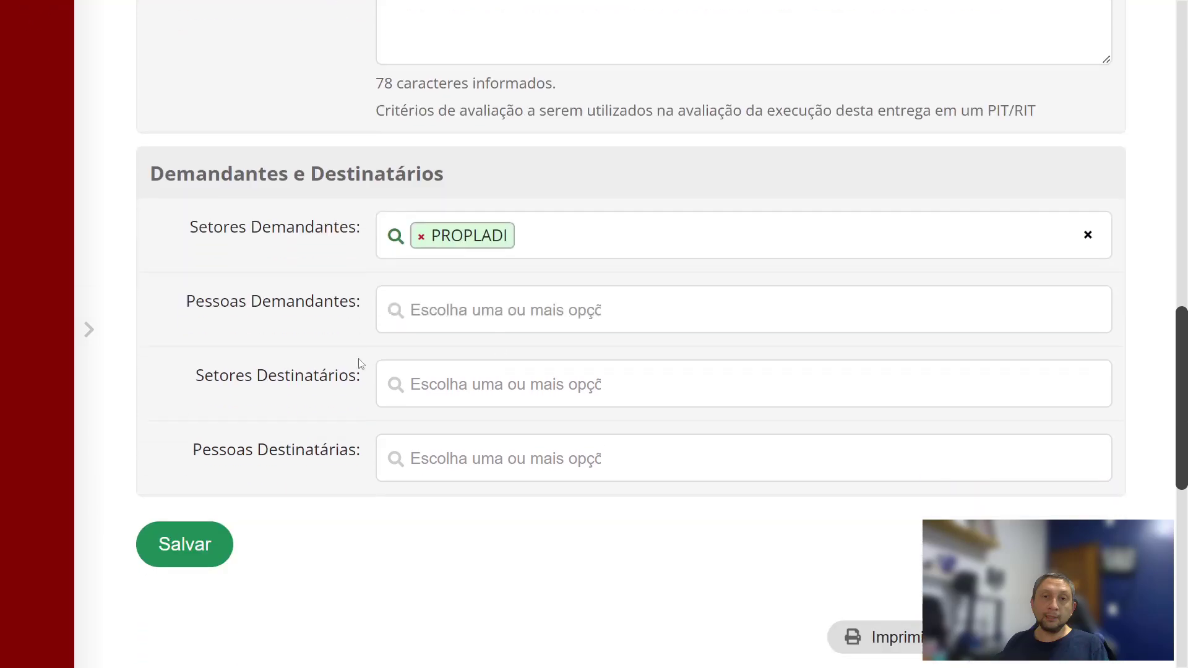
pyautogui.click(448, 310)
pyautogui.write('cla')
pyautogui.press('Return')
pyautogui.scroll(3, 299, 389)
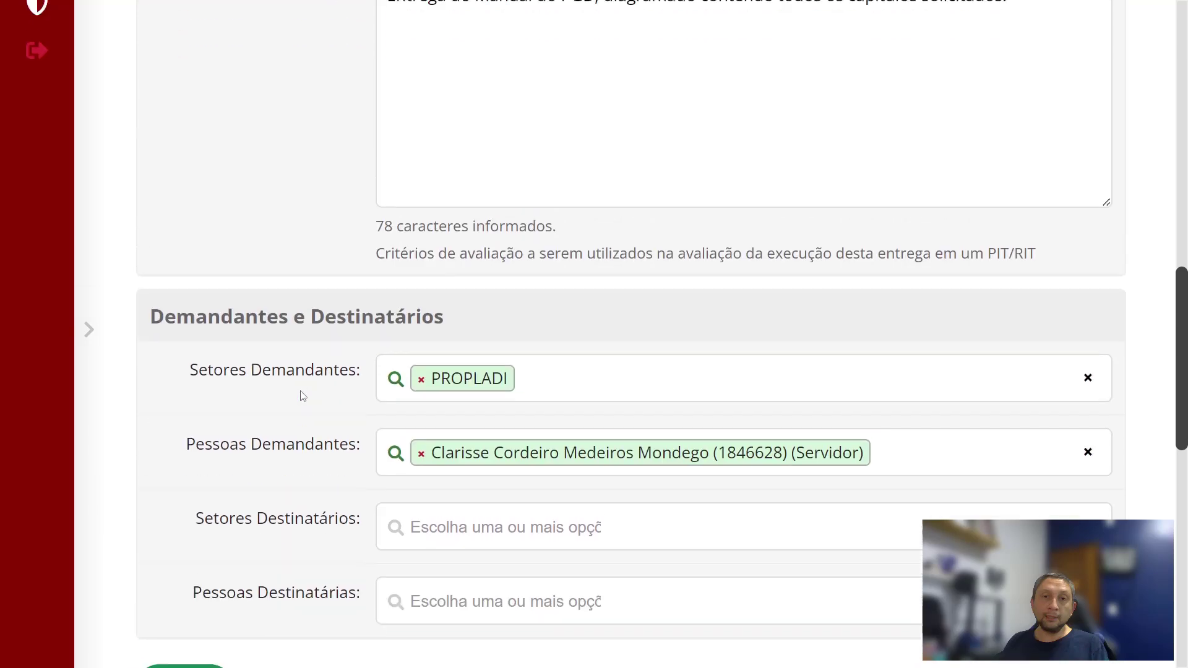
# Step: Add GAB-REIT (Gabinete da Reitoria) to the entrega's Setores Destinatários
pyautogui.scroll(-3, 401, 475)
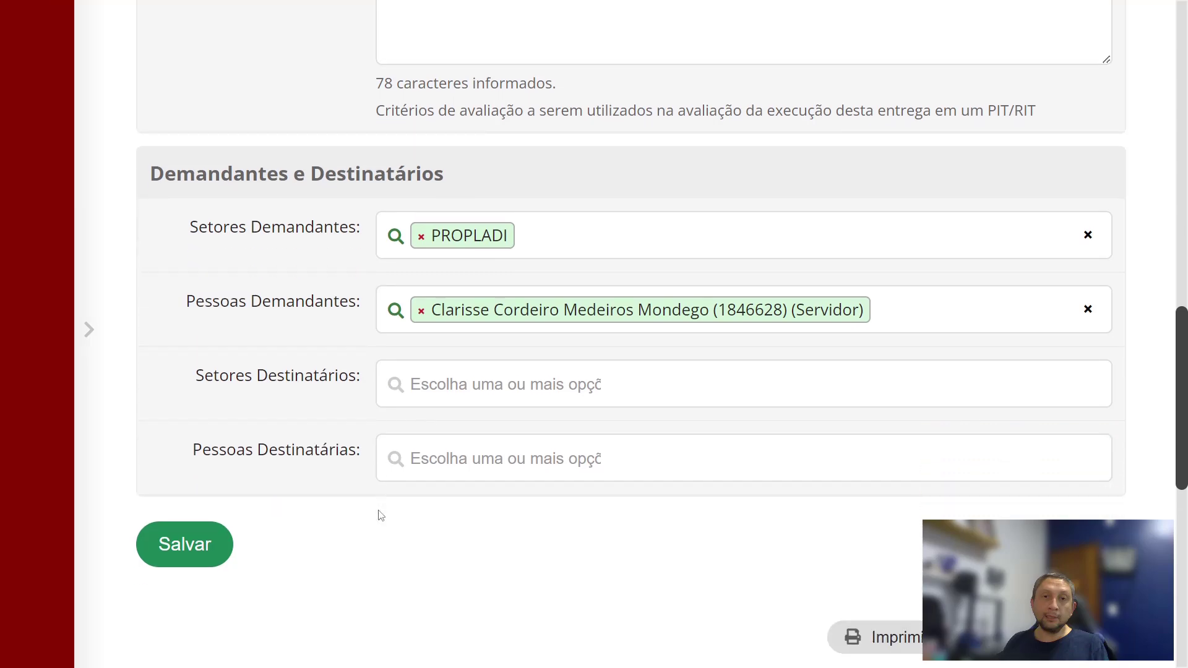
pyautogui.click(498, 394)
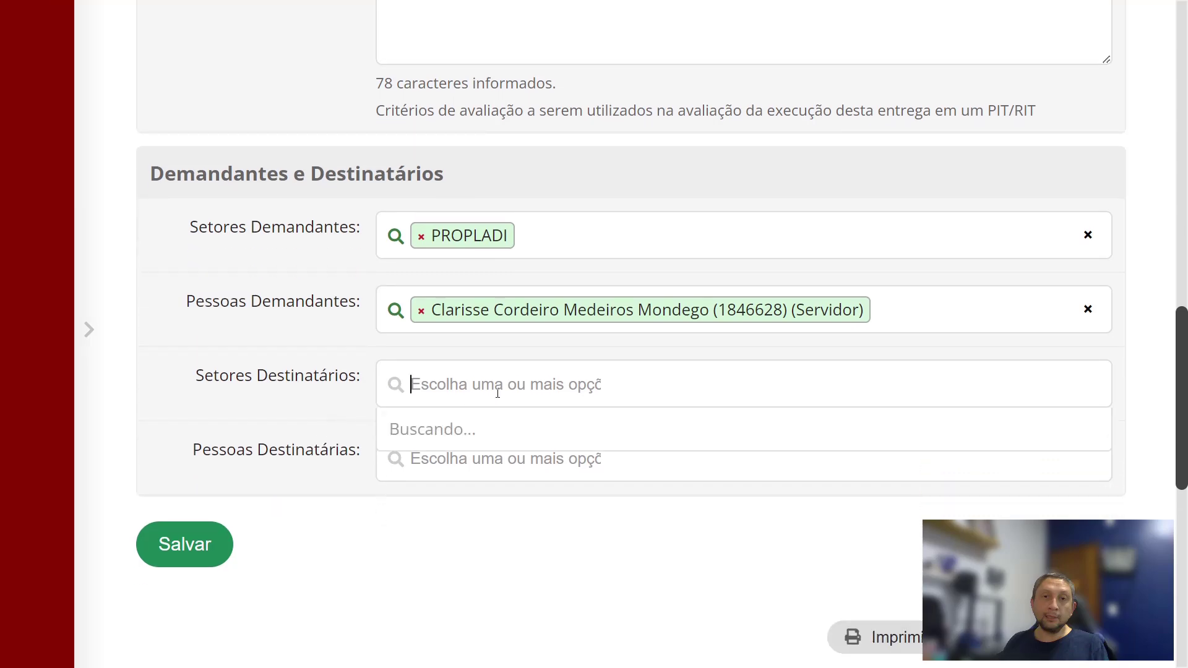
pyautogui.write('GAB-REIT')
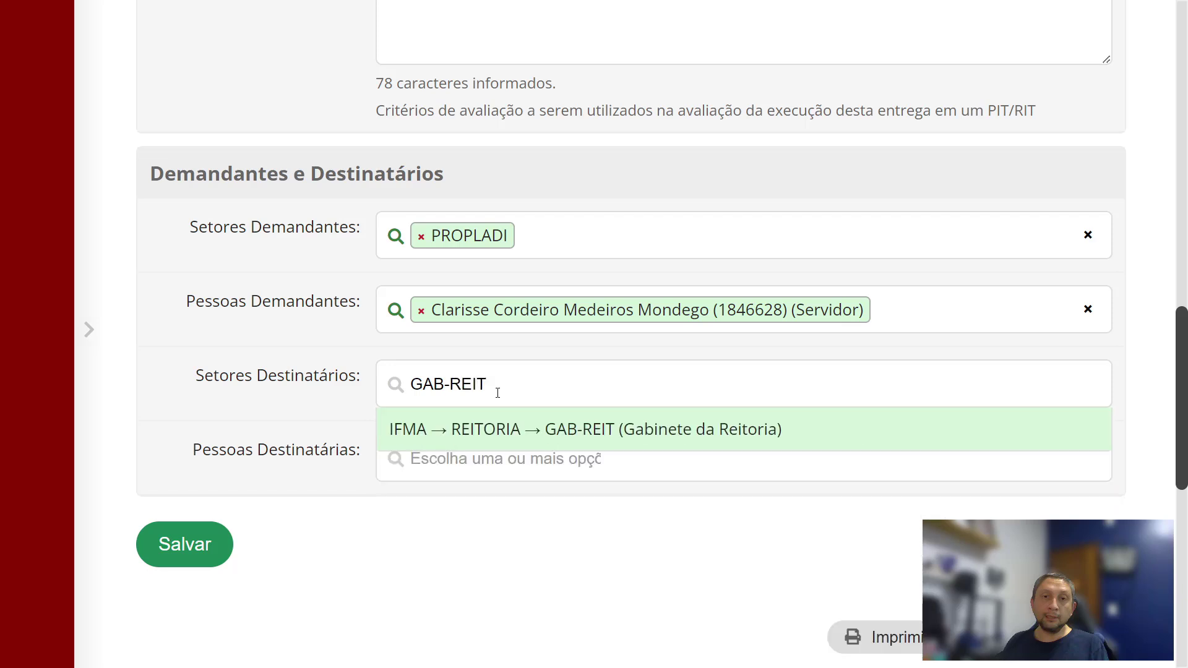
pyautogui.click(664, 436)
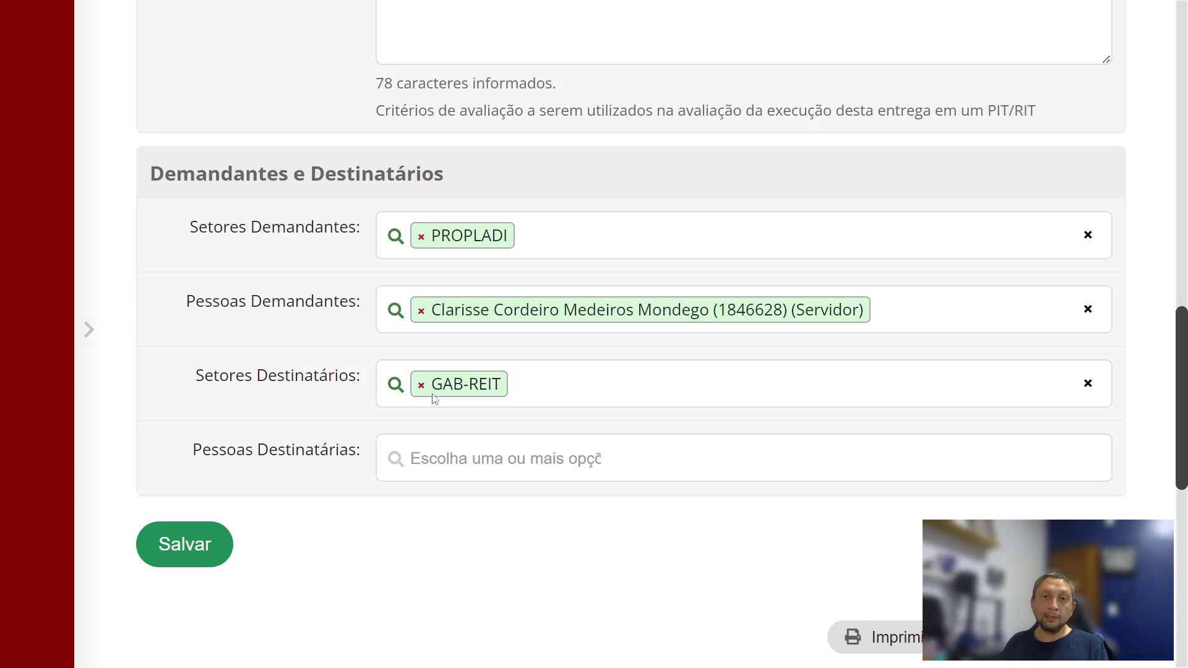
pyautogui.click(536, 235)
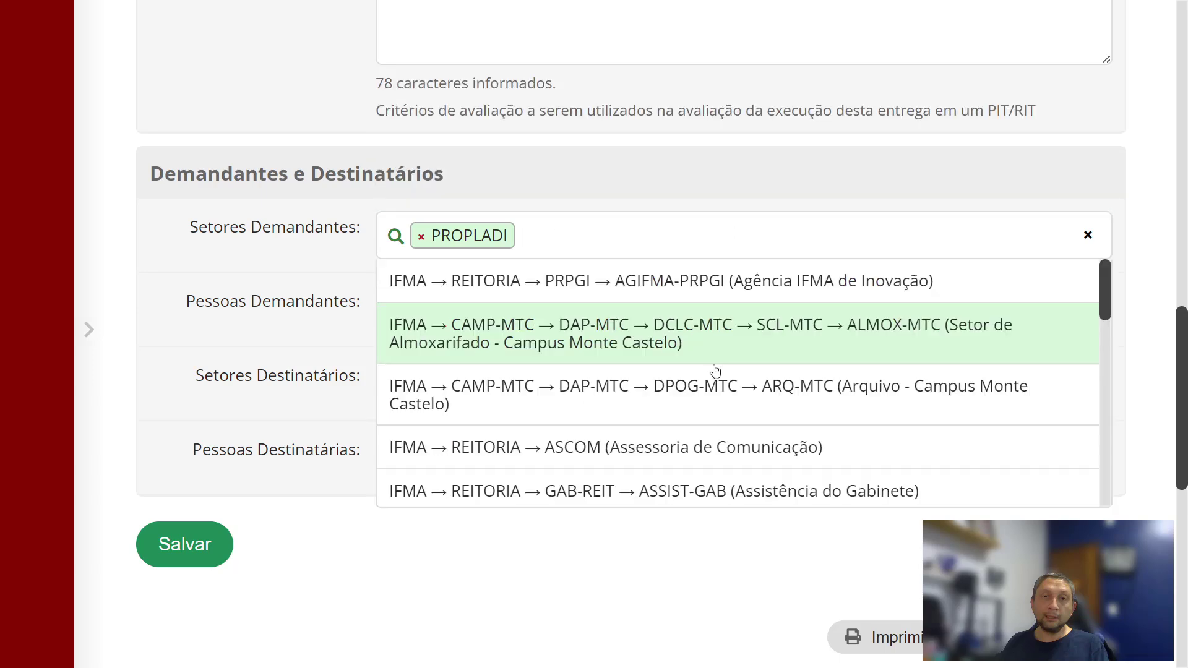
pyautogui.click(992, 190)
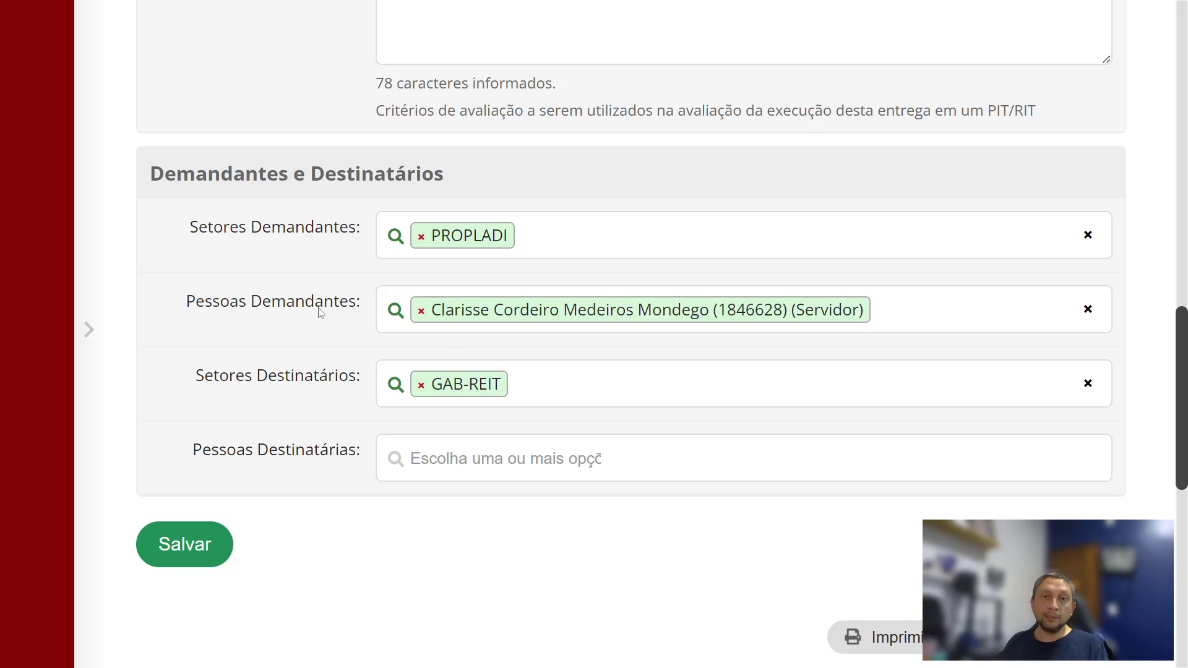
# Step: Review the completed form from Dados Gerais to Destinatários and save the entrega "Manual do PGD"
pyautogui.scroll(4, 321, 312)
pyautogui.scroll(-4, 328, 424)
pyautogui.scroll(7, 329, 424)
pyautogui.scroll(-1, 318, 429)
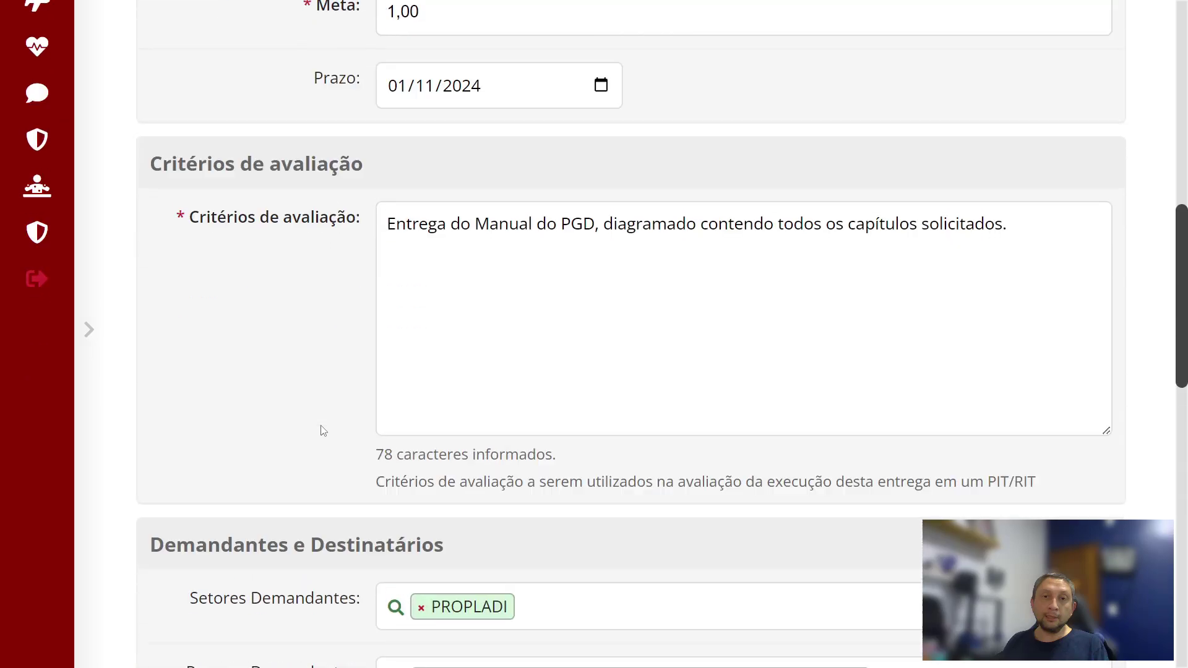
pyautogui.scroll(9, 320, 429)
pyautogui.scroll(-1, 463, 407)
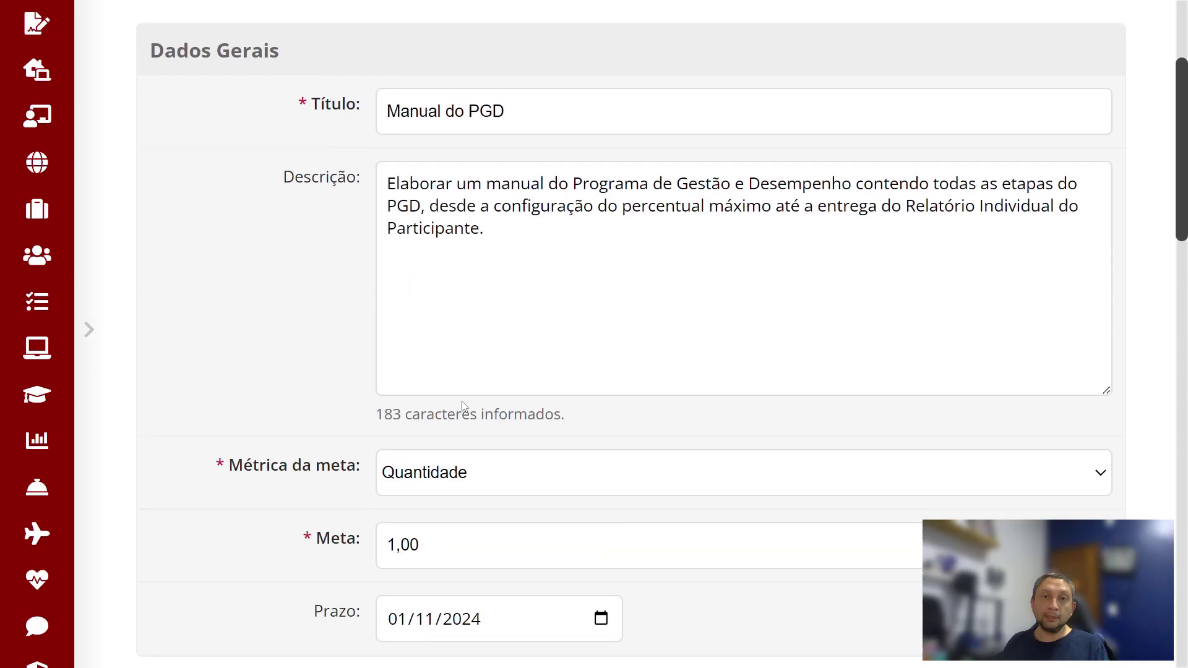
pyautogui.scroll(-15, 446, 411)
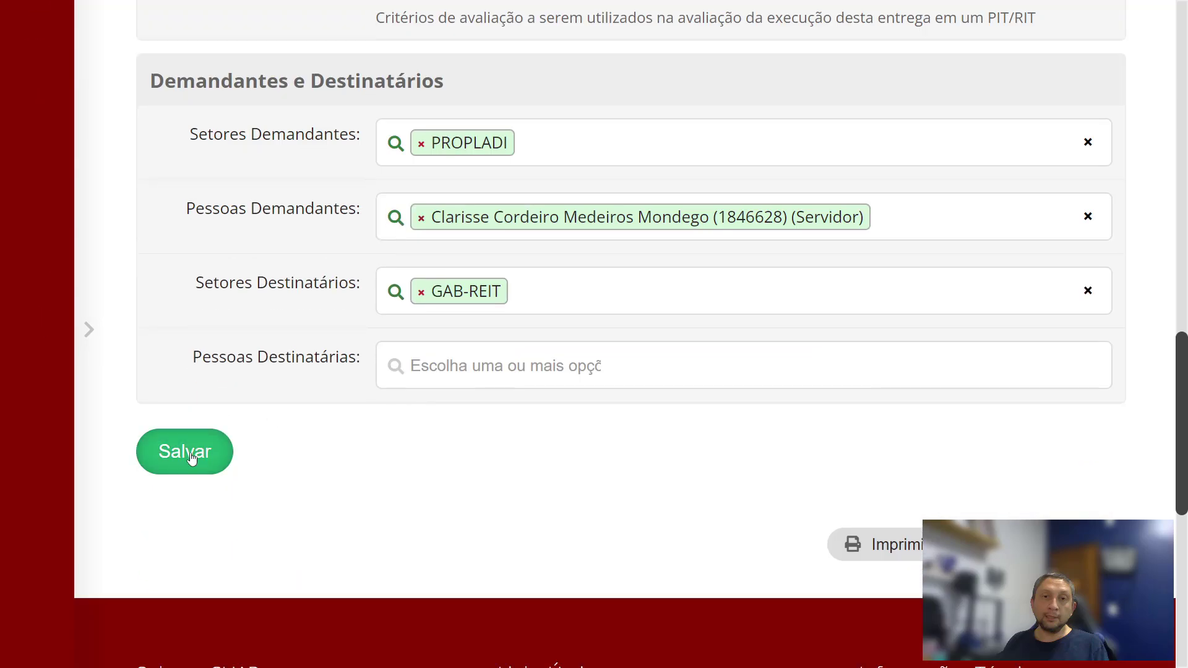
pyautogui.click(191, 453)
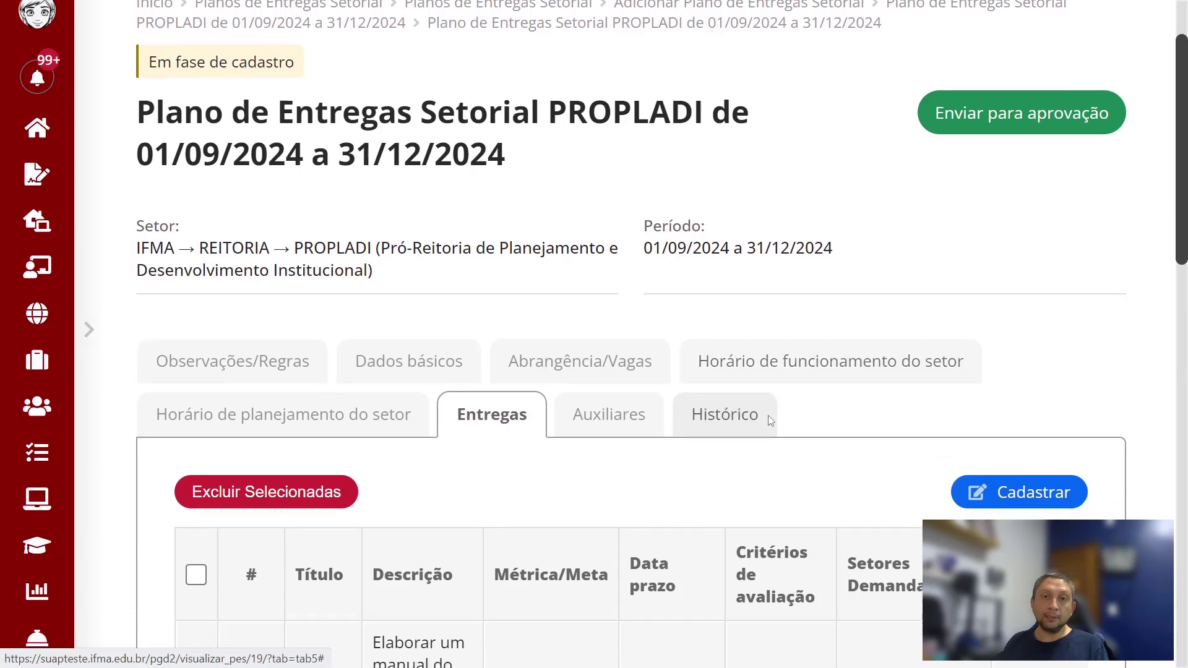
# Step: Start registering another entrega in the plan and set its Título to "Contratação de Serviço de Digitalização"
pyautogui.scroll(-7, 770, 421)
pyautogui.scroll(3, 763, 413)
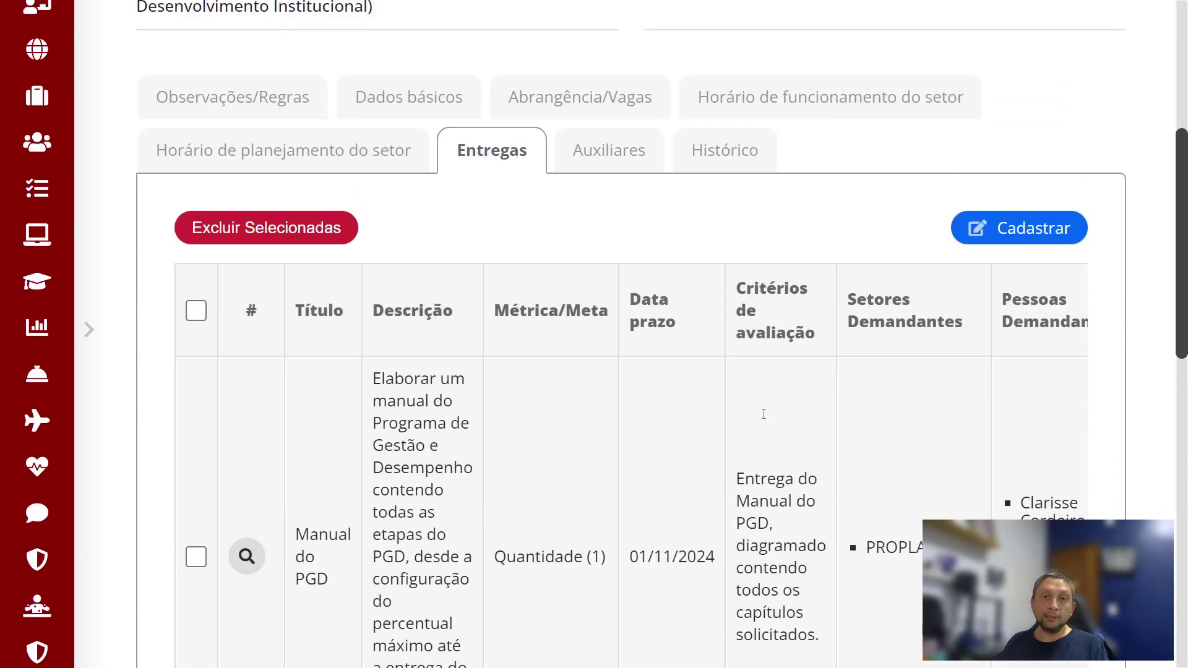
pyautogui.scroll(2, 765, 418)
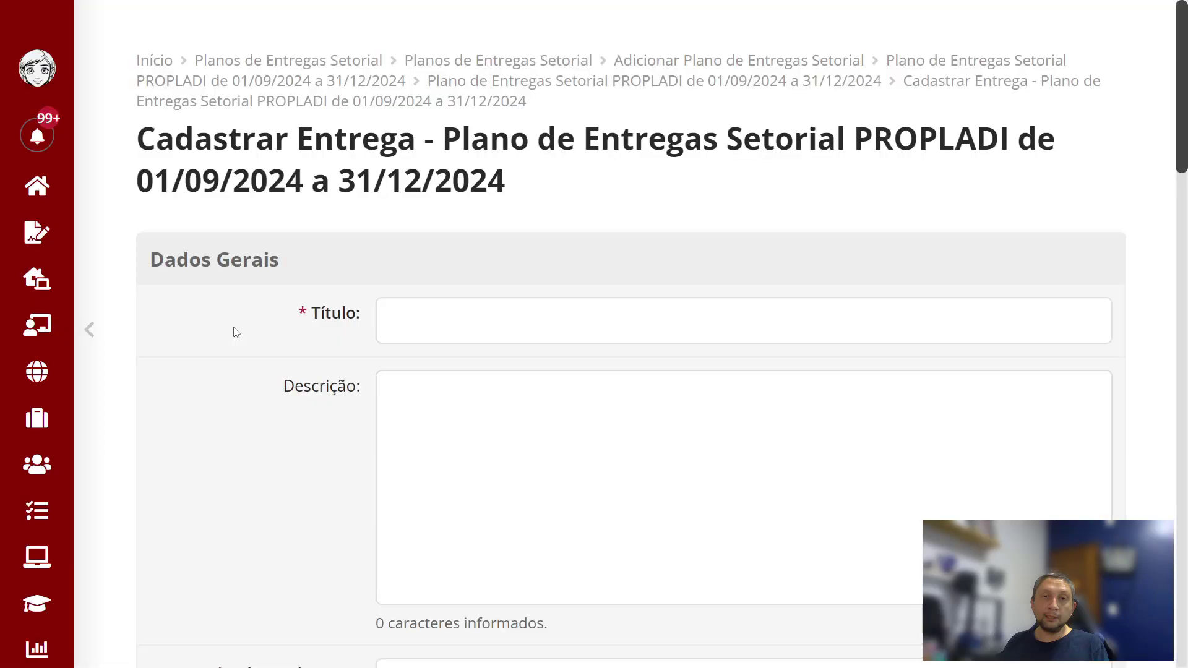
pyautogui.click(423, 320)
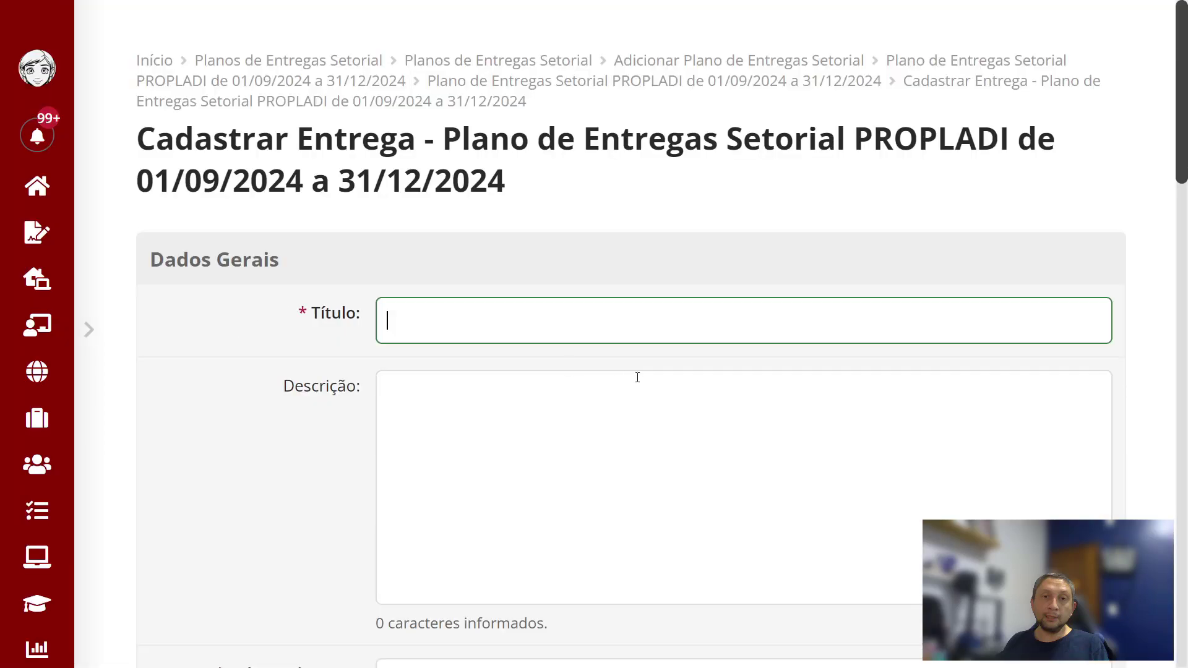
pyautogui.write('Contratação de ')
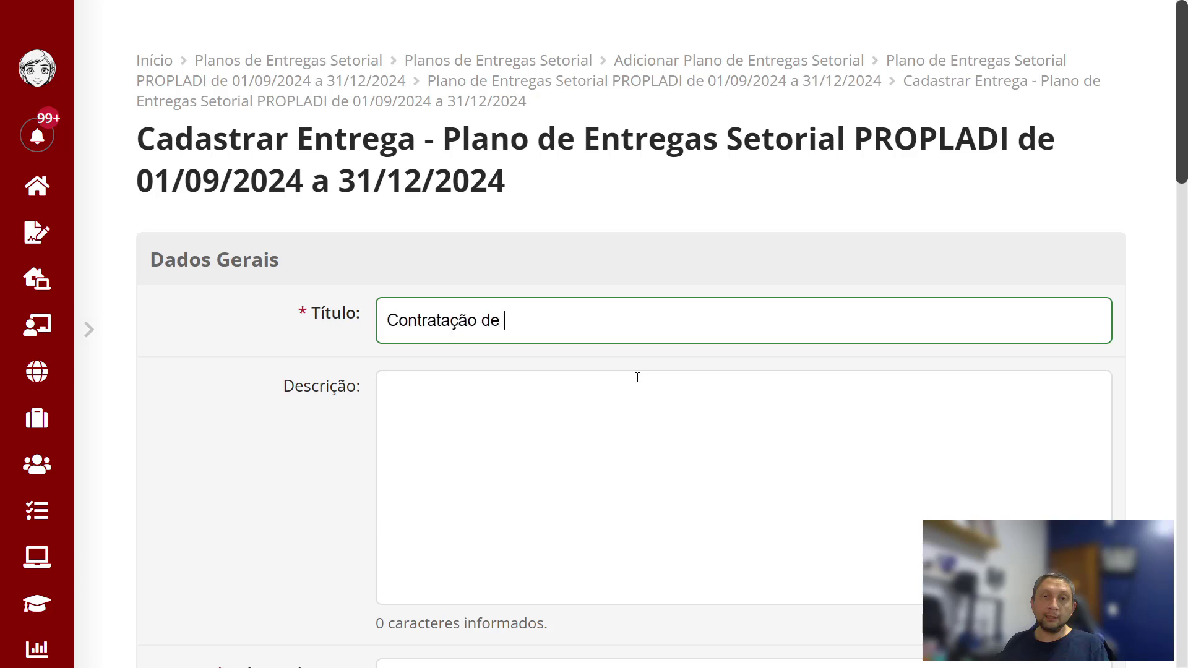
pyautogui.write('Serviço de Digital')
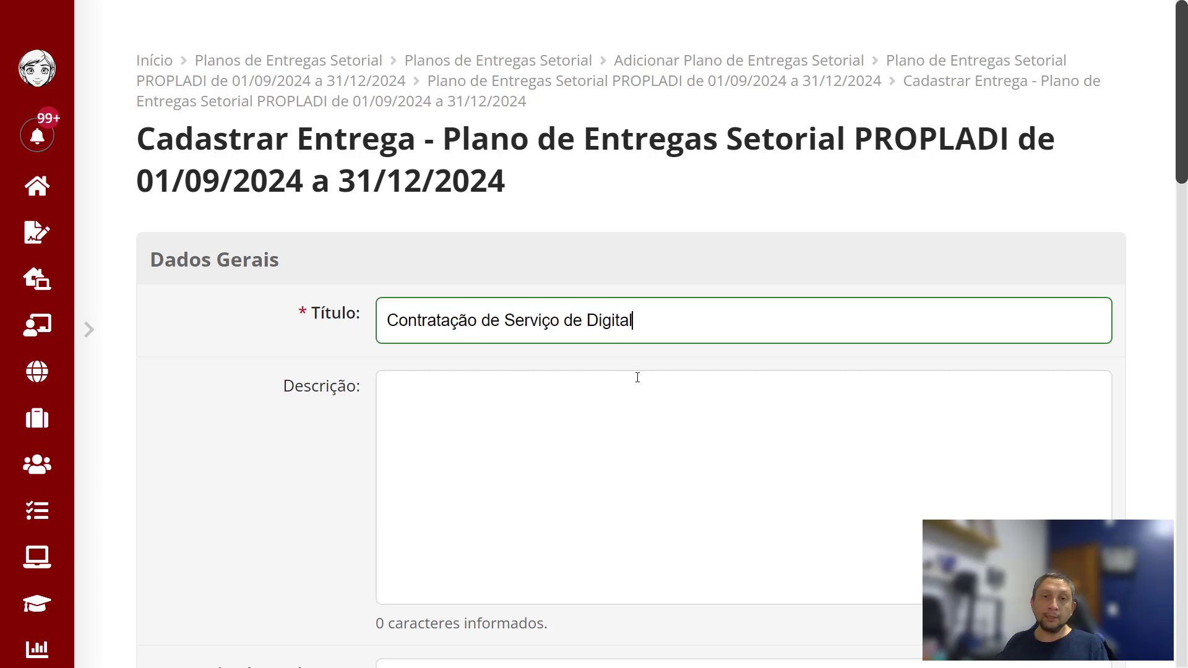
pyautogui.write('ização')
pyautogui.scroll(-2, 706, 412)
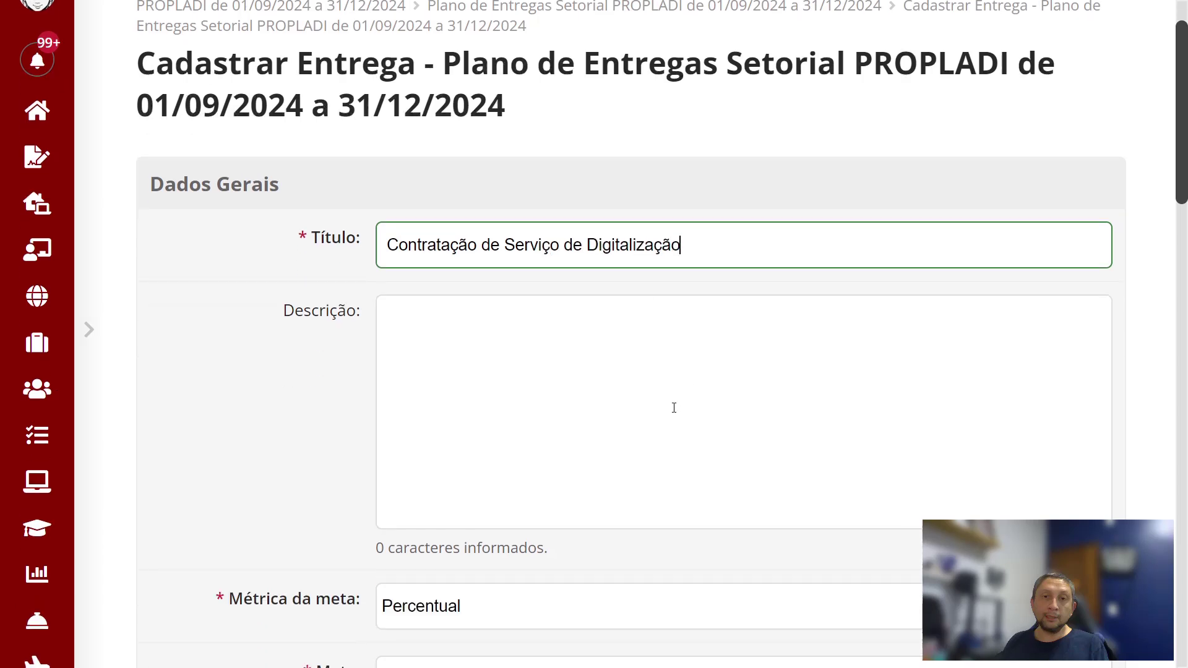
# Step: Enter the Descrição "Preparação da documentação e processo de contratação do serviço de digitalização." for the entrega
pyautogui.click(431, 322)
pyautogui.write('Preparação ')
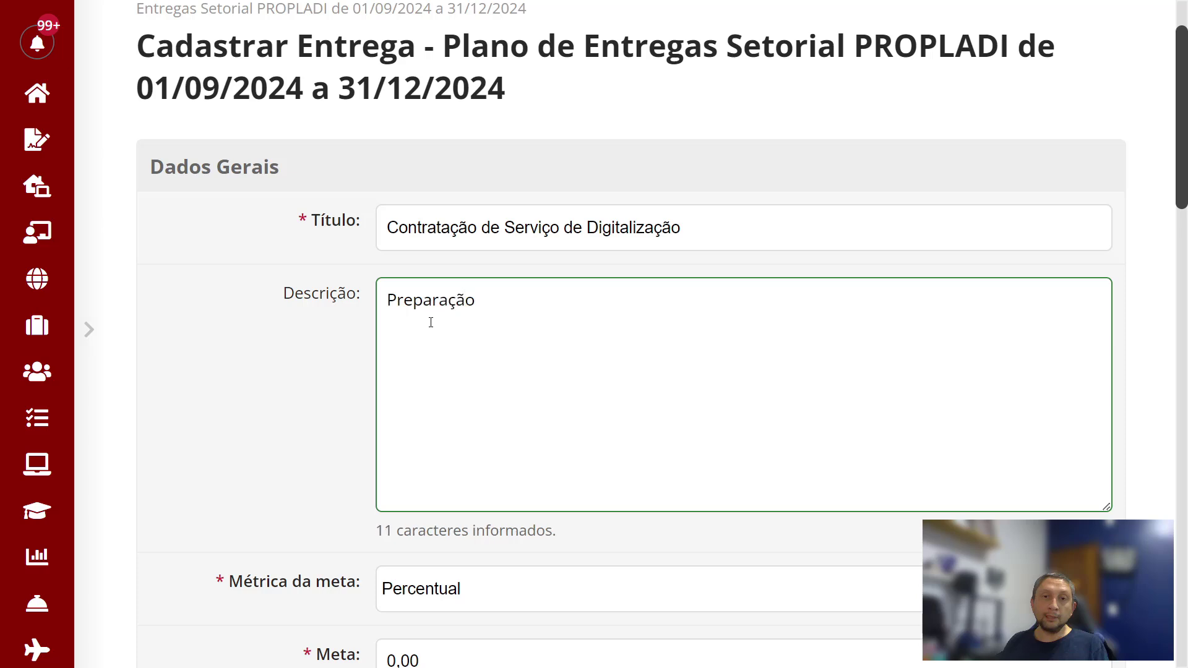
pyautogui.write('da documentação e ')
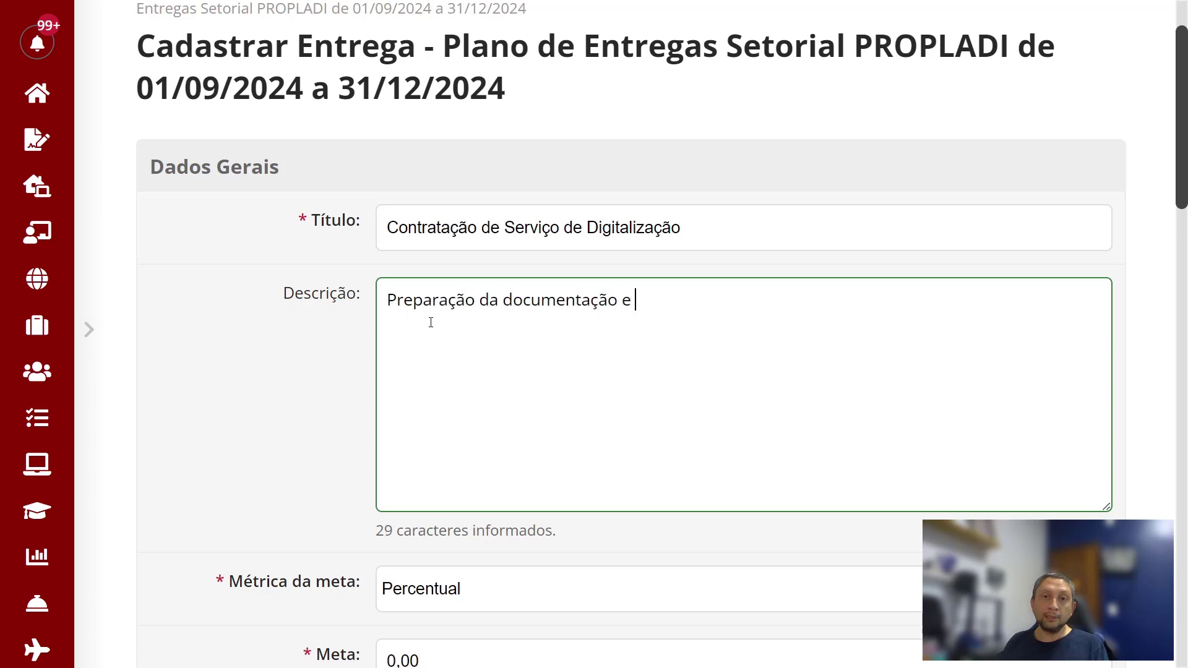
pyautogui.write('processo de contra')
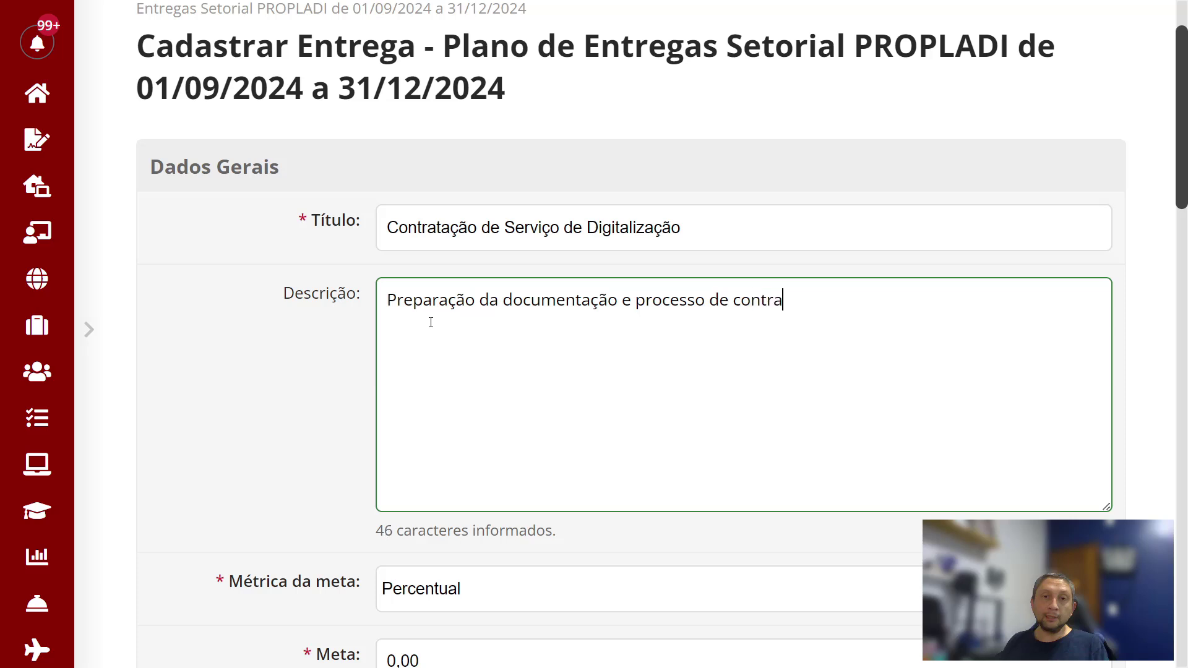
pyautogui.write('tação ')
pyautogui.write('do serv')
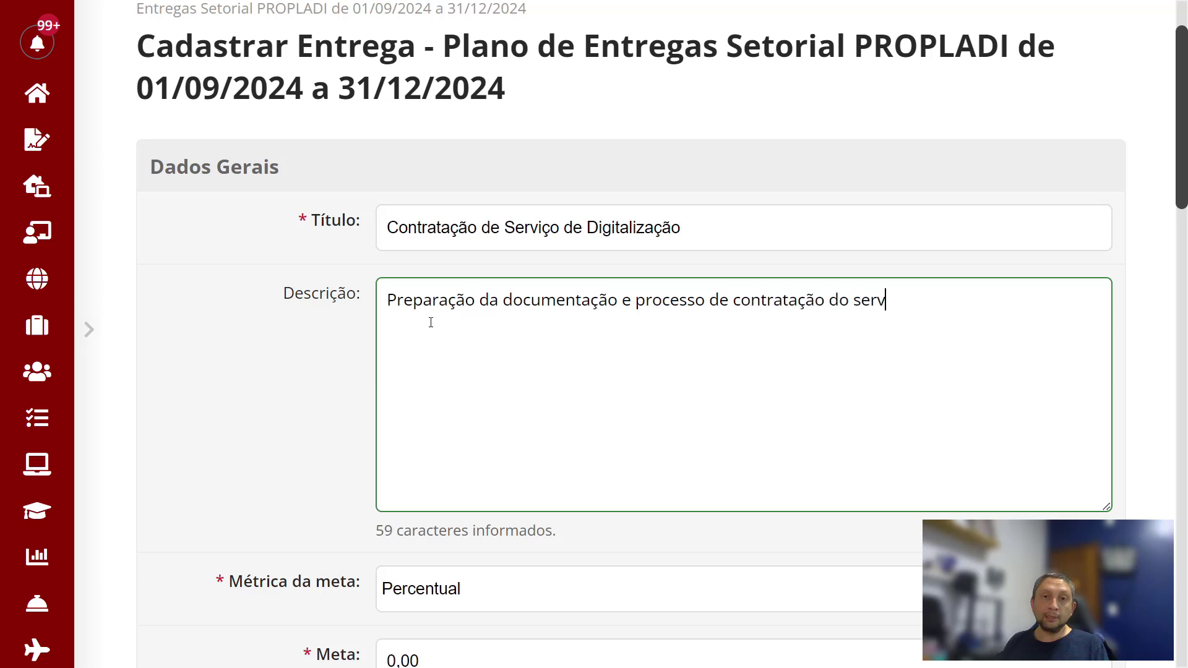
pyautogui.write('iço de digita')
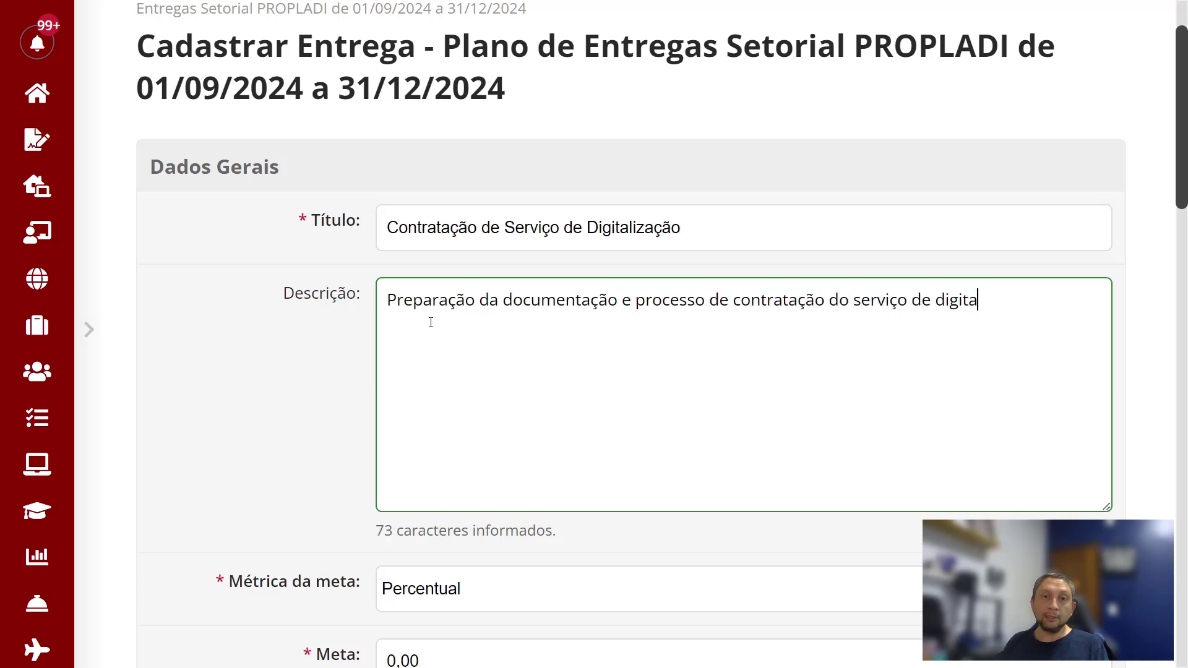
pyautogui.write('lização.')
# Step: Set the Meta of the entrega "Contratação de Serviço de Digitalização" to 100,00 with the Percentual metric
pyautogui.scroll(-5, 410, 317)
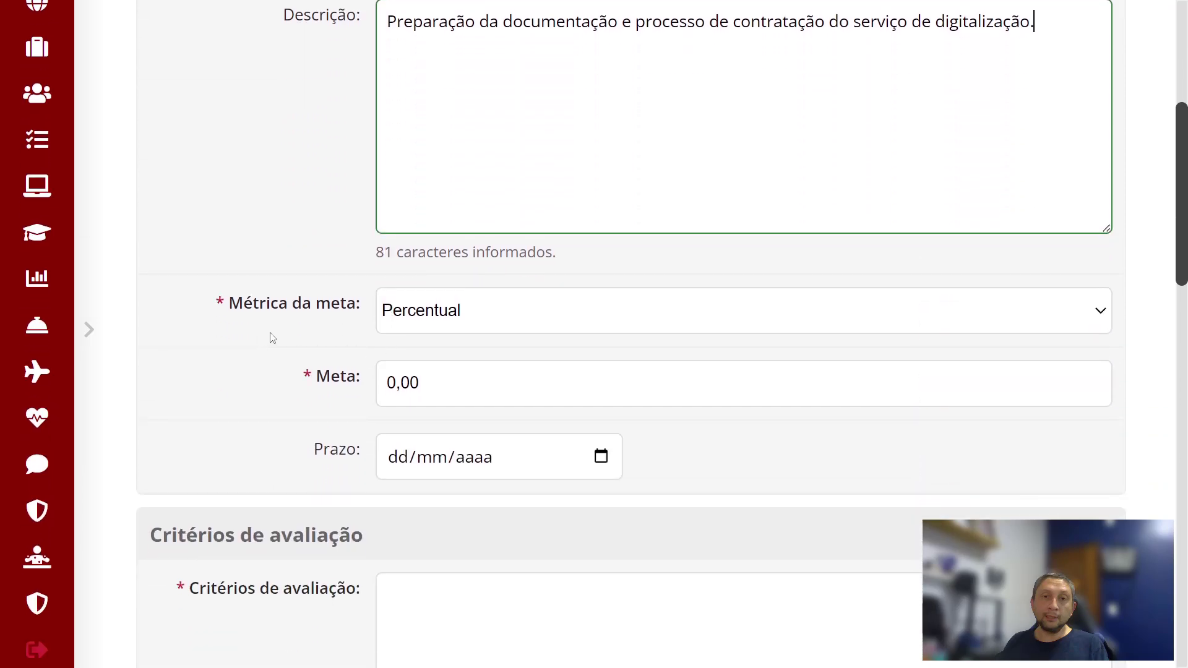
pyautogui.click(413, 320)
pyautogui.click(422, 391)
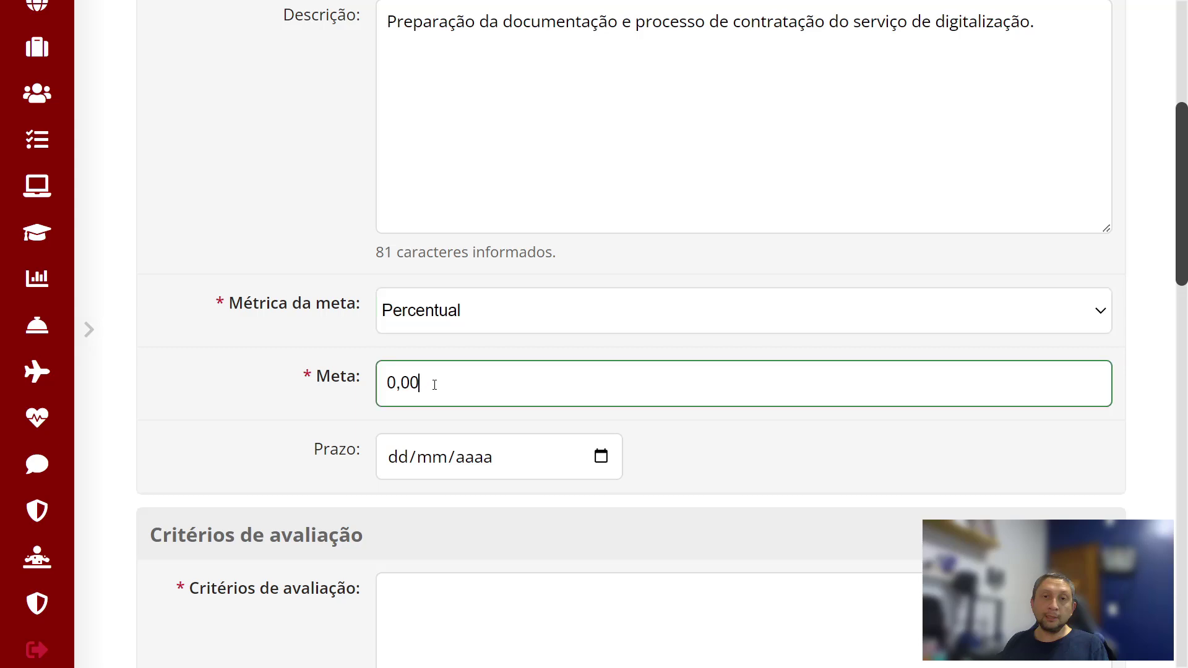
pyautogui.write('10000')
pyautogui.scroll(2, 503, 528)
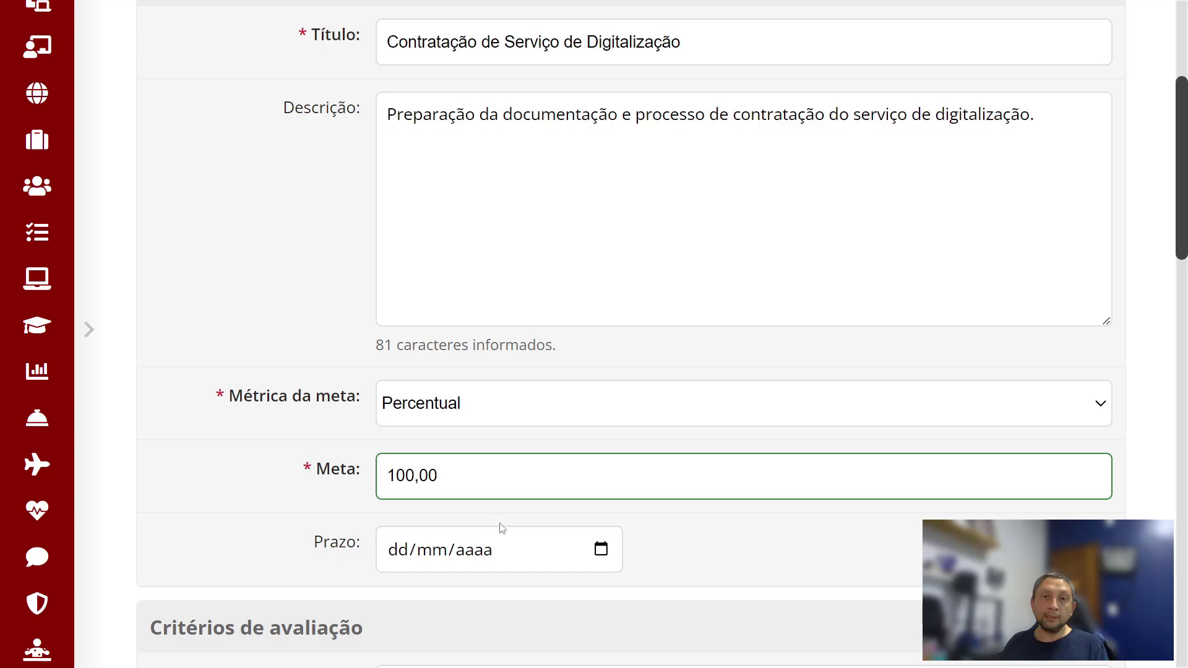
pyautogui.scroll(5, 438, 436)
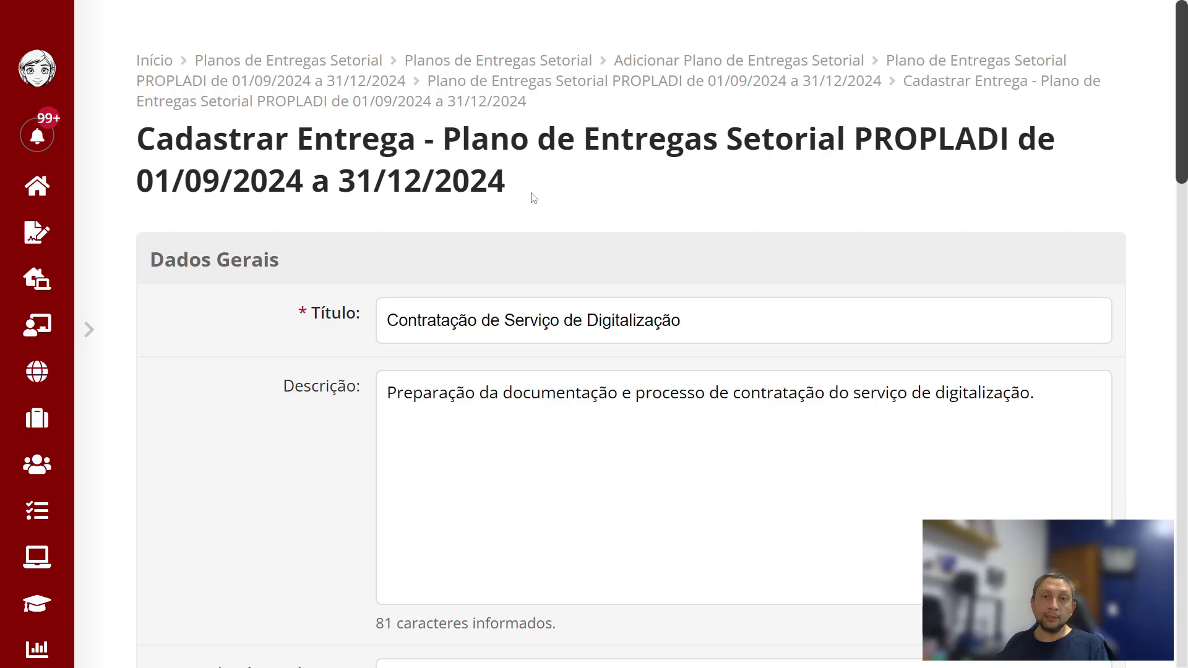
# Step: Replace the entrega's Meta with 50,00
pyautogui.scroll(-6, 262, 337)
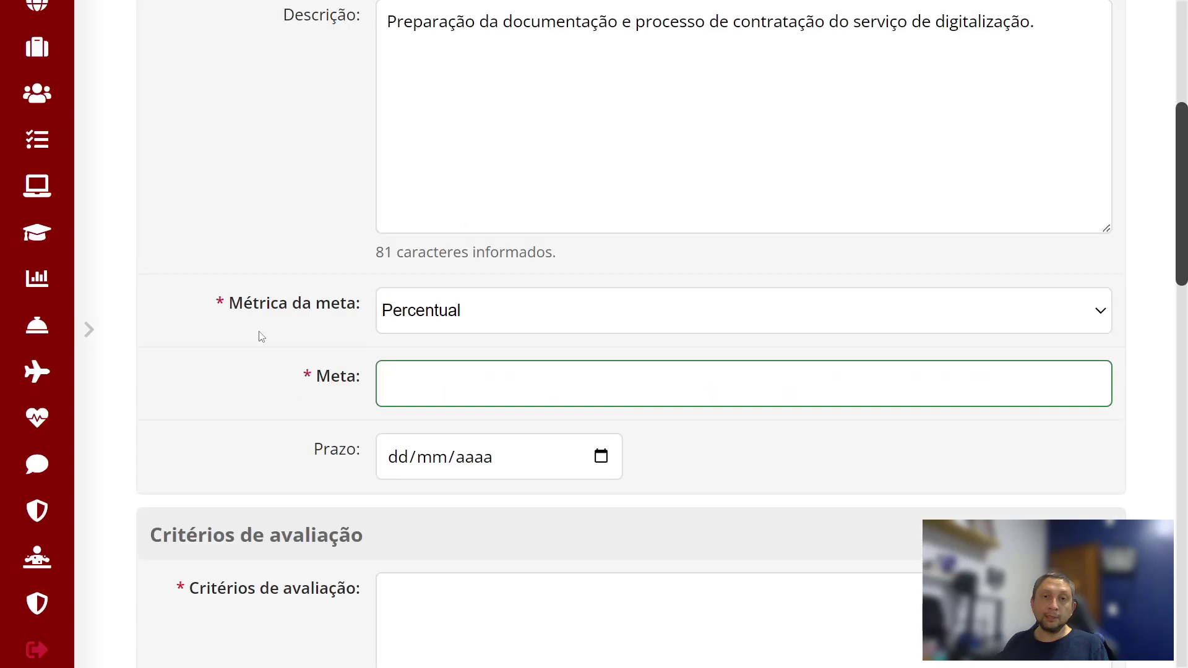
pyautogui.scroll(6, 262, 337)
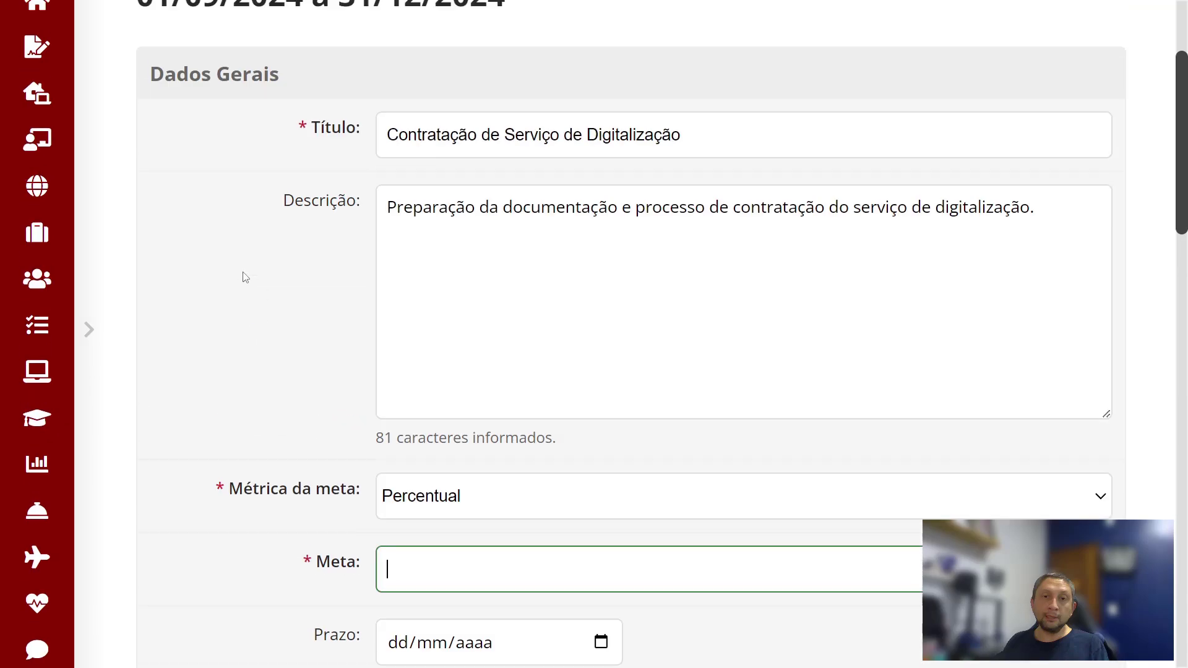
pyautogui.scroll(-2, 305, 276)
pyautogui.scroll(-7, 433, 260)
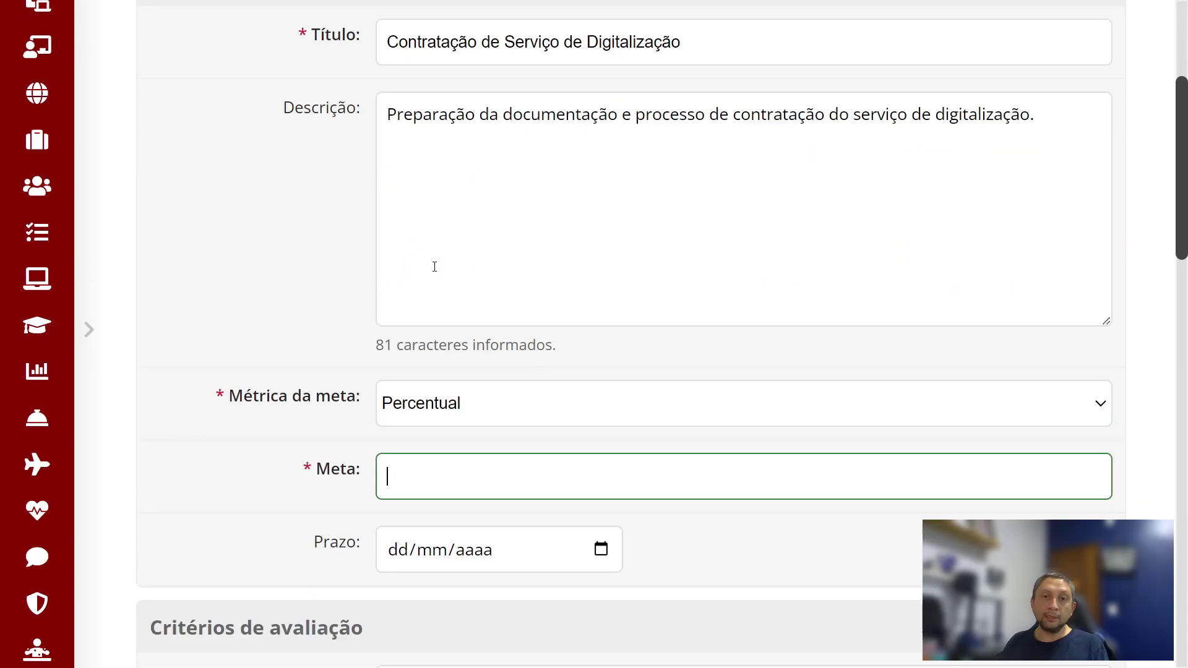
pyautogui.scroll(4, 434, 273)
pyautogui.write('5000')
pyautogui.scroll(3, 494, 379)
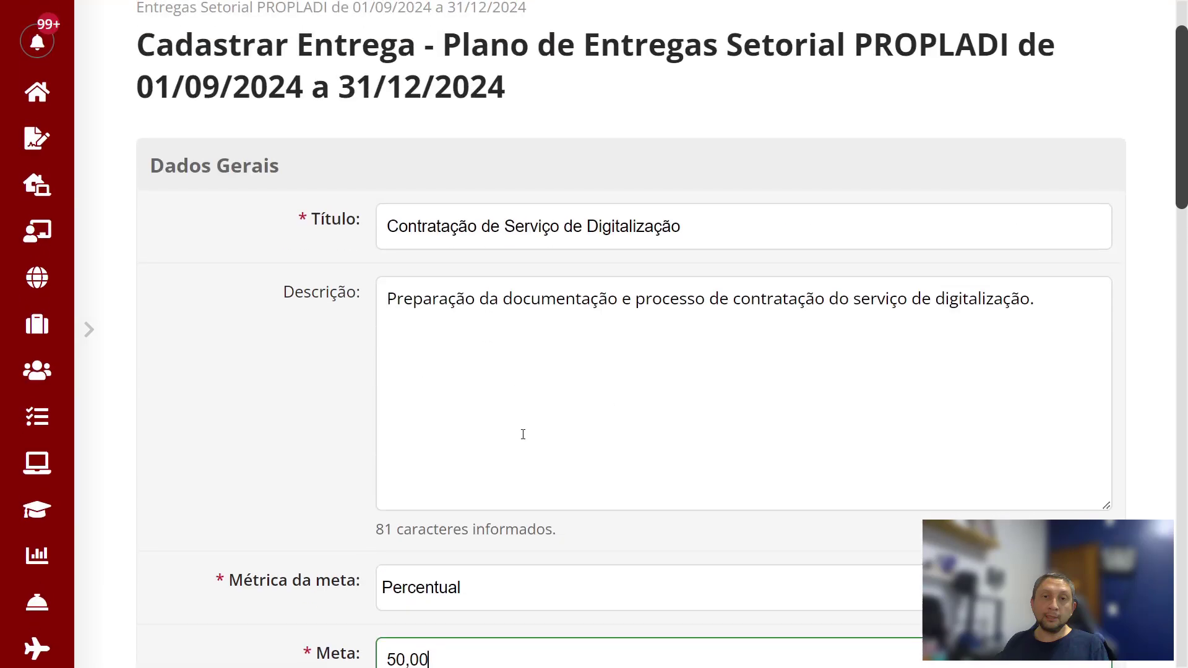
pyautogui.scroll(-2, 523, 434)
pyautogui.scroll(-6, 667, 349)
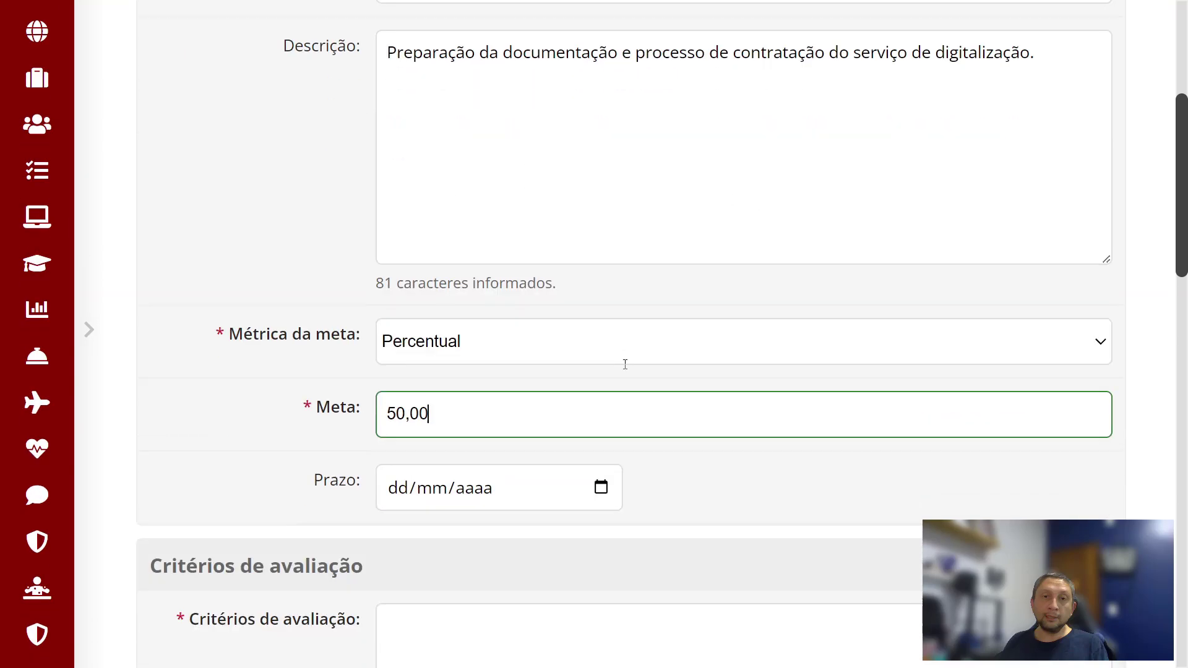
# Step: Enter the Critérios de avaliação "Conclusão da elaboração de metade dos artefatos (DOD, ETP e Pesquisa de Preços)."
pyautogui.click(488, 444)
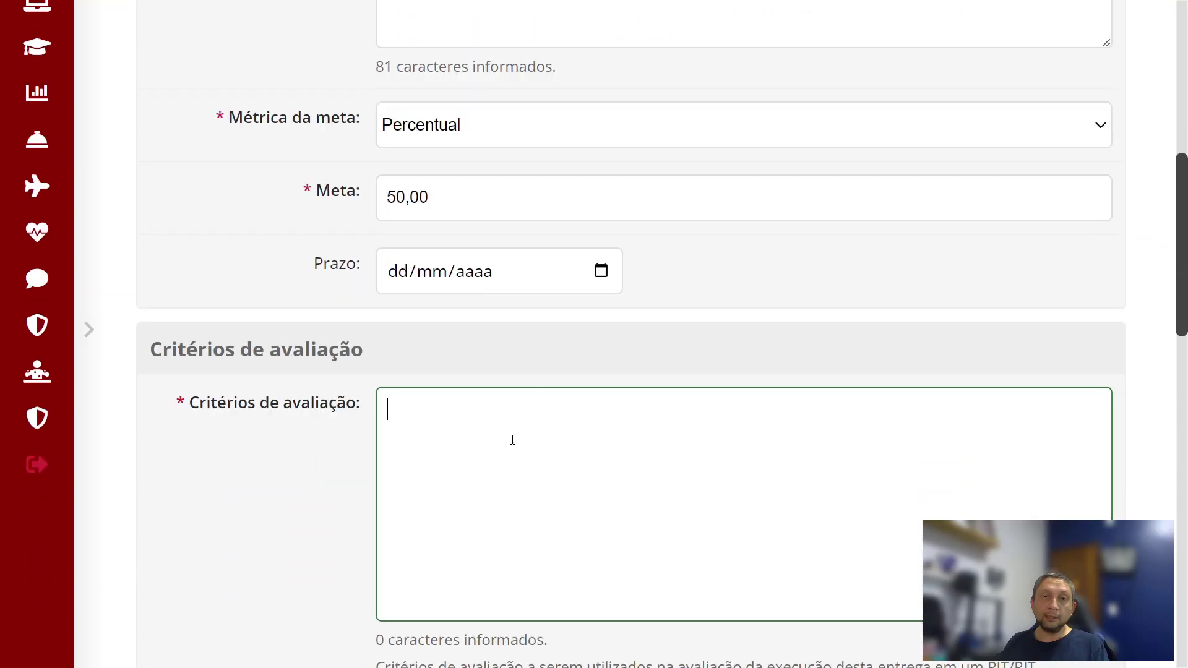
pyautogui.scroll(-2, 570, 459)
pyautogui.scroll(2, 567, 458)
pyautogui.scroll(4, 575, 505)
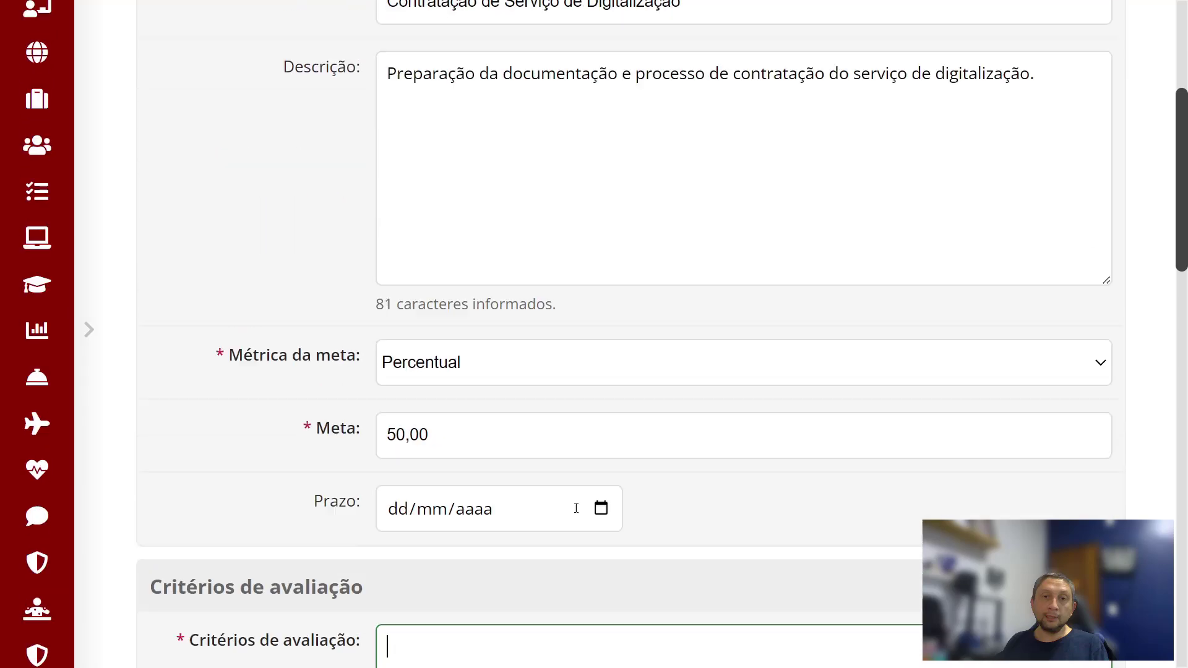
pyautogui.scroll(-4, 576, 506)
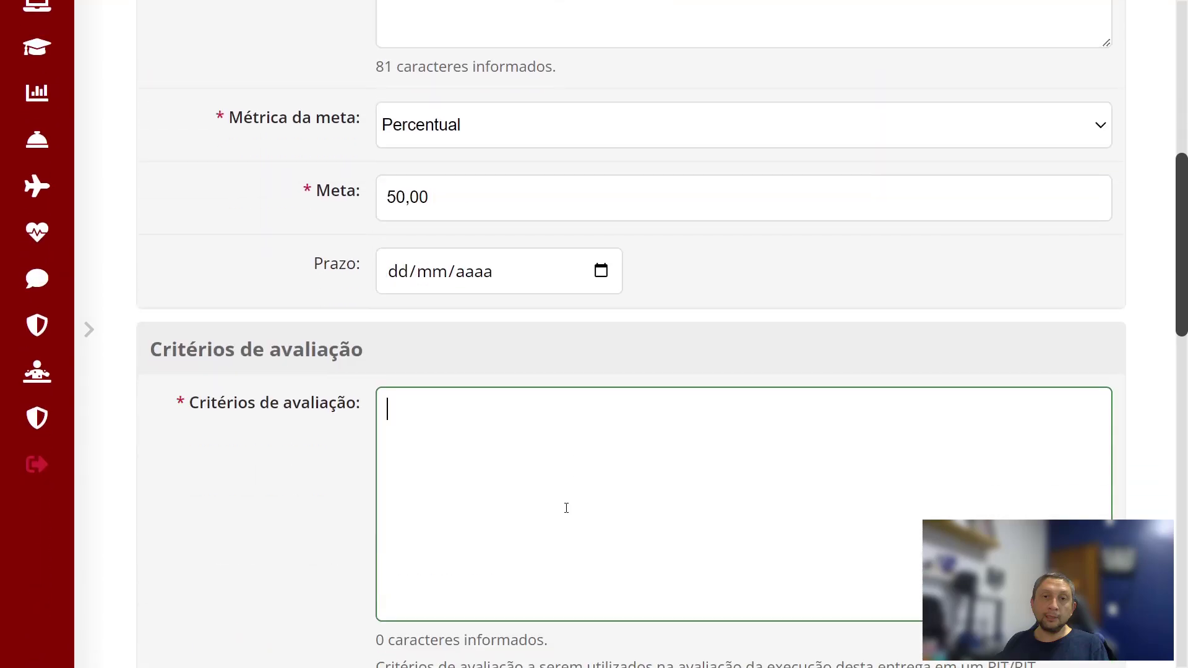
pyautogui.write('Conclusão de')
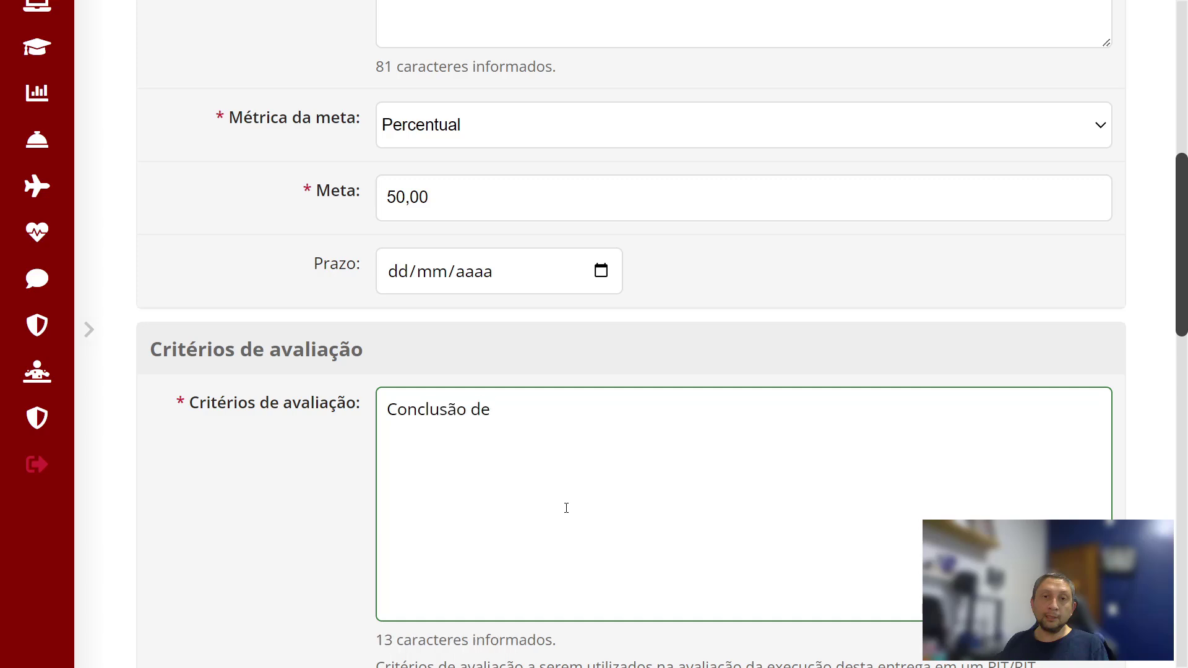
pyautogui.press('BackSpace')
pyautogui.press('BackSpace')
pyautogui.write('a elaboração d')
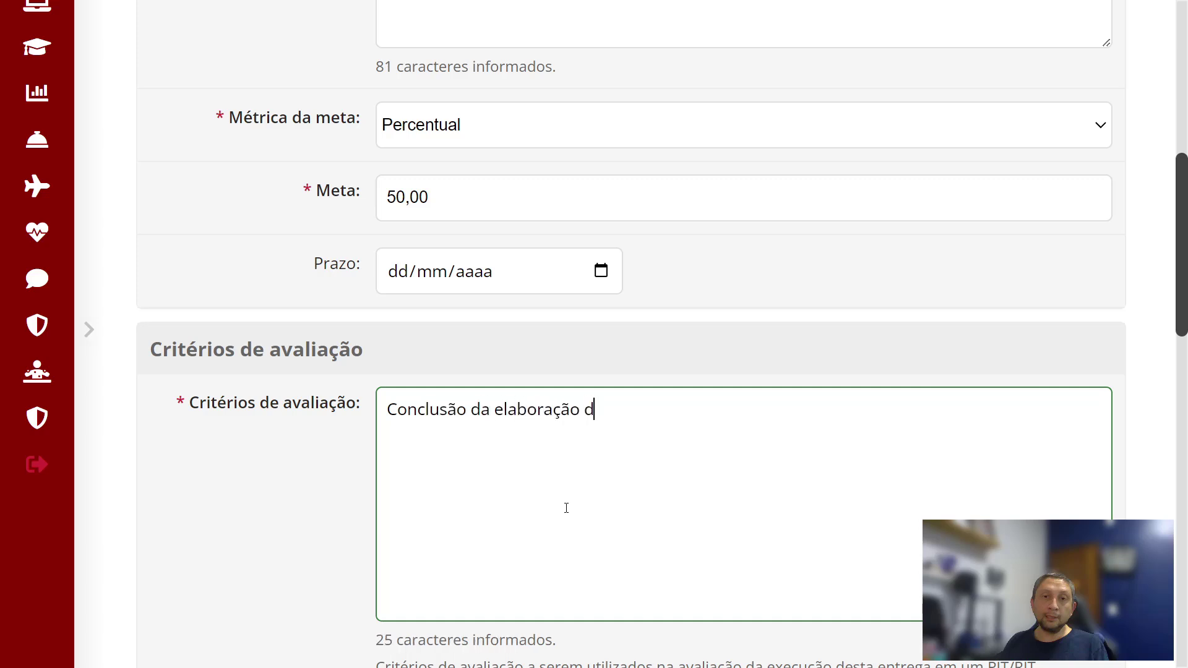
pyautogui.write('e metade d')
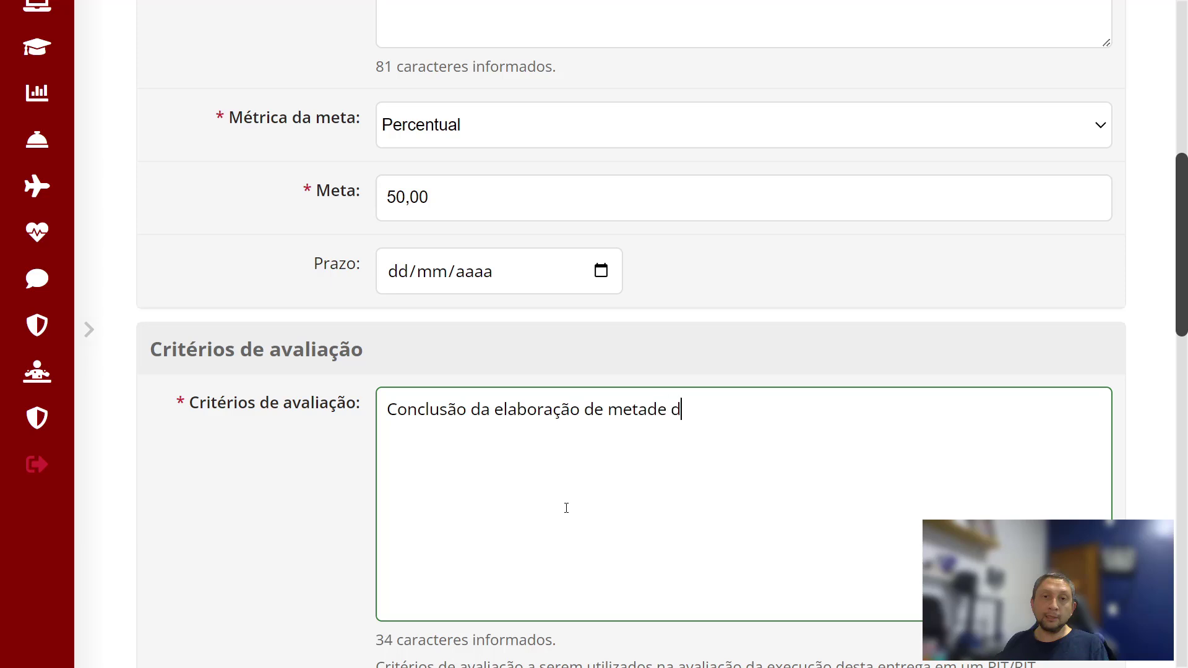
pyautogui.write('os artefatos')
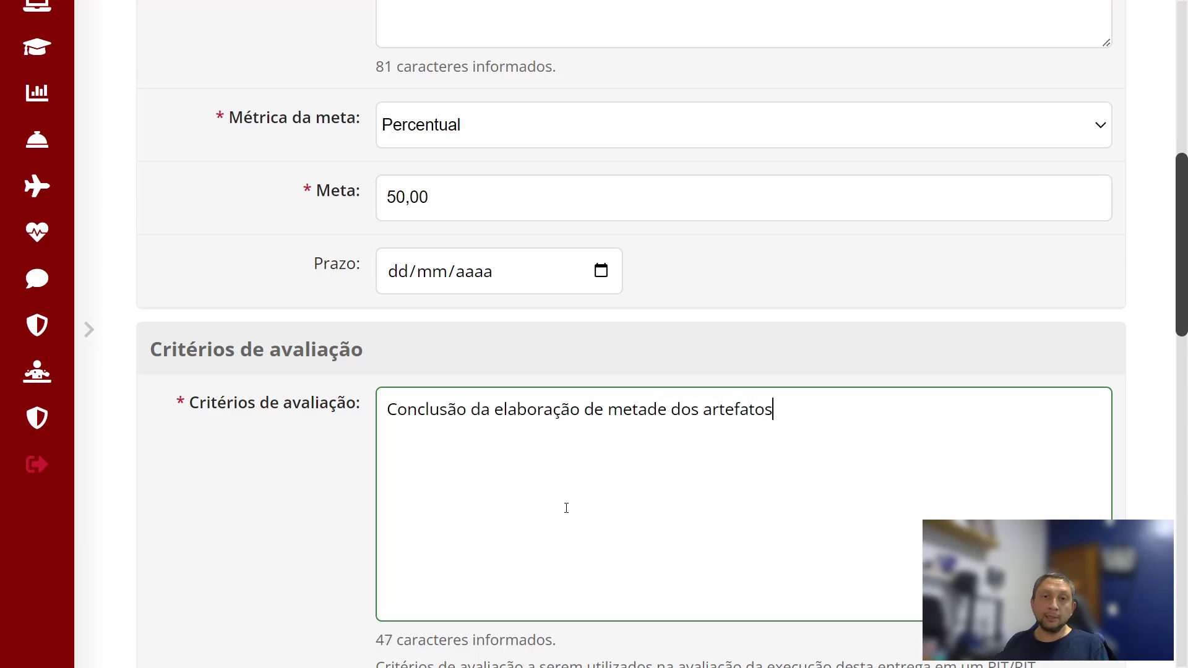
pyautogui.write(' (DOD, ETP e Pesquisa de P')
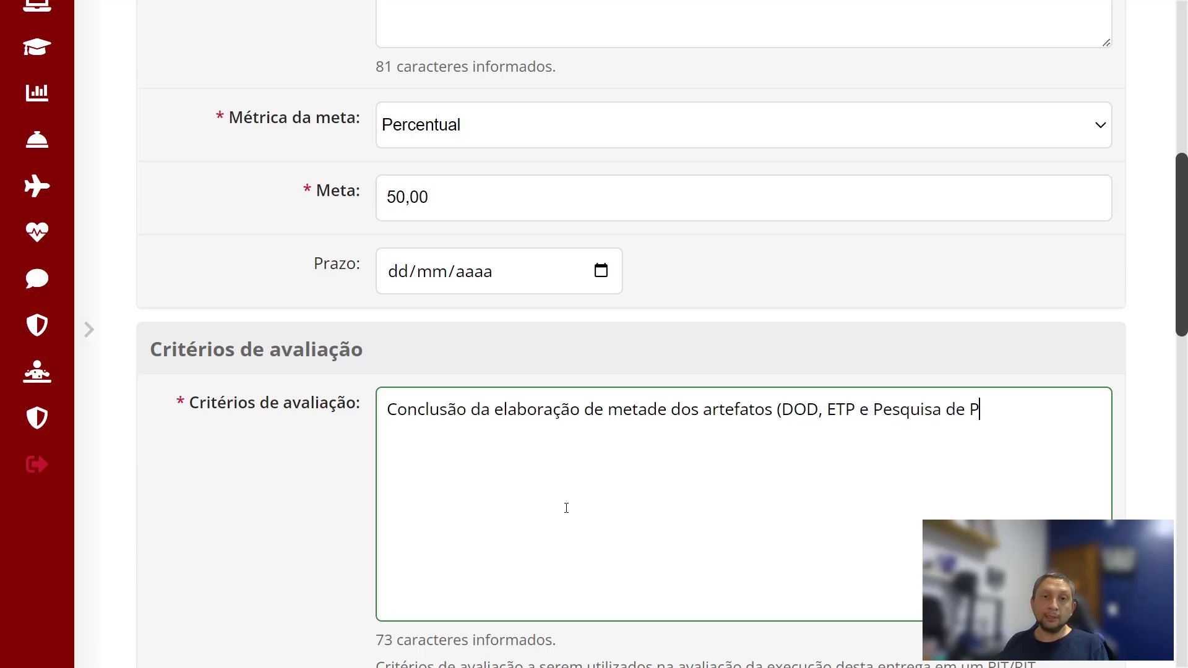
pyautogui.write('resço')
pyautogui.press('BackSpace')
pyautogui.press('BackSpace')
pyautogui.press('BackSpace')
pyautogui.write('ços).')
# Step: Add GAB-REIT (Gabinete da Reitoria) to the entrega's Setores Demandantes
pyautogui.scroll(-5, 491, 390)
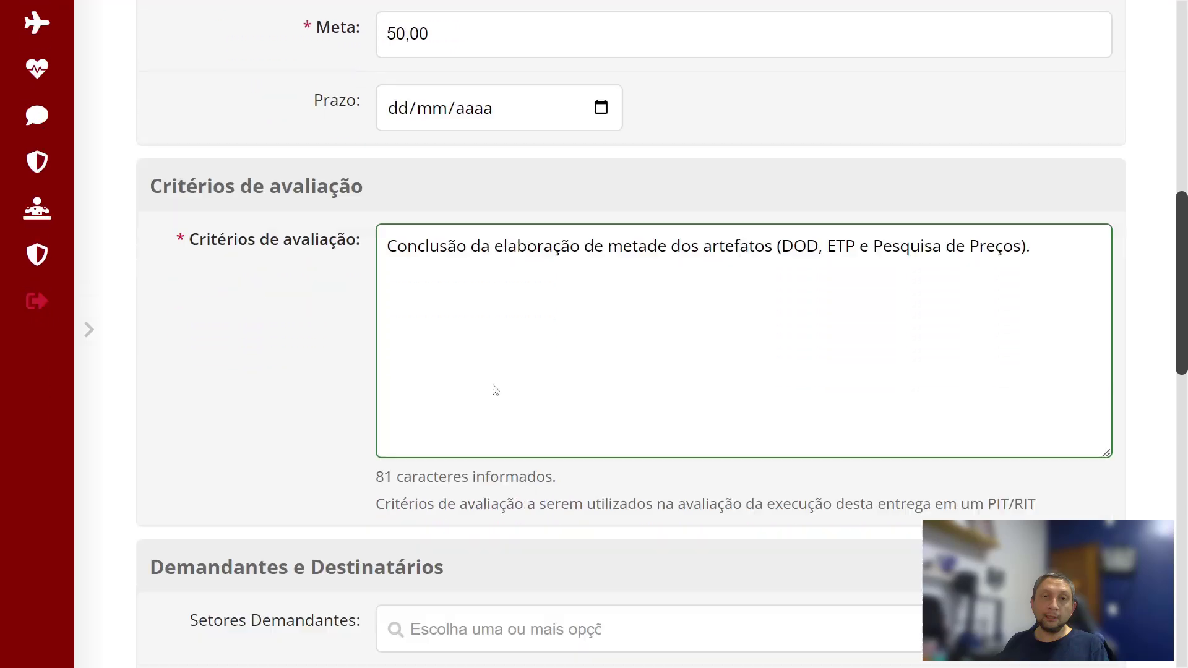
pyautogui.scroll(3, 456, 366)
pyautogui.scroll(-6, 438, 368)
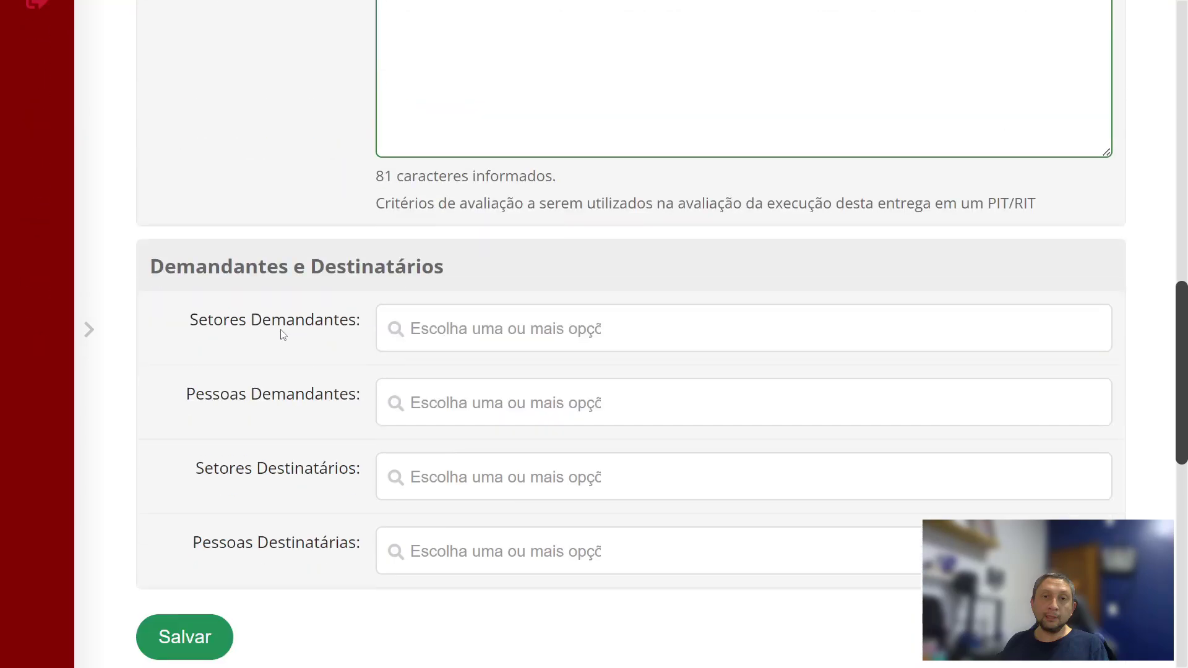
pyautogui.click(544, 324)
pyautogui.click(584, 307)
pyautogui.click(507, 334)
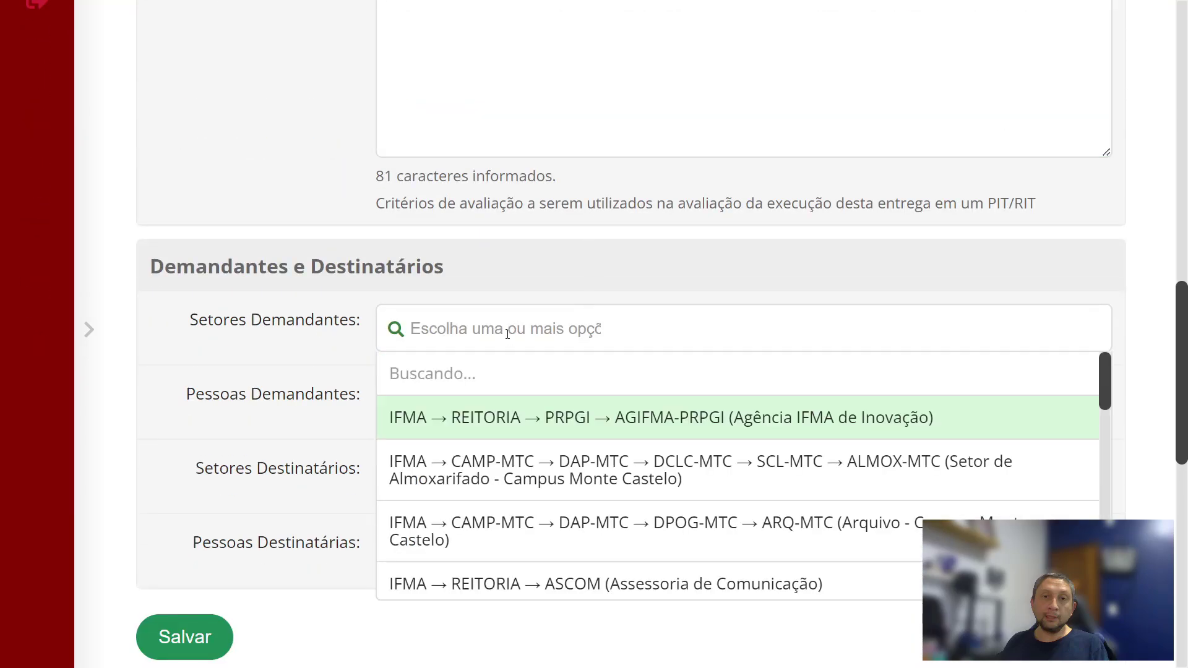
pyautogui.write('gab-reit')
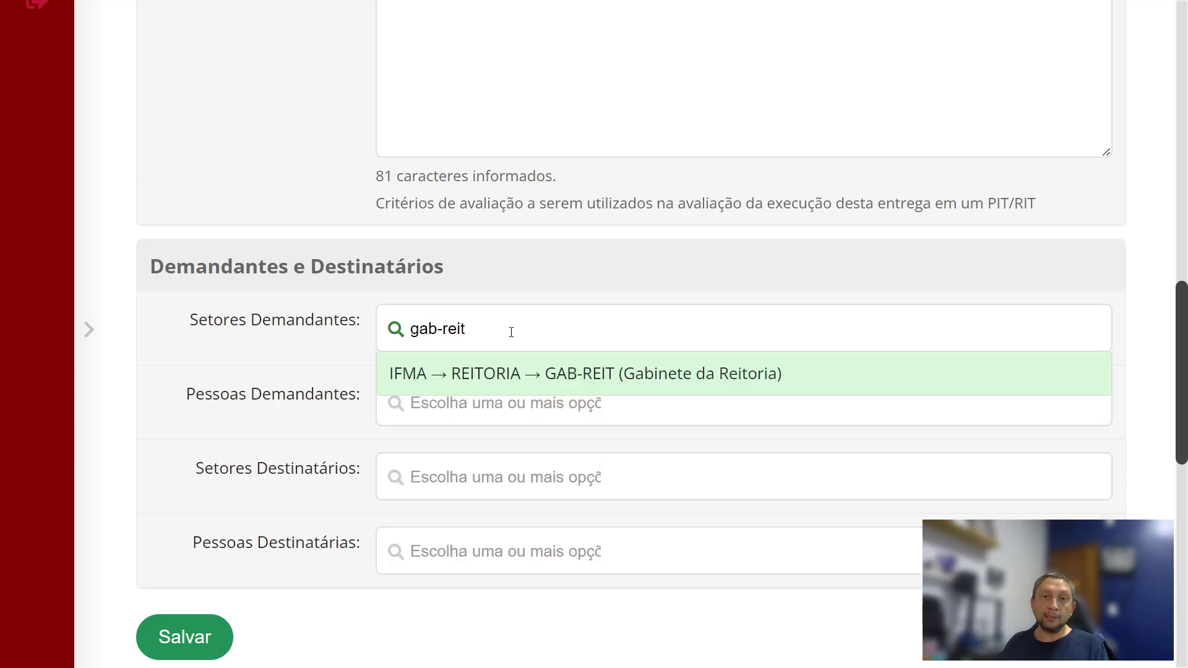
pyautogui.click(506, 373)
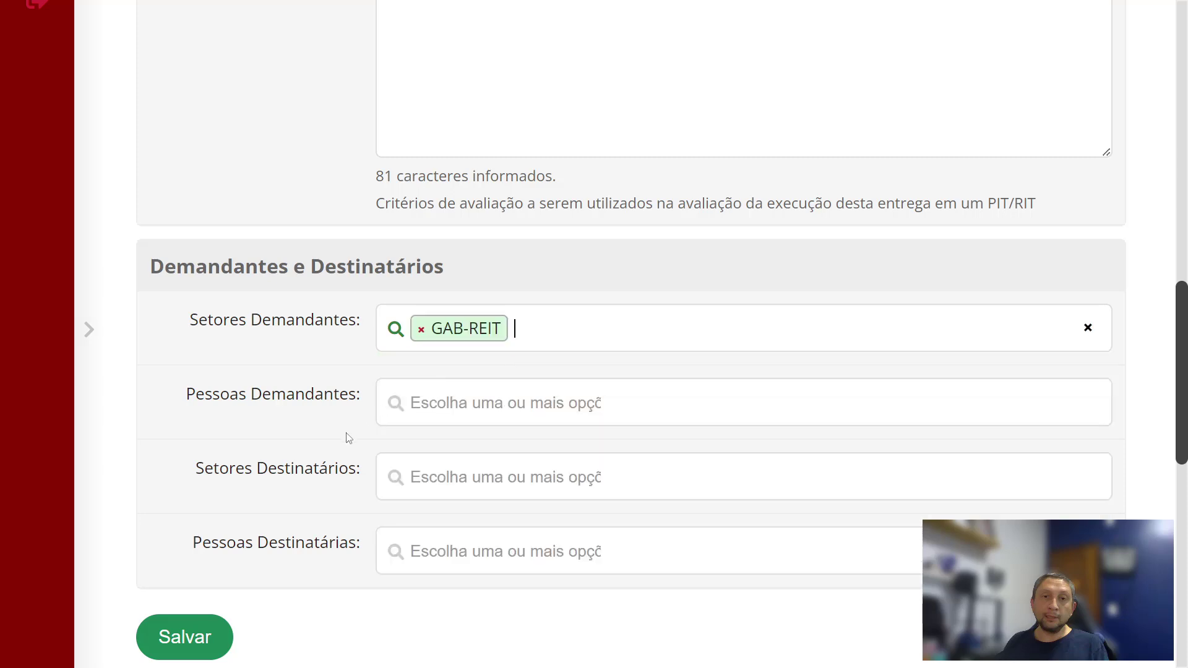
# Step: Search the Setores Destinatários for "digepe", look through the matching sectors and clear the search
pyautogui.click(462, 482)
pyautogui.write('d')
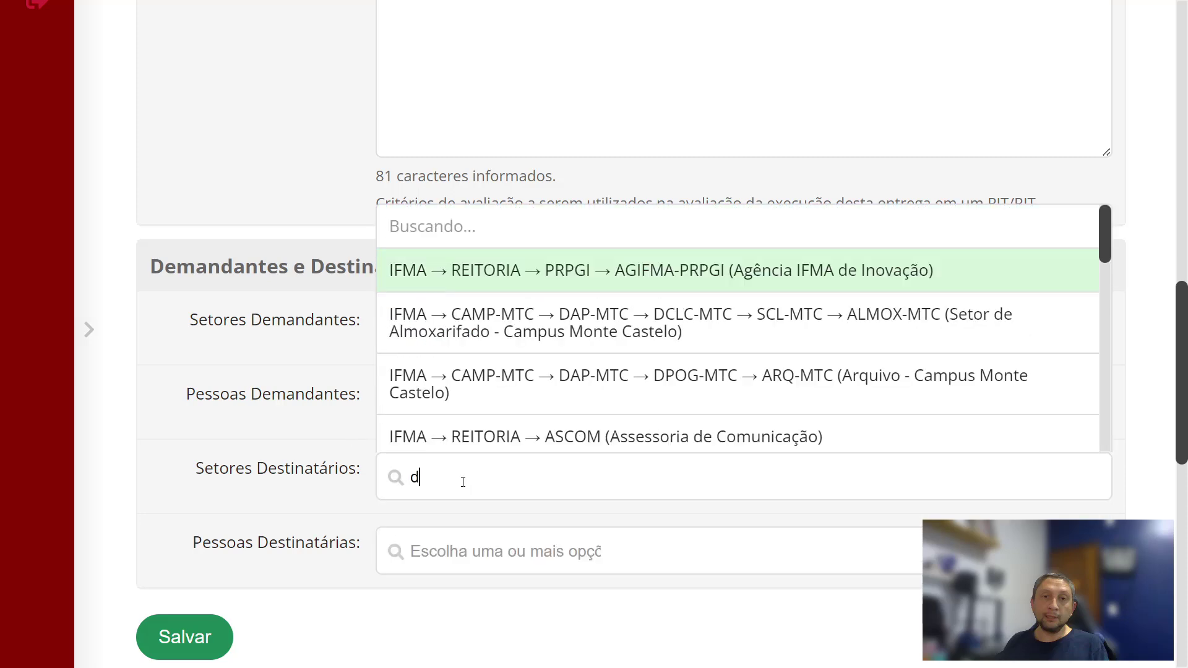
pyautogui.write('igepe')
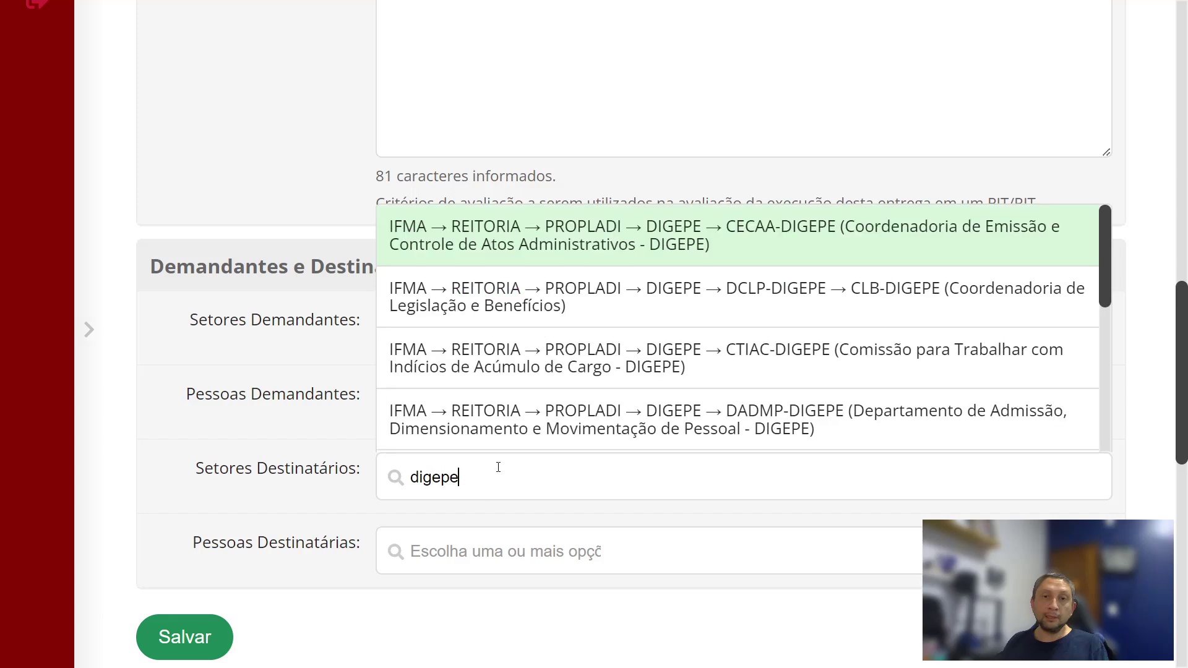
pyautogui.scroll(-3, 651, 399)
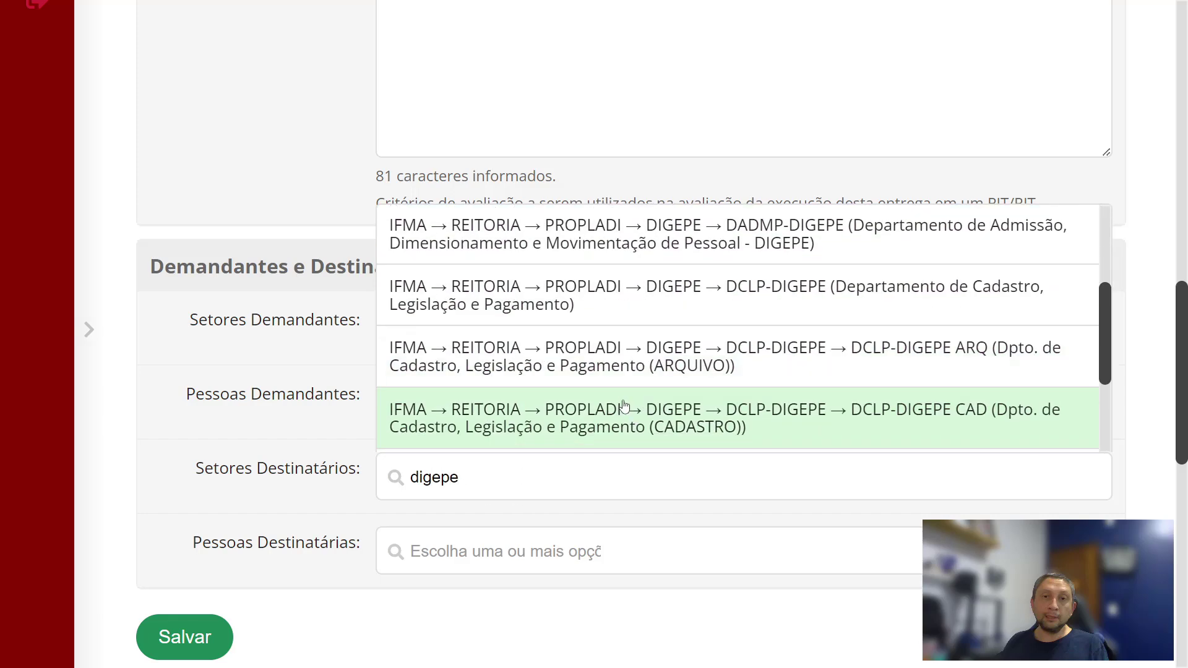
pyautogui.scroll(3, 627, 403)
pyautogui.doubleClick(536, 479)
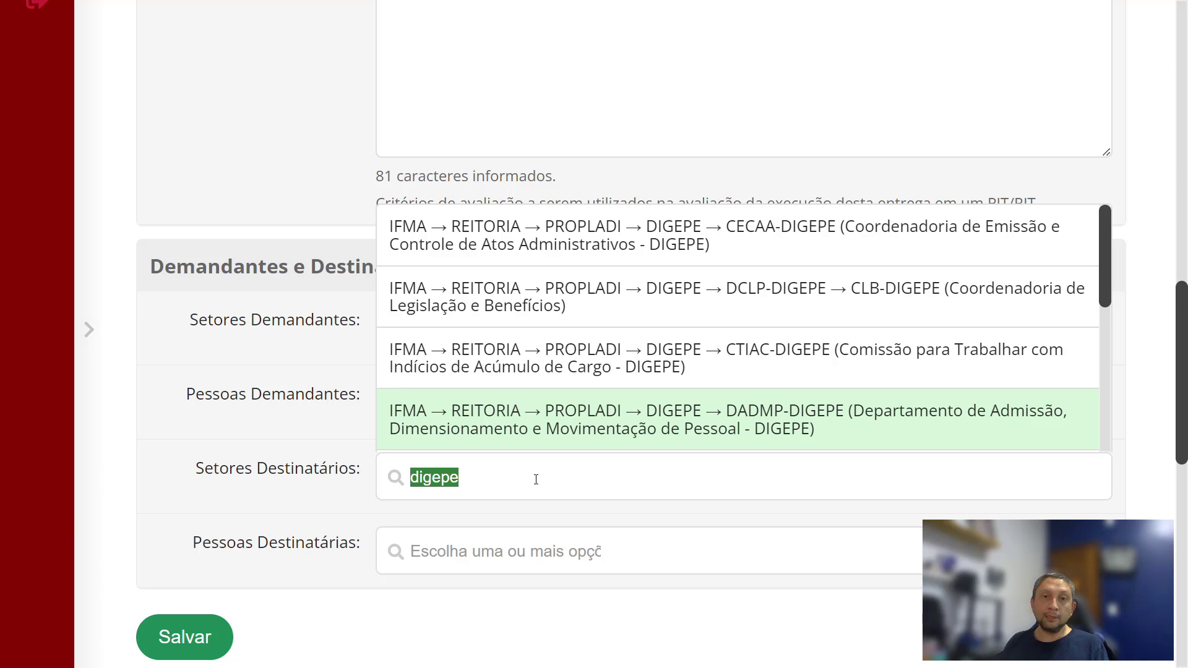
pyautogui.press('BackSpace')
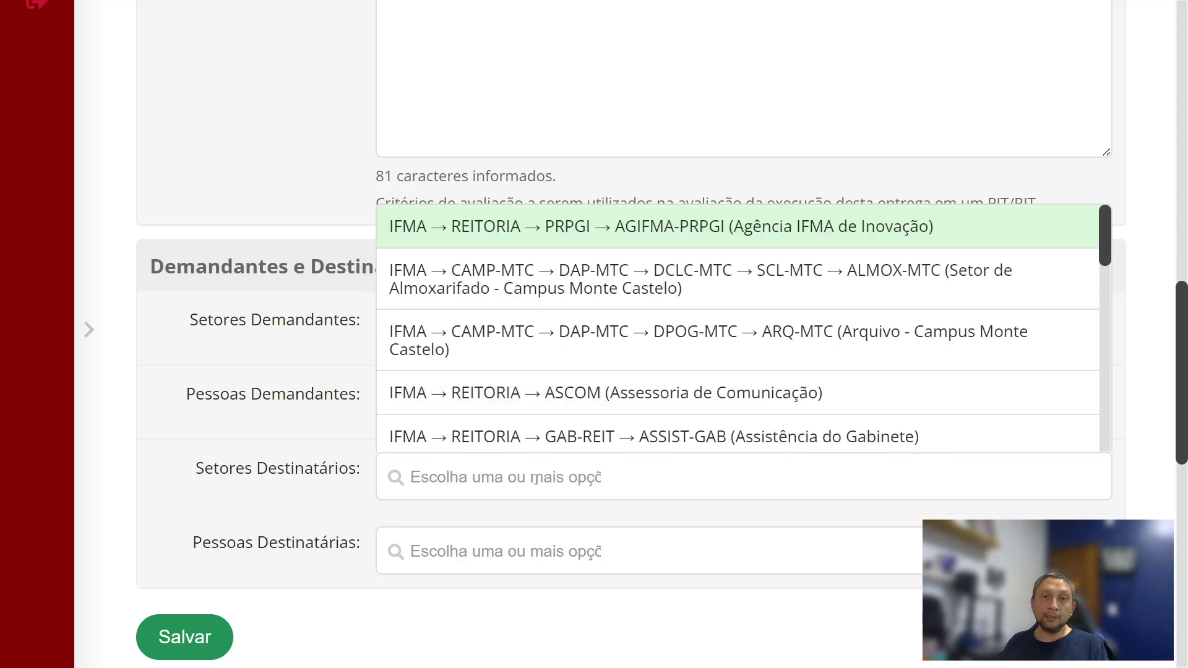
# Step: Add CAMP-ACA, CAMP-ALC and CAMP-MTC to the entrega's Setores Destinatários
pyautogui.write('camp-')
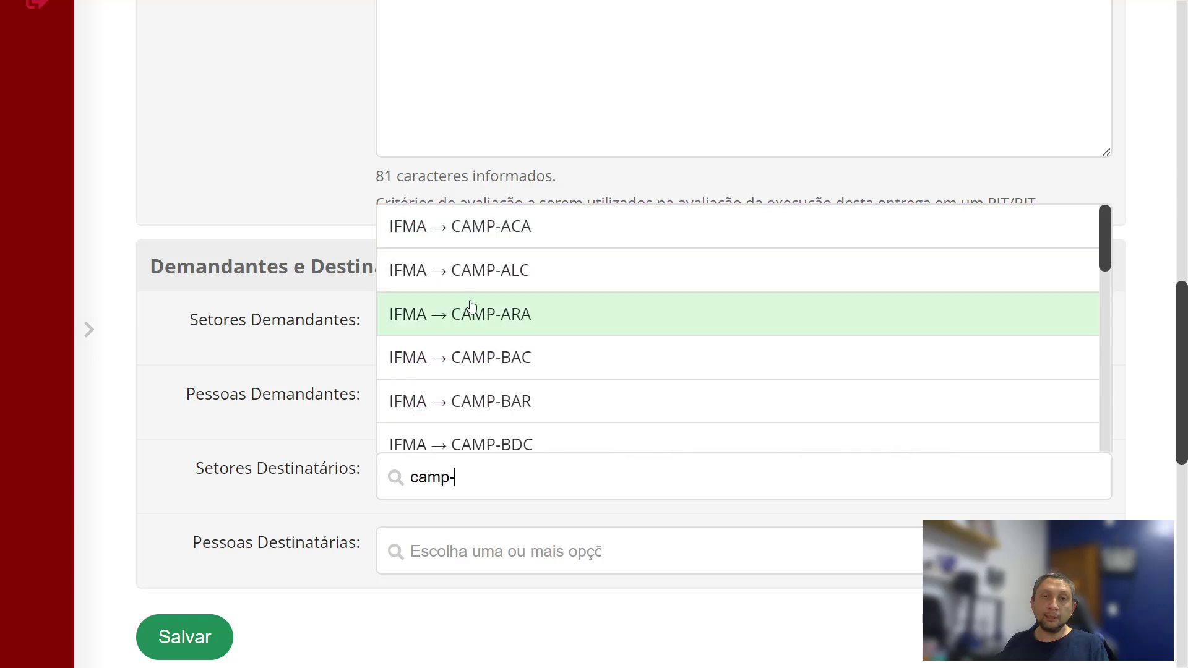
pyautogui.click(539, 242)
pyautogui.write('camp')
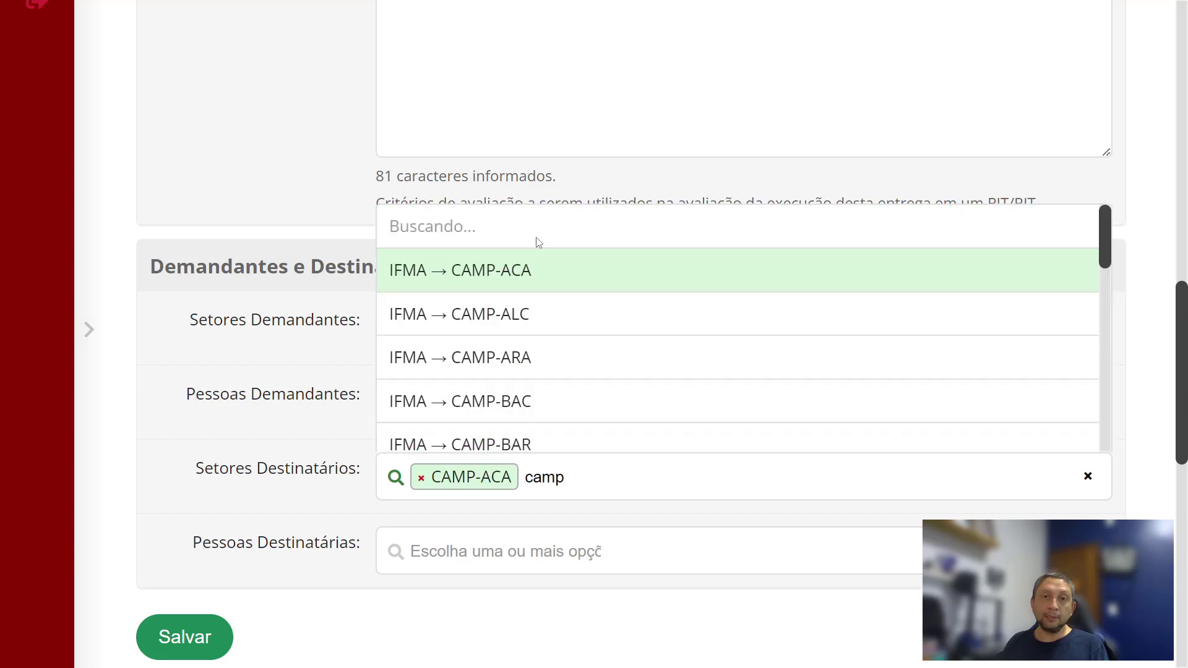
pyautogui.write('-')
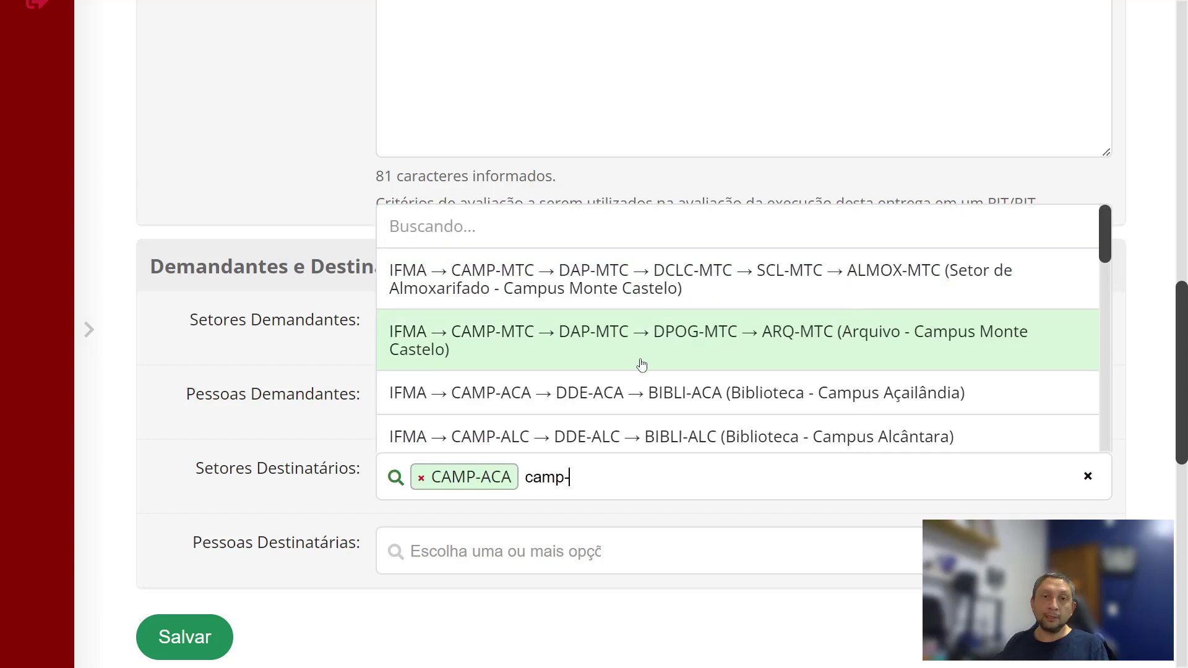
pyautogui.write('alc')
pyautogui.click(569, 436)
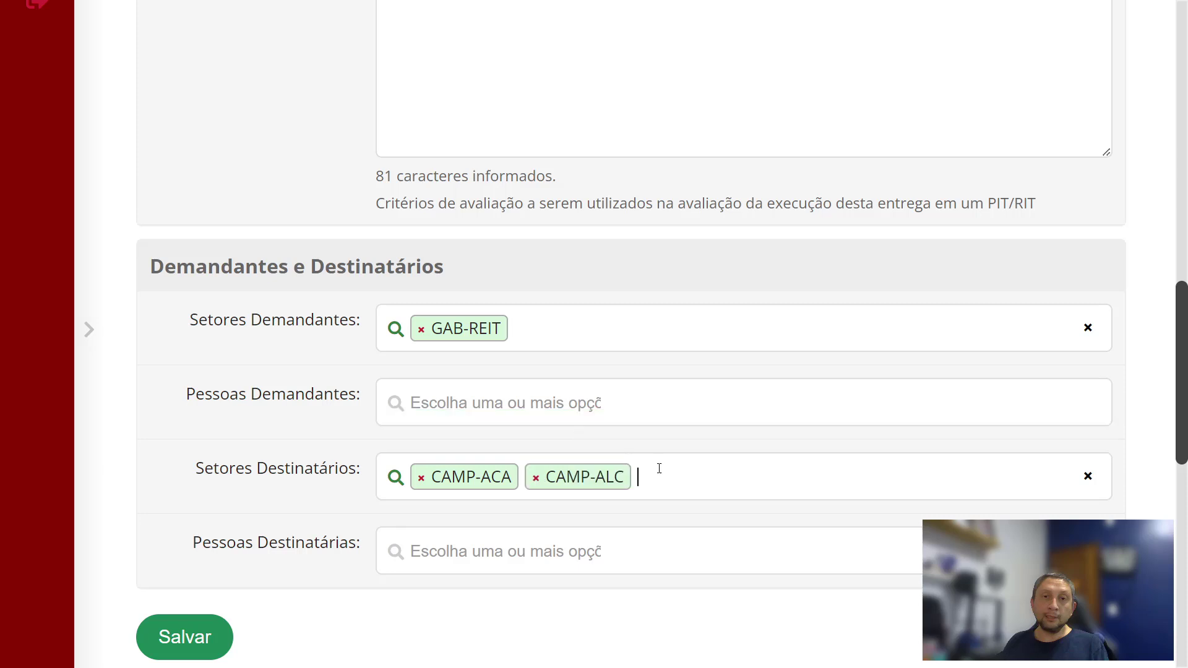
pyautogui.write('camp-mtc')
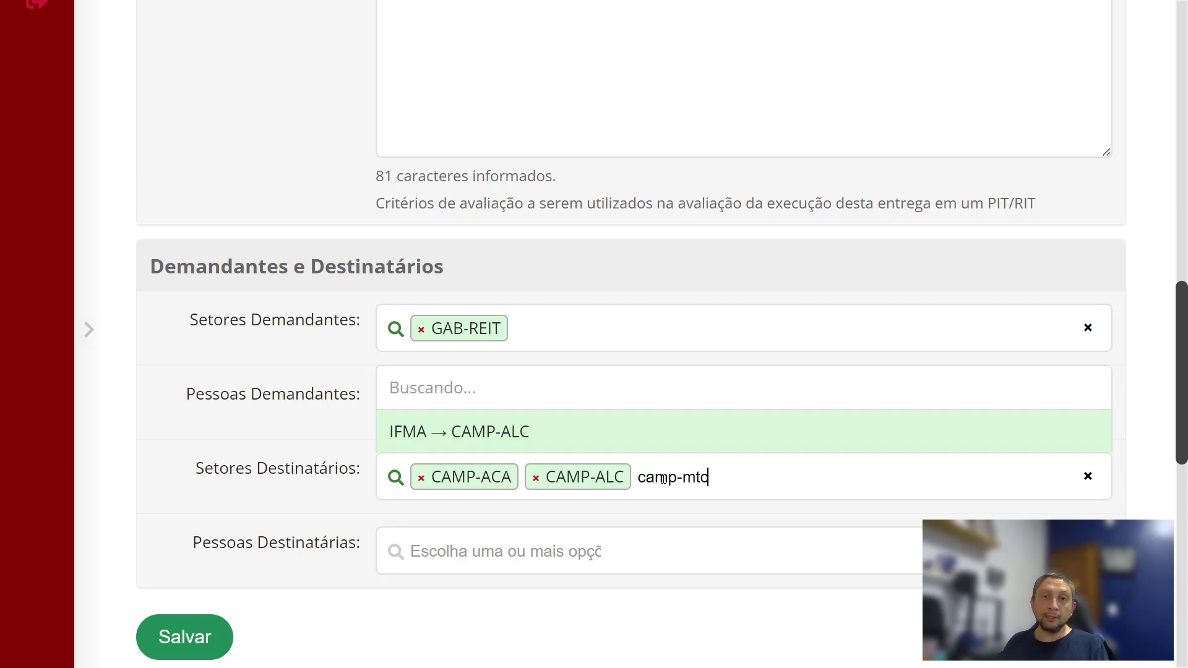
pyautogui.click(604, 436)
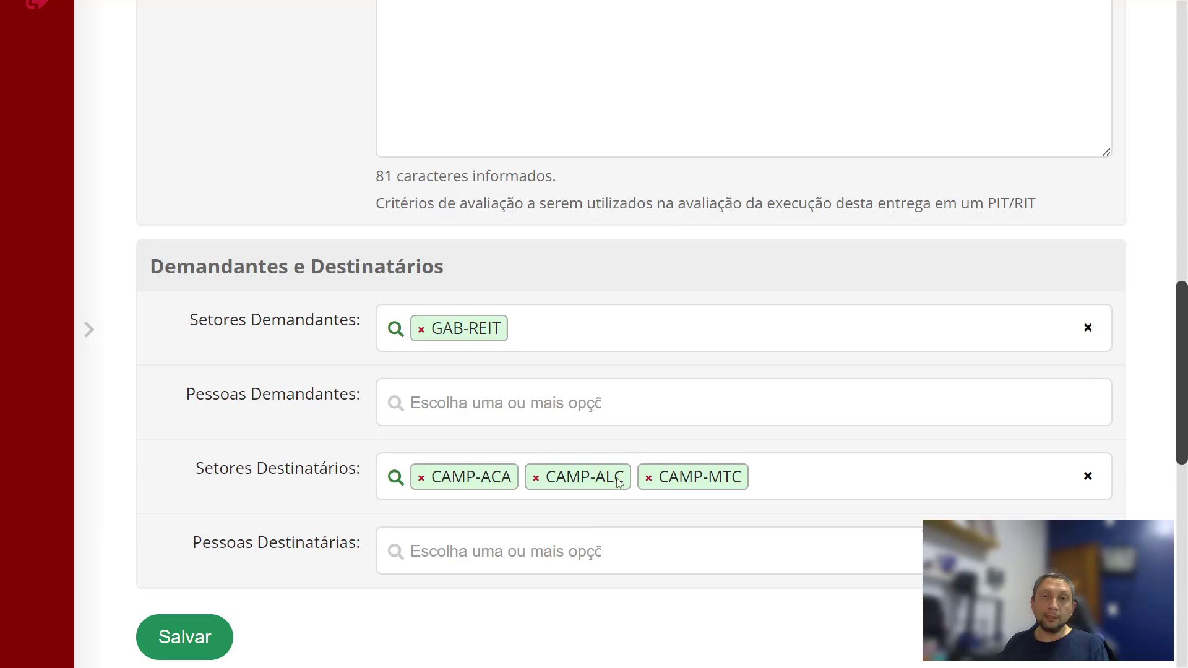
# Step: Save the entrega and review its entry in the plan's list of entregas
pyautogui.scroll(-5, 504, 410)
pyautogui.scroll(3, 495, 402)
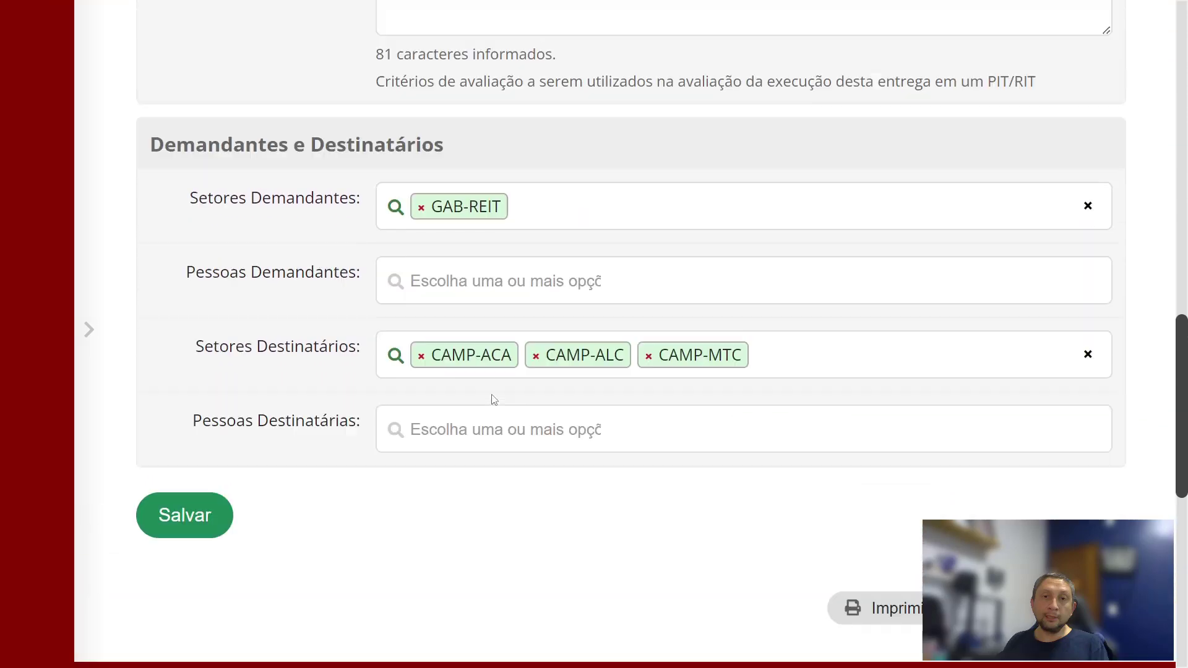
pyautogui.scroll(-4, 419, 436)
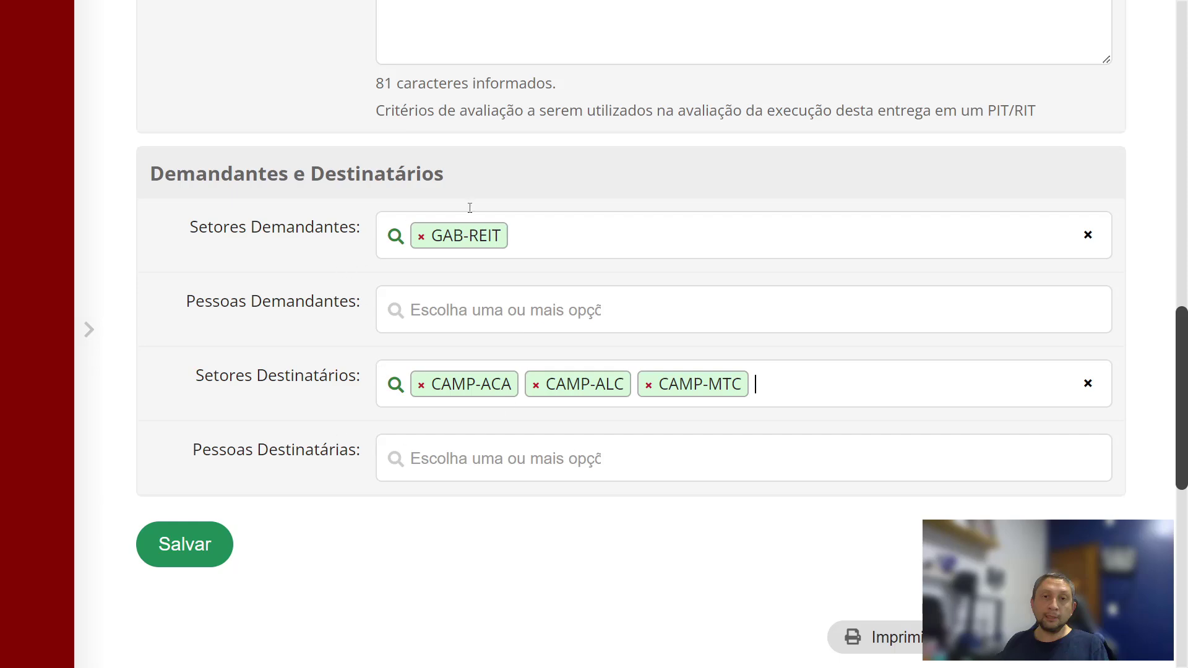
pyautogui.click(190, 554)
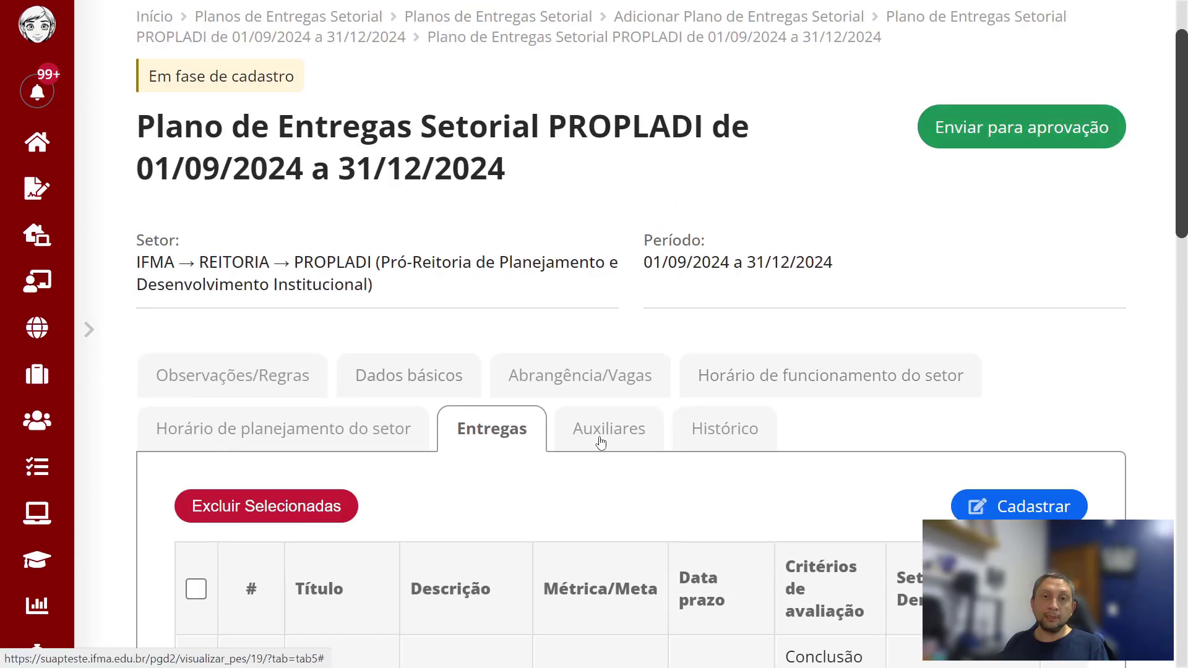
pyautogui.scroll(-9, 526, 421)
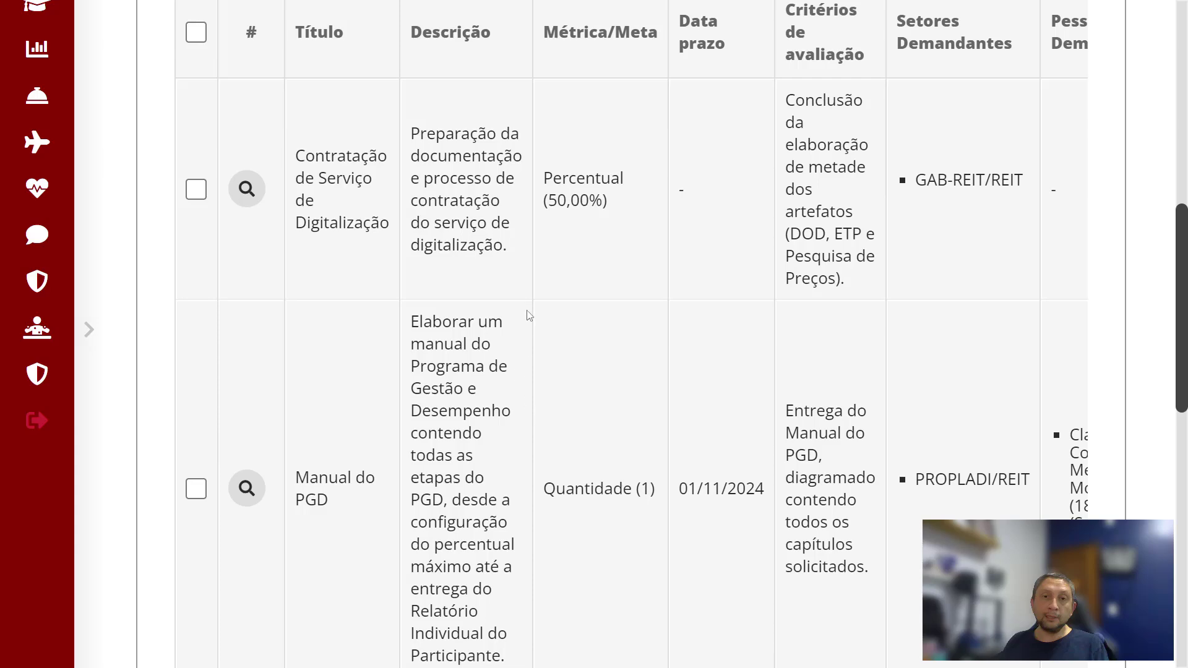
pyautogui.scroll(-4, 538, 365)
pyautogui.scroll(12, 541, 367)
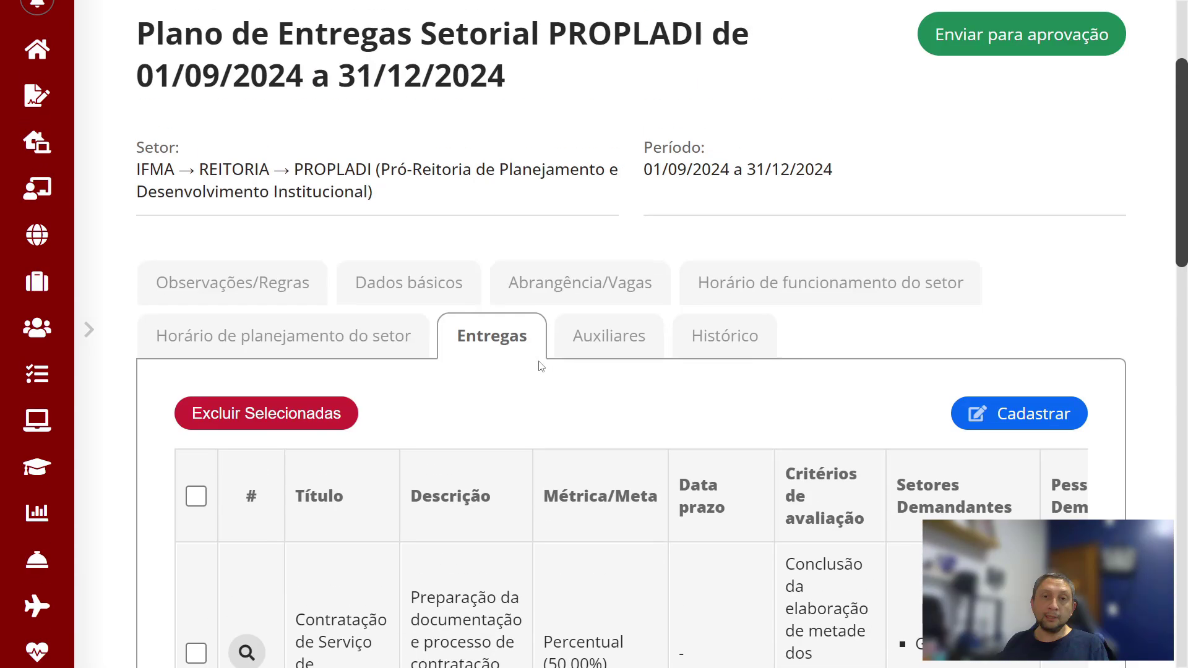
pyautogui.scroll(3, 541, 366)
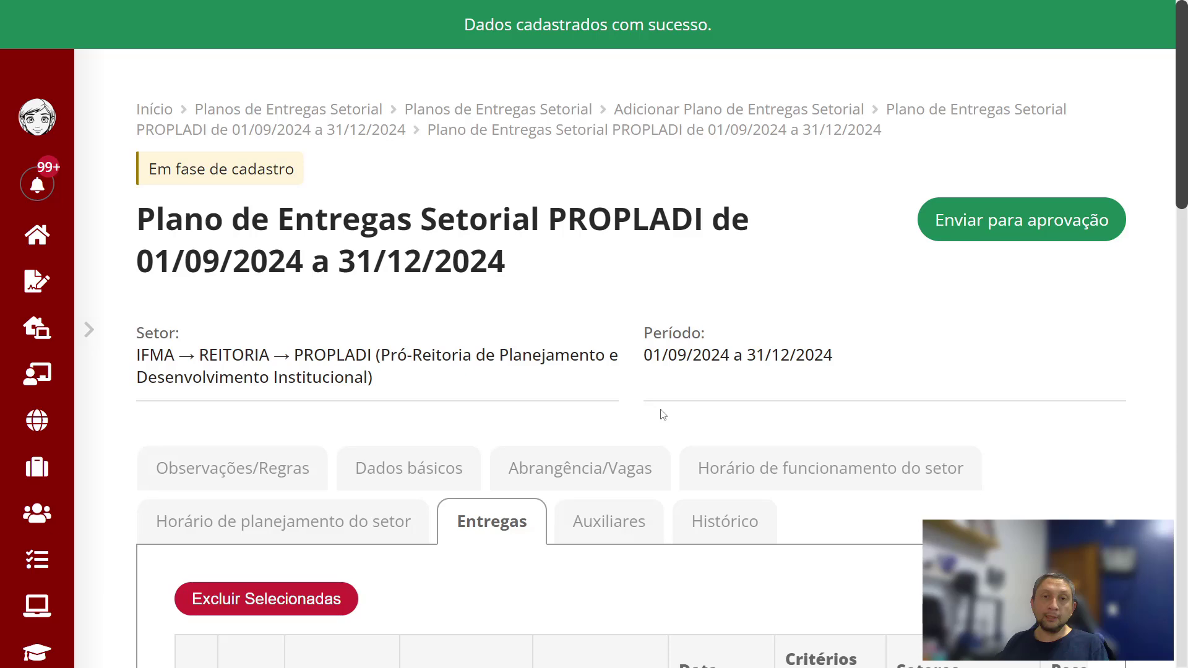
# Step: Start registering another entrega in the plan with the Título "Processos do Setor Recebidos e Tramitados"
pyautogui.scroll(-3, 663, 415)
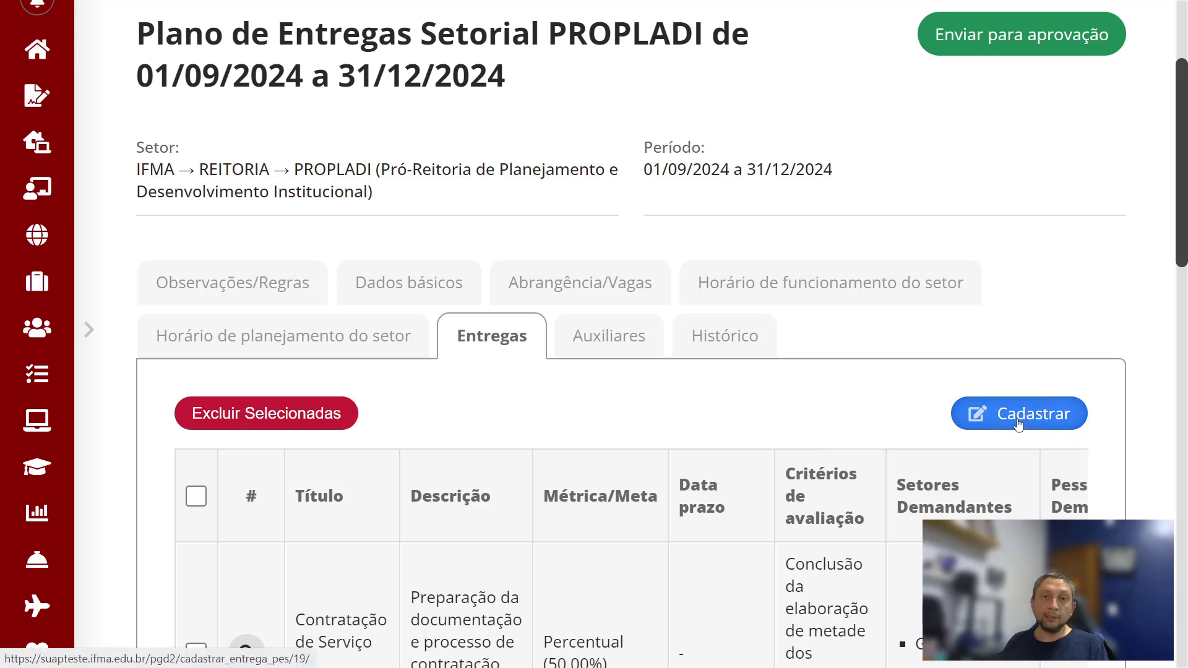
pyautogui.click(983, 412)
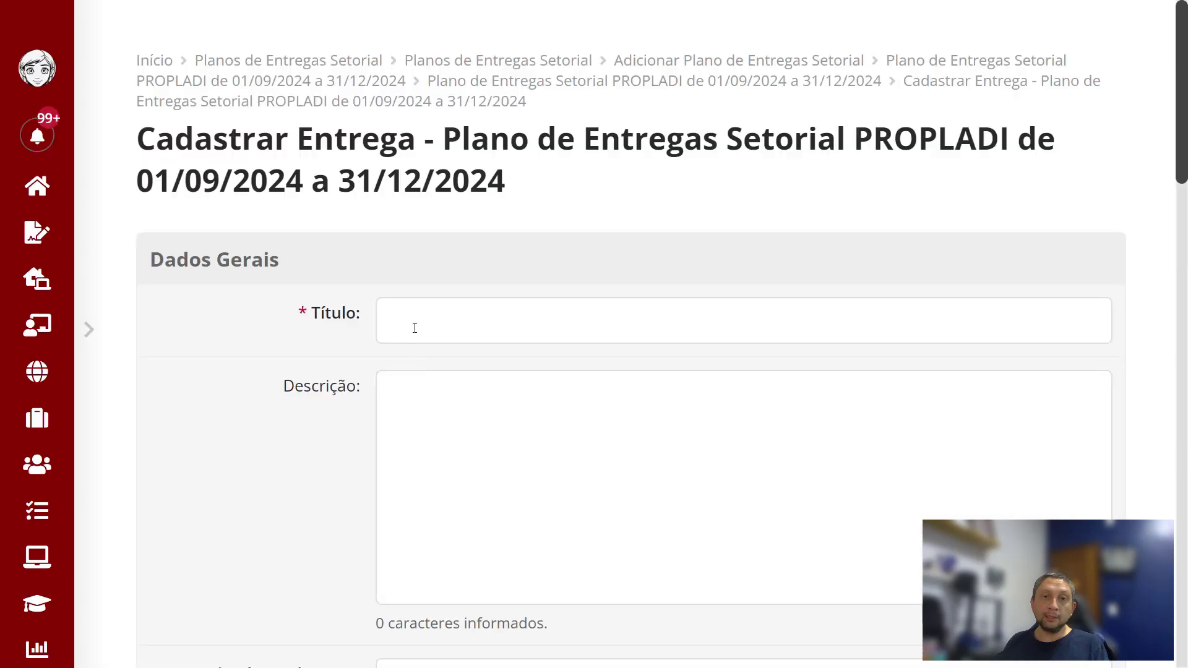
pyautogui.click(415, 327)
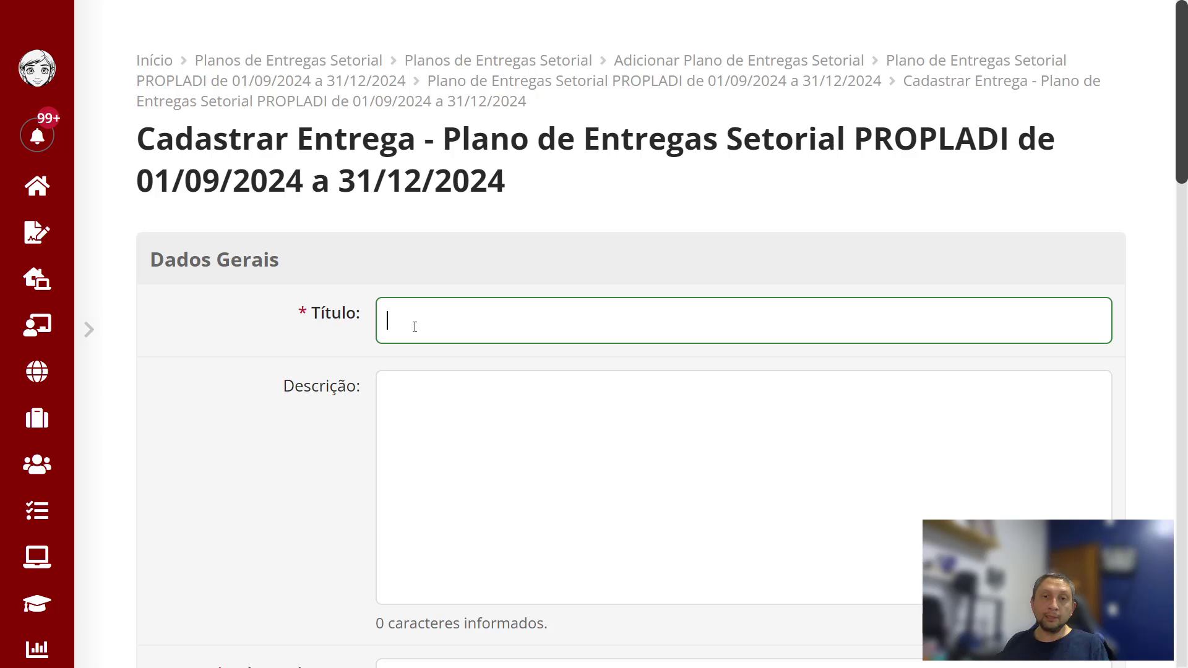
pyautogui.write('Processos do Setor ')
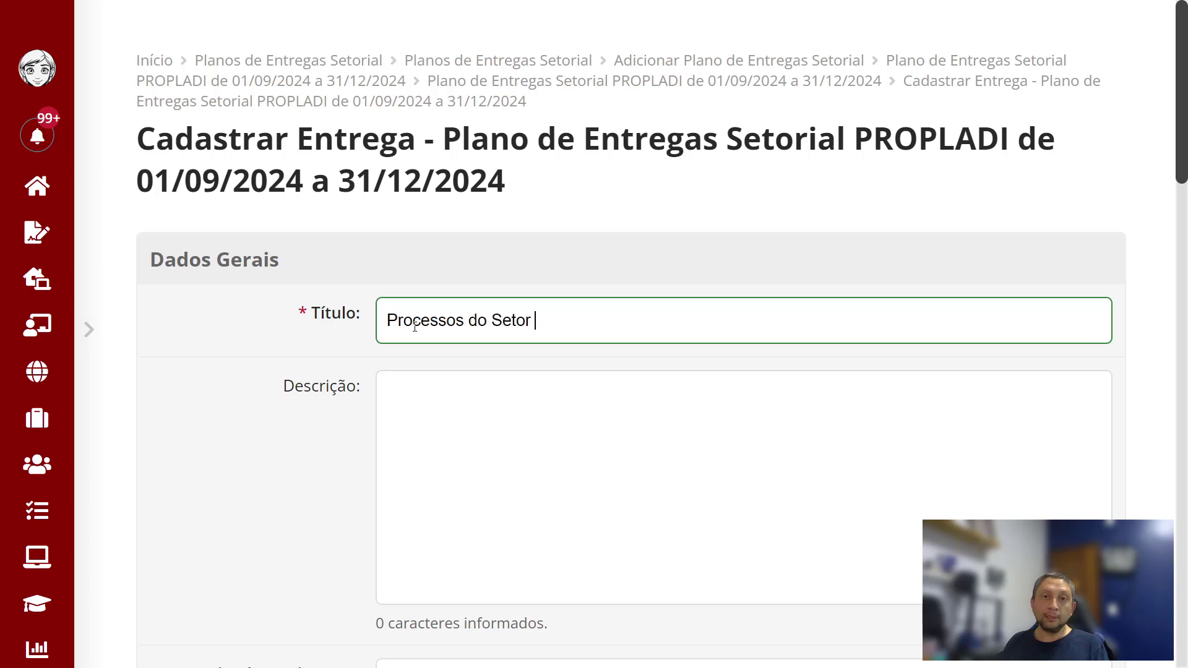
pyautogui.write('Recebidos e Tramitados')
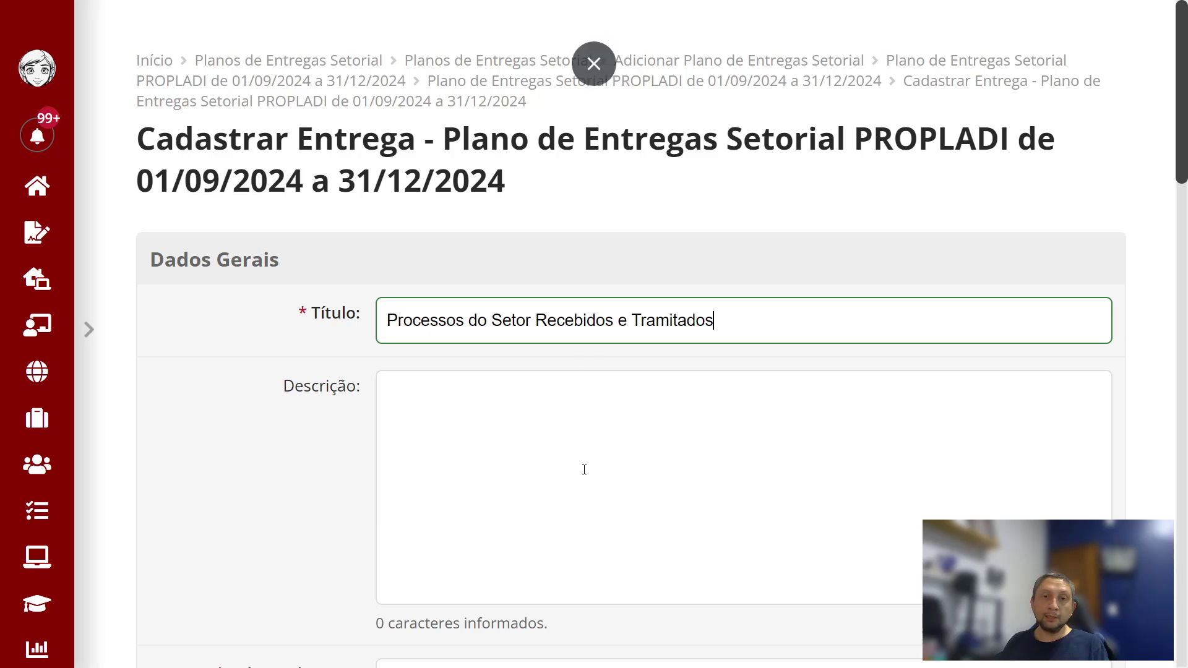
# Step: Enter the Descrição "Acompanhar diariamente no SUAP a caixa de entrada do setor. Receber, analisar e despachar os processos."
pyautogui.scroll(-2, 495, 365)
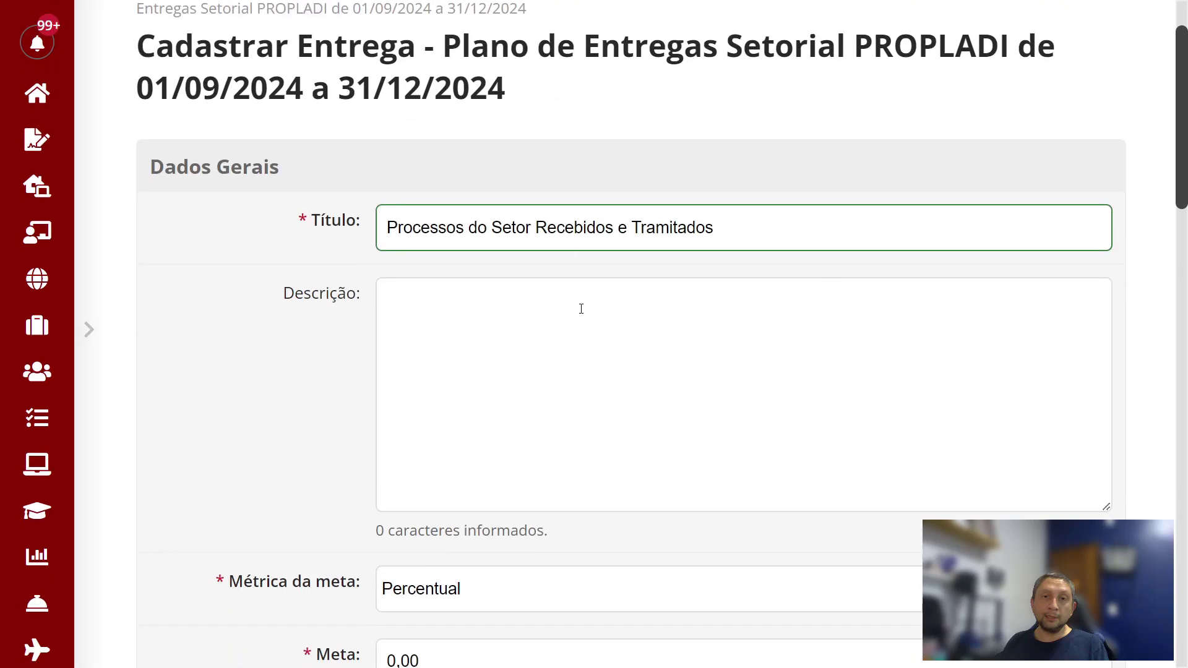
pyautogui.click(585, 346)
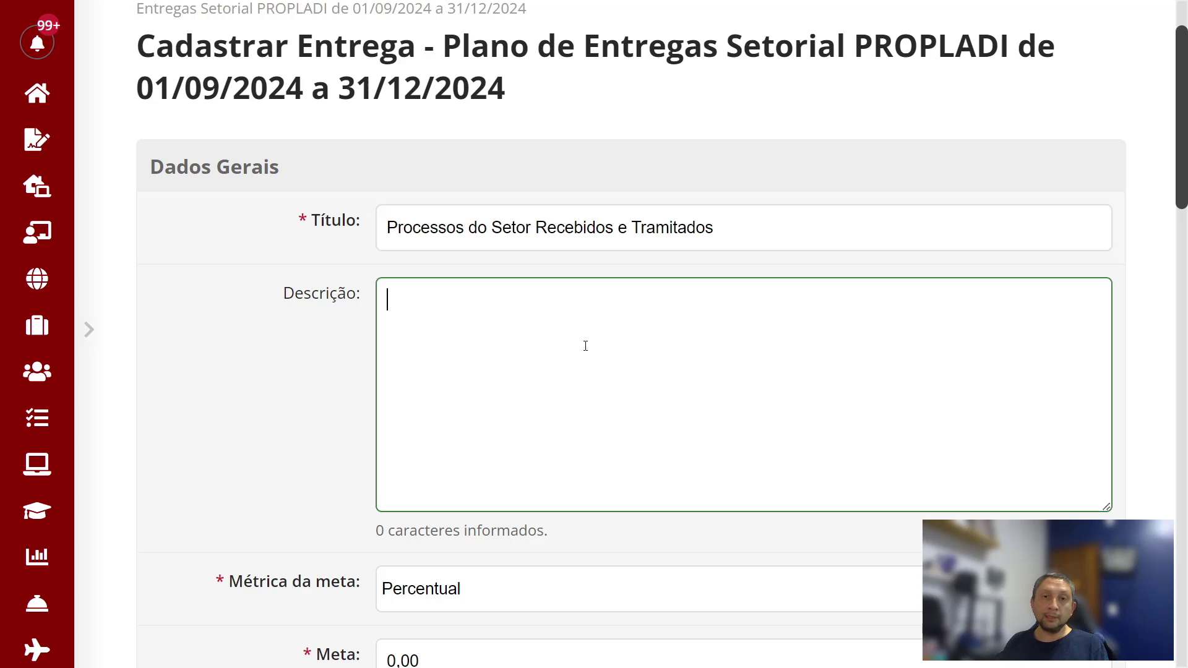
pyautogui.write('Acompanhar diariamente no ')
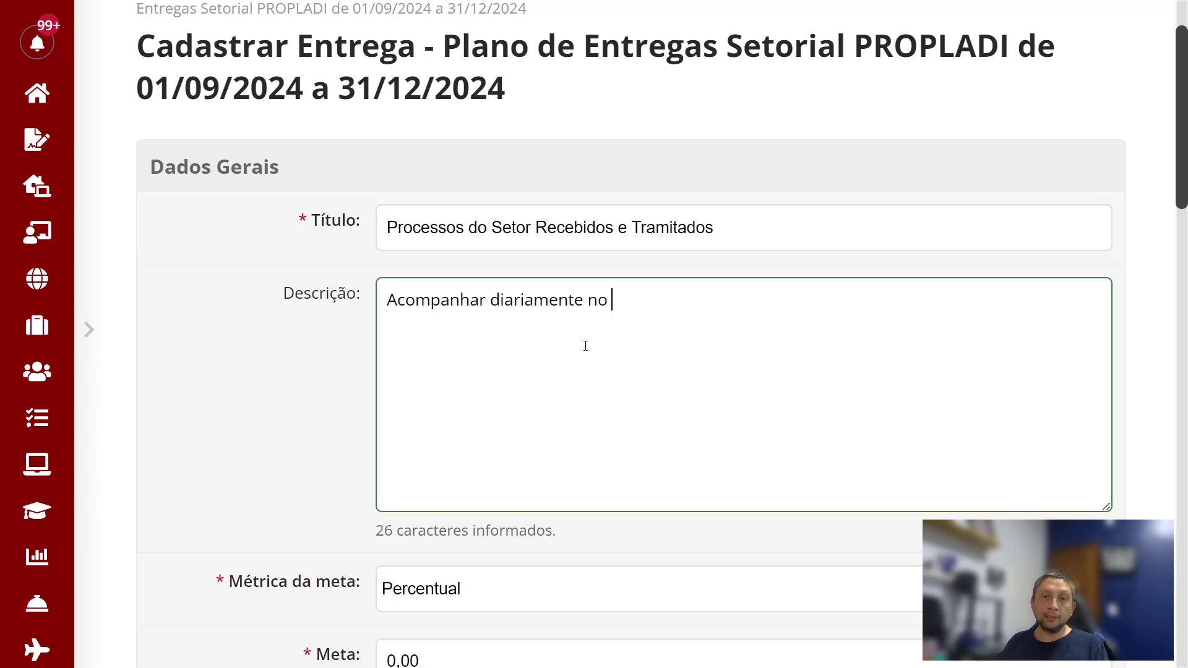
pyautogui.write('SUAP a caixa de e')
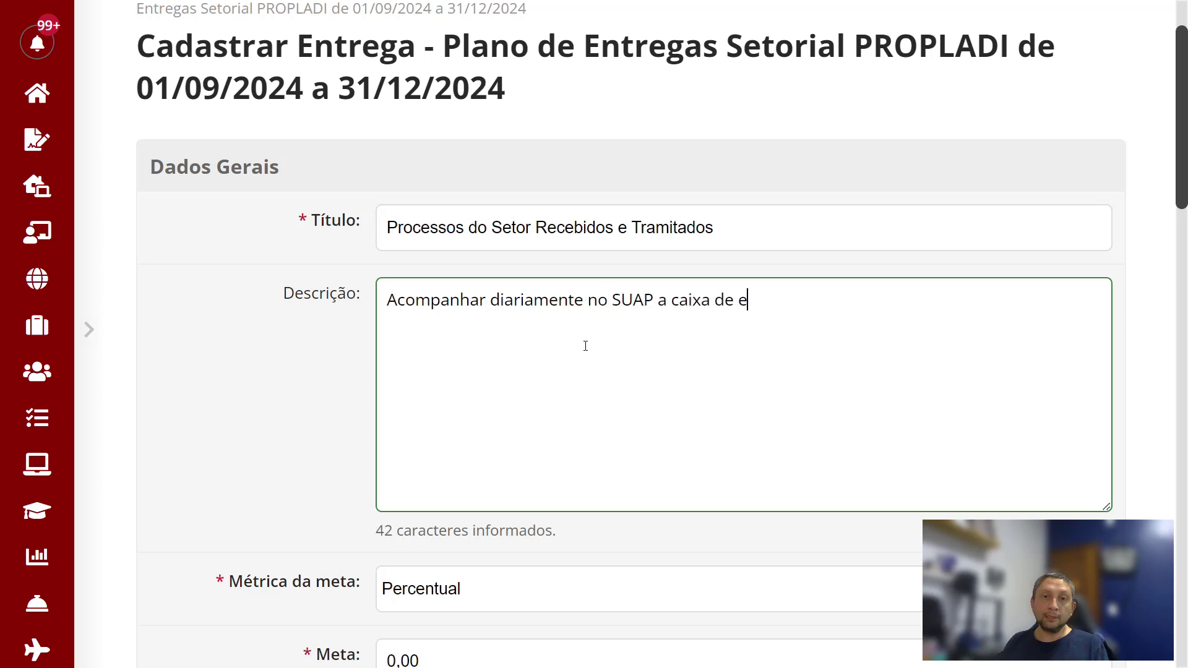
pyautogui.write('ntrada do setor')
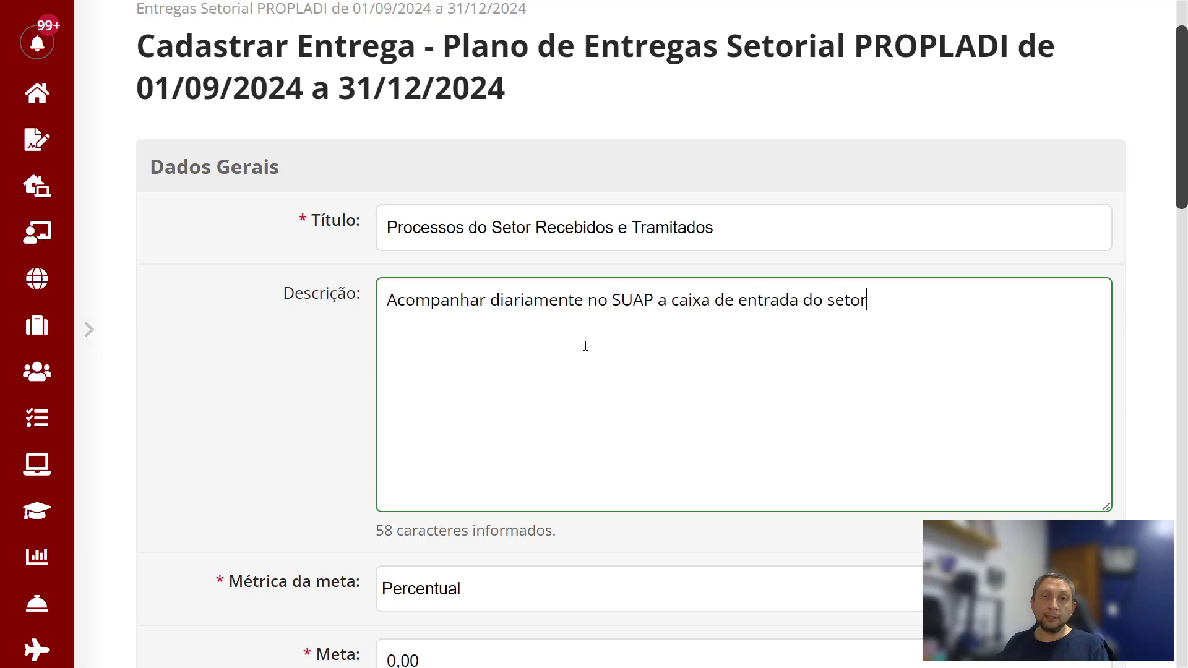
pyautogui.write('. Receber, analisa')
pyautogui.press('BackSpace')
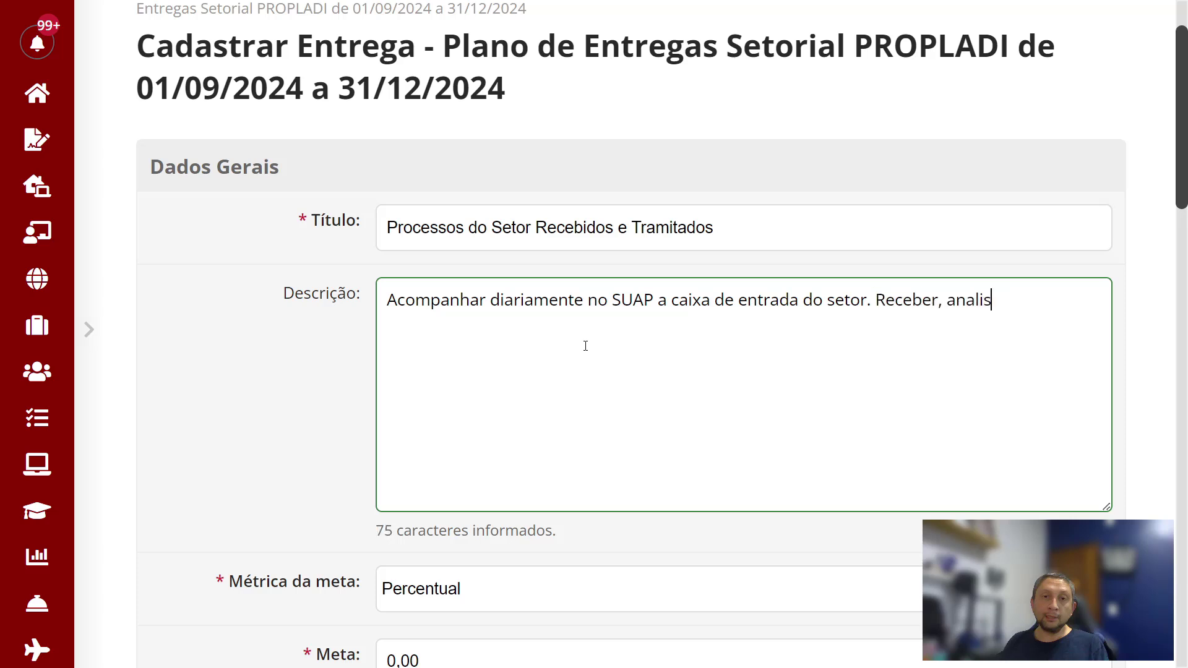
pyautogui.write('ar e despachar ')
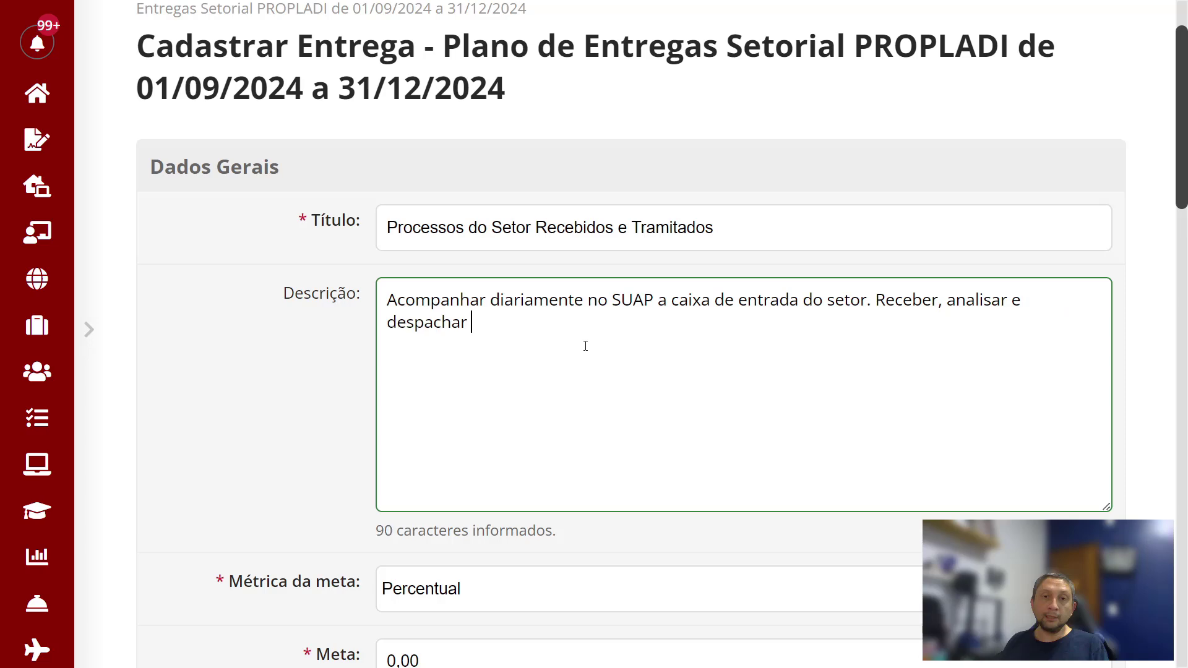
pyautogui.write('os processos.')
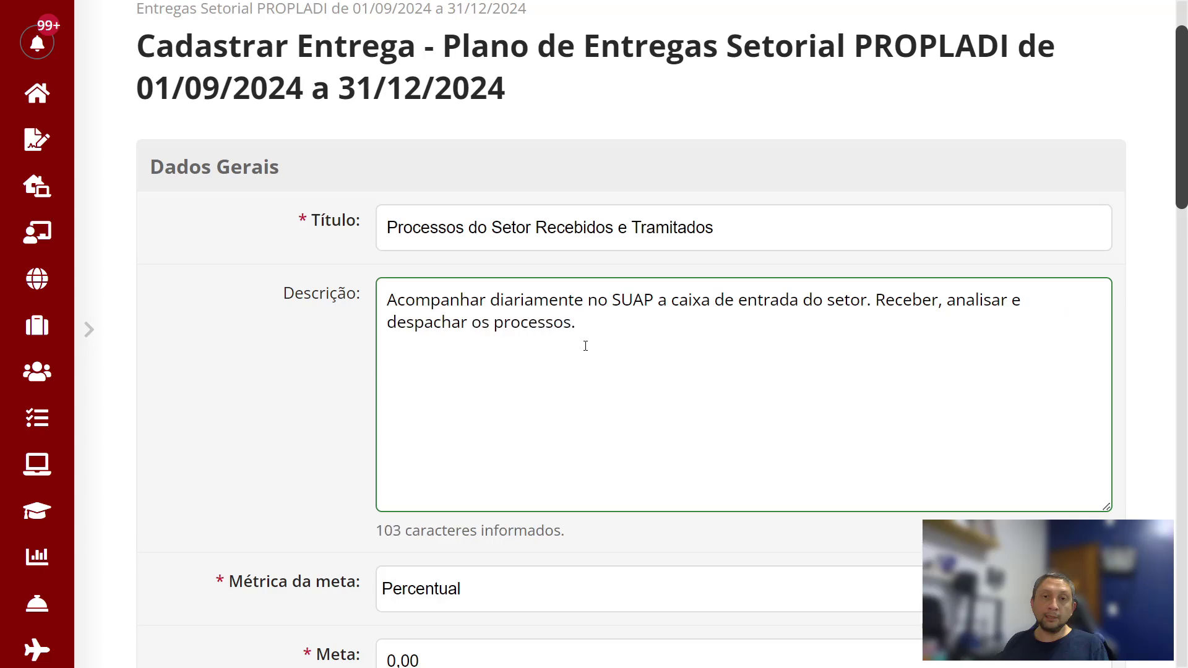
# Step: Keep Percentual as the entrega's Métrica da meta and set the Meta to 100,00
pyautogui.scroll(-3, 556, 284)
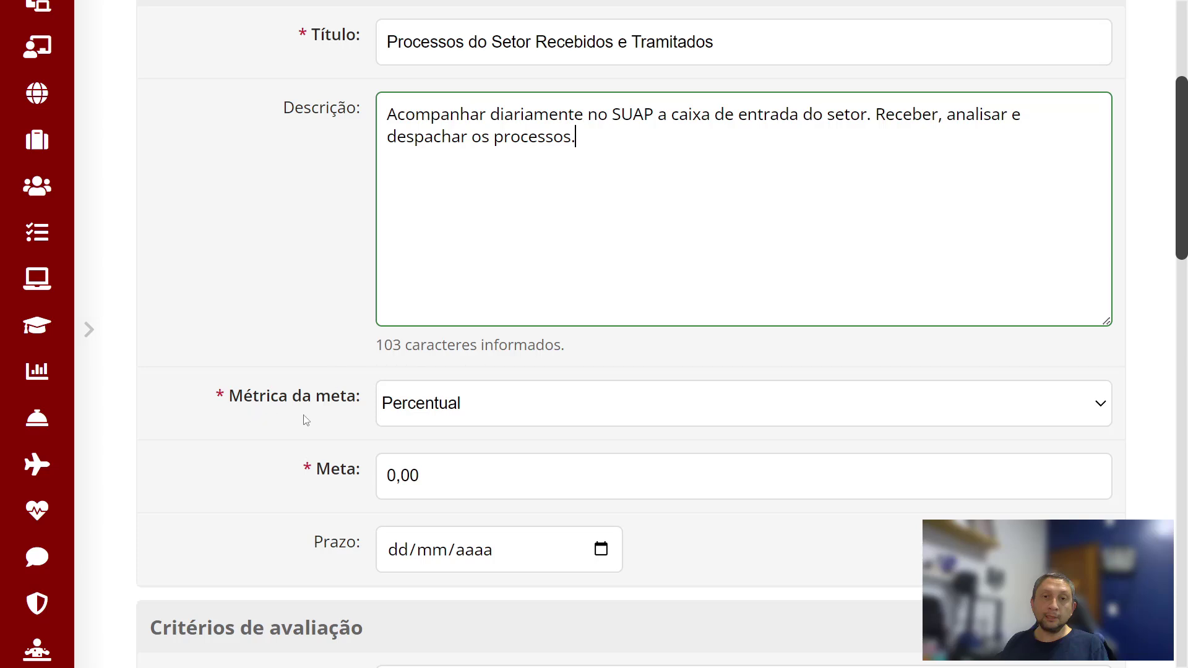
pyautogui.click(484, 412)
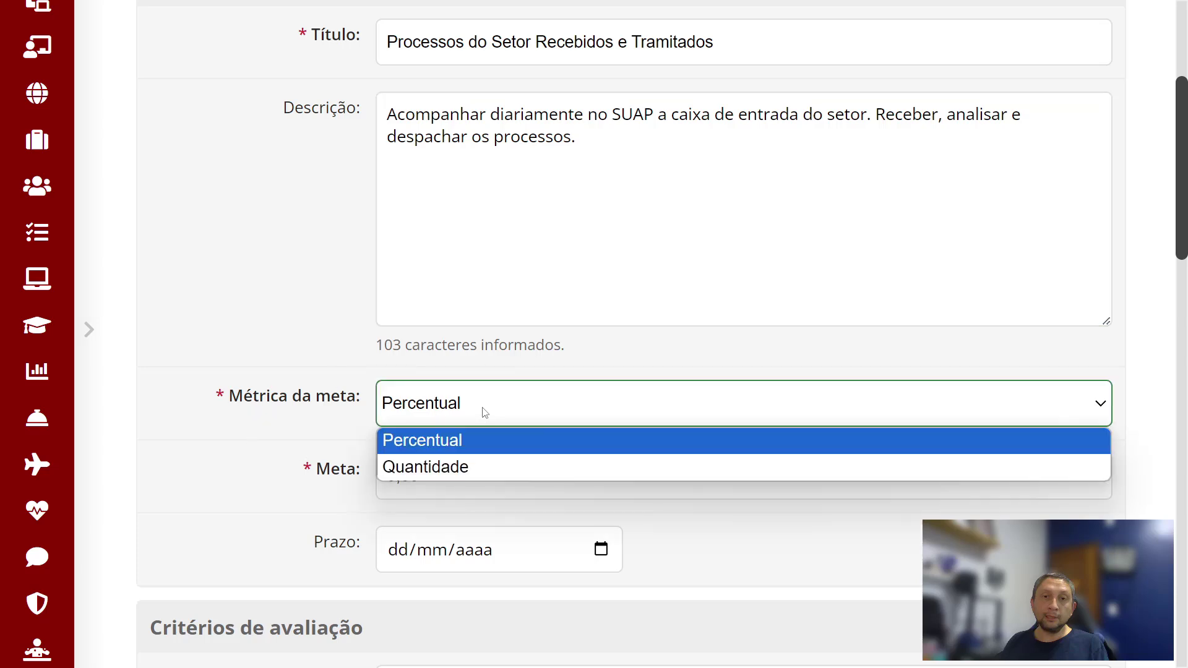
pyautogui.click(519, 441)
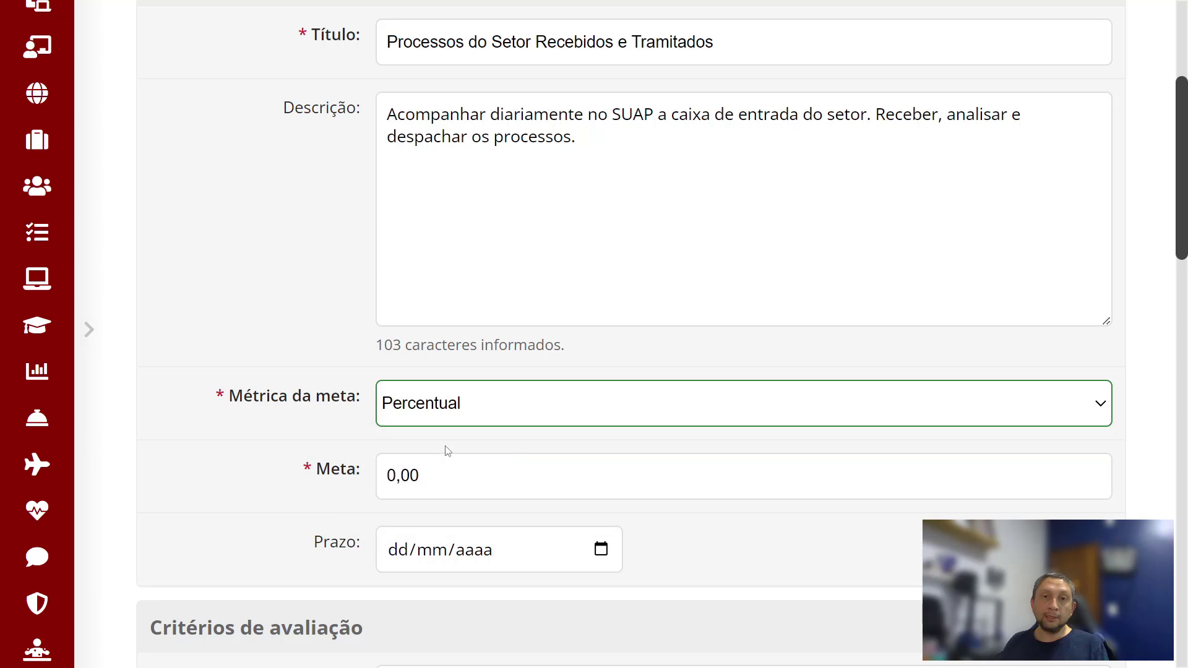
pyautogui.click(475, 482)
pyautogui.write('100,00')
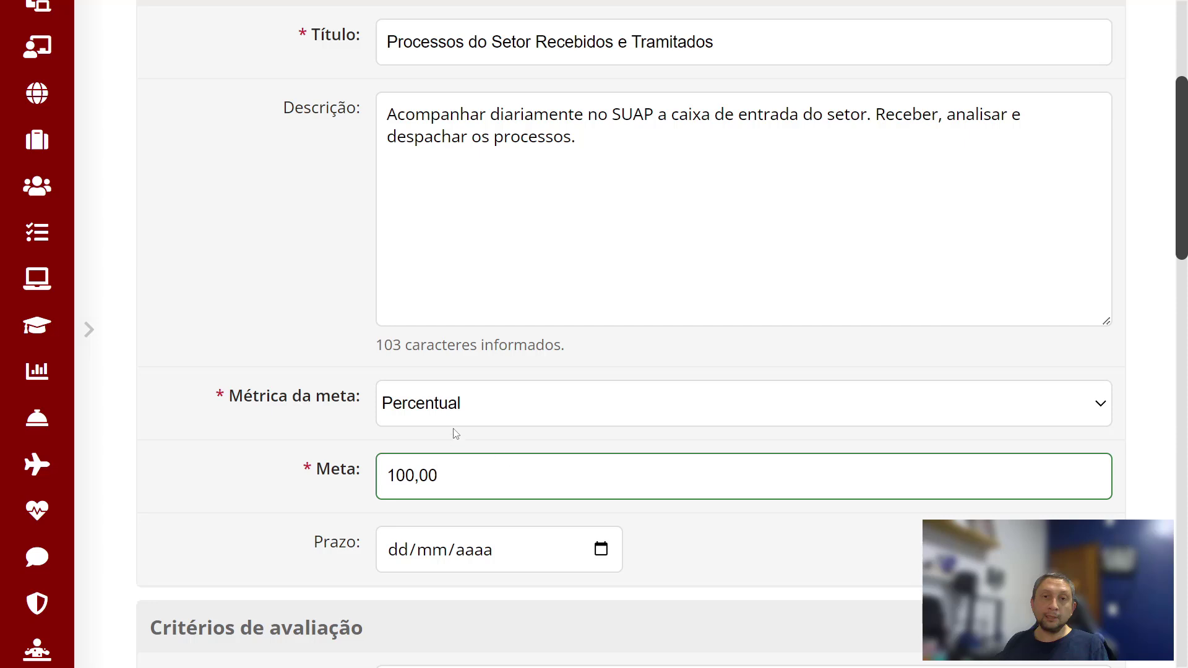
# Step: Change the entrega's Métrica da meta to Quantidade and replace the Meta with 400,00
pyautogui.click(458, 404)
pyautogui.click(444, 468)
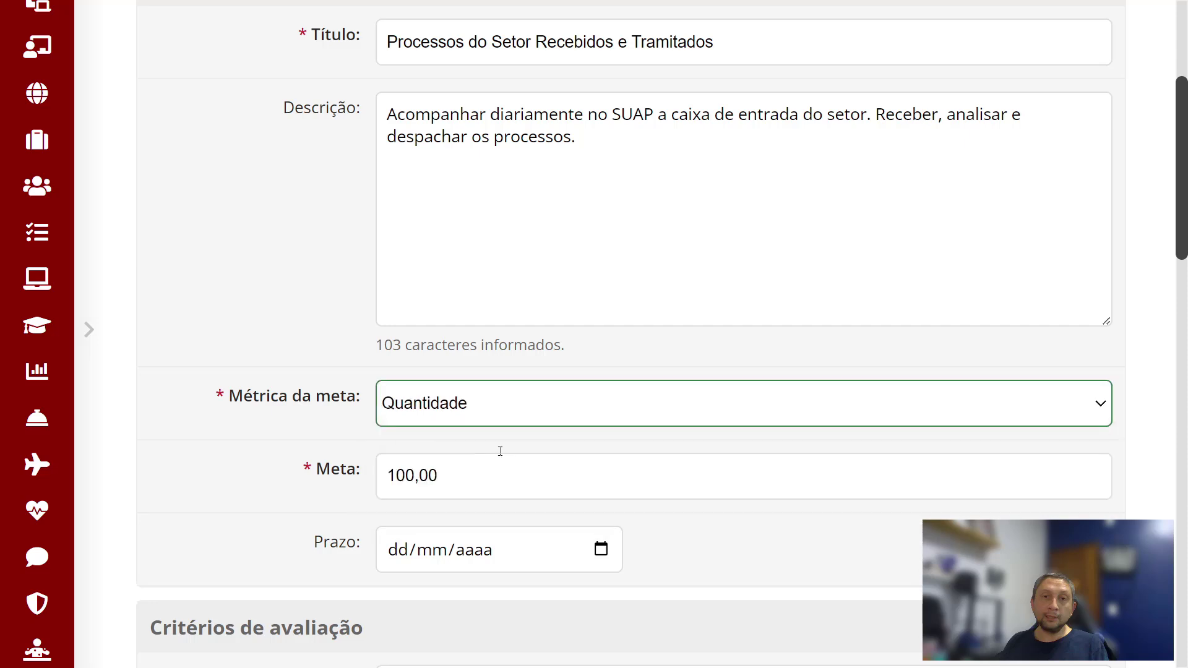
pyautogui.click(496, 476)
pyautogui.hotkey('ctrl', 'a')
pyautogui.press('BackSpace')
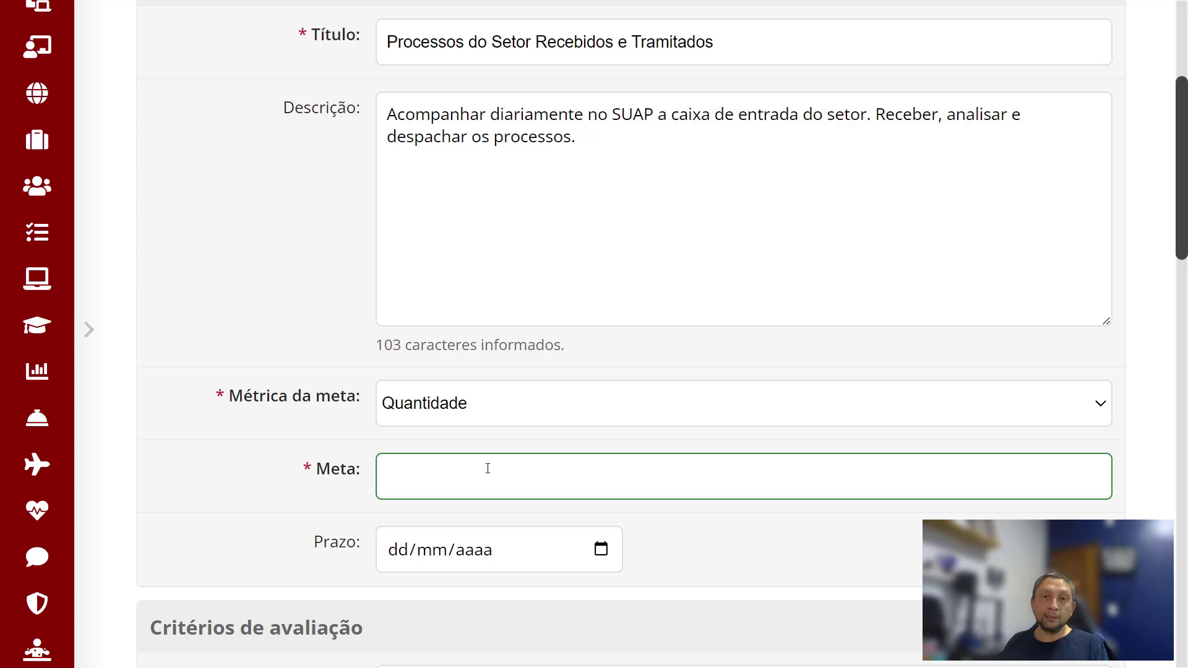
pyautogui.scroll(4, 485, 467)
pyautogui.scroll(-6, 480, 440)
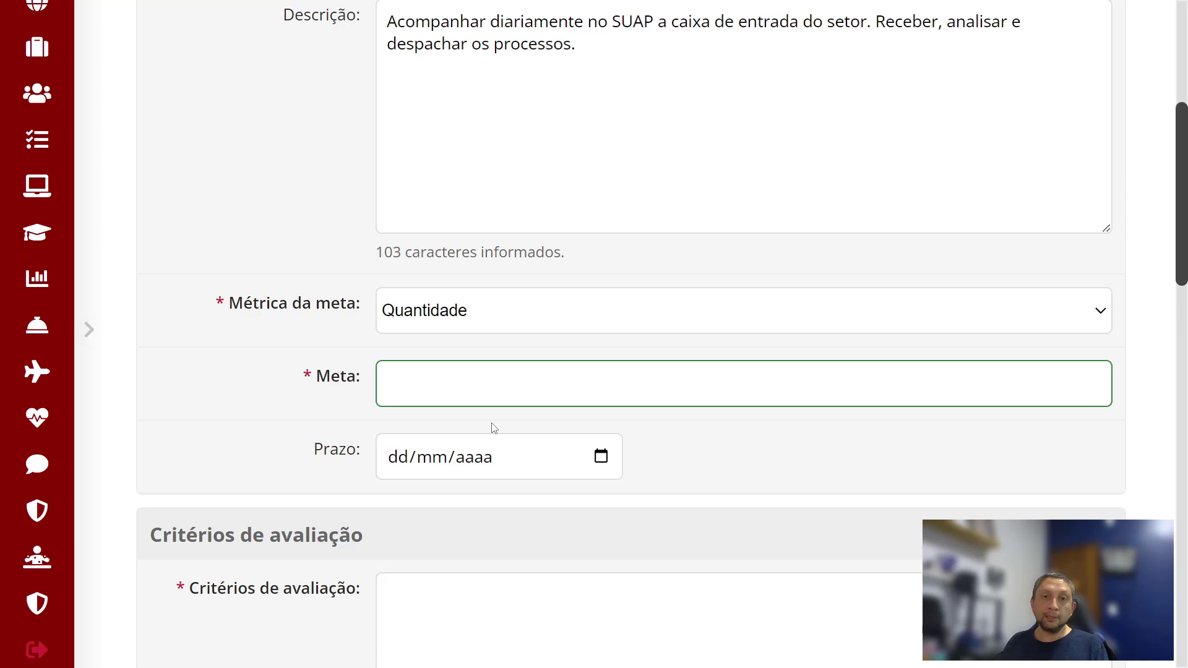
pyautogui.write('400')
pyautogui.scroll(1, 498, 427)
pyautogui.scroll(2, 497, 427)
pyautogui.scroll(-1, 473, 418)
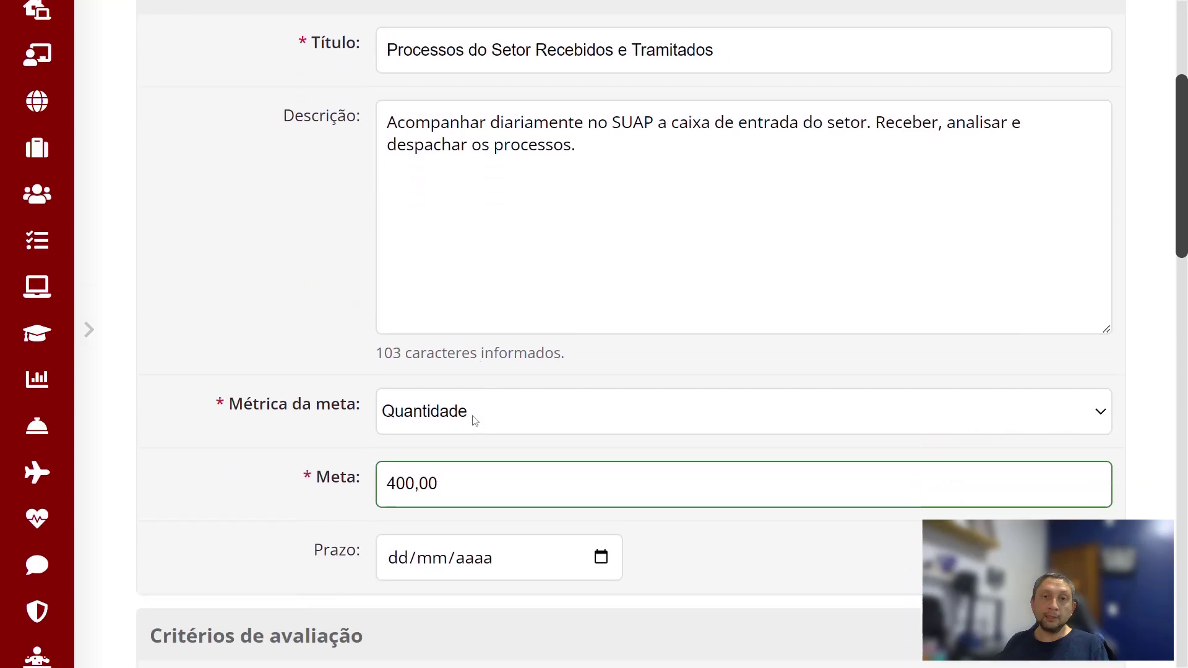
# Step: Enter the entrega's Critérios de avaliação "Recebimento e tramitação de 5 processos por dia."
pyautogui.scroll(-3, 488, 476)
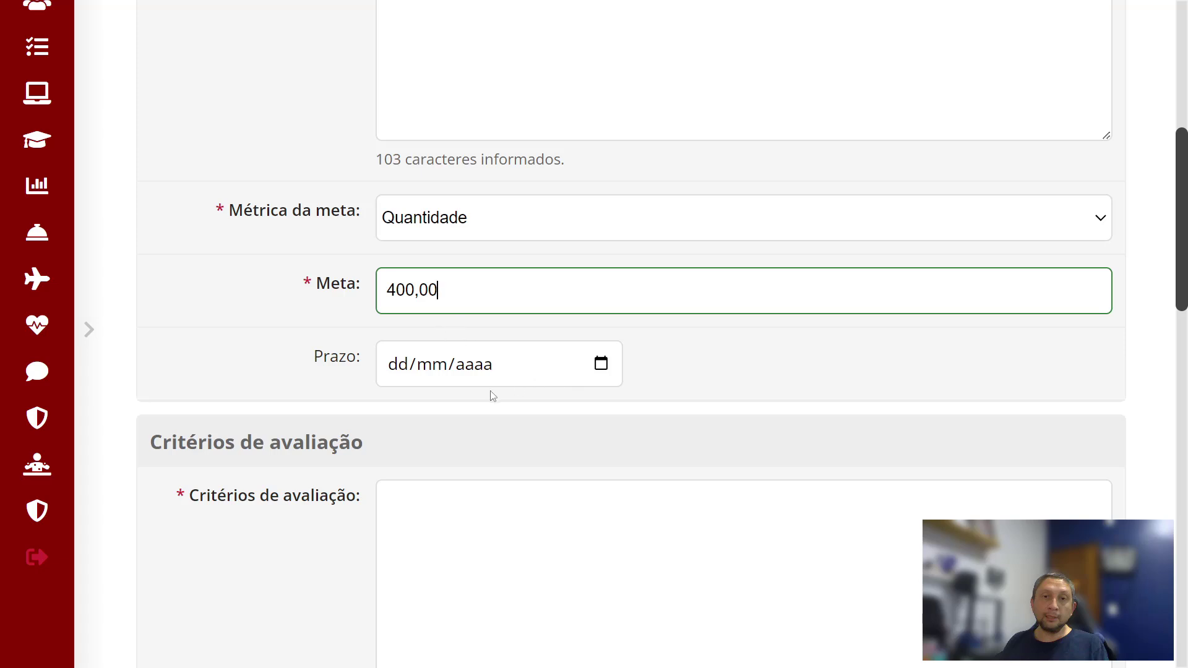
pyautogui.scroll(-2, 490, 389)
pyautogui.scroll(-1, 493, 381)
pyautogui.click(473, 398)
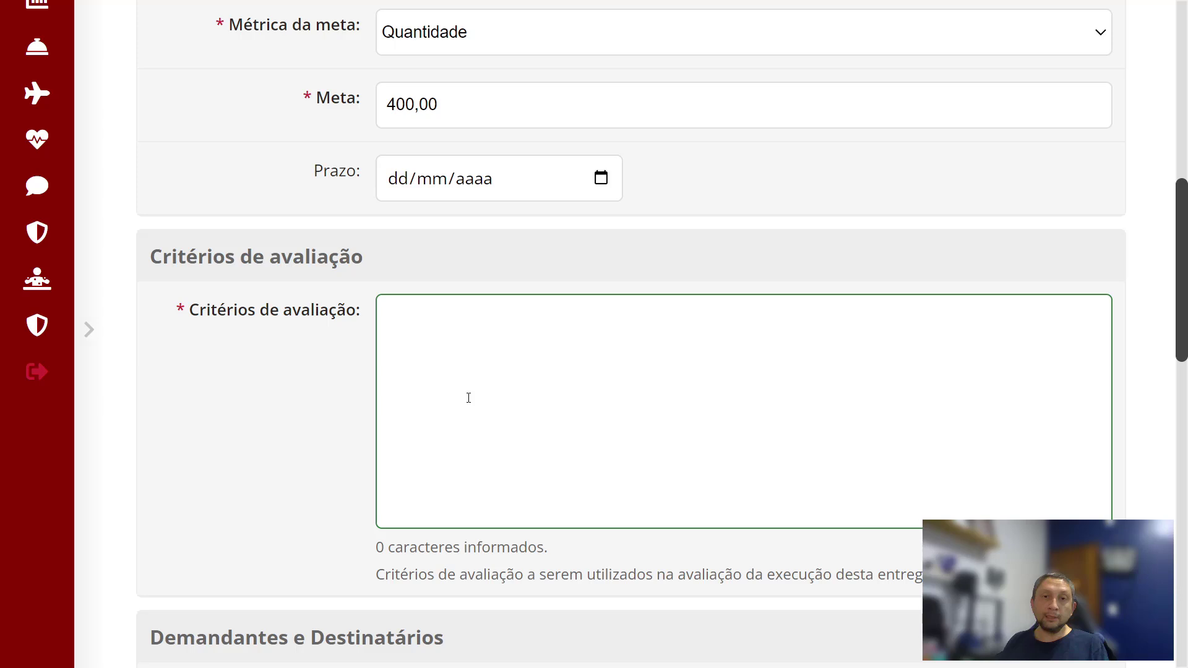
pyautogui.write('Recebimento e tramitação de ')
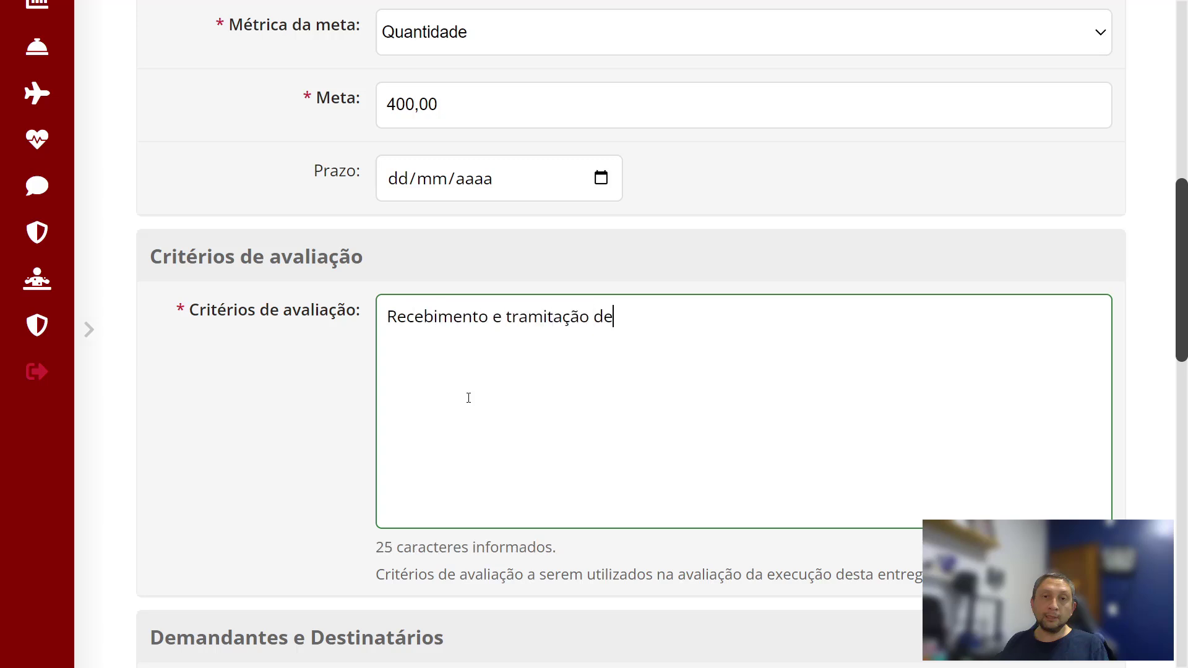
pyautogui.write('5 processos por dia.')
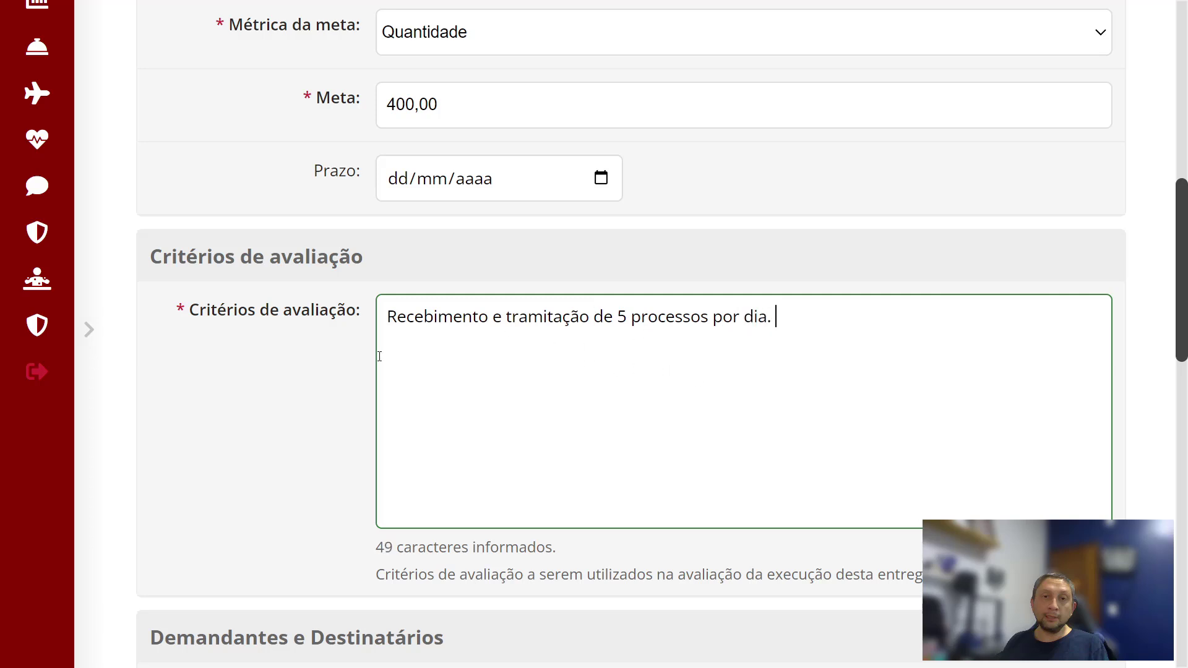
# Step: Review the entrega's form, leave the Demandantes e Destinatários fields empty, and save the entrega to the plan
pyautogui.scroll(-3, 567, 379)
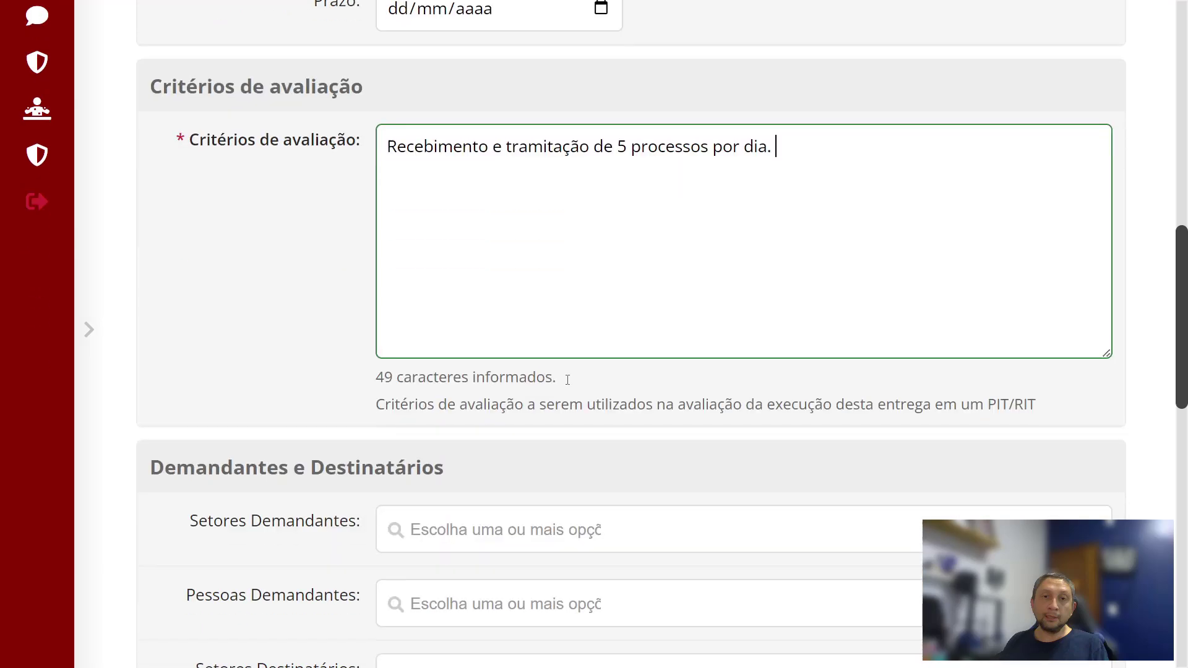
pyautogui.scroll(4, 565, 376)
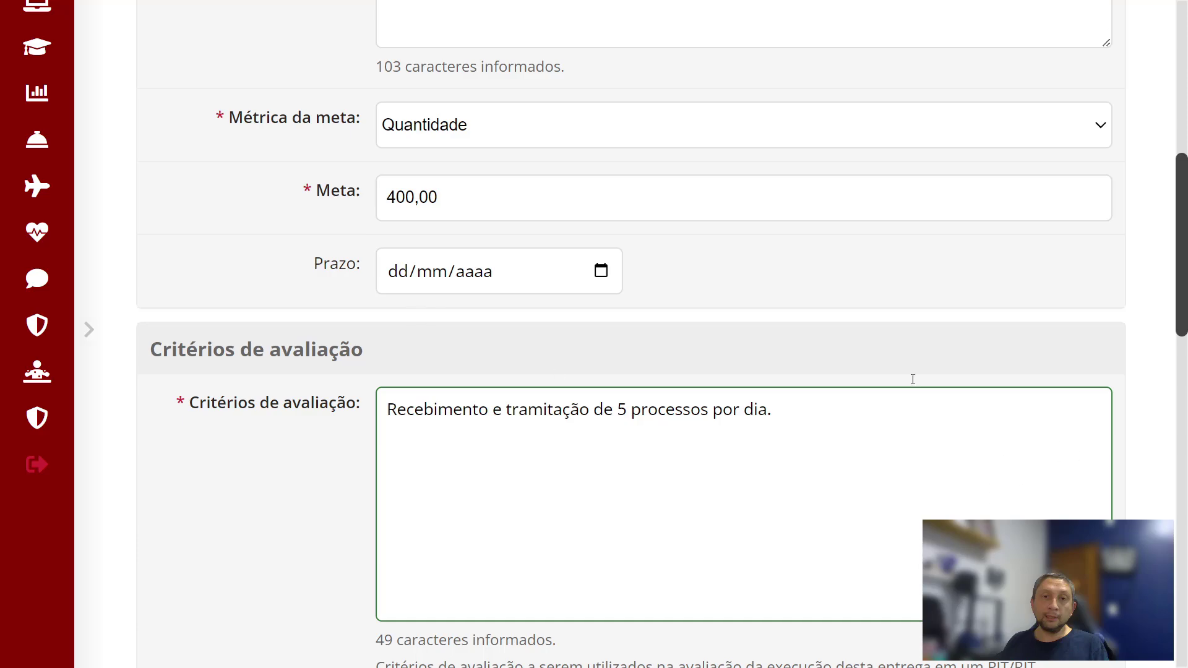
pyautogui.scroll(-1, 787, 386)
pyautogui.scroll(-4, 785, 382)
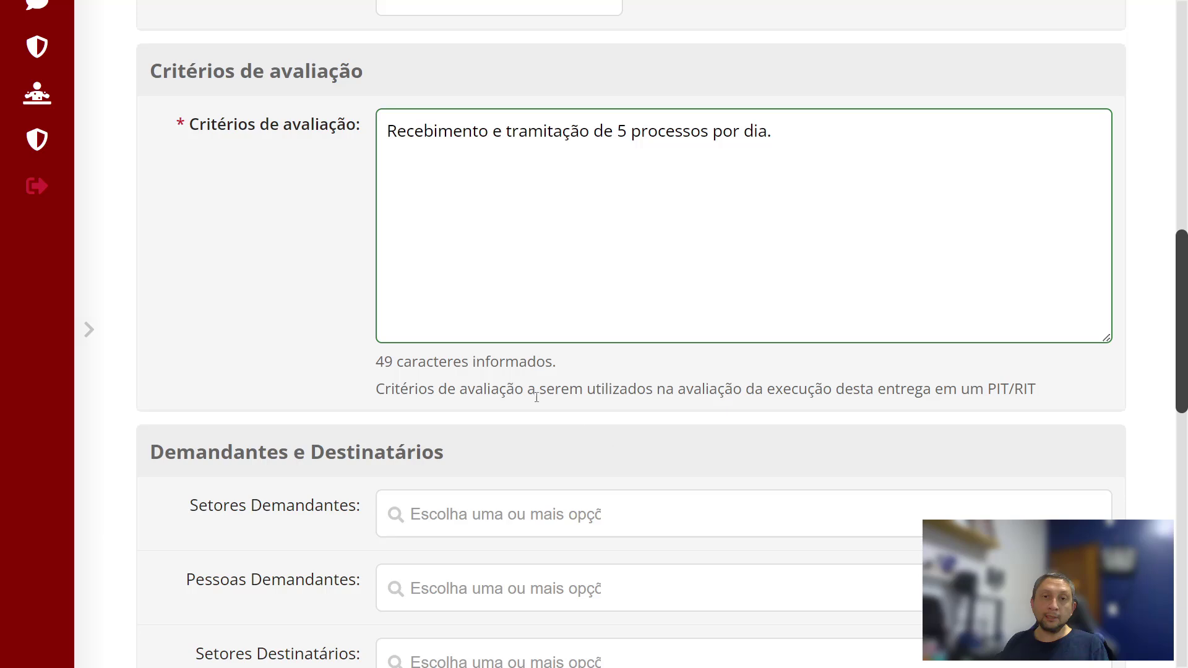
pyautogui.scroll(10, 612, 405)
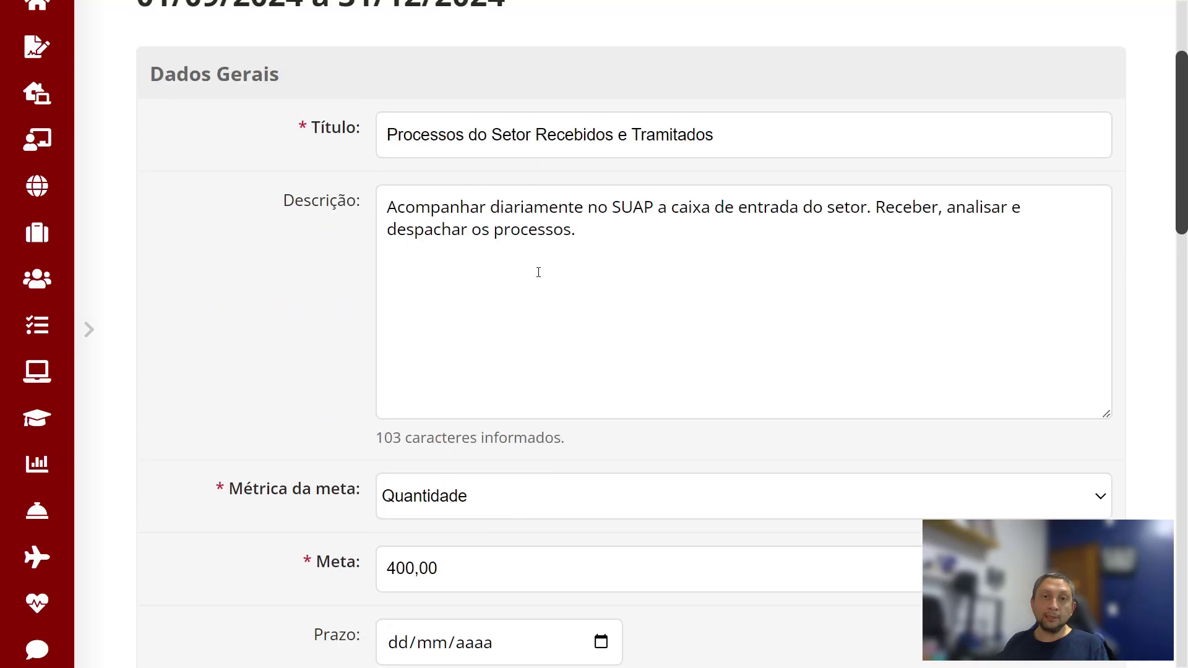
pyautogui.scroll(-4, 472, 320)
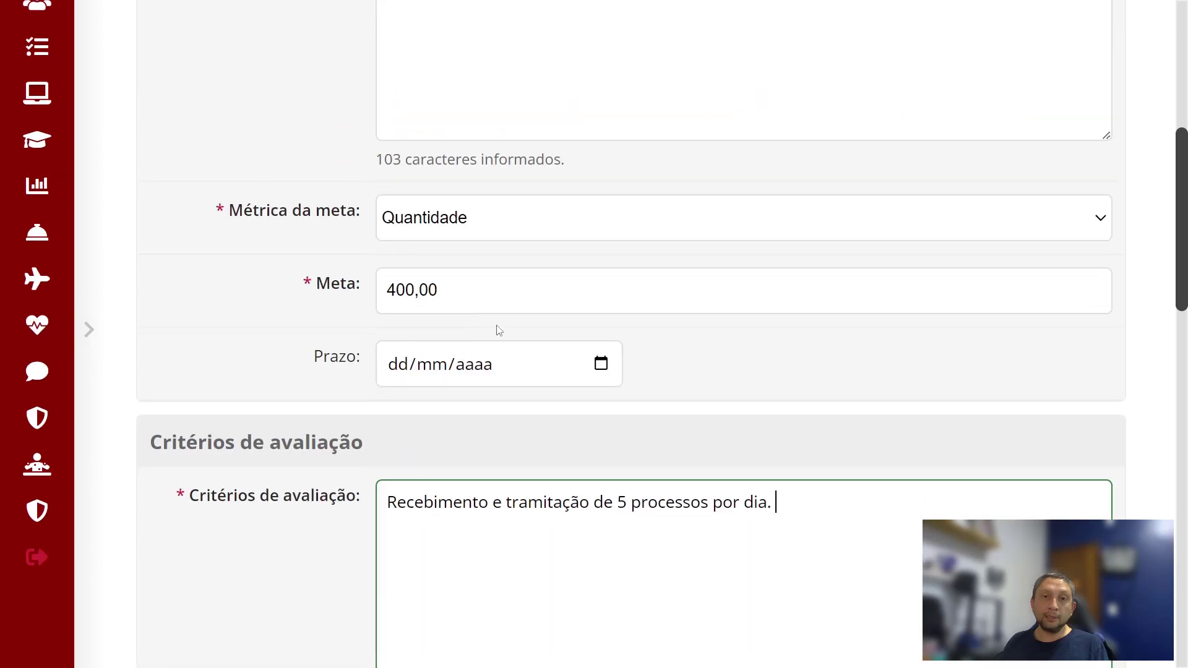
pyautogui.scroll(-3, 501, 330)
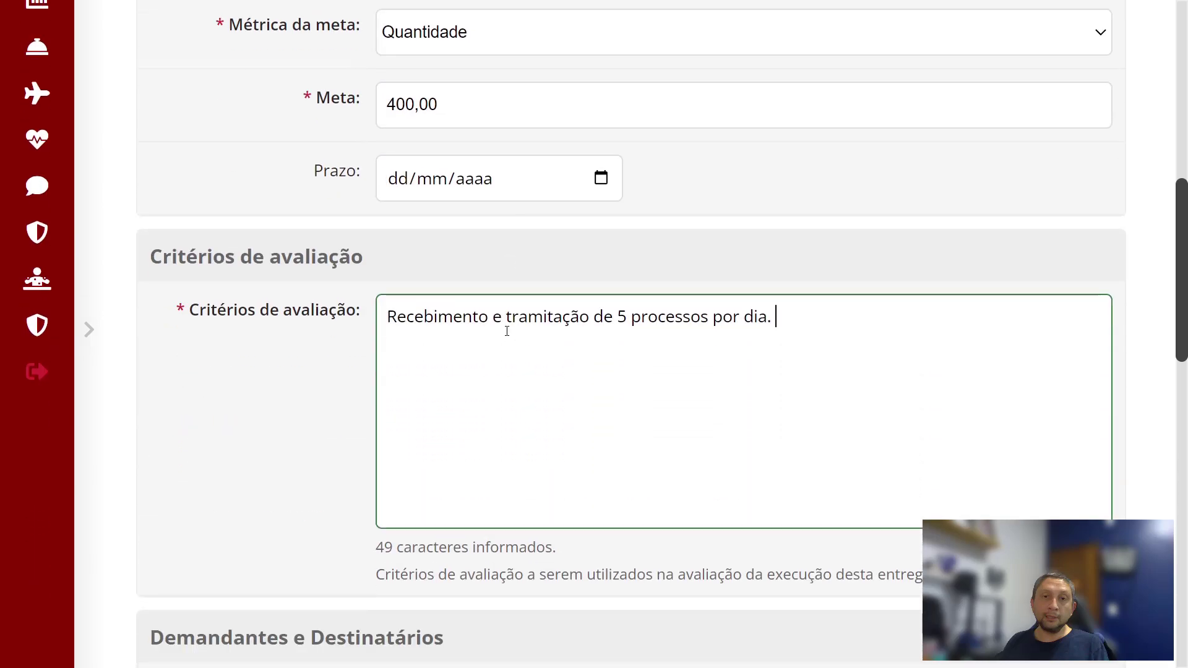
pyautogui.scroll(-6, 562, 349)
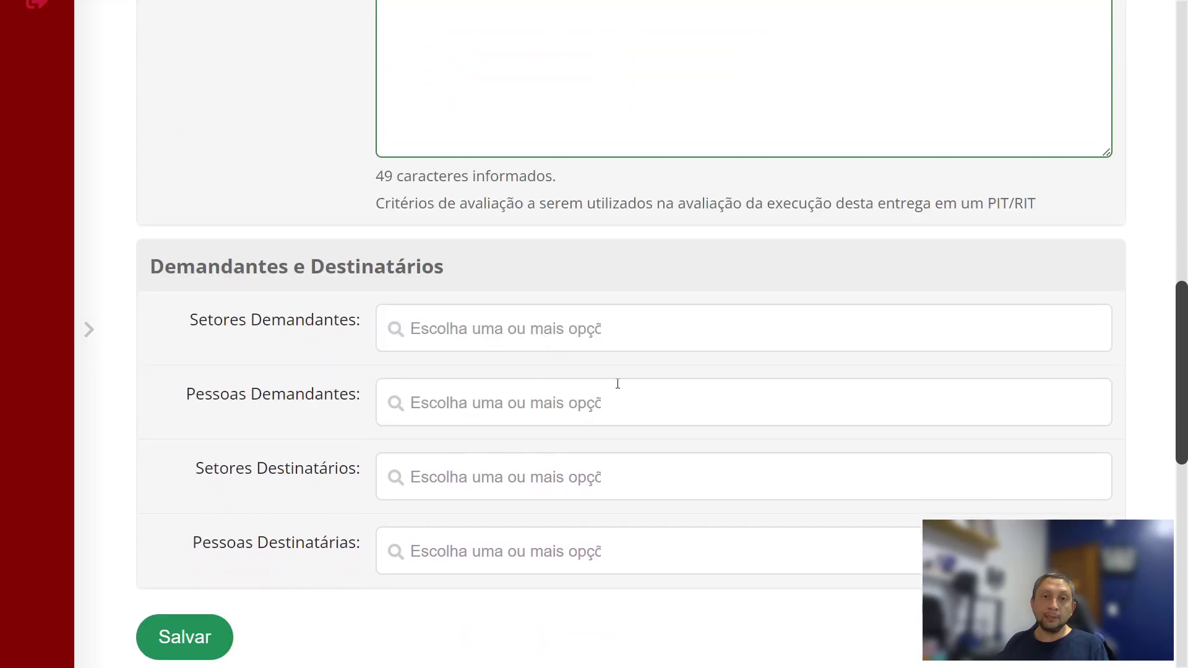
pyautogui.click(178, 647)
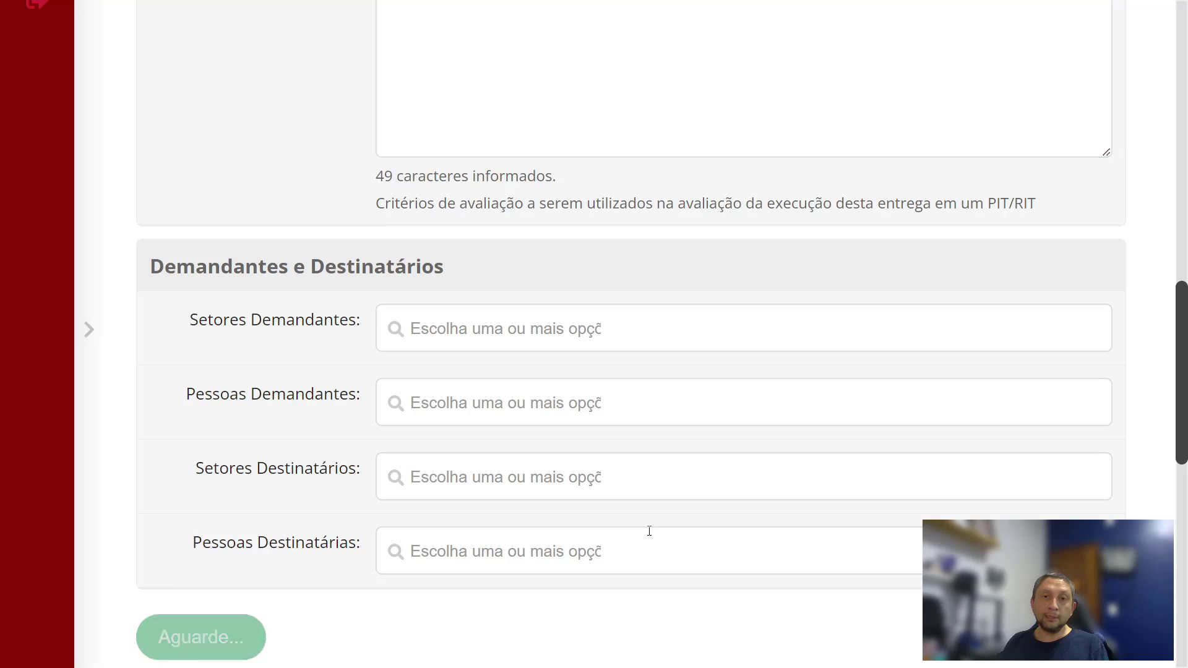
pyautogui.scroll(-4, 650, 528)
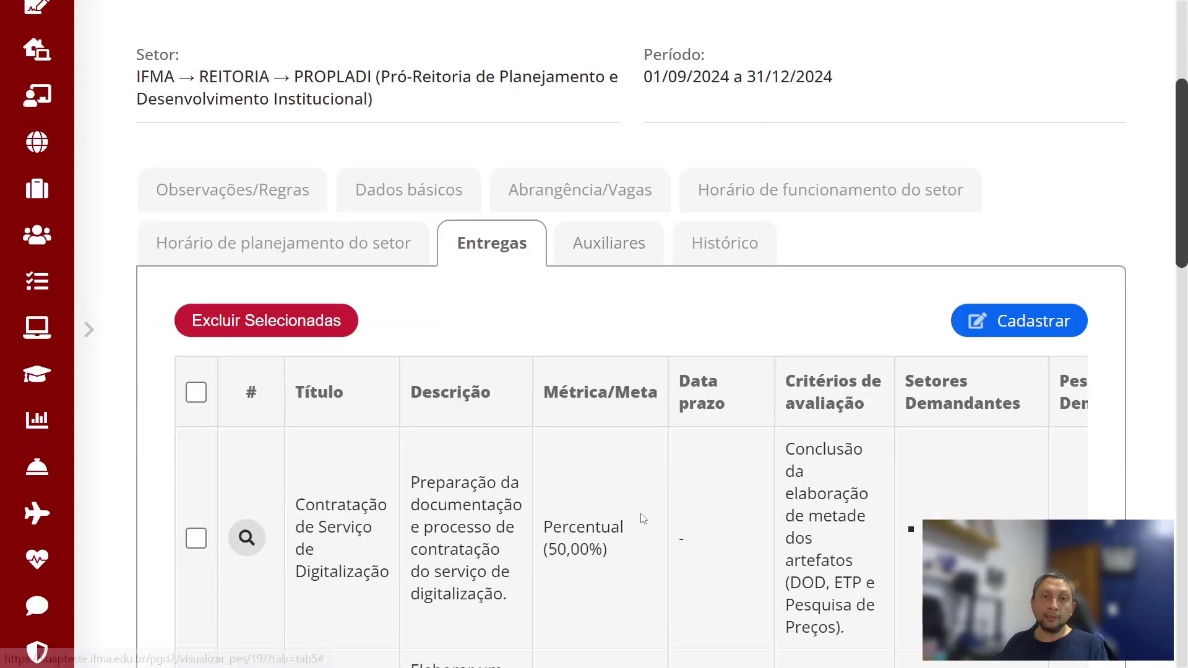
pyautogui.scroll(-4, 643, 518)
pyautogui.scroll(9, 624, 397)
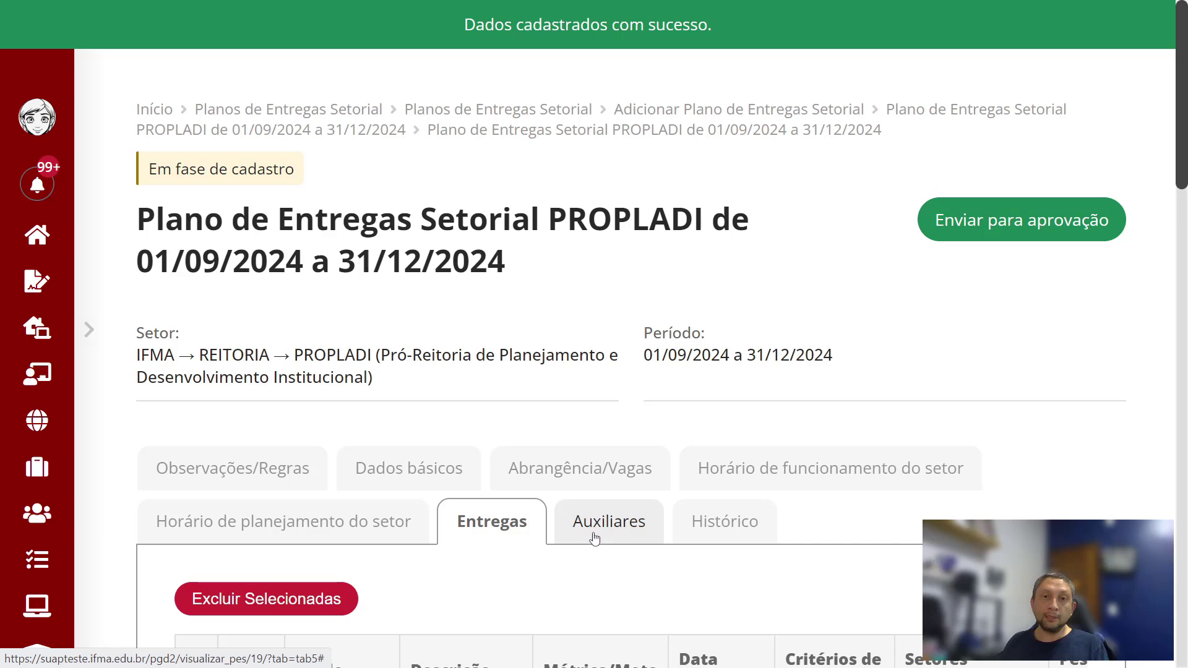
# Step: Show the plan's Auxiliares and open them for registering and editing
pyautogui.click(617, 529)
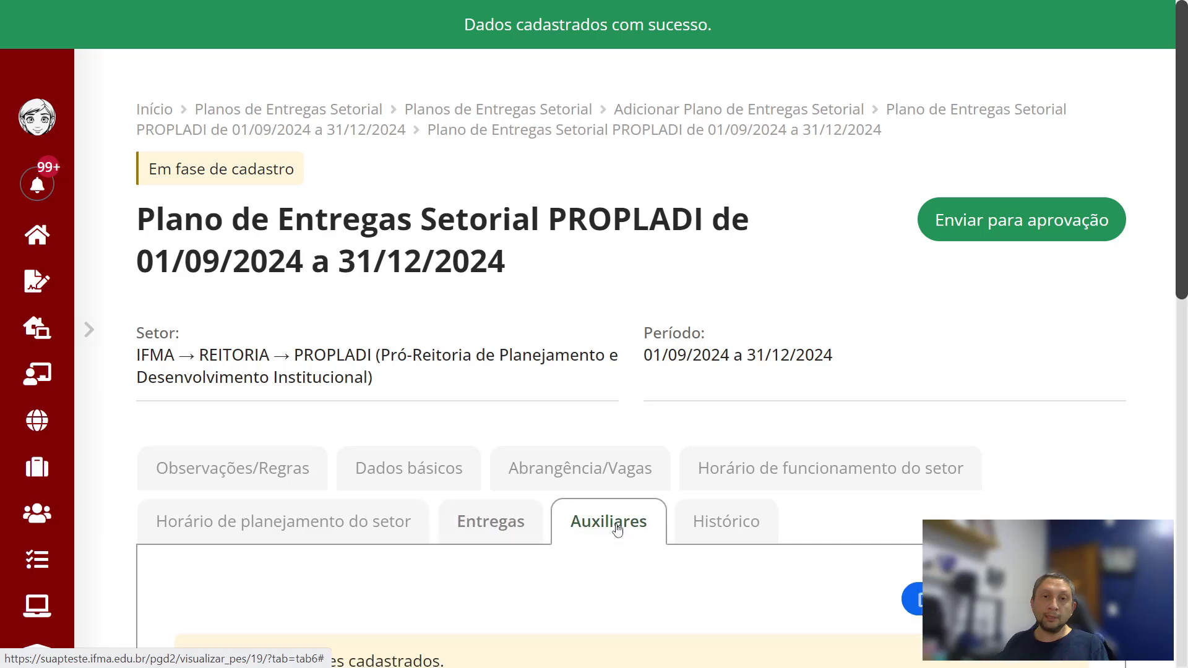
pyautogui.scroll(-5, 610, 525)
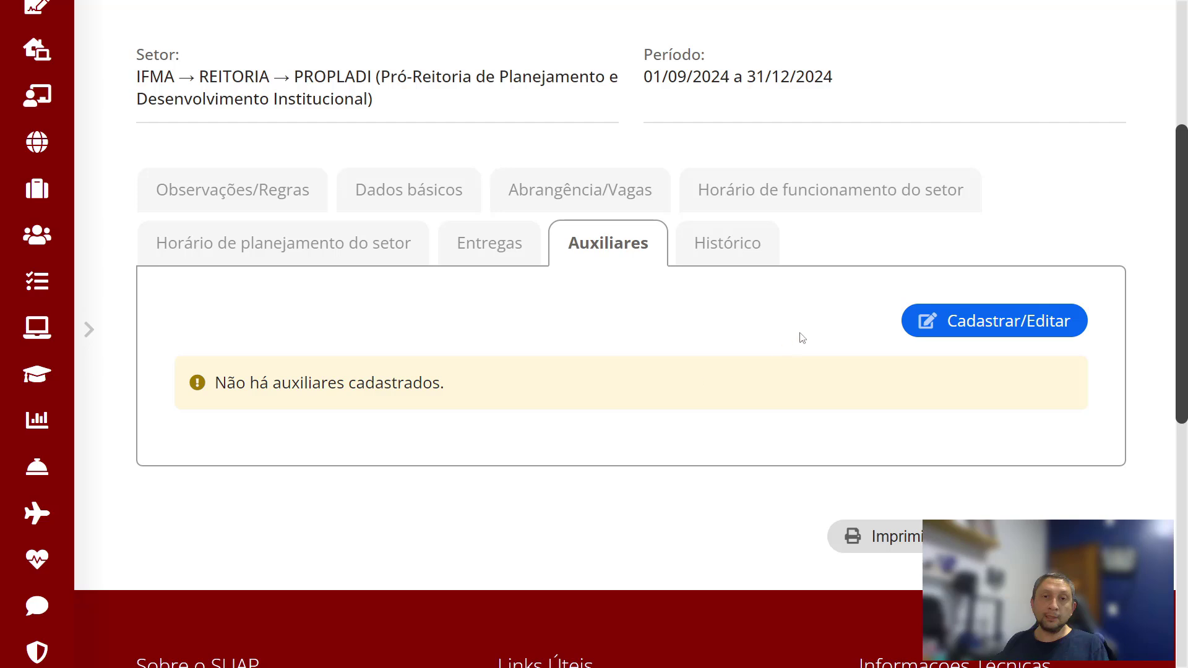
pyautogui.scroll(3, 492, 365)
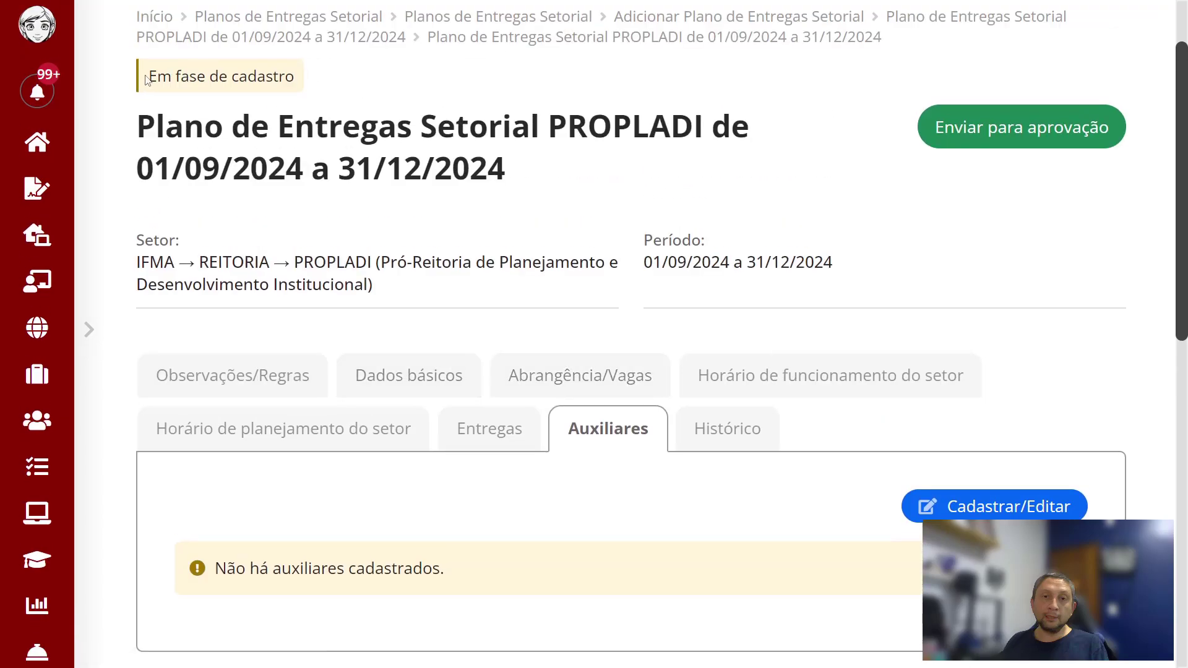
pyautogui.moveTo(149, 79); pyautogui.dragTo(296, 79)
pyautogui.click(651, 494)
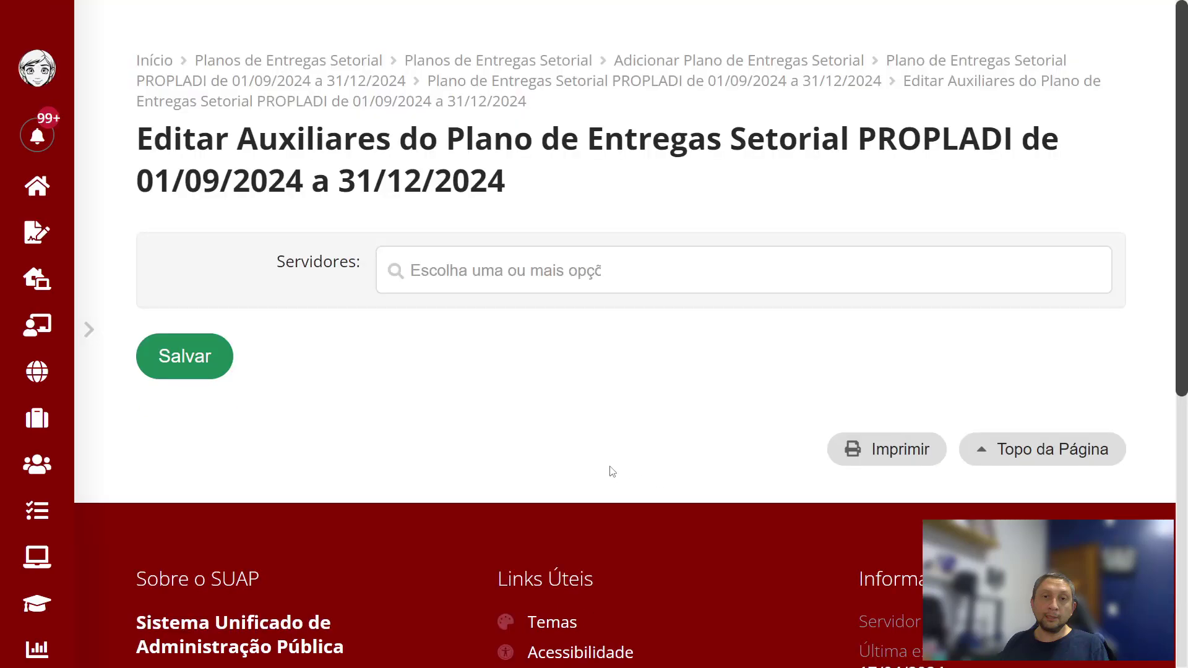
# Step: Add three servidores as the plan's auxiliares, searching one by matrícula and two by first name, and save the list
pyautogui.click(410, 261)
pyautogui.write('1765495')
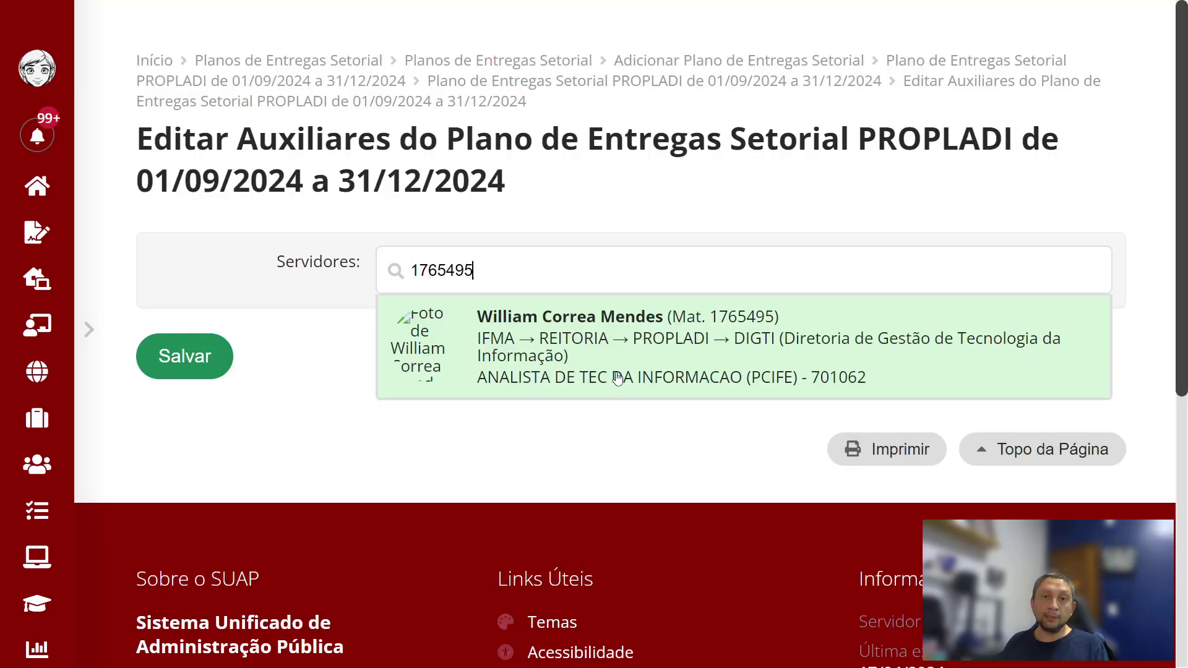
pyautogui.click(617, 378)
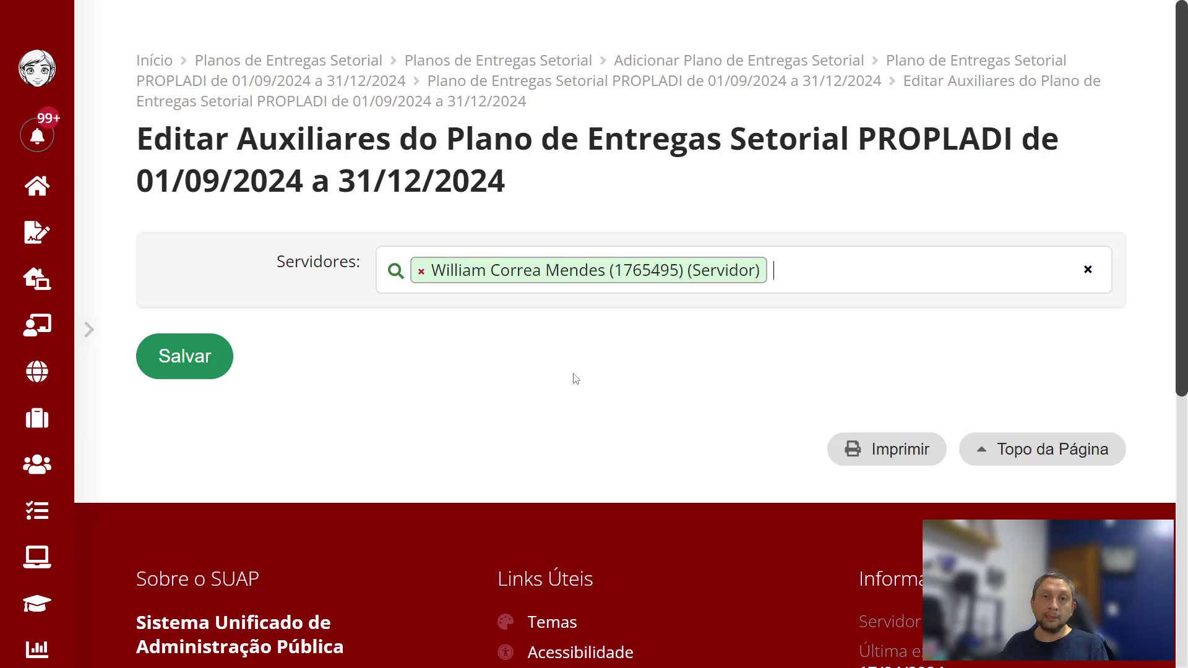
pyautogui.write('valdomir')
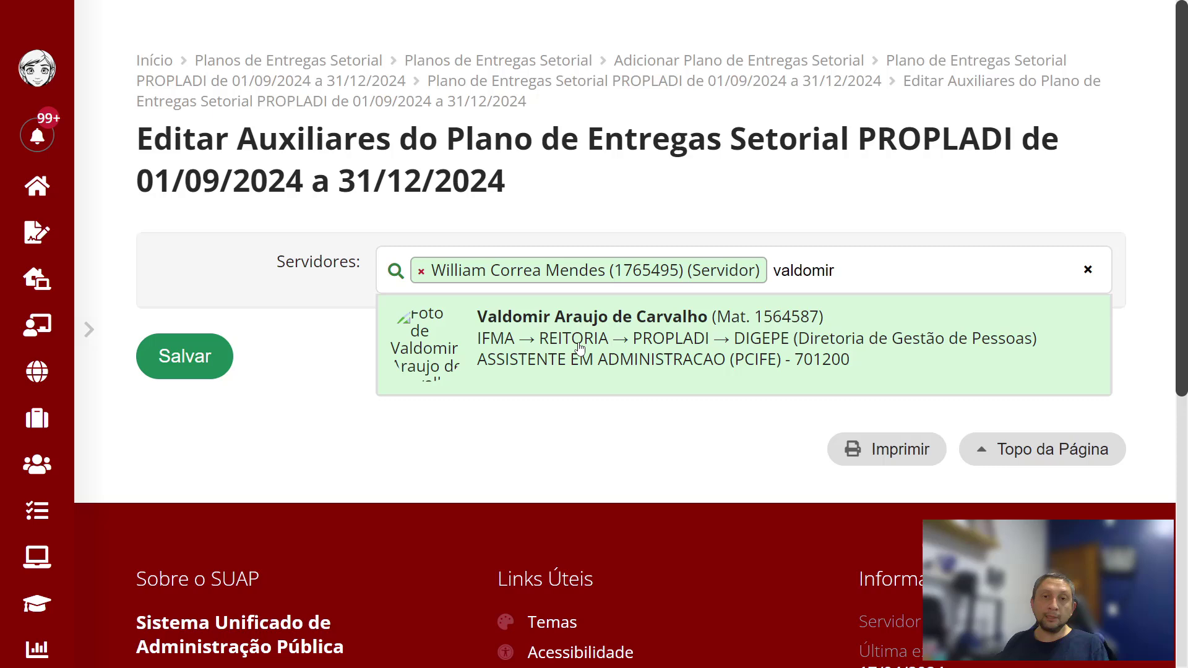
pyautogui.click(579, 350)
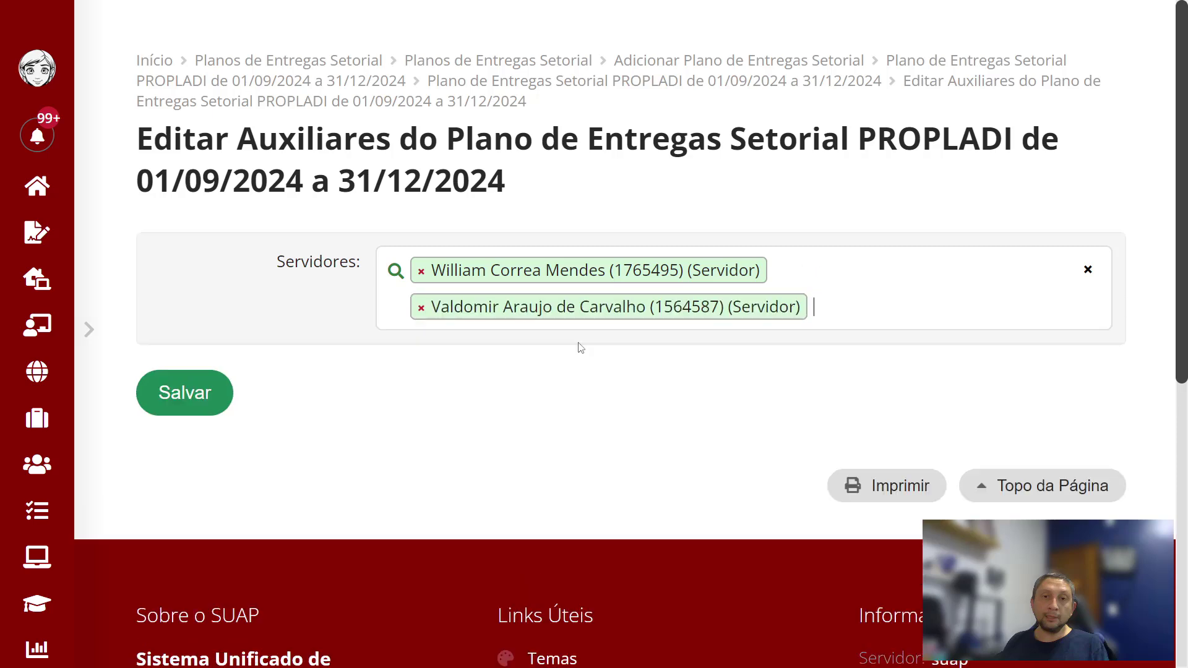
pyautogui.write('humberto')
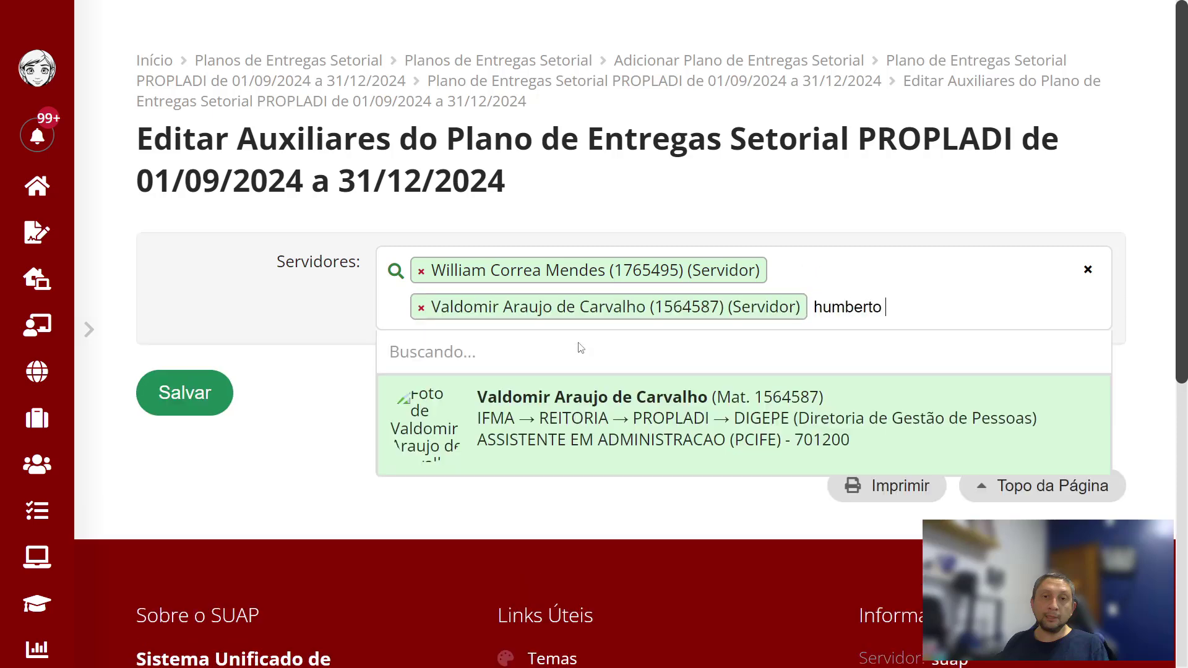
pyautogui.click(580, 349)
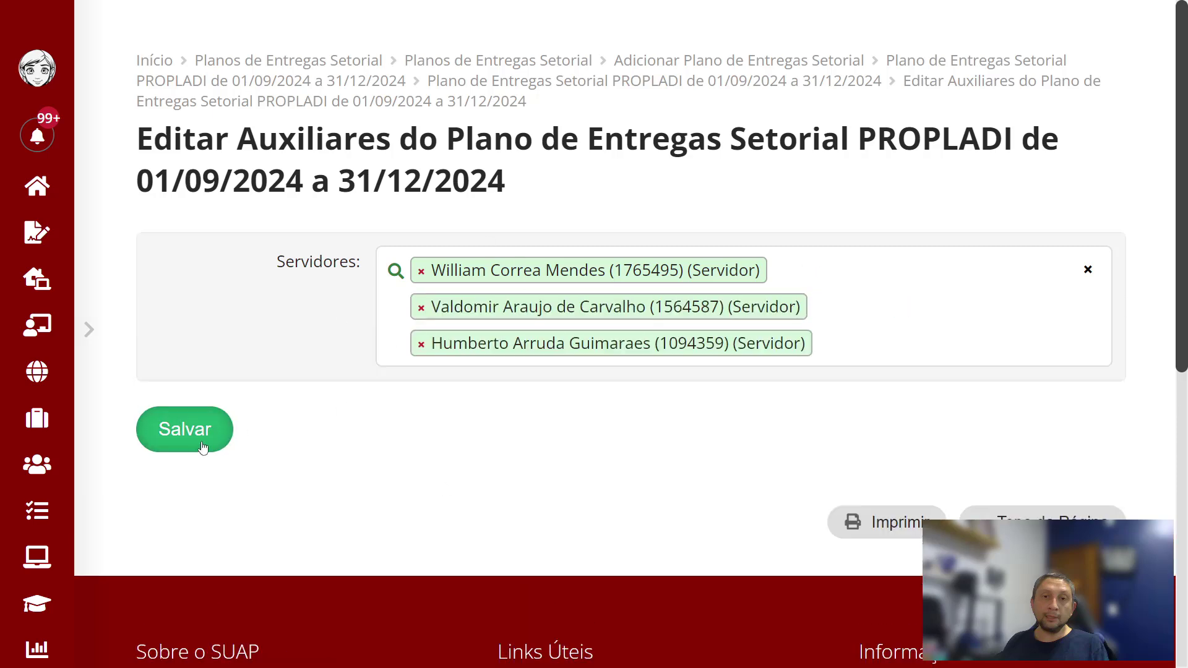
pyautogui.click(190, 444)
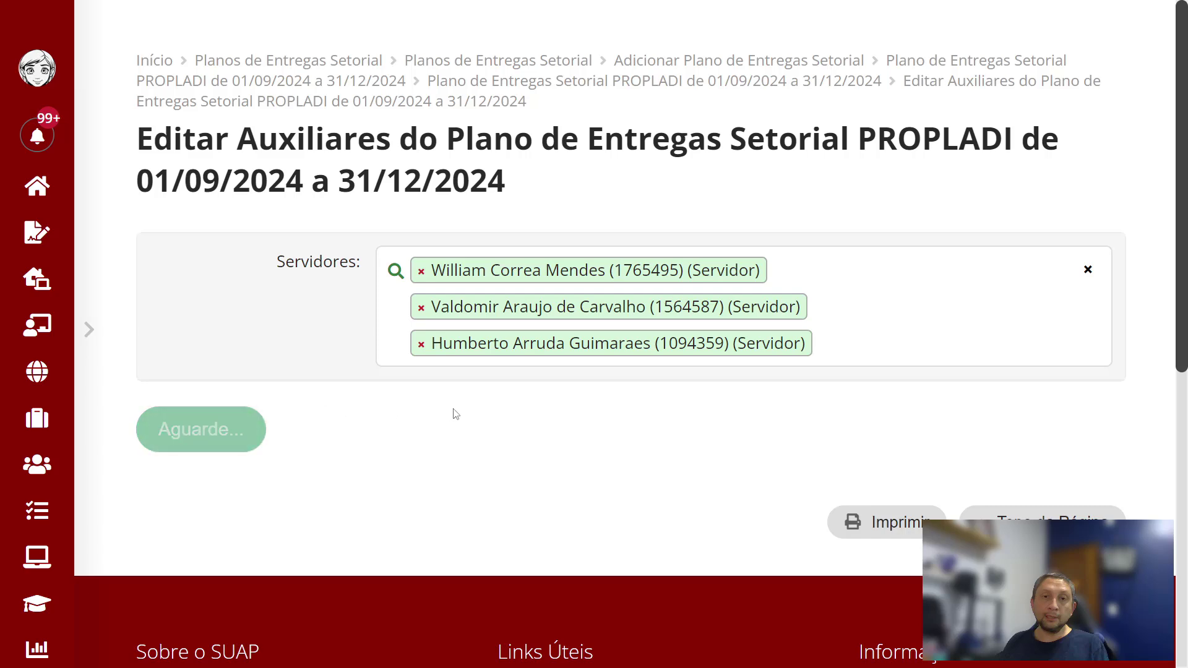
pyautogui.scroll(-5, 454, 410)
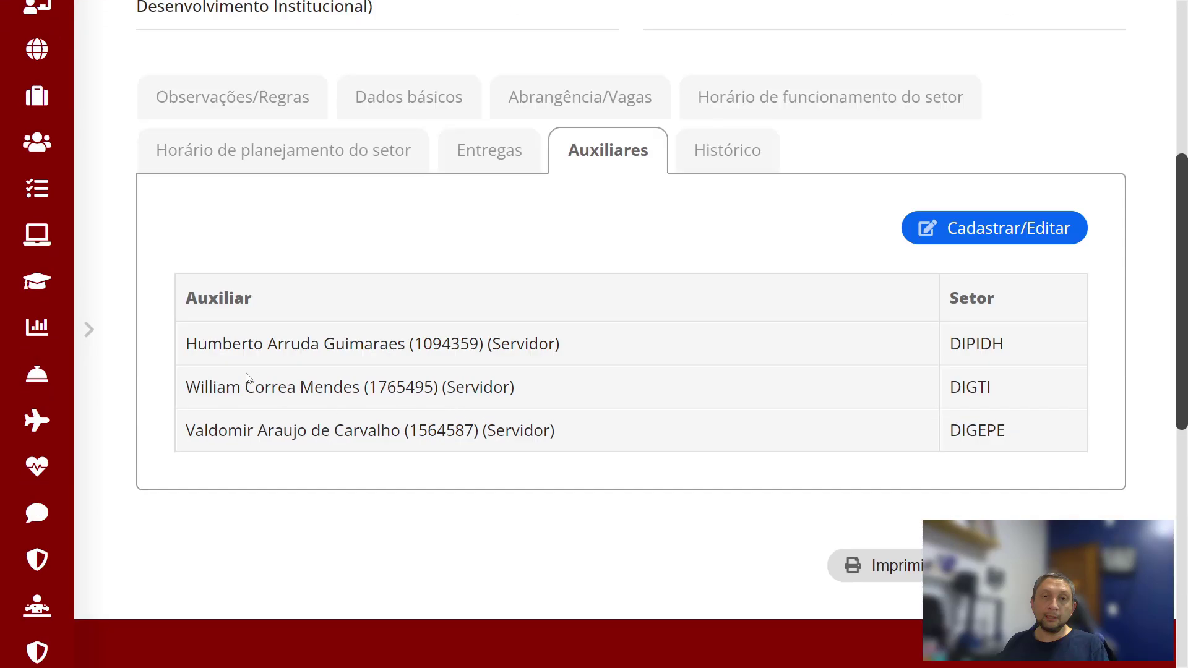
pyautogui.moveTo(179, 345); pyautogui.dragTo(737, 440)
pyautogui.click(737, 441)
pyautogui.scroll(4, 477, 343)
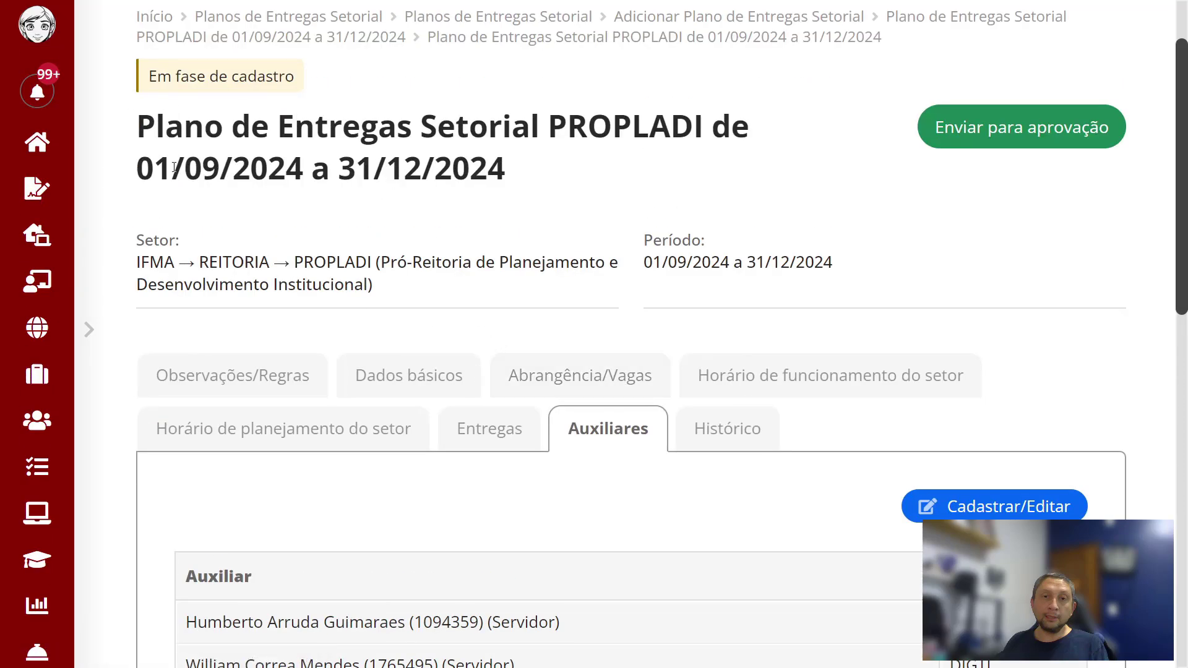
# Step: Examine the plan's Histórico, covering the recorded changes and the legend for entries before and after the PES approval
pyautogui.scroll(-3, 609, 266)
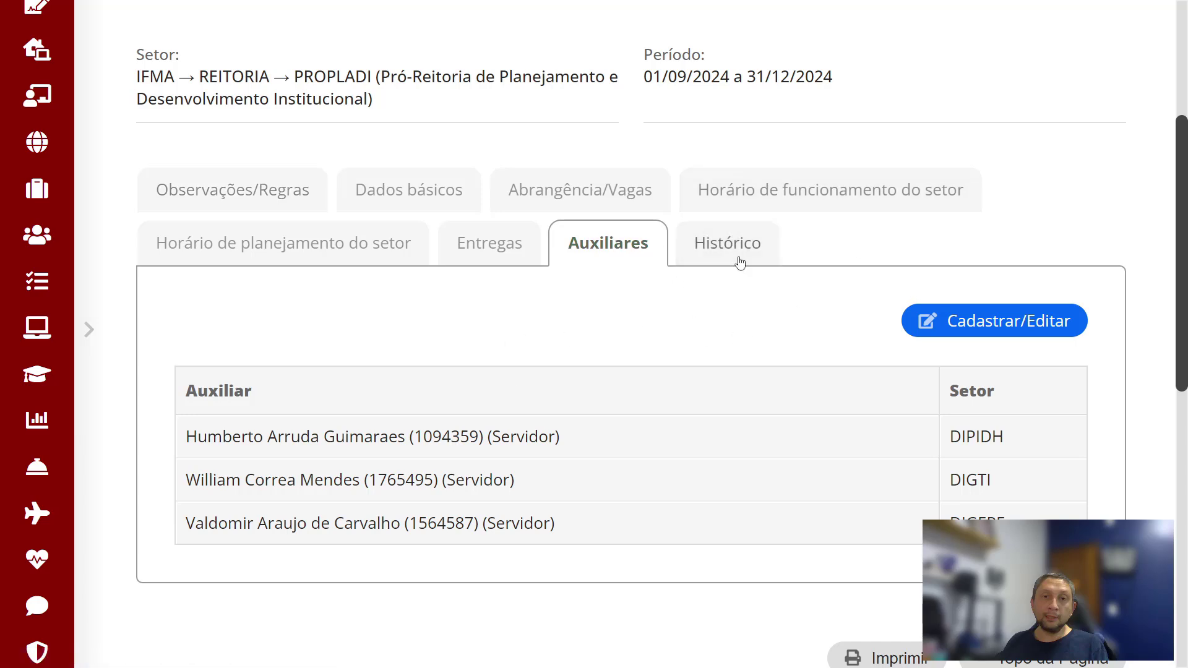
pyautogui.click(727, 244)
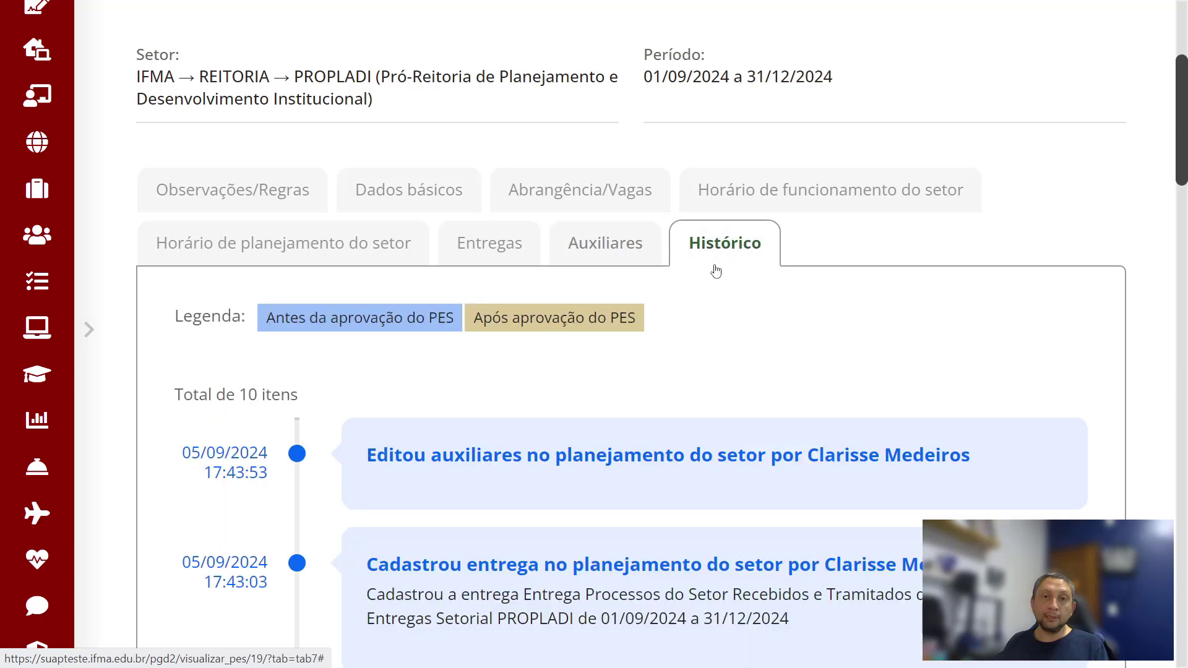
pyautogui.scroll(-8, 630, 311)
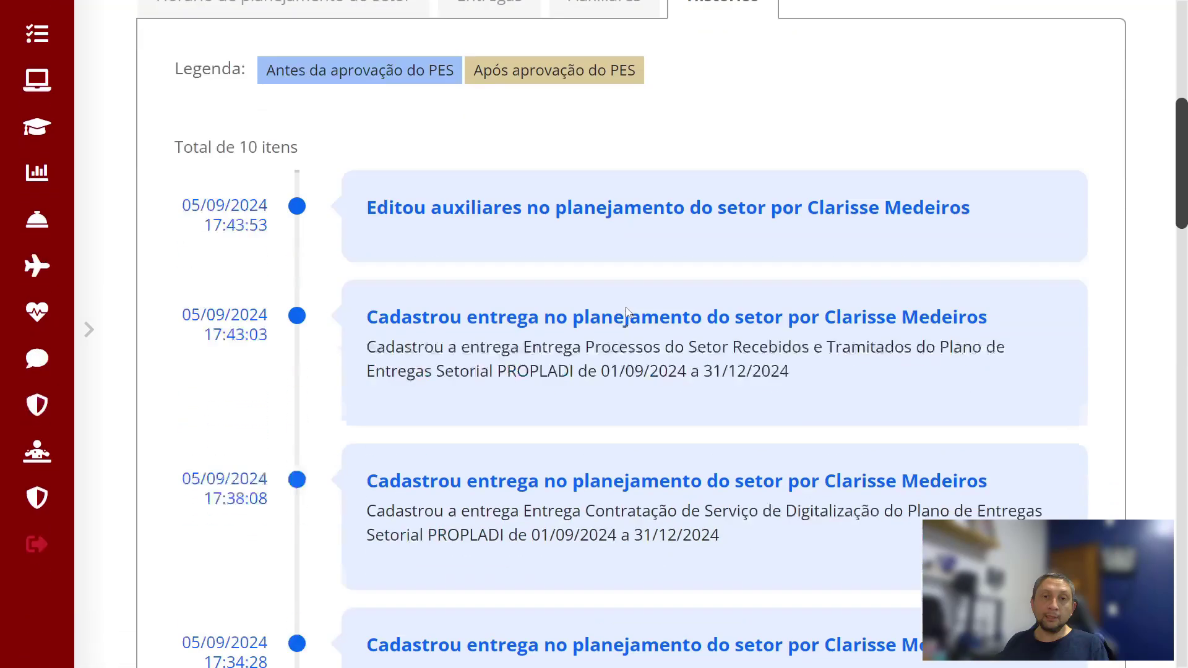
pyautogui.scroll(-18, 626, 307)
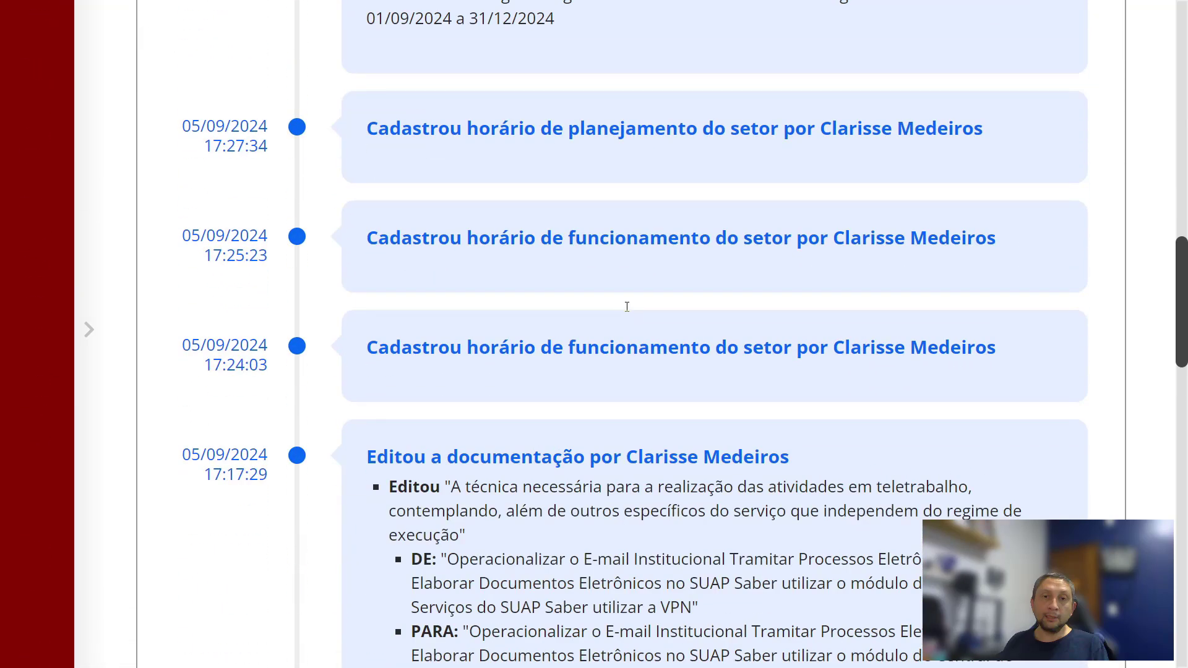
pyautogui.scroll(-3, 626, 307)
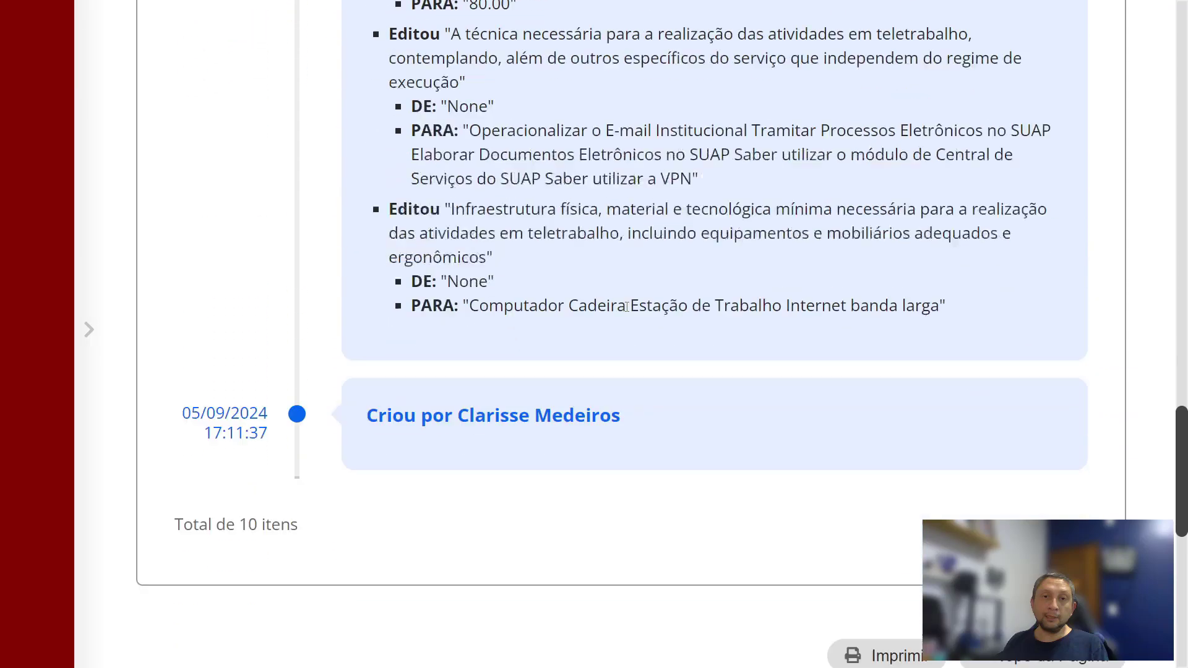
pyautogui.scroll(8, 626, 307)
pyautogui.scroll(17, 626, 307)
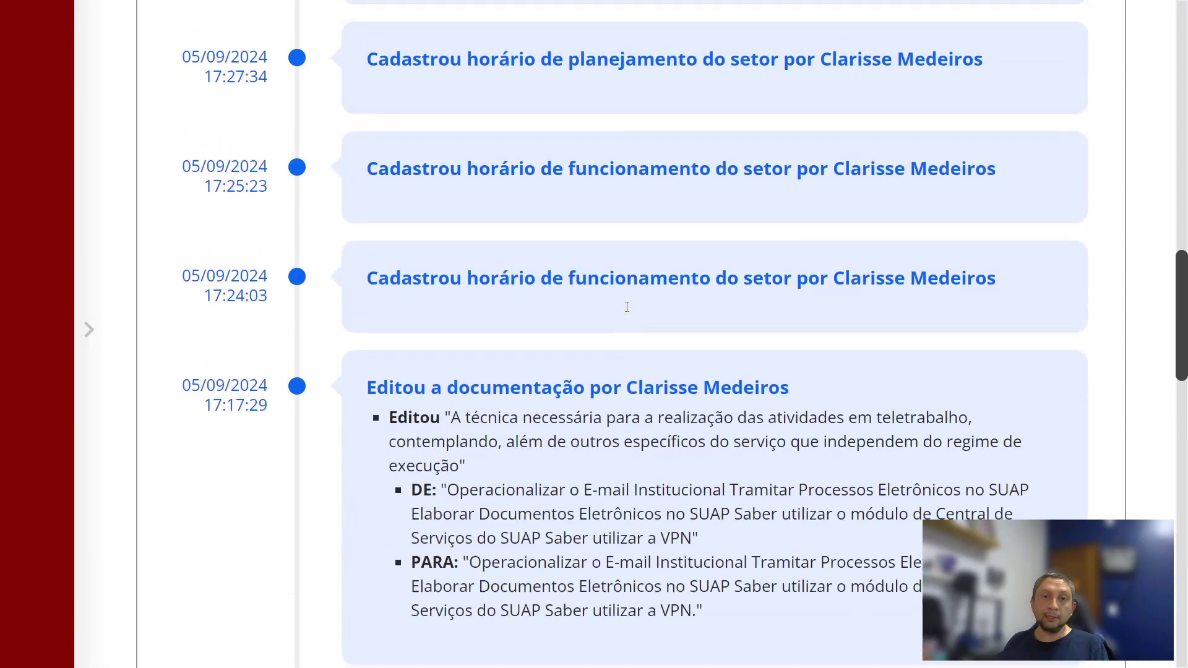
pyautogui.scroll(7, 627, 307)
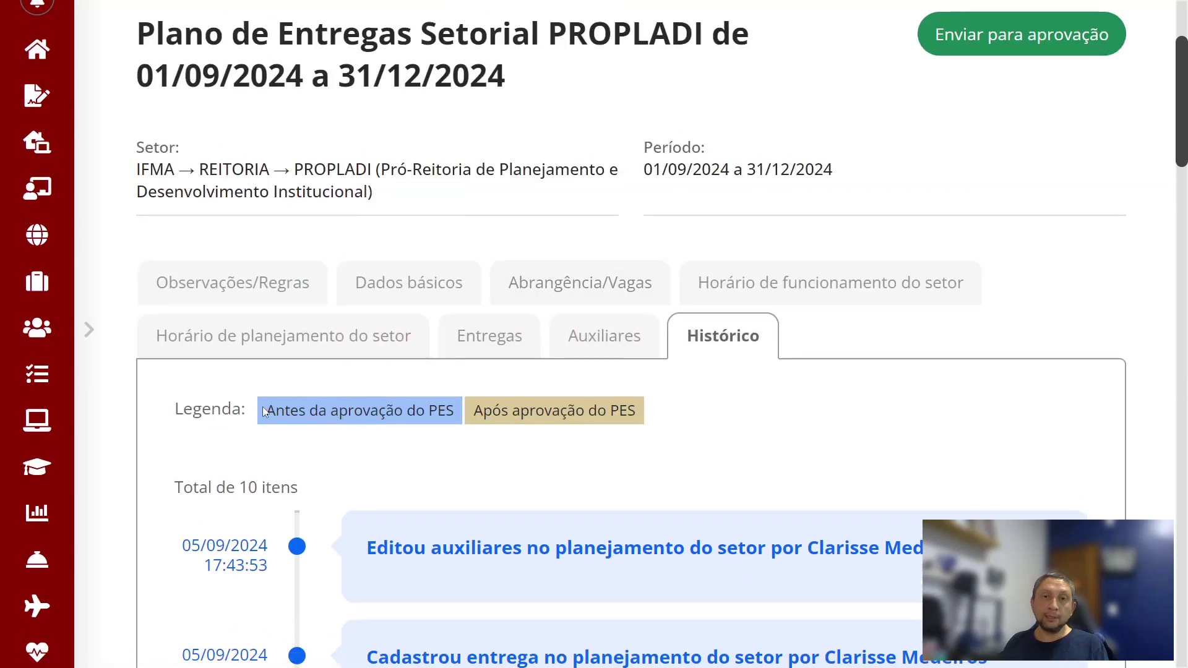
pyautogui.moveTo(482, 413); pyautogui.dragTo(626, 413)
pyautogui.click(581, 440)
pyautogui.scroll(-2, 600, 429)
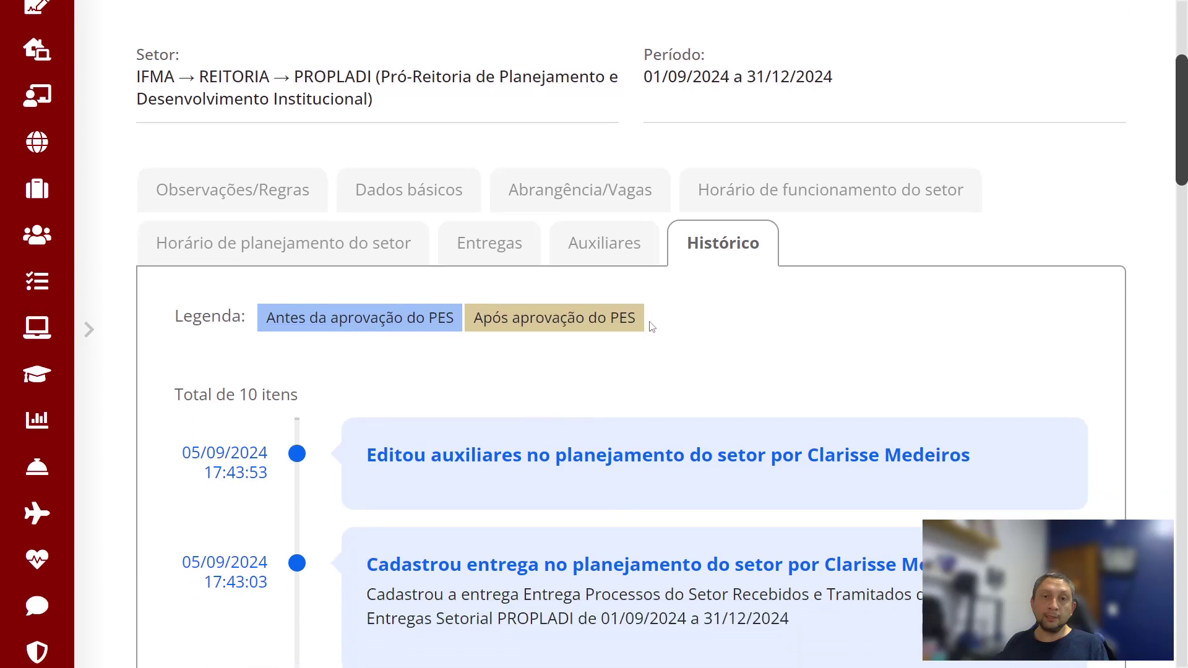
# Step: Submit the plan for approval, confirming the operation and entering the confirmation password, and dismiss the browser's offer to update the saved password
pyautogui.scroll(-3, 517, 365)
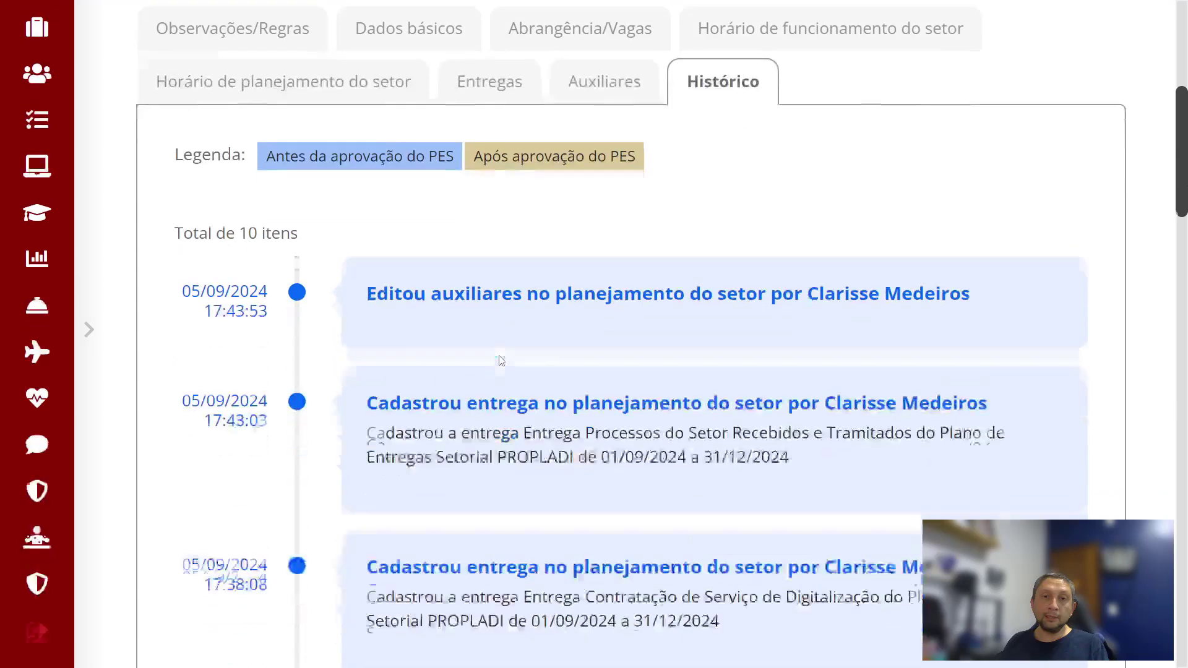
pyautogui.scroll(3, 504, 322)
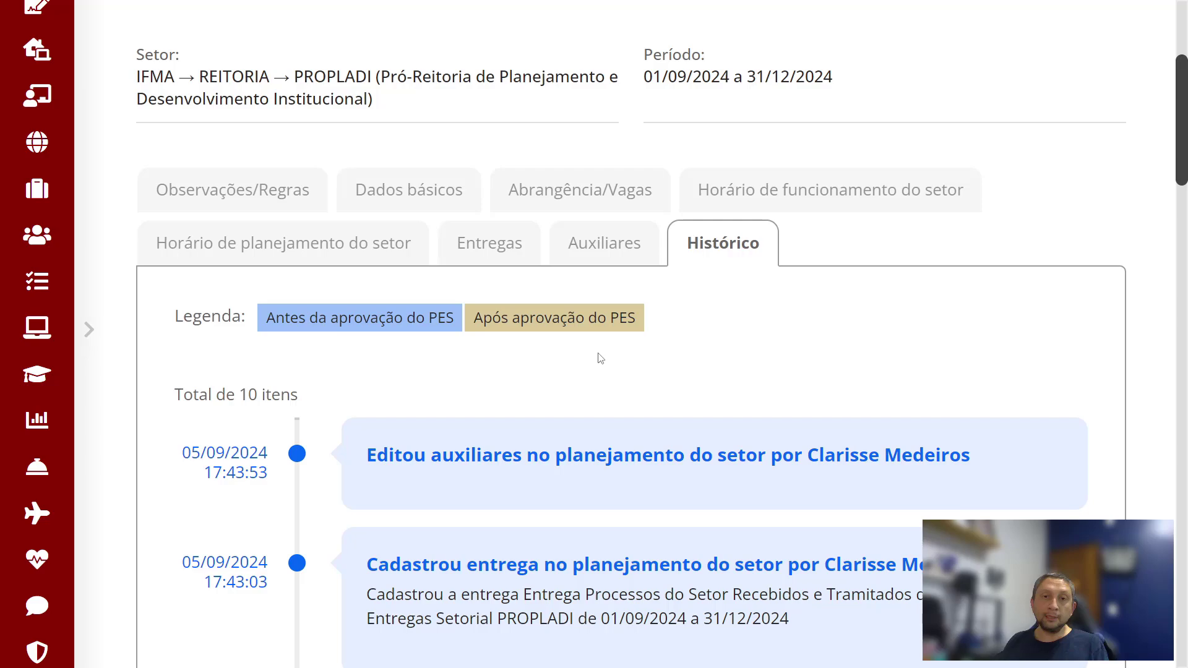
pyautogui.scroll(-3, 594, 355)
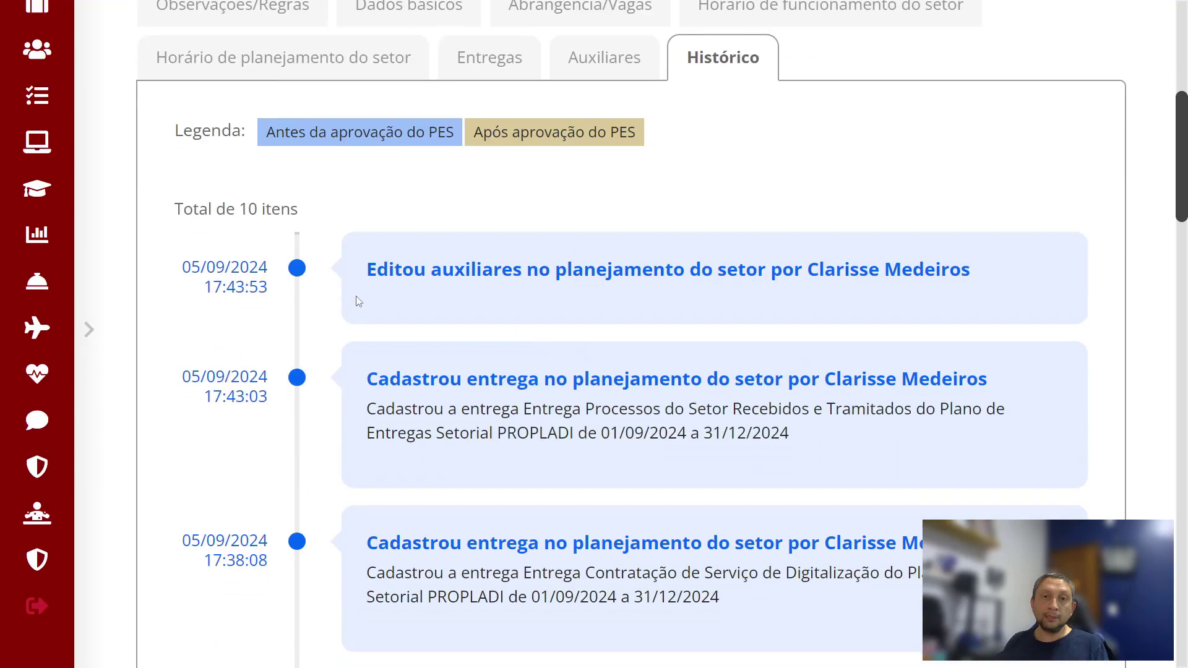
pyautogui.scroll(-15, 509, 393)
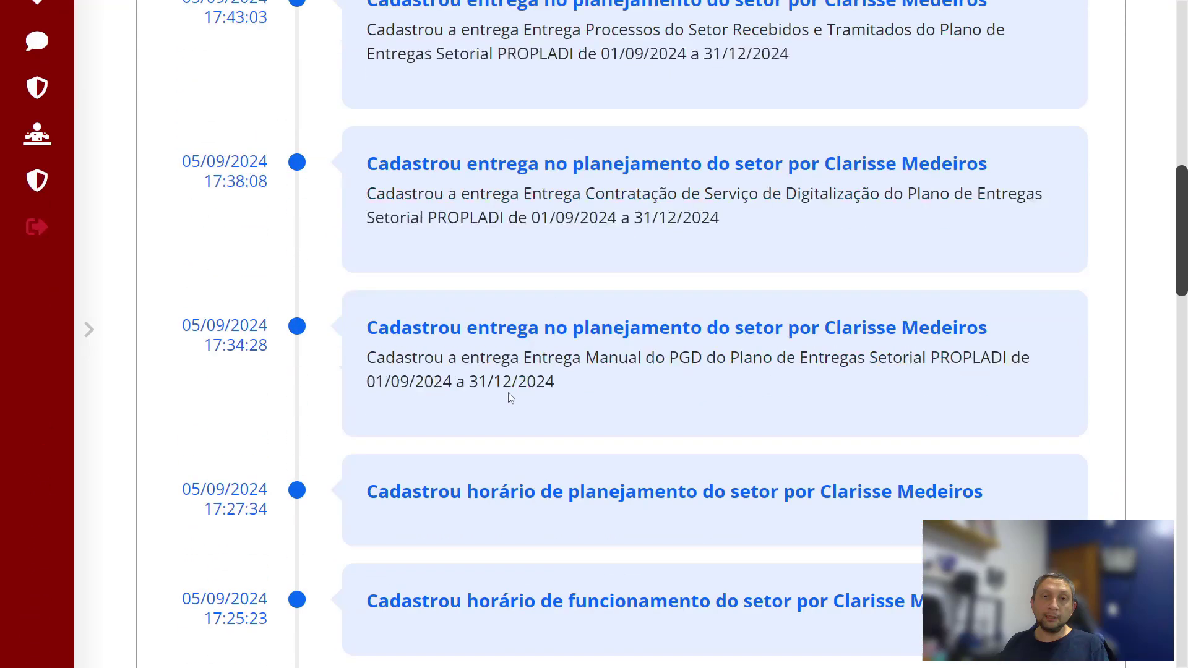
pyautogui.scroll(20, 511, 397)
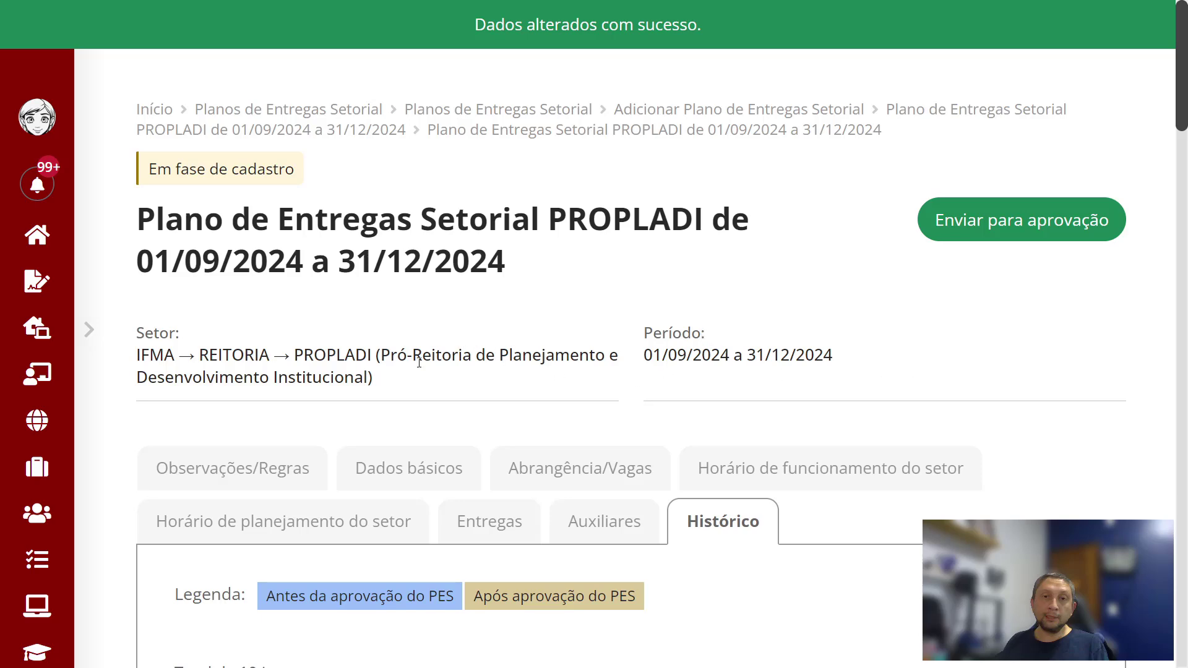
pyautogui.click(1062, 237)
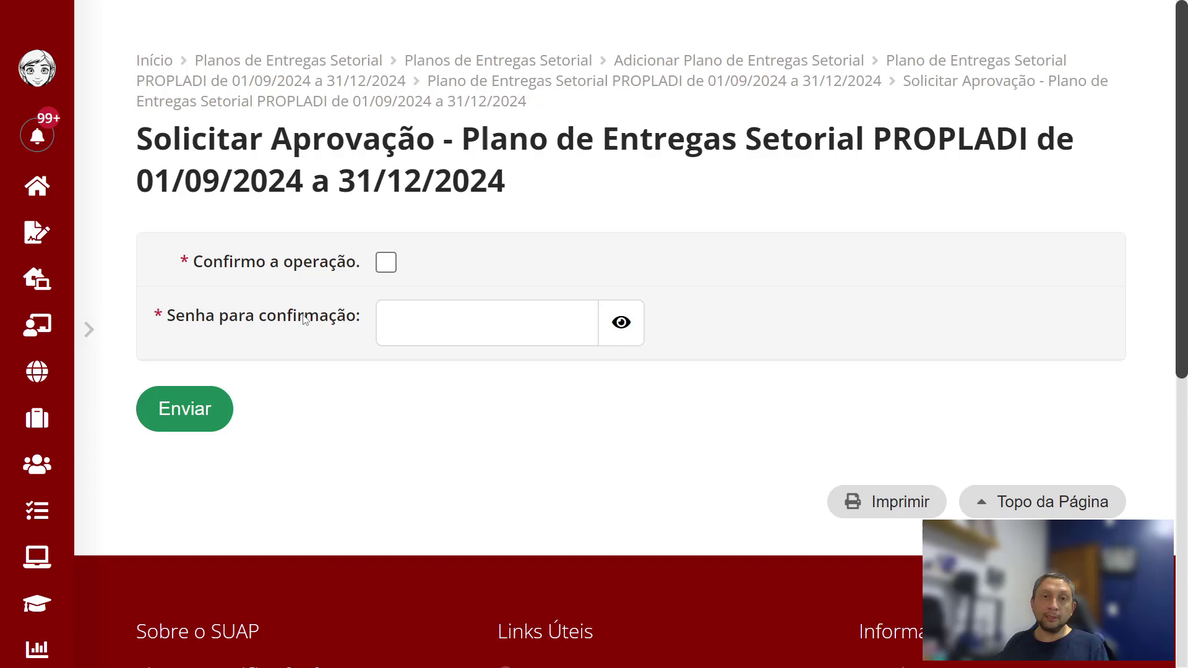
pyautogui.click(386, 262)
pyautogui.click(471, 326)
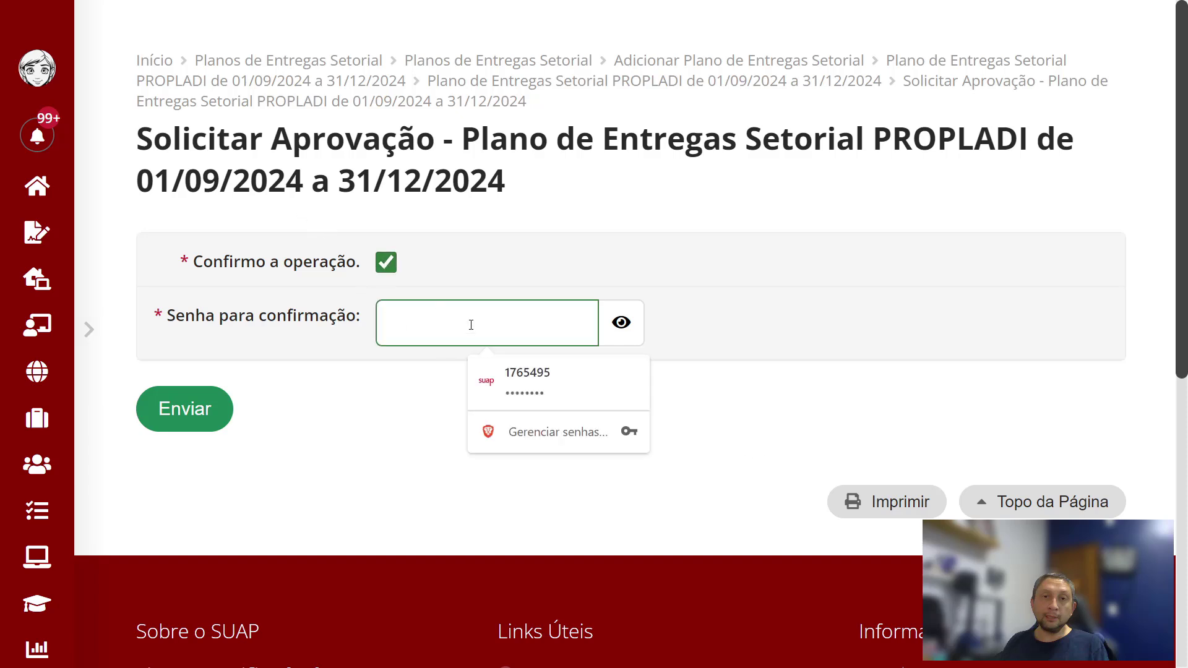
pyautogui.write('•••')
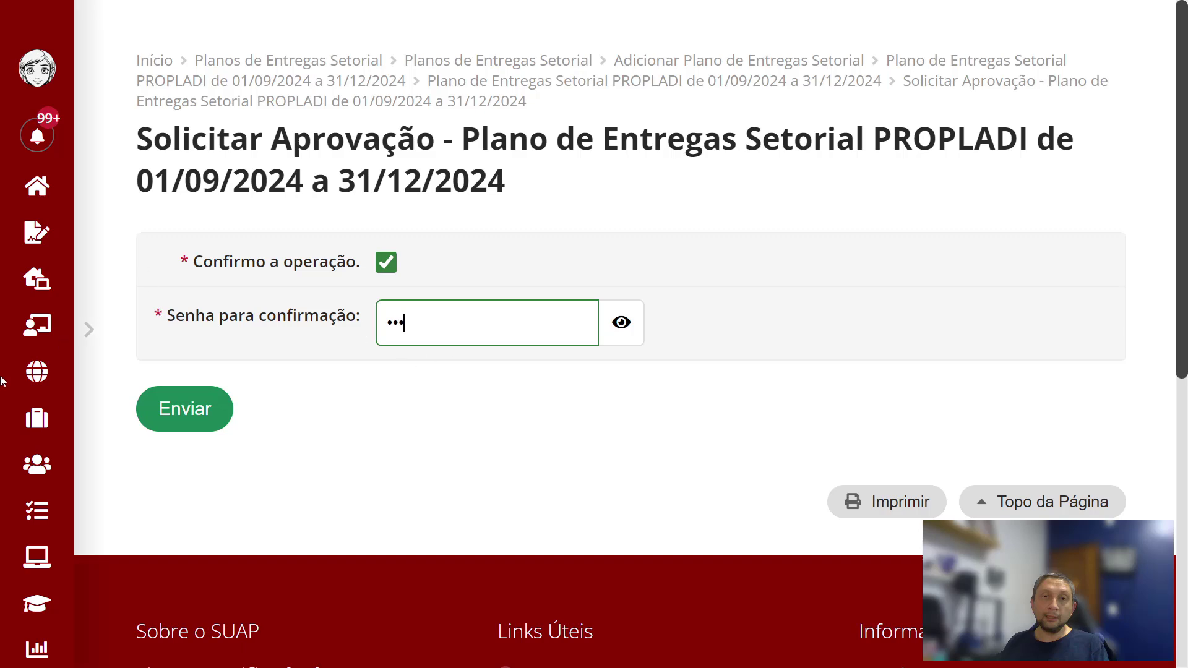
pyautogui.click(152, 409)
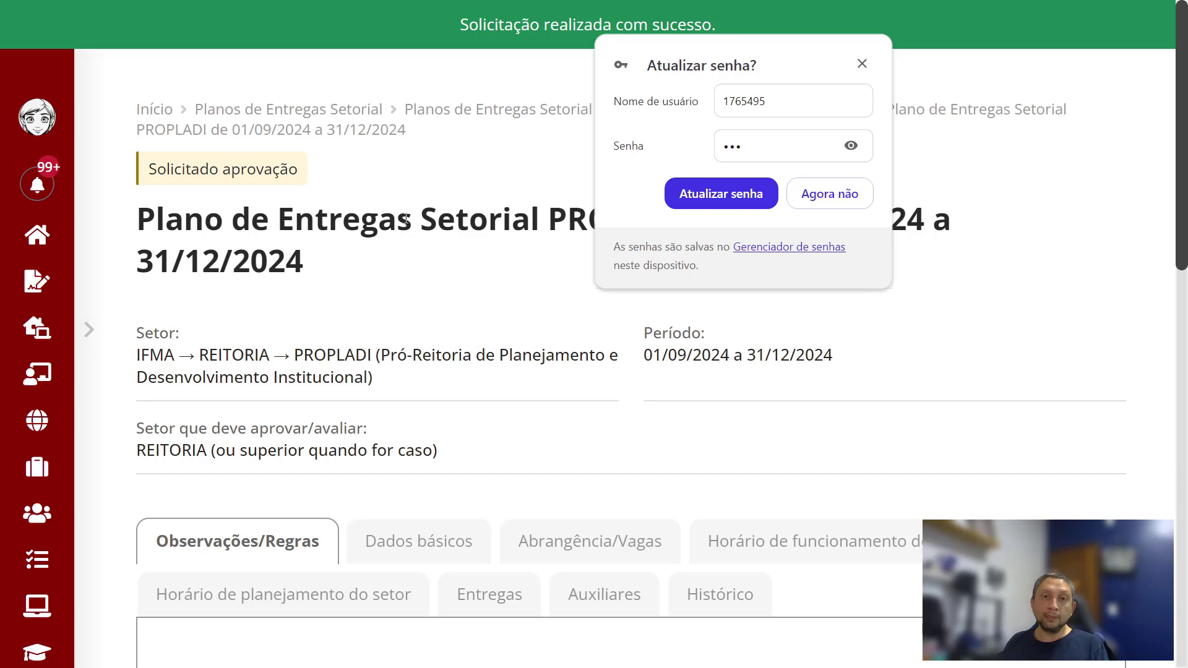
pyautogui.click(861, 63)
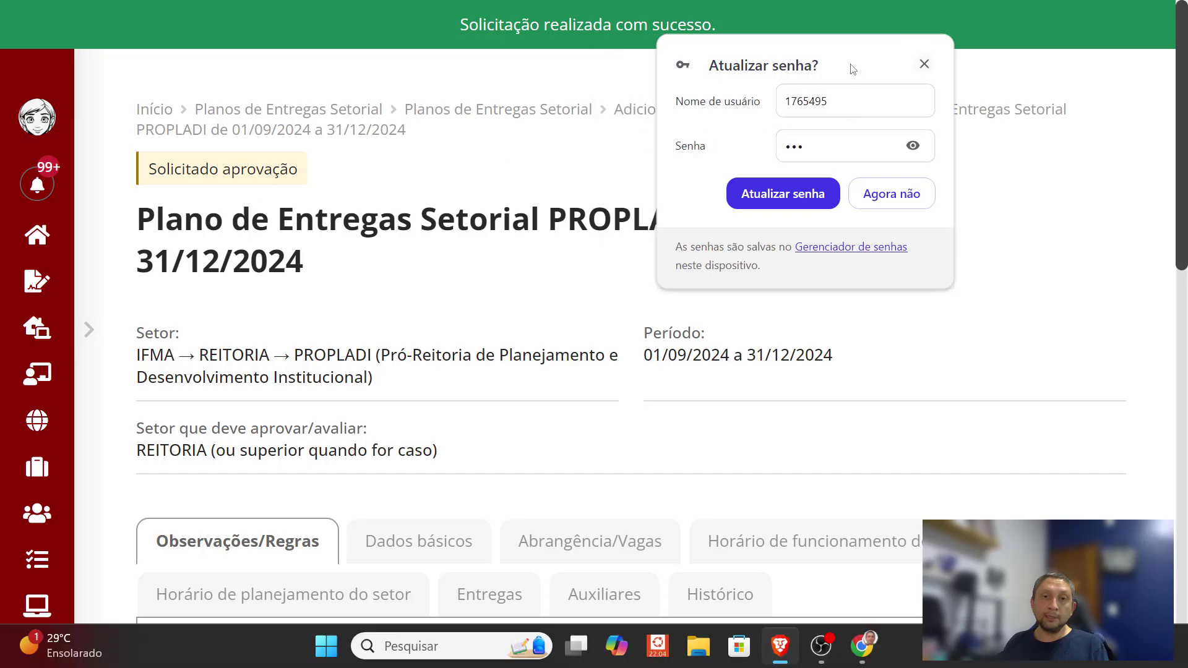
pyautogui.click(859, 63)
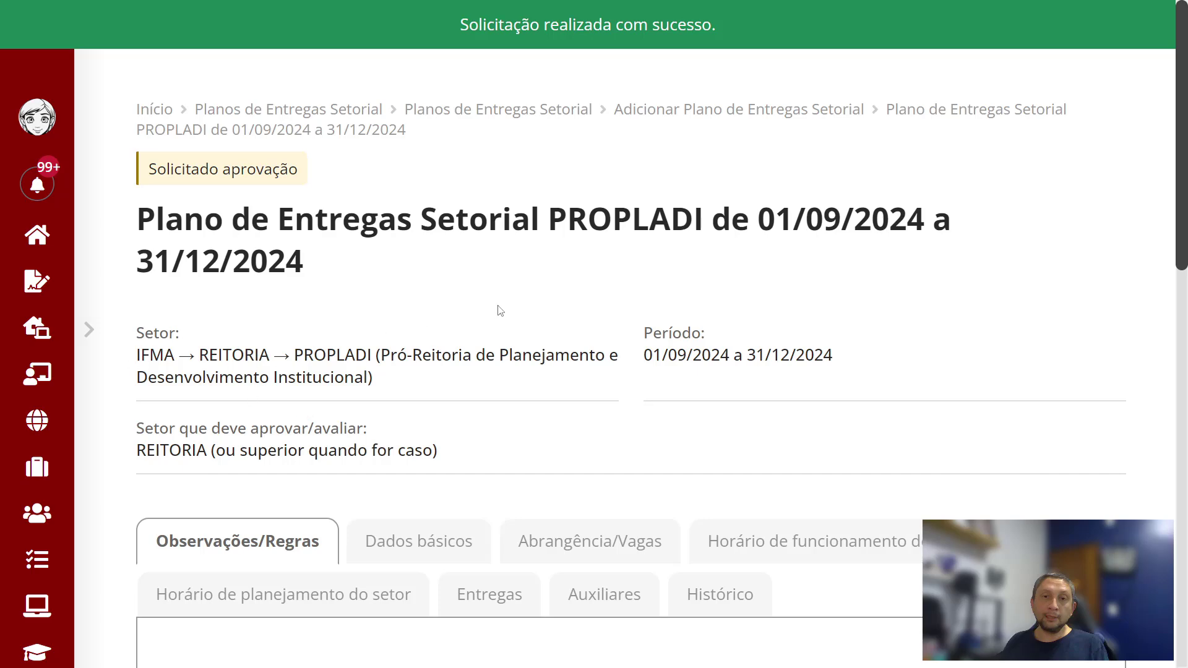
pyautogui.scroll(-4, 498, 311)
pyautogui.scroll(4, 490, 309)
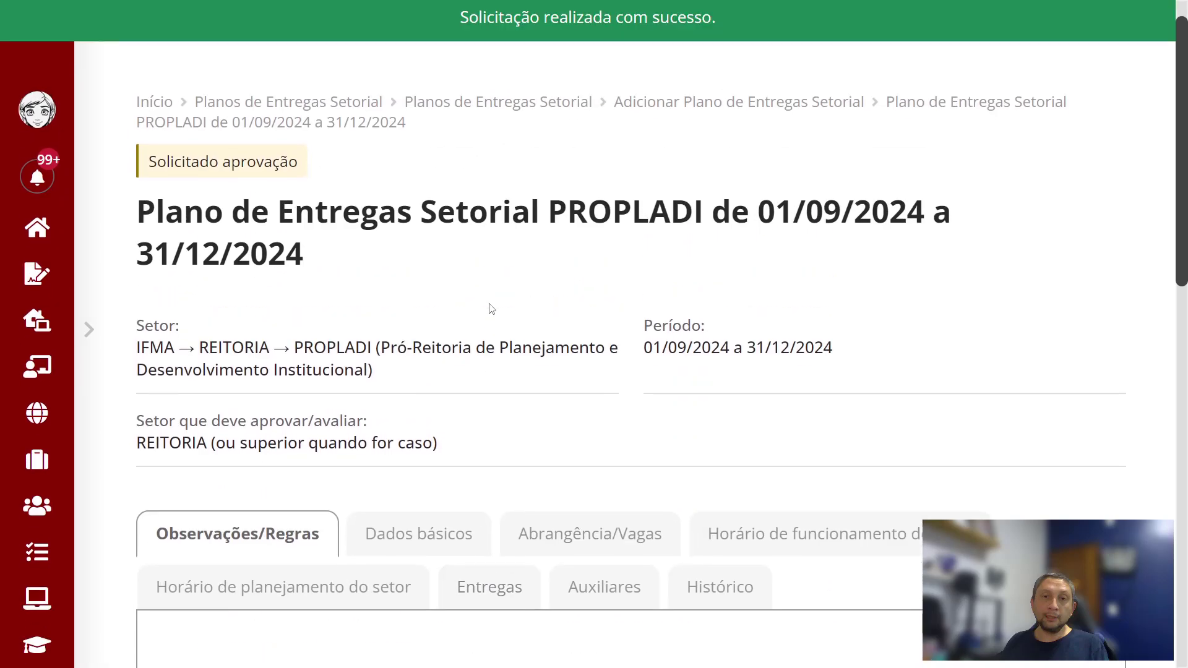
pyautogui.scroll(-2, 491, 306)
pyautogui.scroll(2, 491, 308)
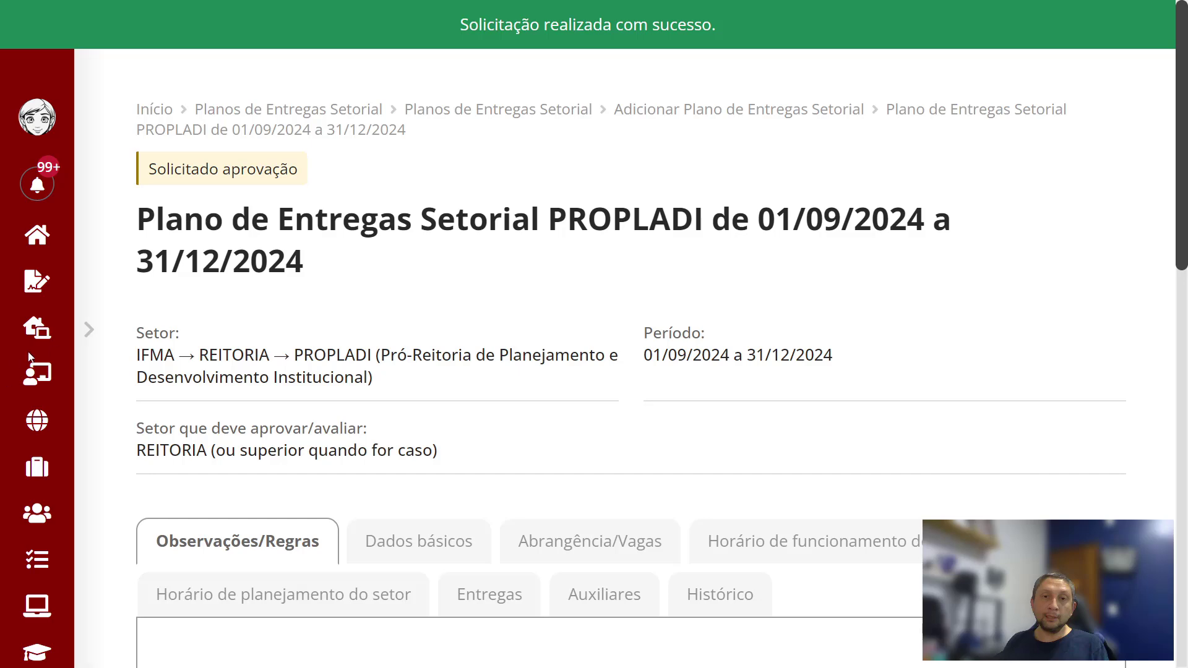
# Step: Show the Planos de Entregas Setorial that await approval by the Chefe de Setor
pyautogui.click(89, 331)
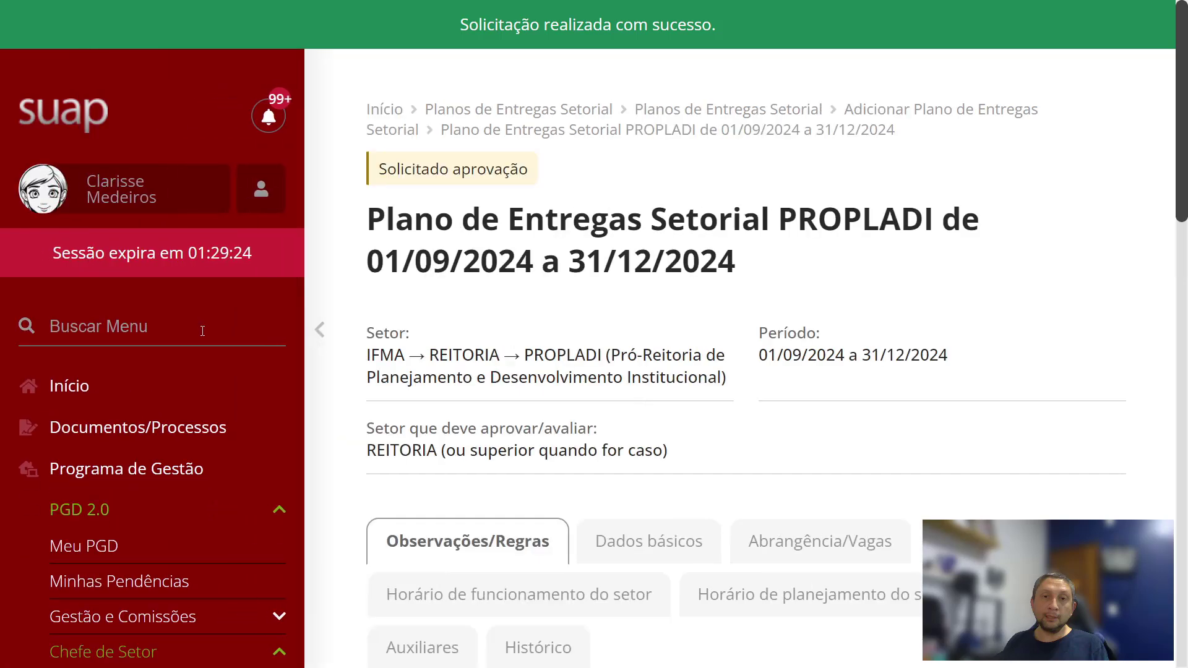
pyautogui.scroll(-3, 198, 336)
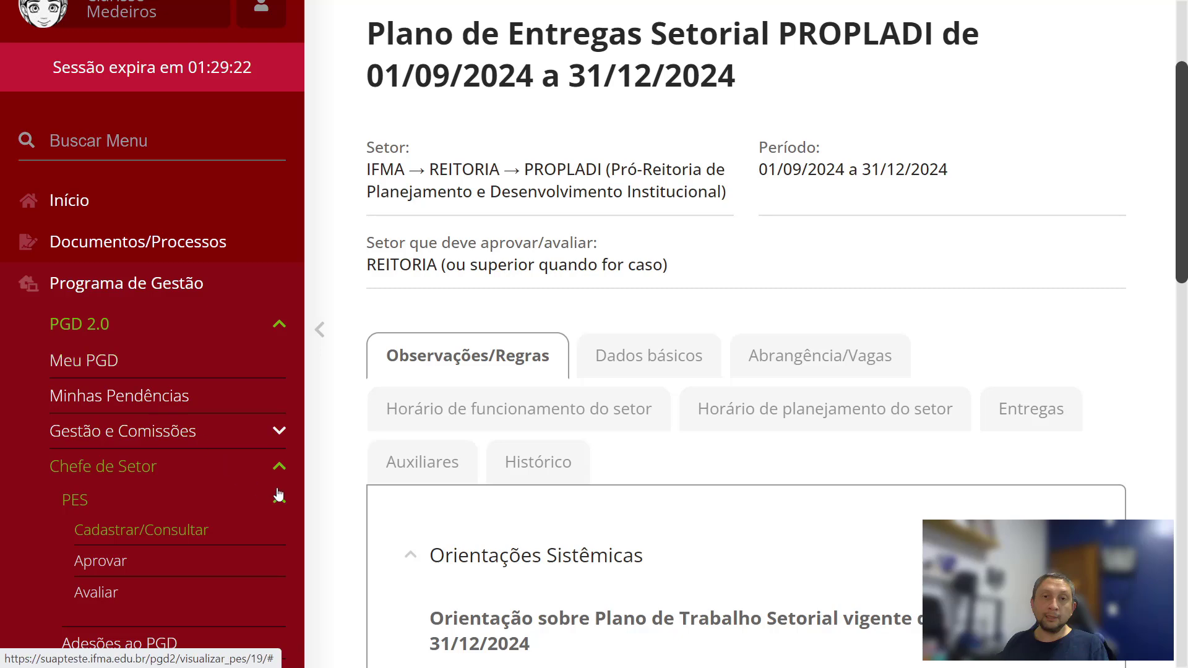
pyautogui.scroll(-3, 543, 379)
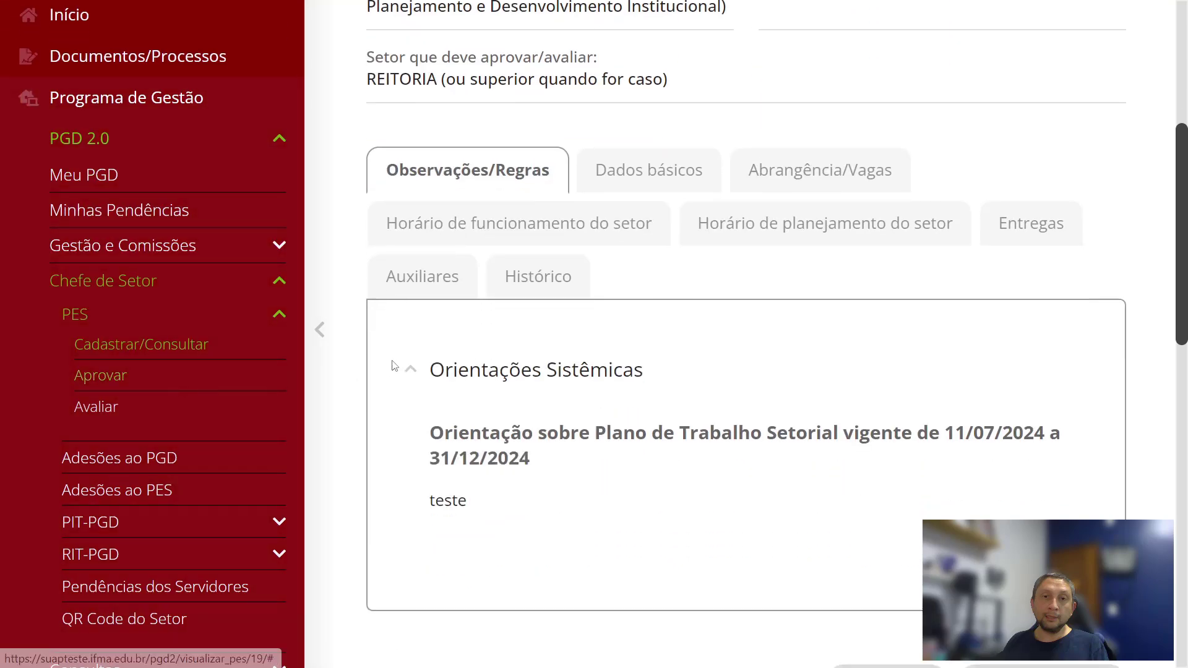
pyautogui.scroll(3, 412, 364)
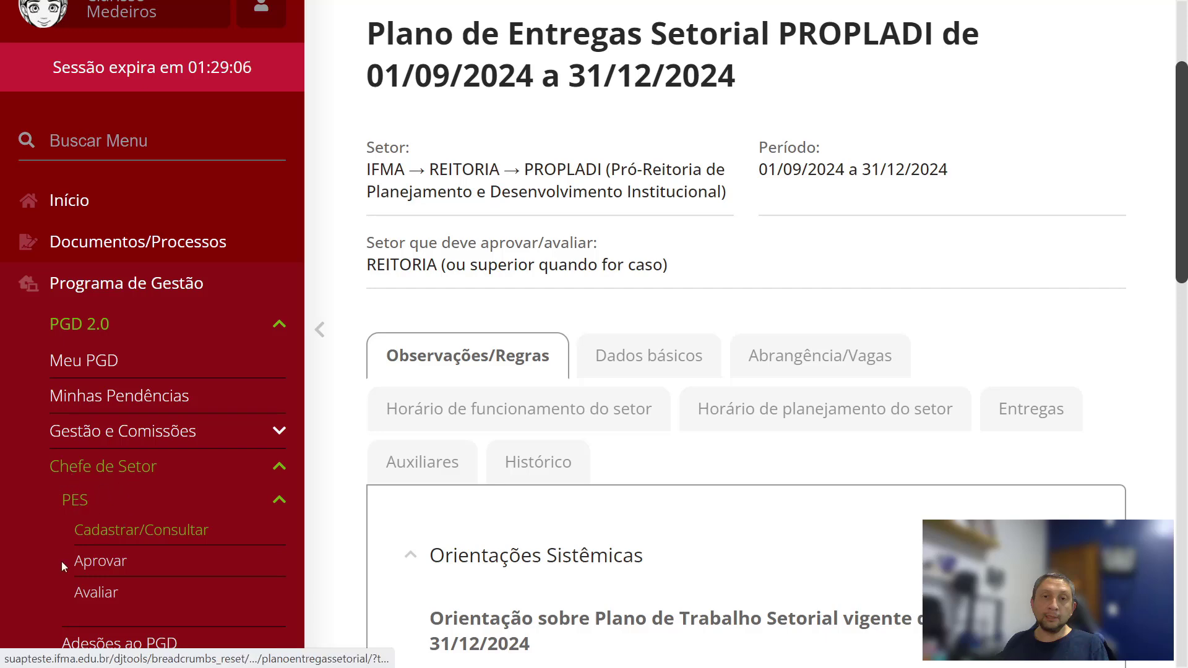
pyautogui.click(111, 574)
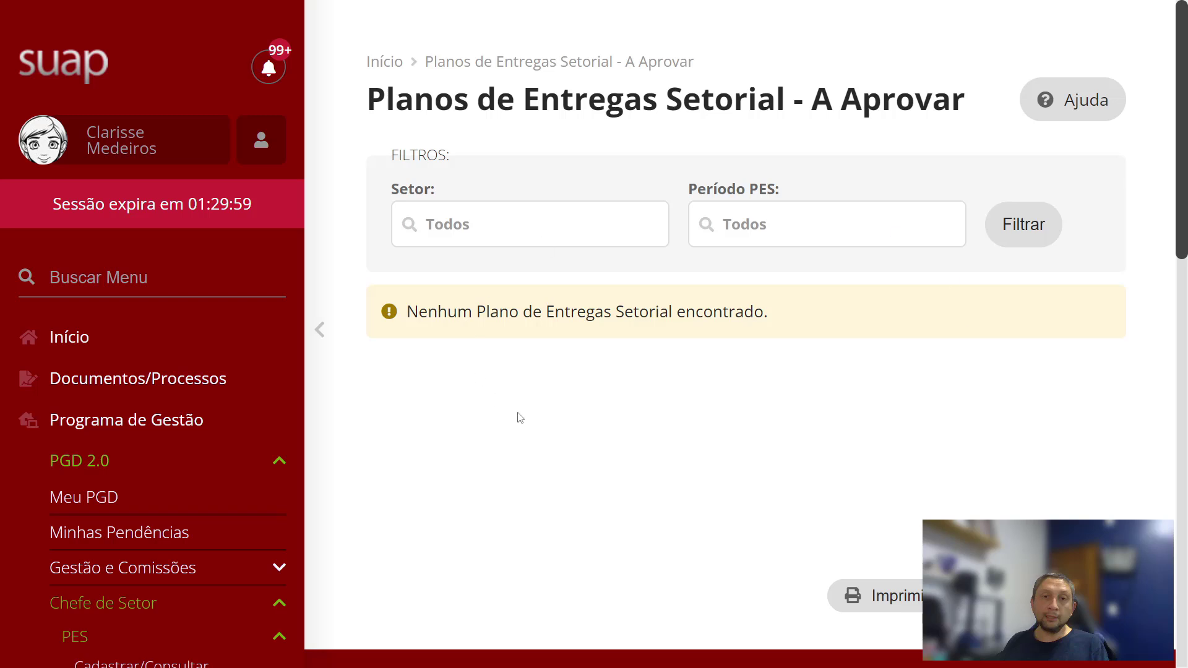